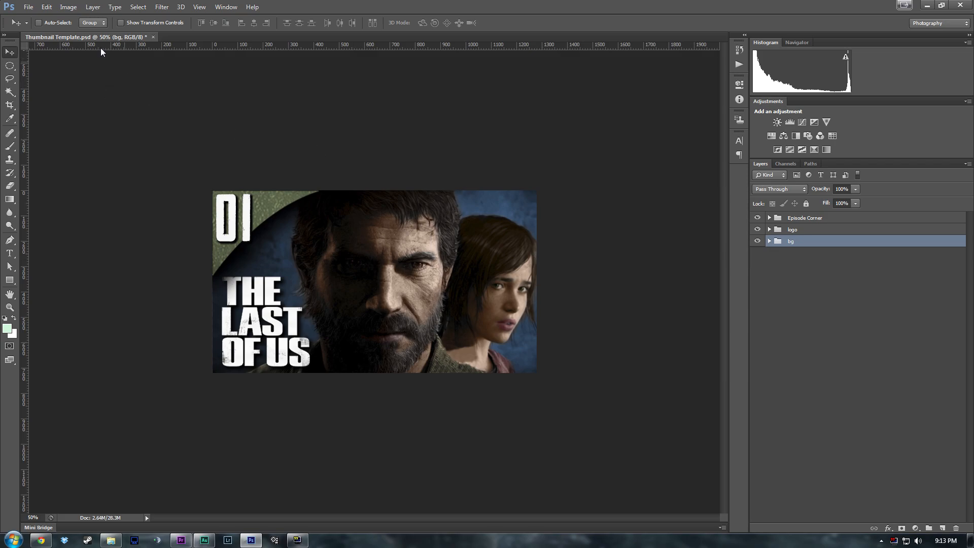
- Expand the bg, logo and Episode Corner groups to examine their layers, collapse them, and select the bg group
left_click(770, 242)
left_click(770, 229)
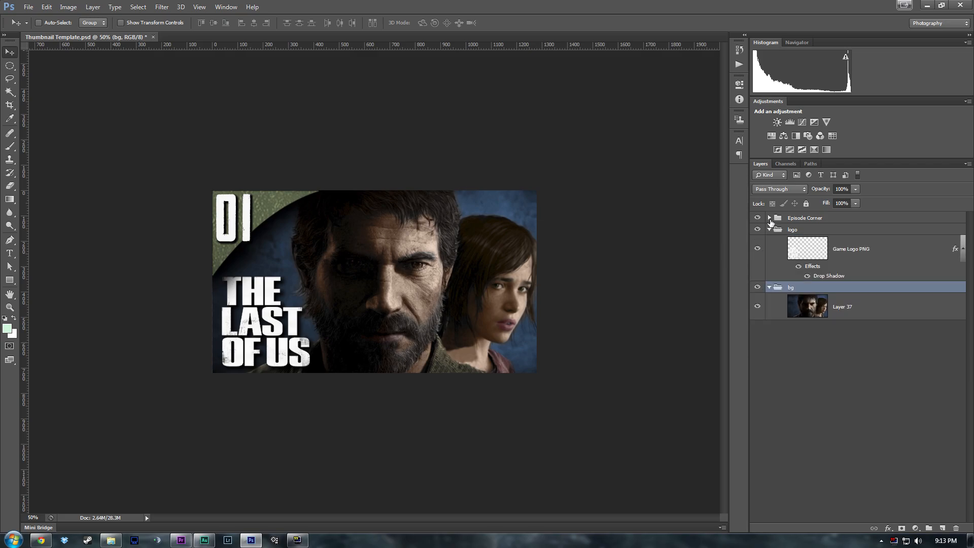
left_click(770, 218)
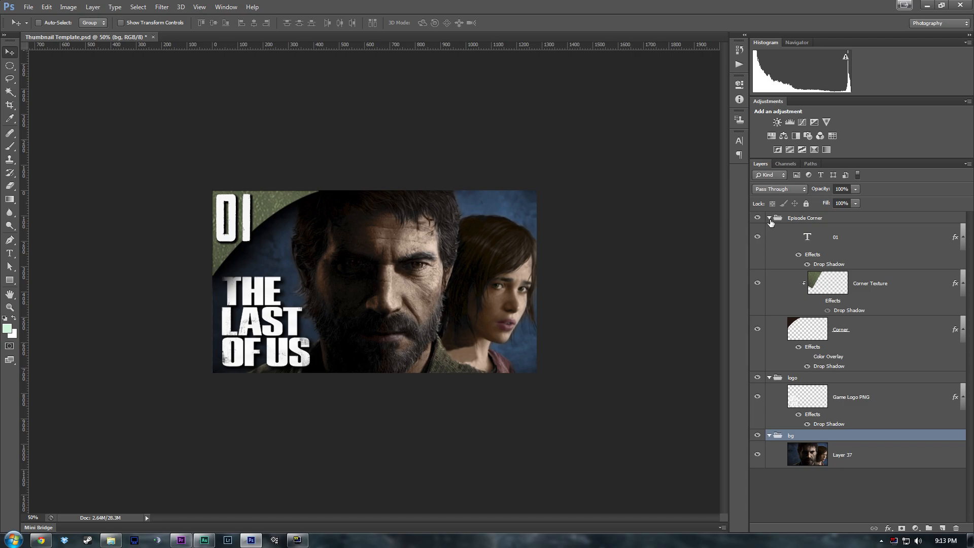
left_click(770, 435)
left_click(770, 378)
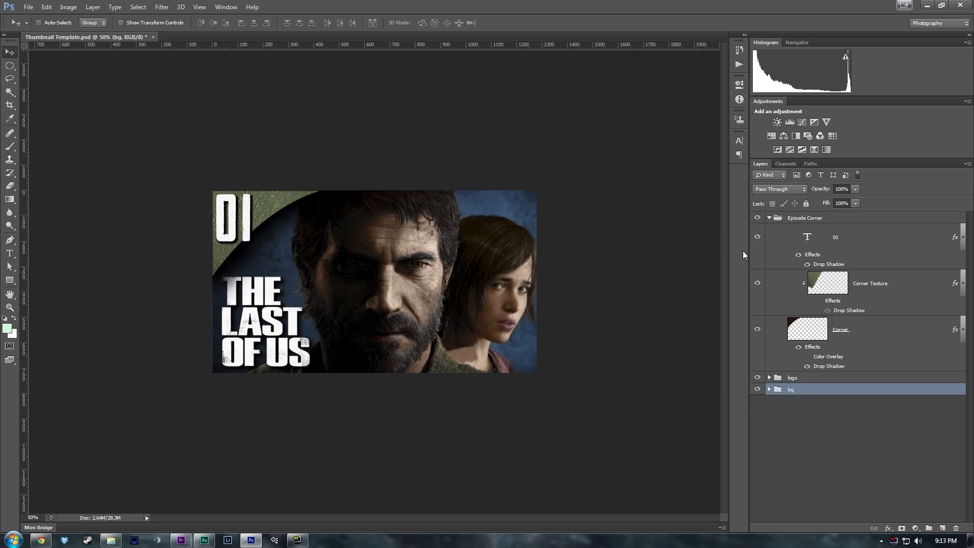
left_click(772, 218)
left_click(770, 218)
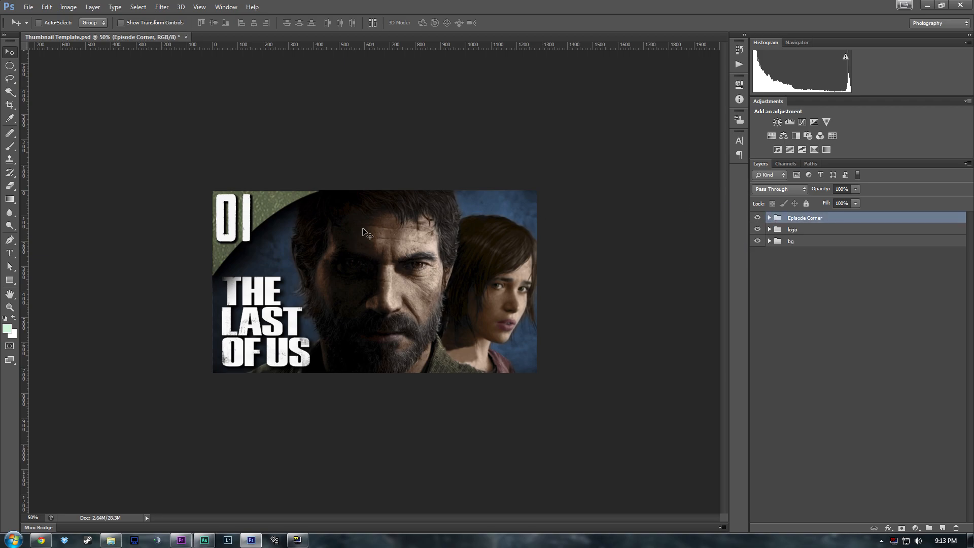
left_click(791, 242)
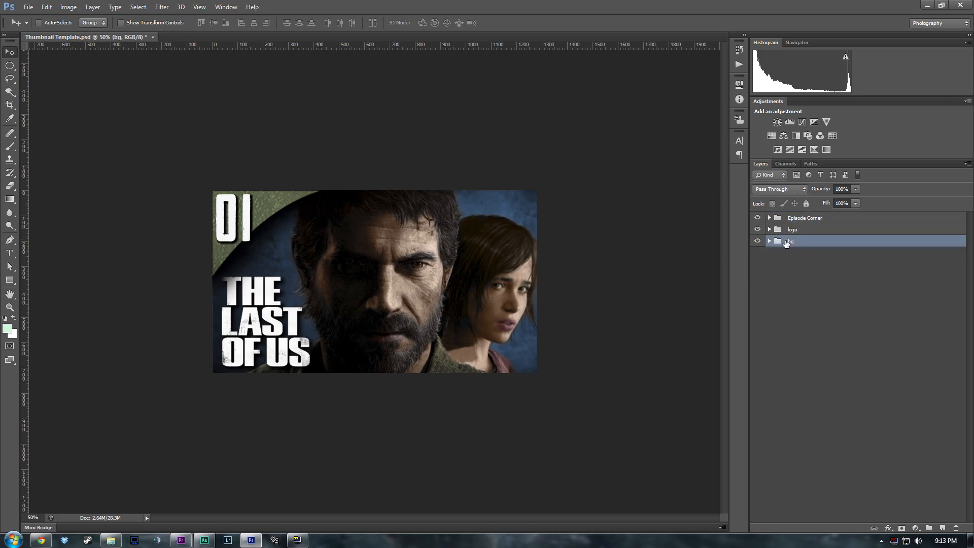
- Hide the logo and Episode Corner groups to view the background alone, and show both groups again
left_click(758, 229)
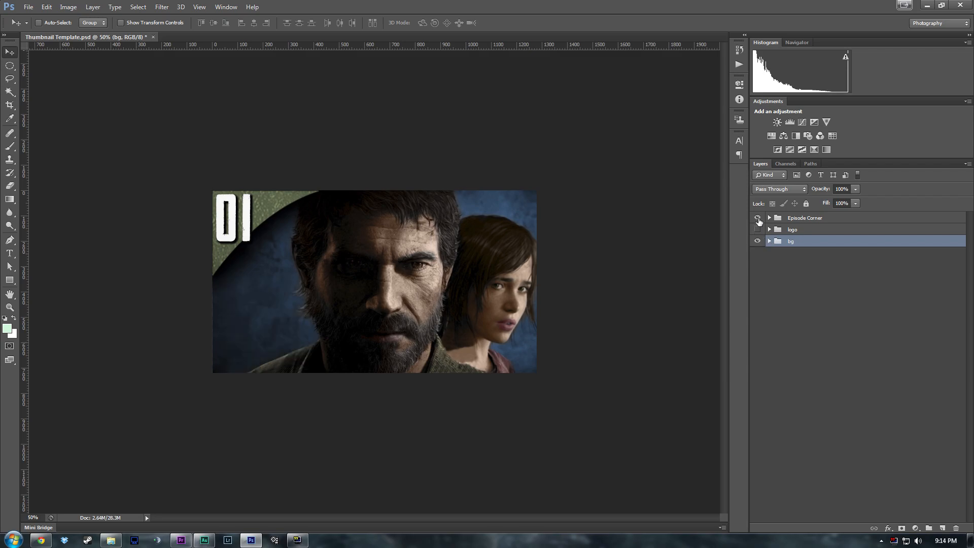
left_click(757, 218)
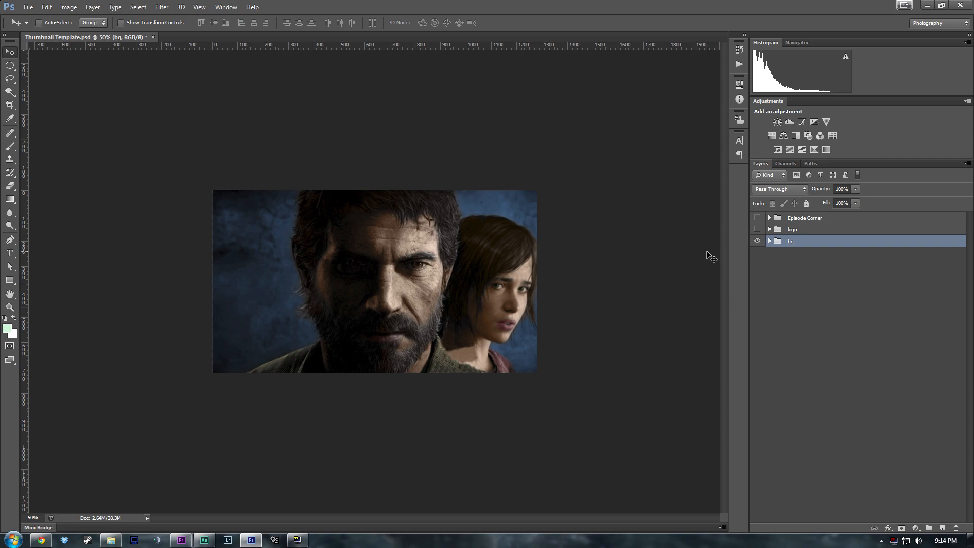
left_click(757, 229)
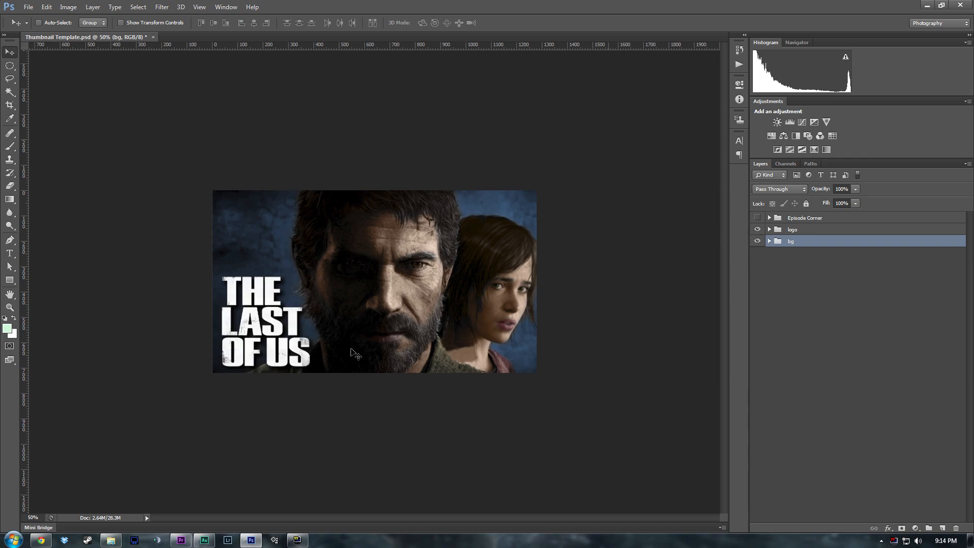
left_click(757, 218)
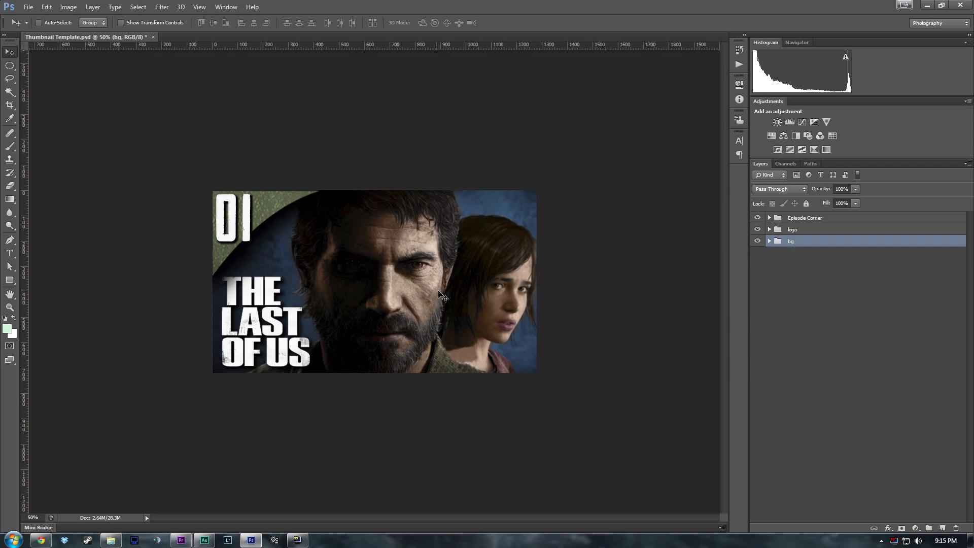
- Expand the bg, logo and Episode Corner groups and select Layer 37 in the bg group
left_click(769, 242)
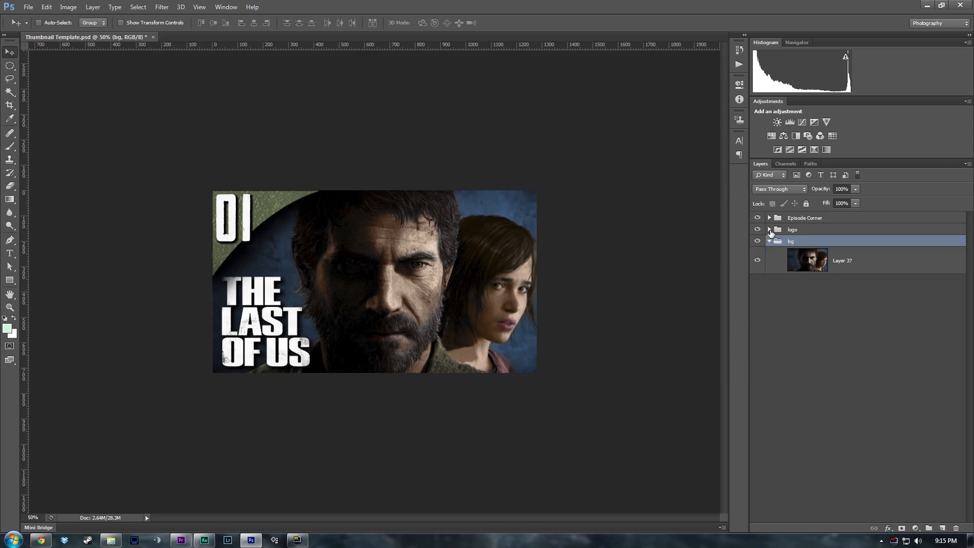
left_click(770, 230)
left_click(770, 218)
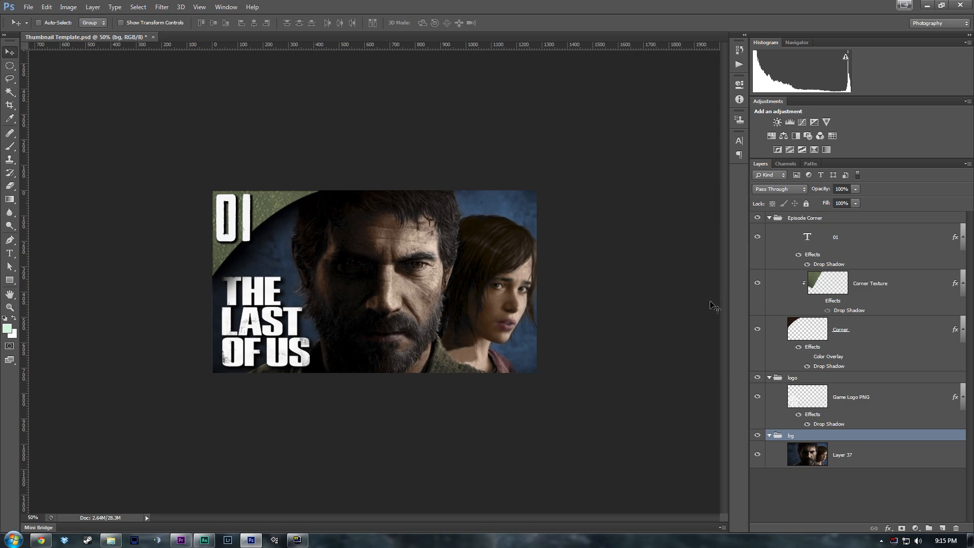
left_click(790, 459)
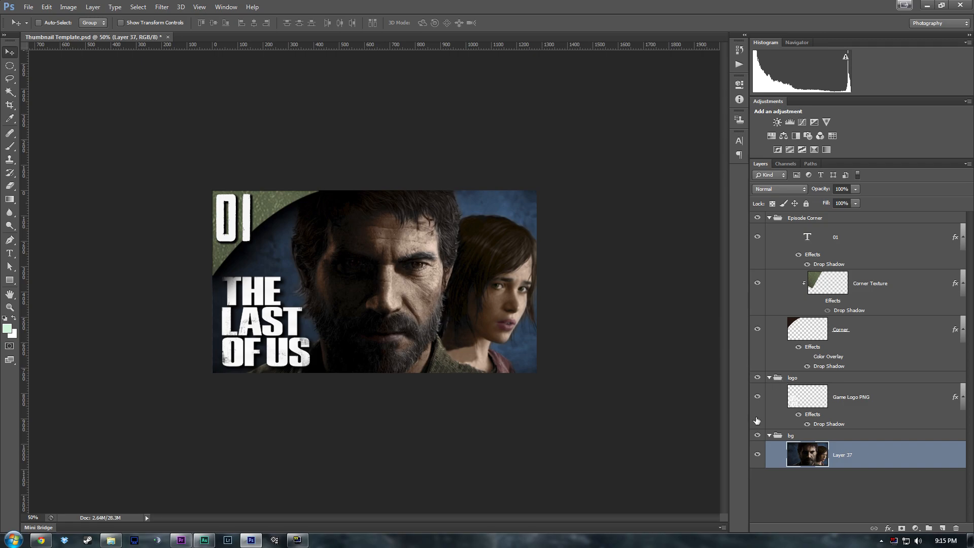
- Collapse the logo and Episode Corner groups and hide both, leaving only the background image showing
left_click(769, 378)
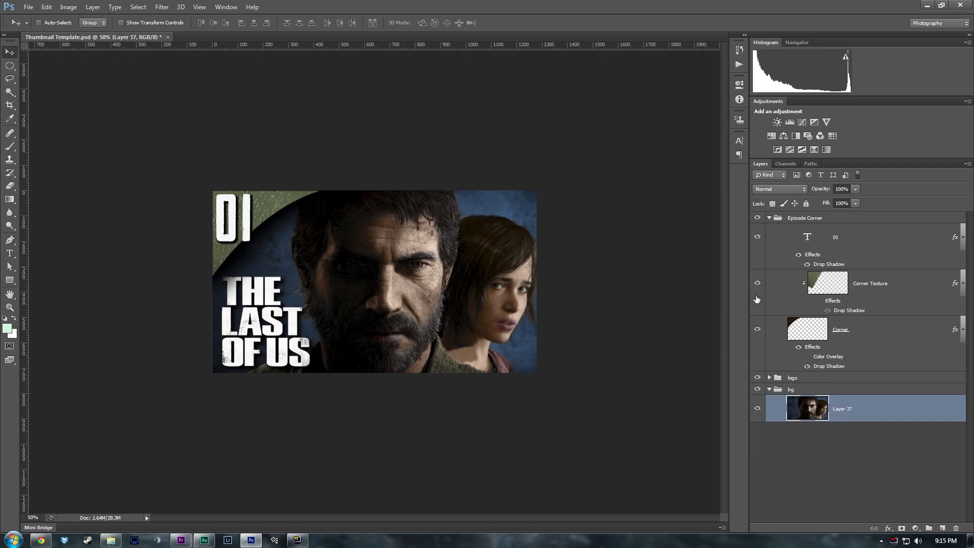
left_click(769, 218)
left_click(757, 218)
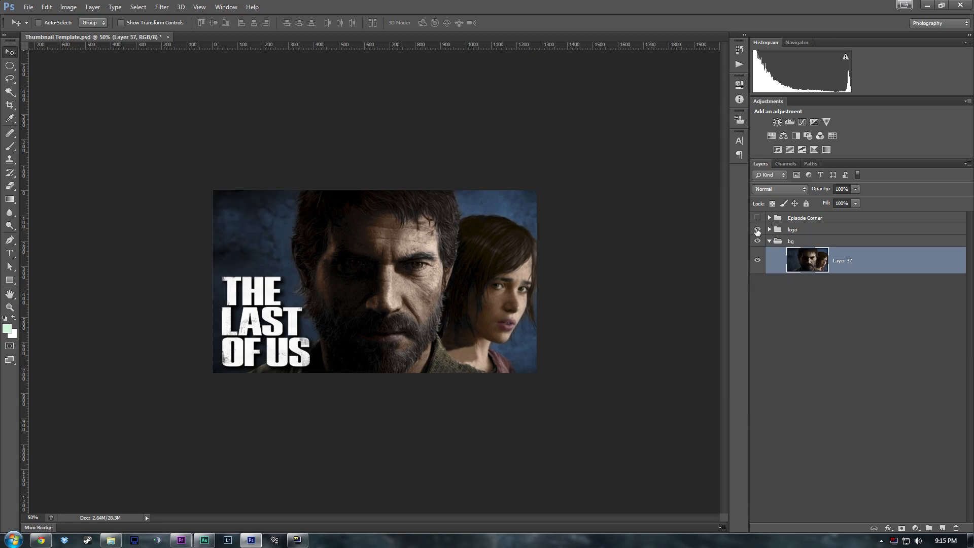
left_click(757, 230)
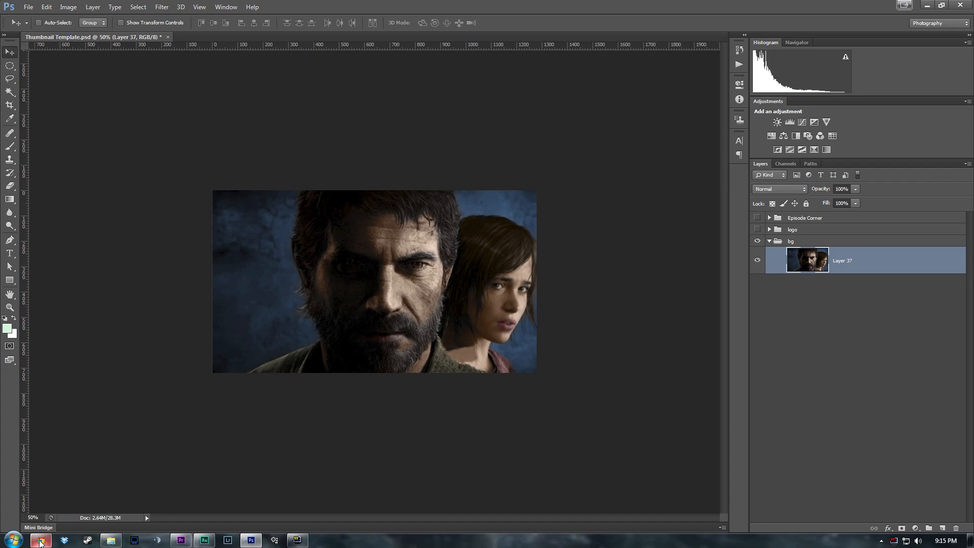
- Switch to Chrome, search Google for "the witcher 3 wallpaper" and open the image results
left_click(88, 513)
left_click(360, 207)
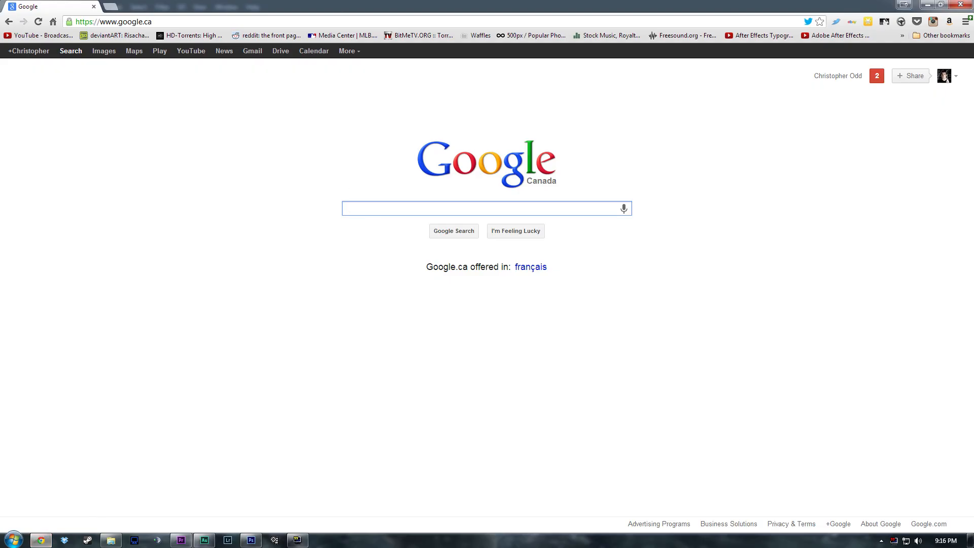
type("the witcher 3 wal")
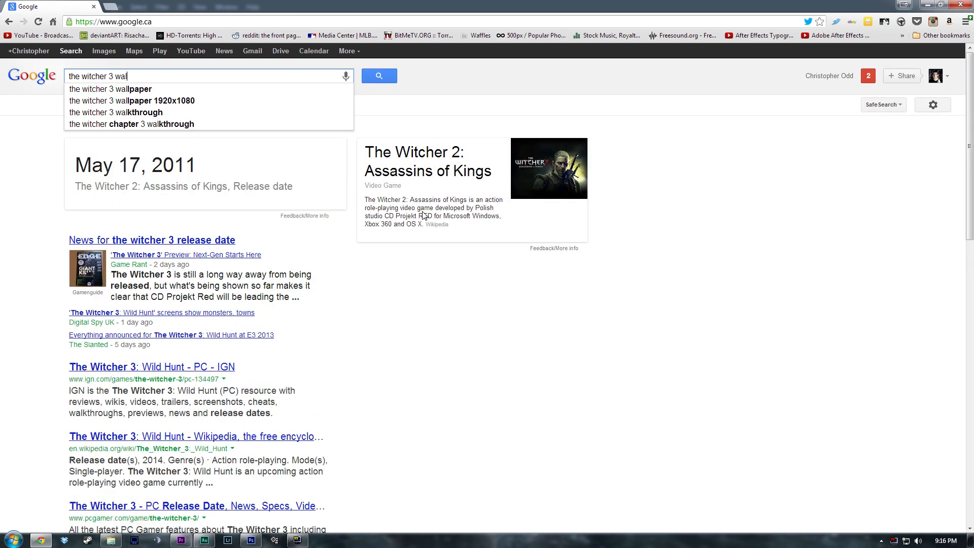
type("lpaper")
key("Return")
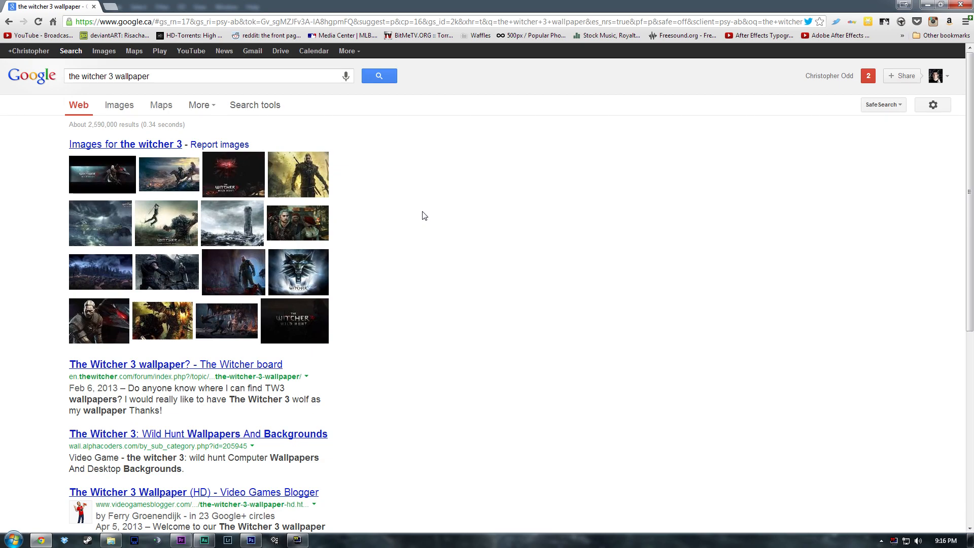
left_click(116, 147)
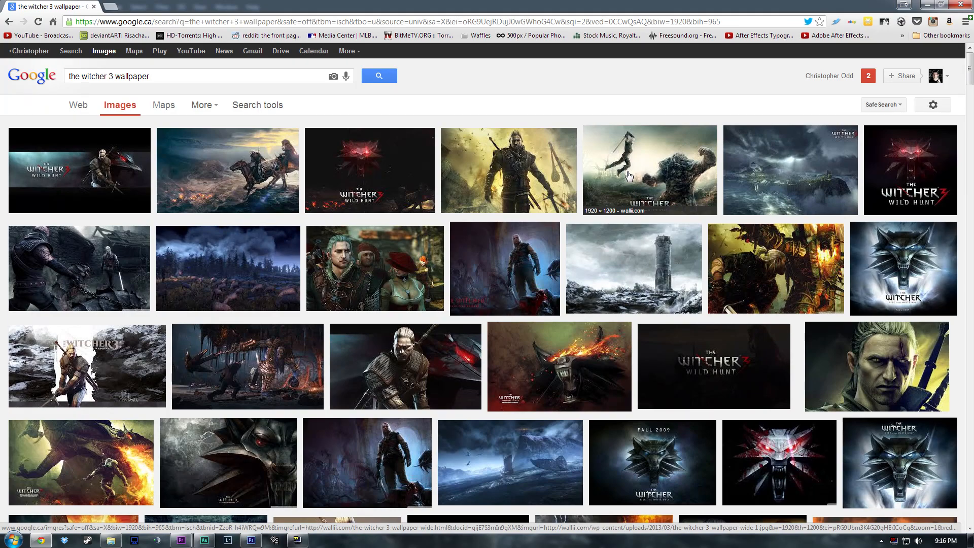
- Browse the wallpaper results and open the original 1920 × 1200 wallpapersbq.com image of the scarred face at full size
scroll(544, 253, "down", 2)
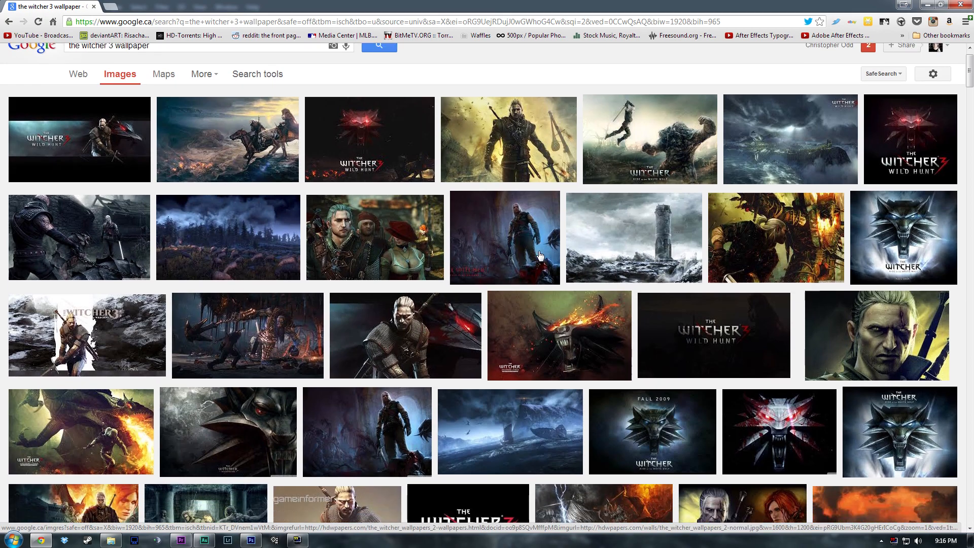
scroll(660, 256, "down", 2)
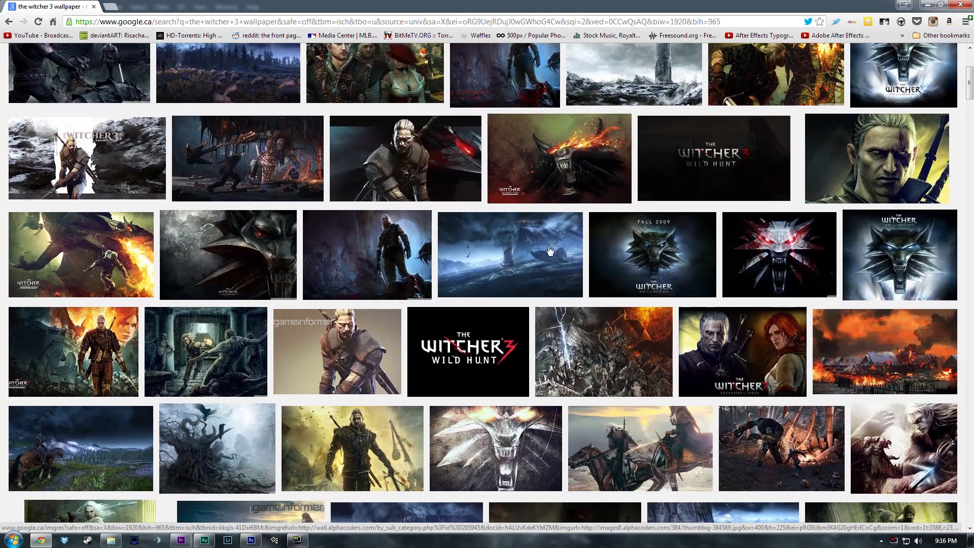
scroll(863, 264, "up", 2)
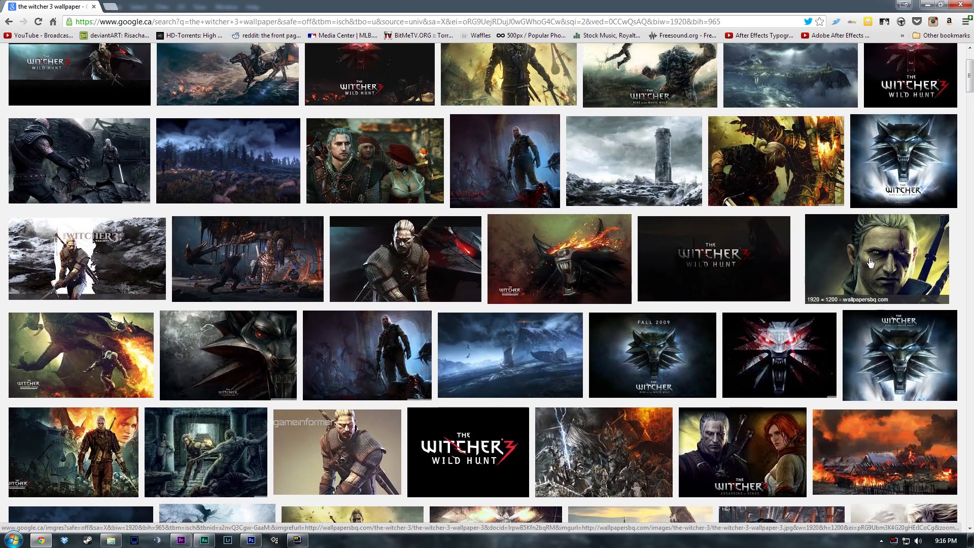
scroll(868, 268, "down", 4)
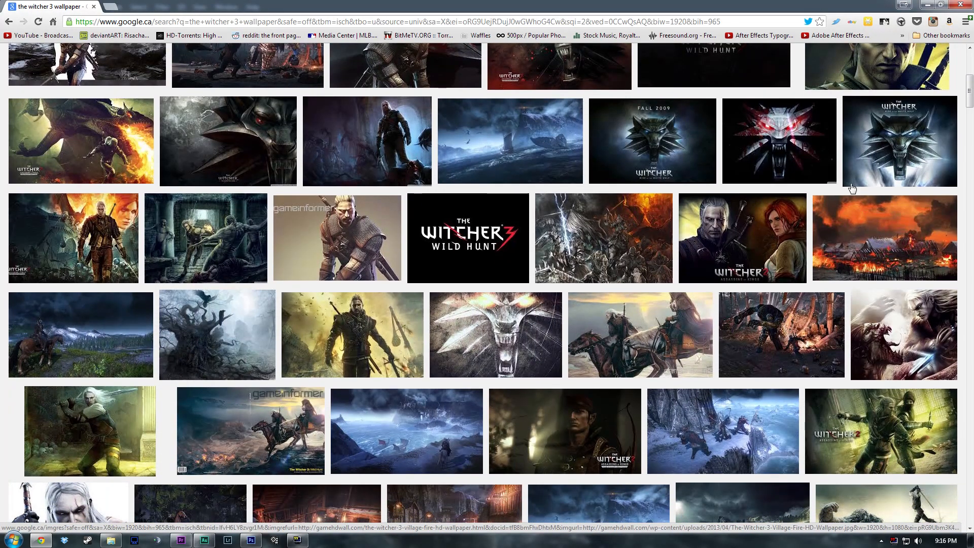
scroll(863, 205, "up", 5)
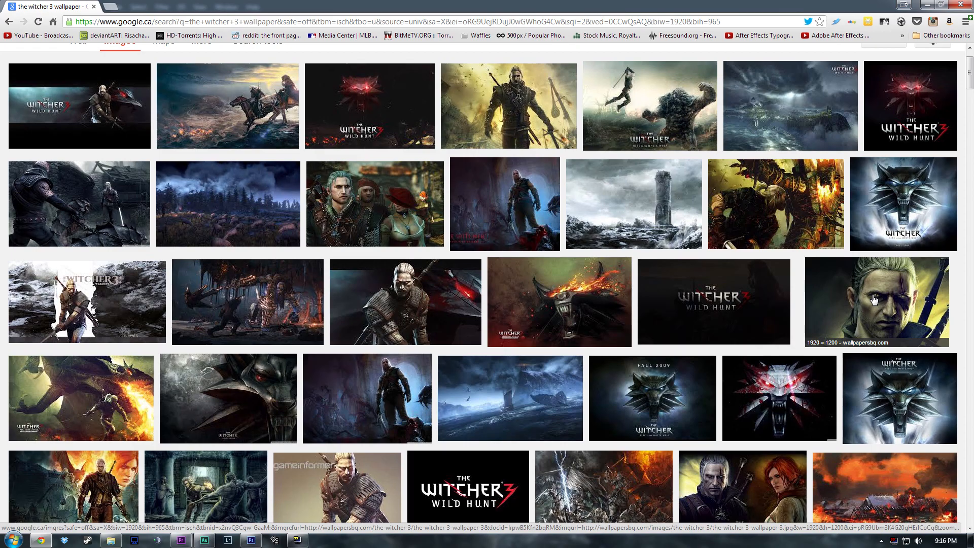
left_click(874, 301)
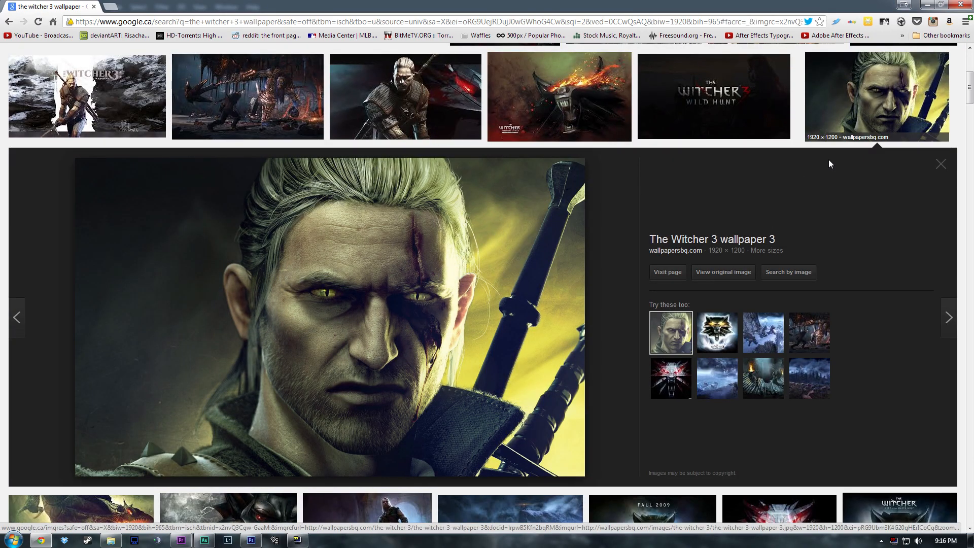
left_click(726, 273)
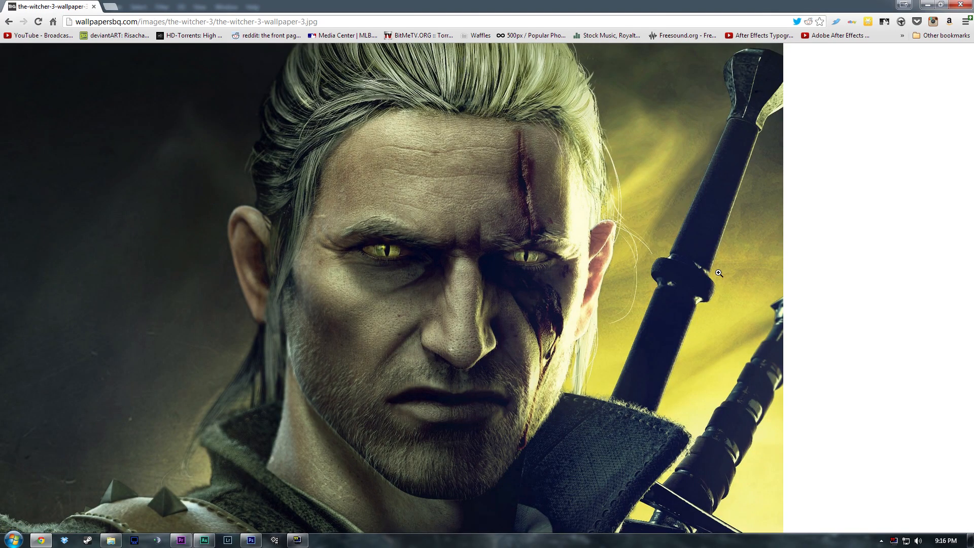
- Save the wallpaper as JPEG "the-witcher-3-wallpaper-3" in the The Witcher 3 folder inside Thumbnails
right_click(486, 254)
left_click(523, 264)
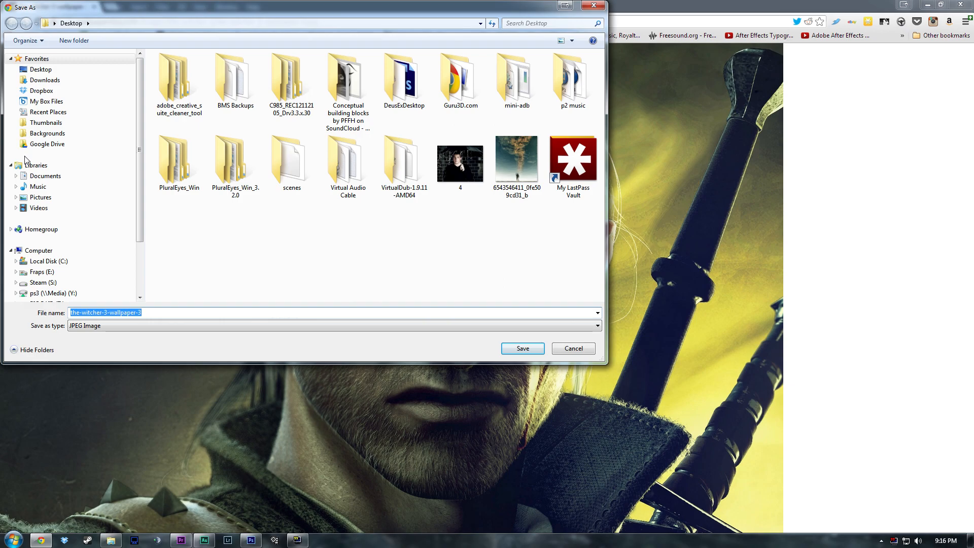
left_click(52, 125)
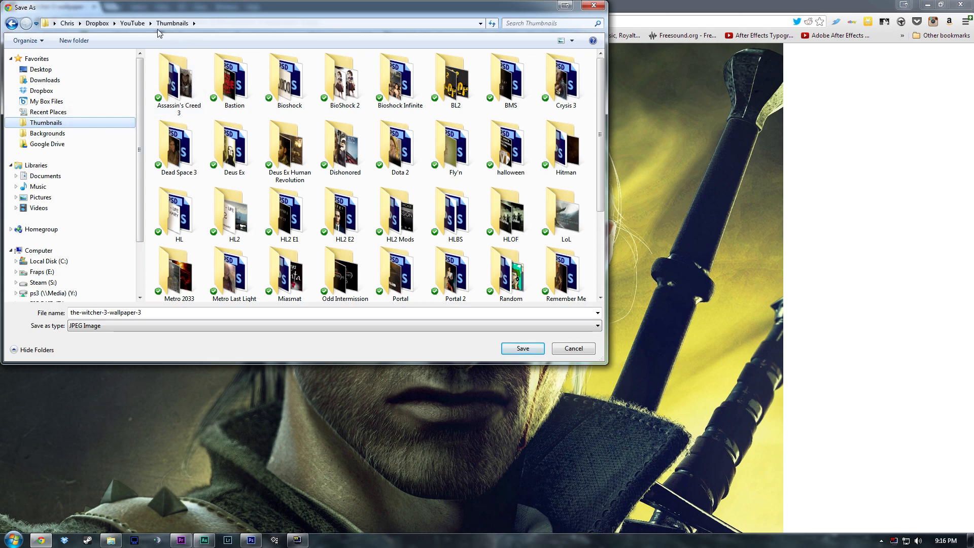
scroll(366, 188, "down", 2)
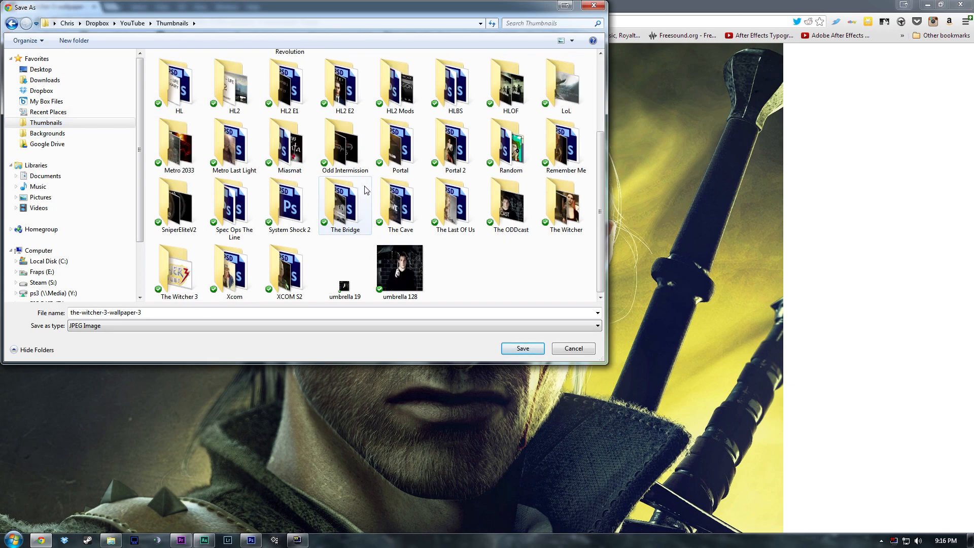
scroll(366, 190, "up", 2)
scroll(365, 190, "down", 2)
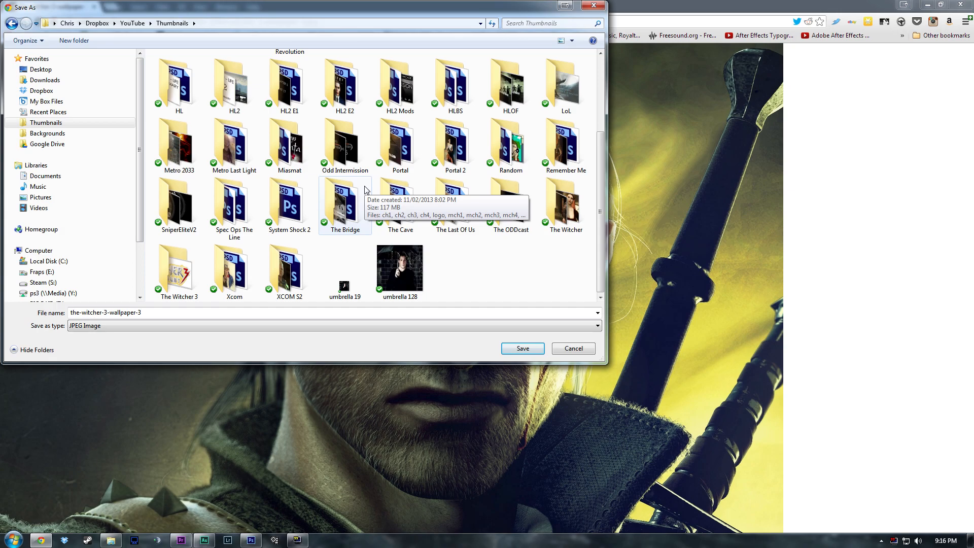
double_click(189, 273)
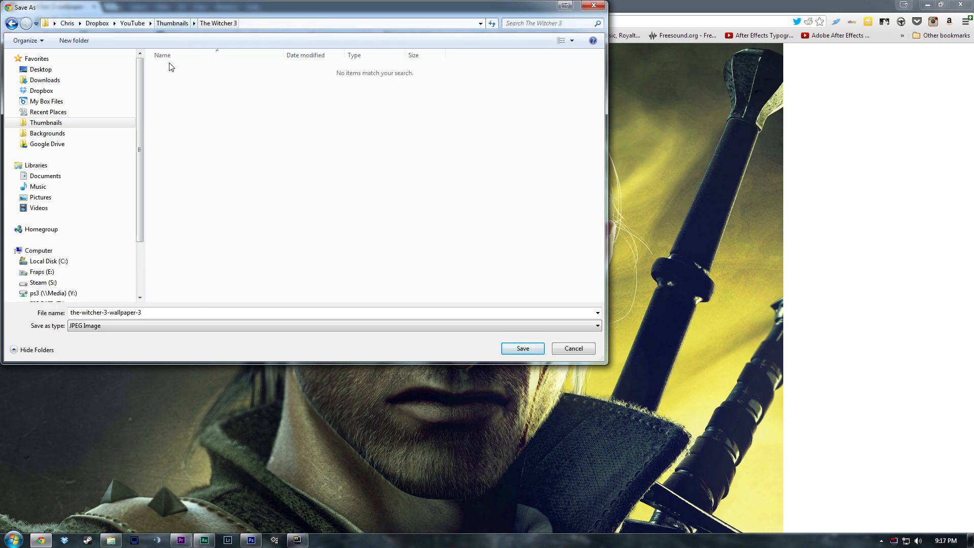
left_click(538, 350)
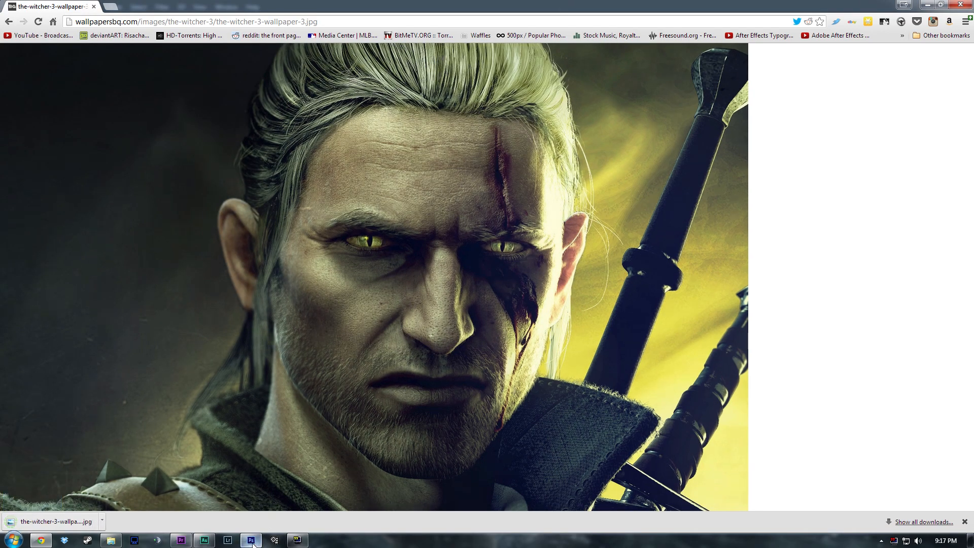
- Return to the image results and search Google Images for "the witcher 3 png"
mouse_move(253, 541)
left_click(8, 22)
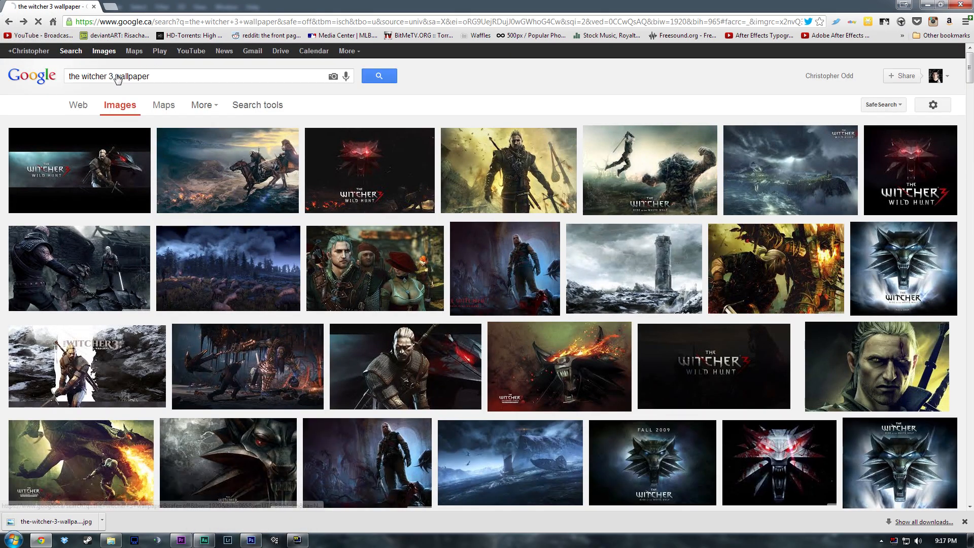
scroll(174, 186, "up", 6)
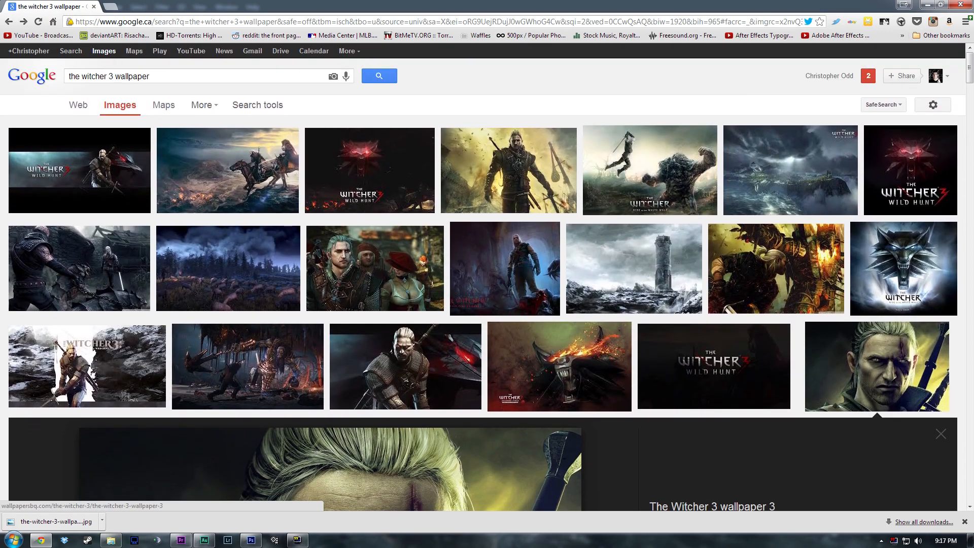
double_click(133, 76)
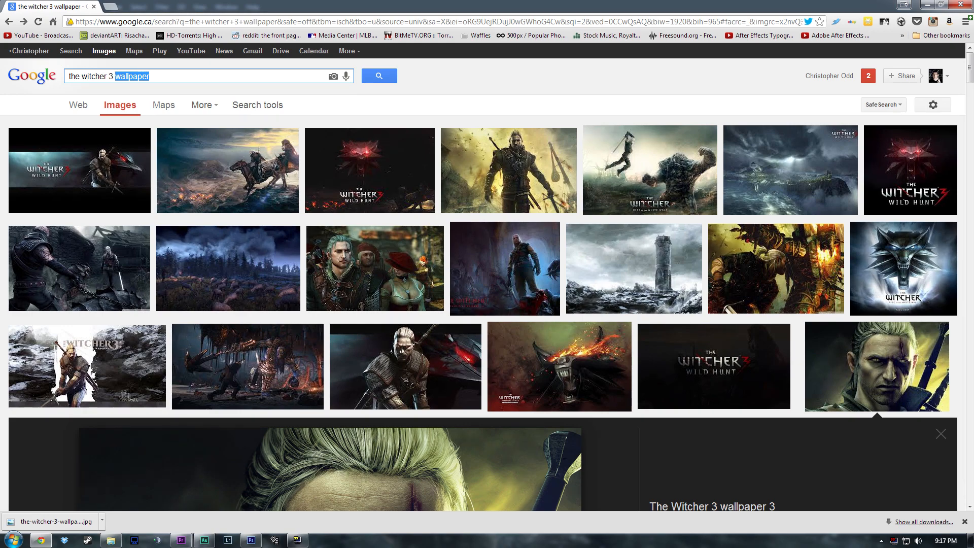
key("ctrl+a")
type("the")
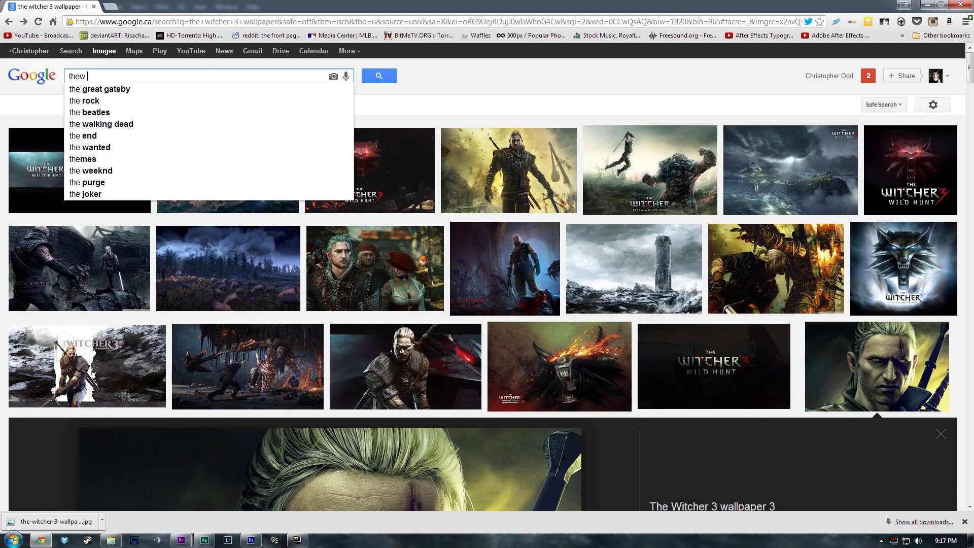
type(" witcher 3 ")
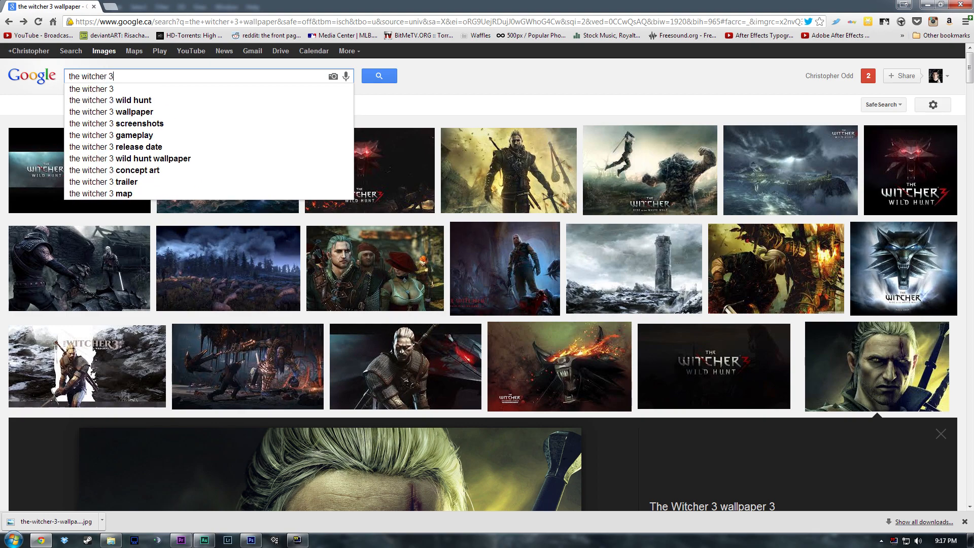
type("png")
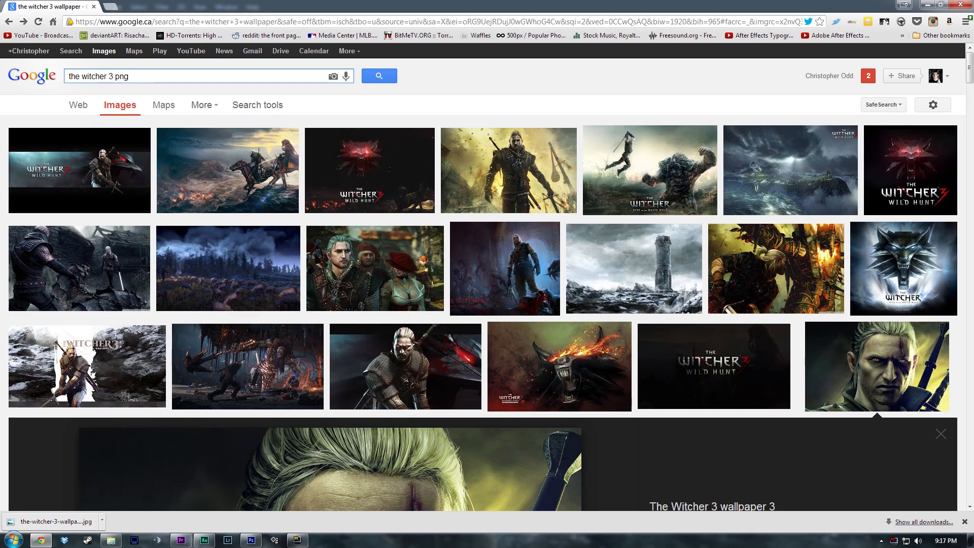
key("Return")
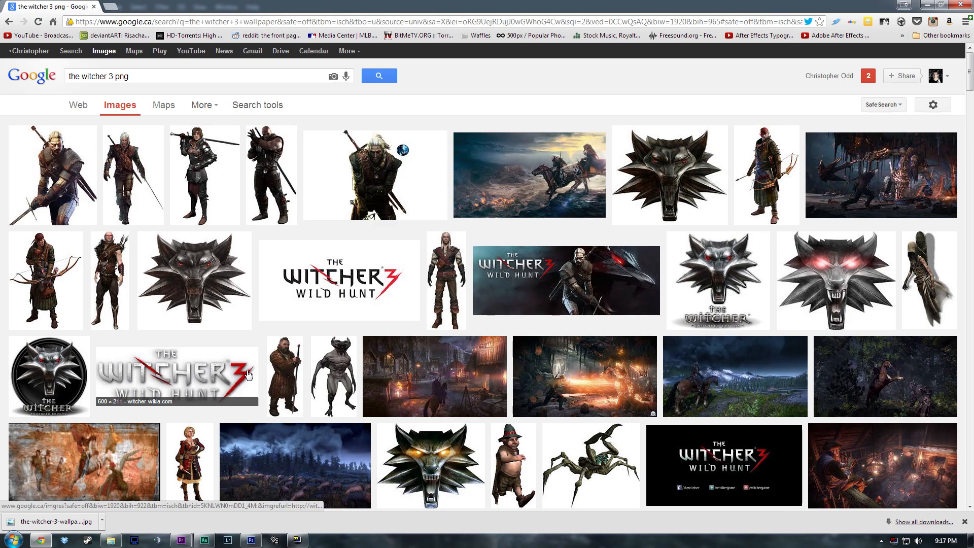
- Browse the PNG results and open the original 600 × 211 Witcher 3 Wild Hunt logo from witcher.wikia.com at full size
scroll(380, 311, "down", 6)
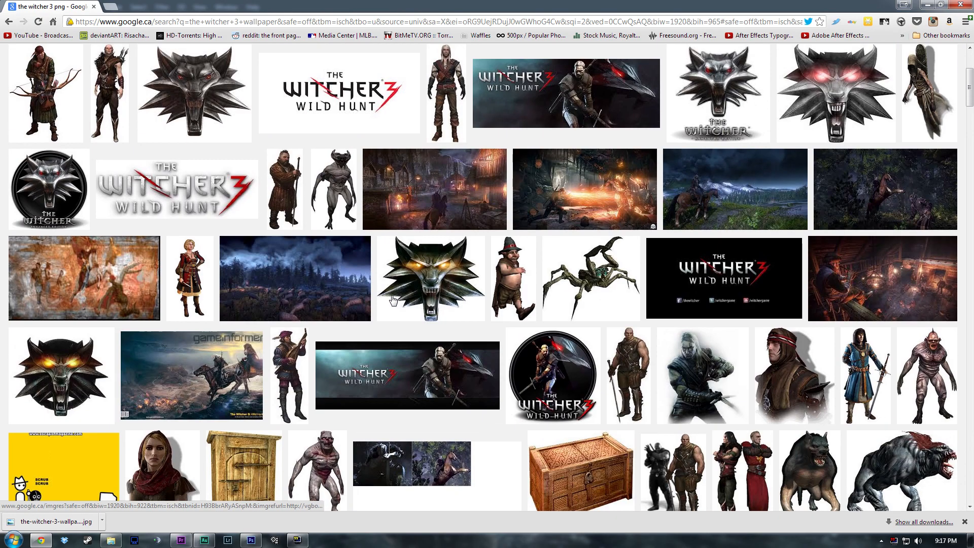
scroll(386, 319, "up", 6)
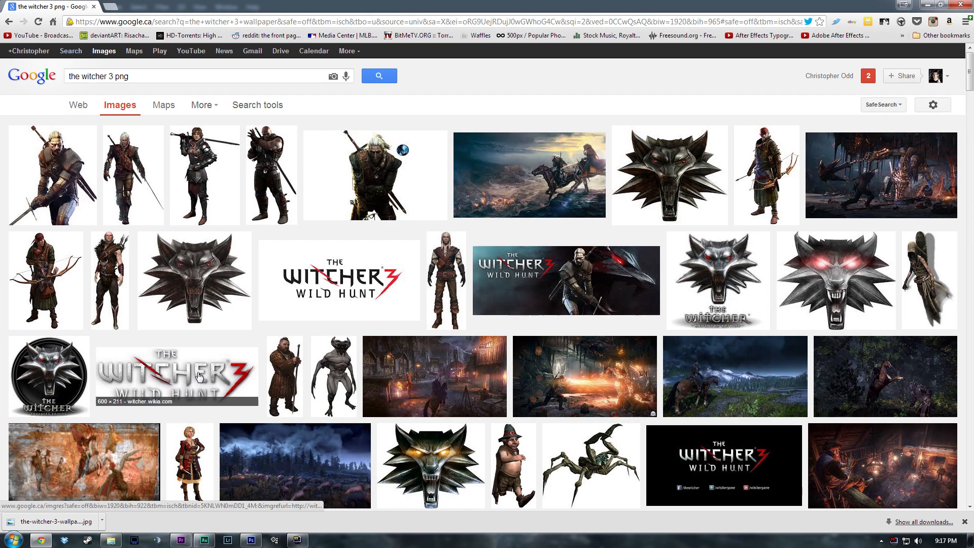
left_click(227, 385)
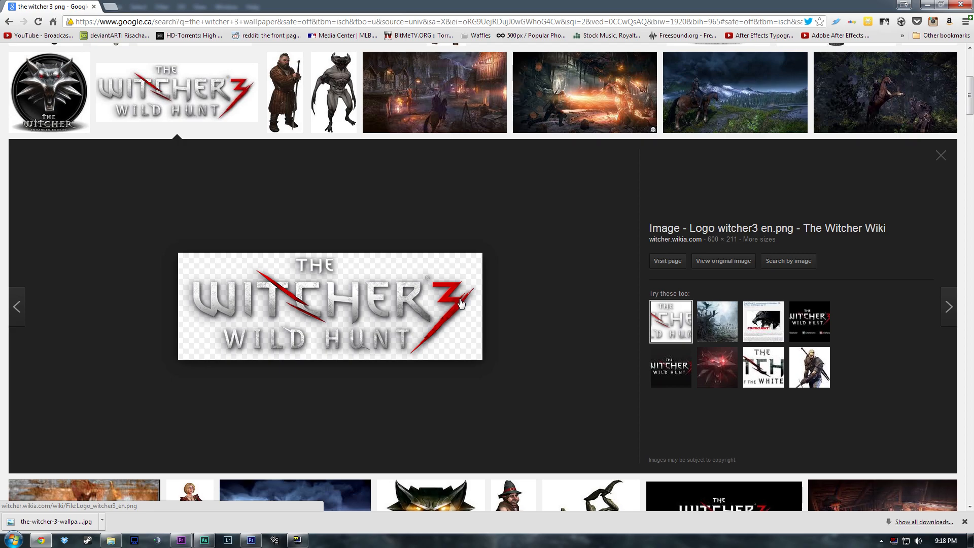
left_click(709, 261)
- Save the logo as PNG "Logo_witcher3_en" in the The Witcher 3 folder, replacing the existing file
right_click(223, 122)
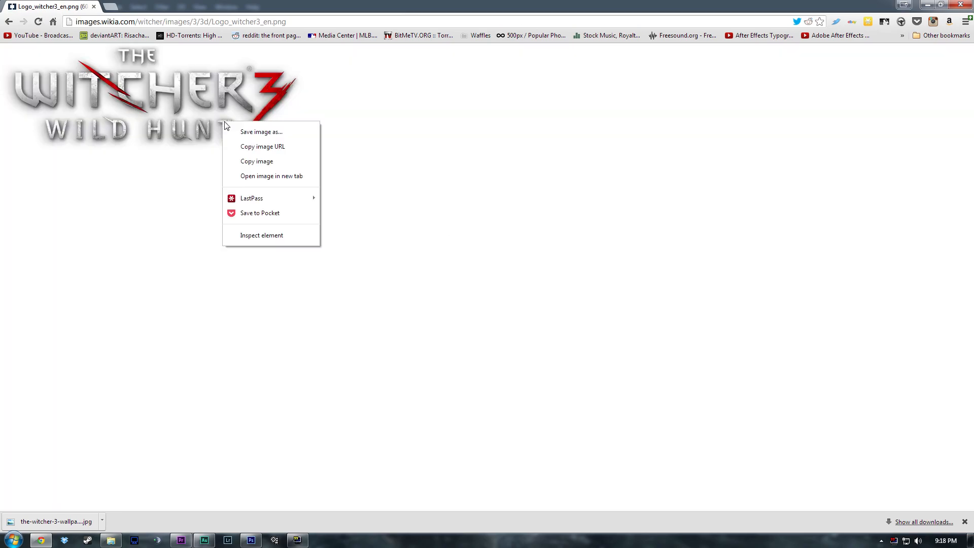
left_click(258, 136)
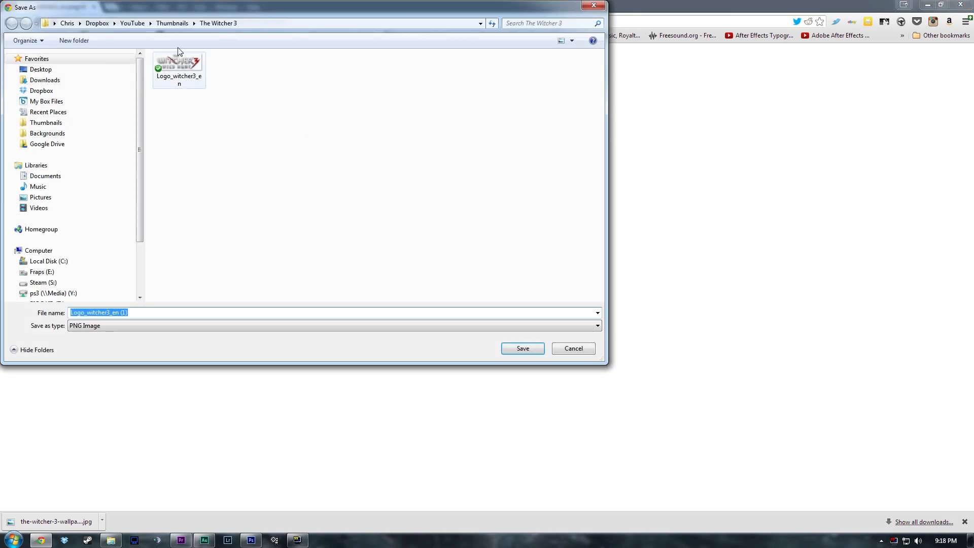
left_click(186, 72)
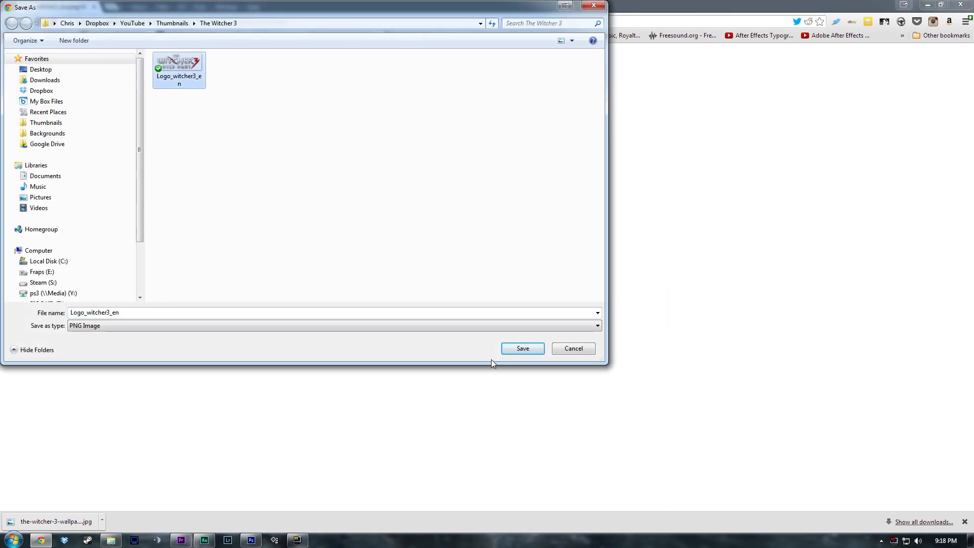
left_click(522, 349)
left_click(514, 274)
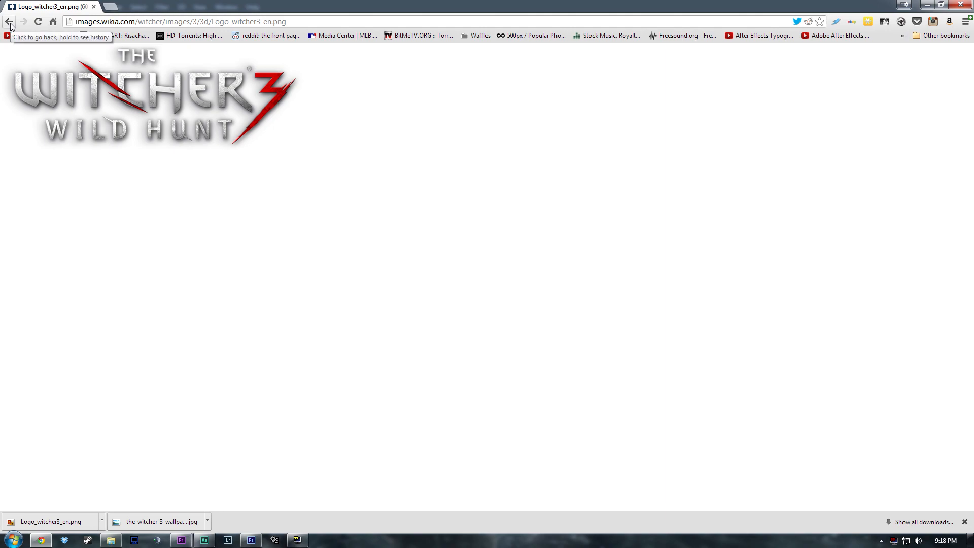
- Leave the logo image and run a Google web search for "the witcher font"
left_click(10, 22)
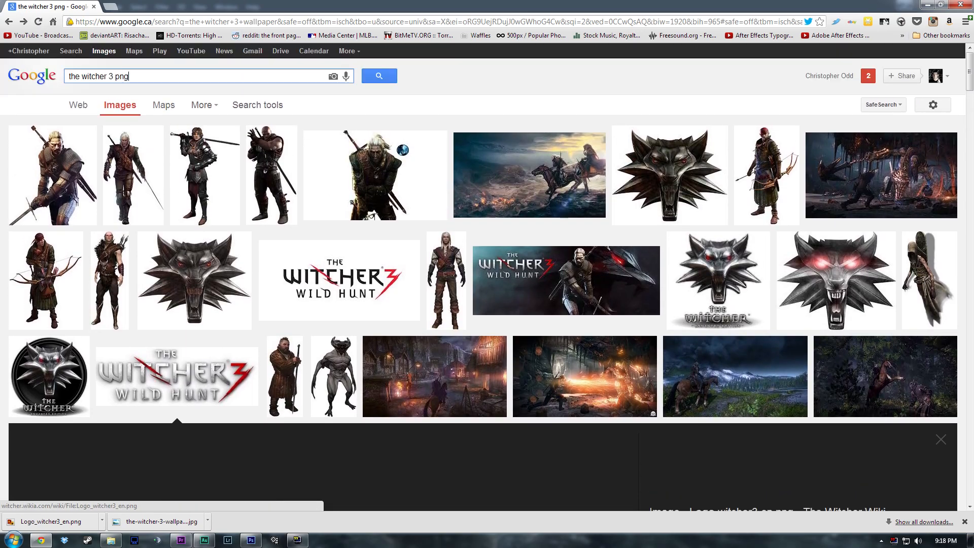
left_click(29, 77)
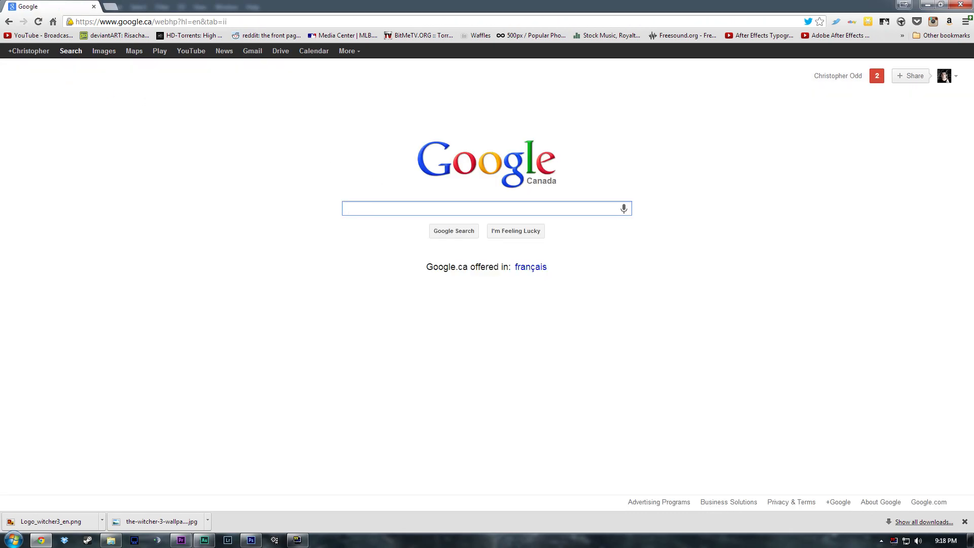
type("the witcher font")
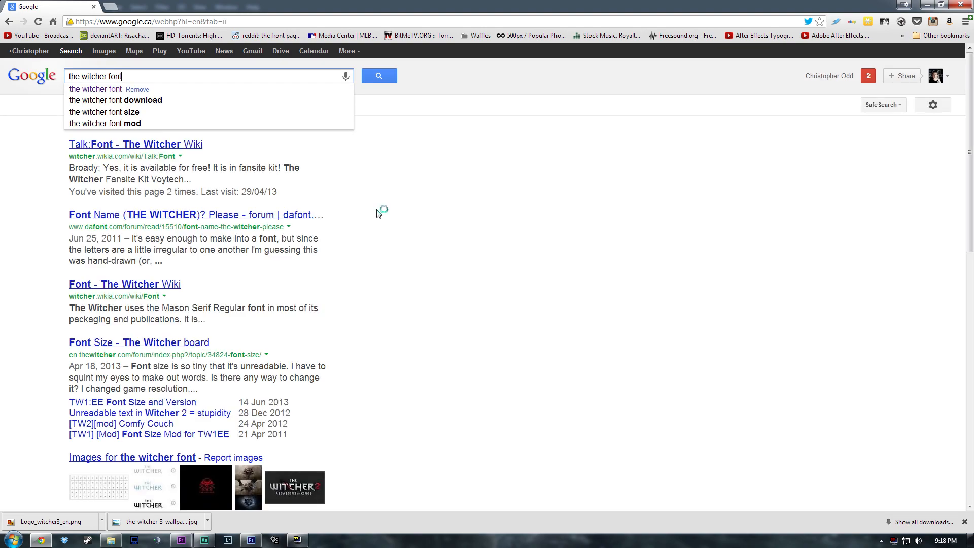
key("Return")
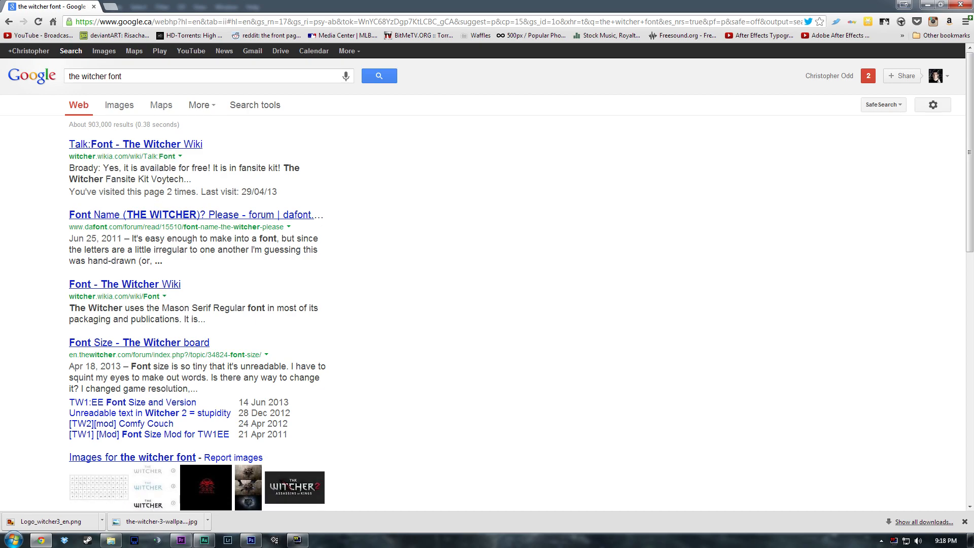
- Open the dafont.com thread on the Witcher font name, check the page linked for Witcher1, and return to the search results
left_click_drag(94, 226, 78, 227)
left_click(152, 237)
left_click(168, 216)
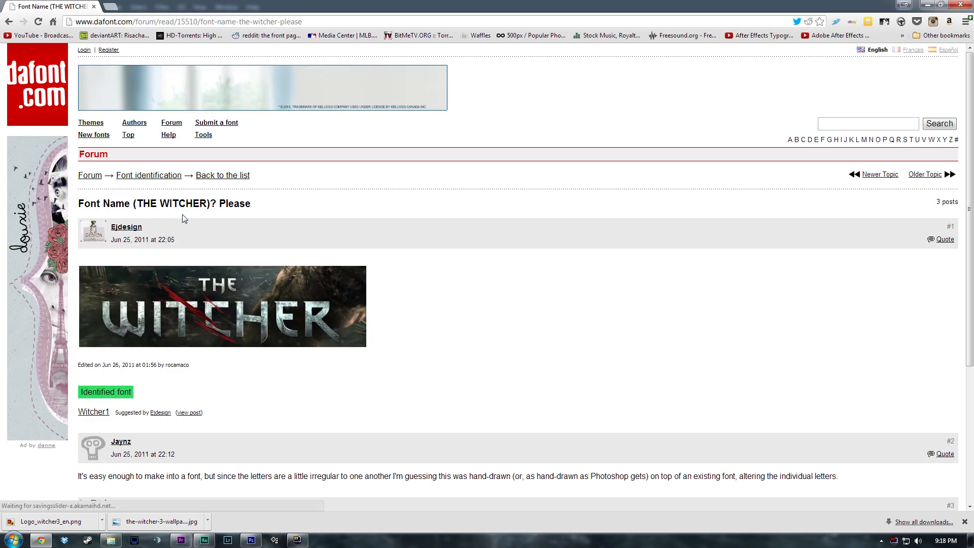
scroll(184, 218, "down", 4)
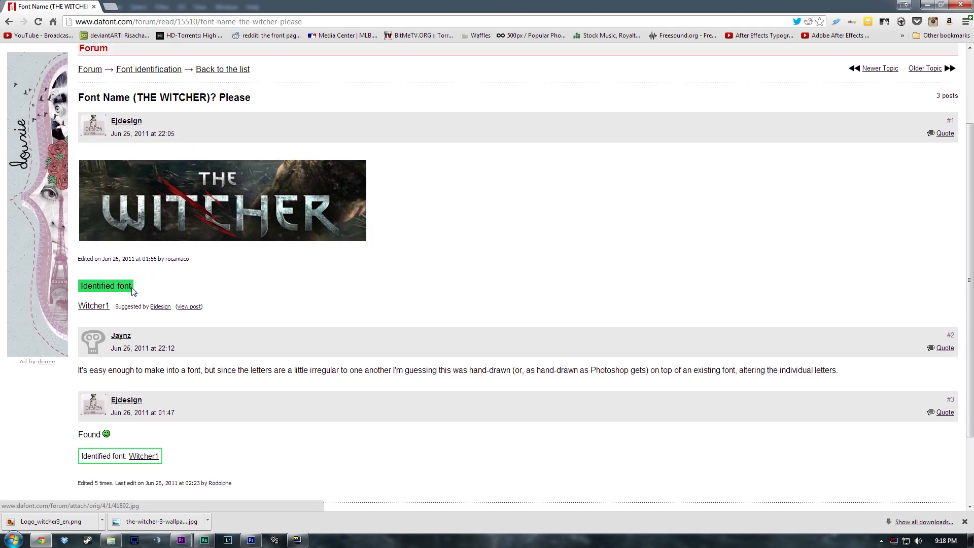
left_click(99, 307)
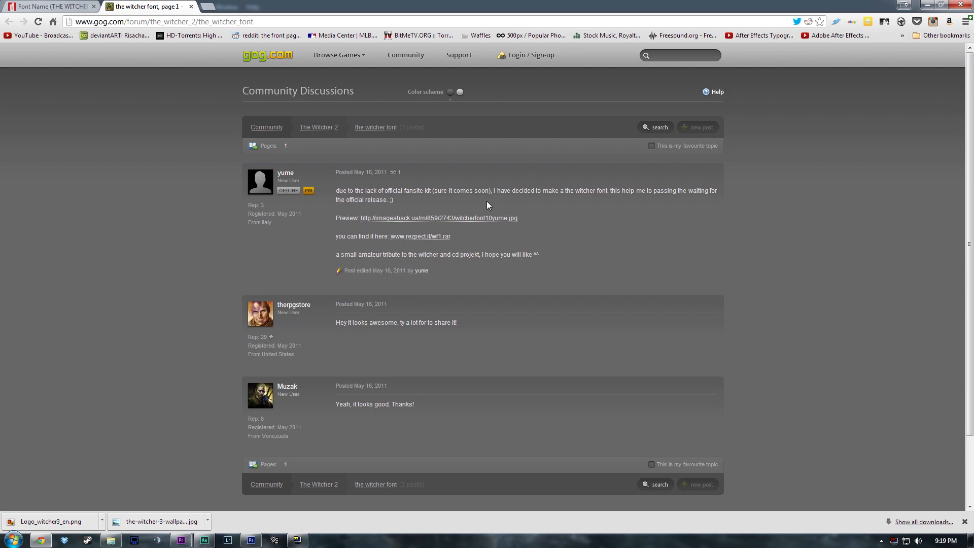
left_click(192, 7)
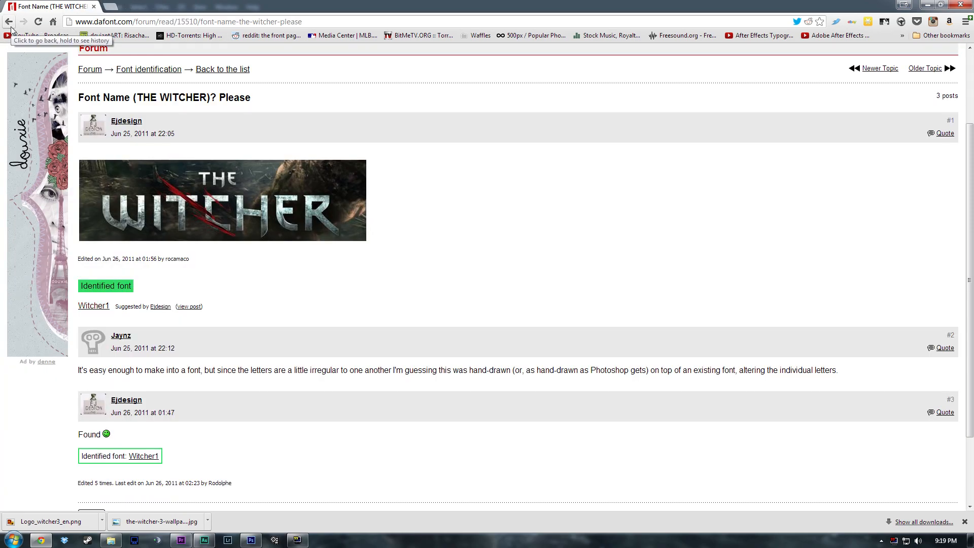
left_click(10, 27)
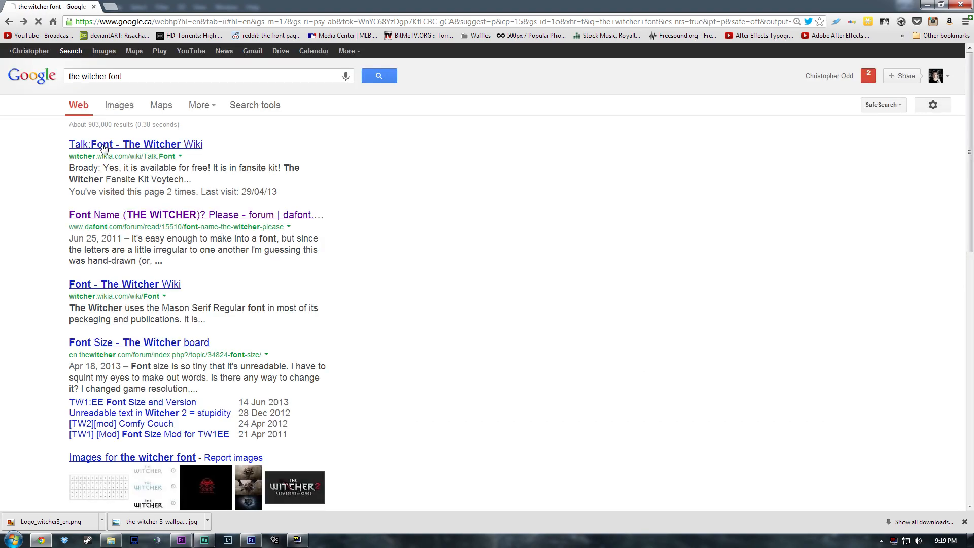
- Open The Witcher Wiki's Talk:Font page, try its Witcher Fansite Kit link, and go back to the talk page
left_click(103, 146)
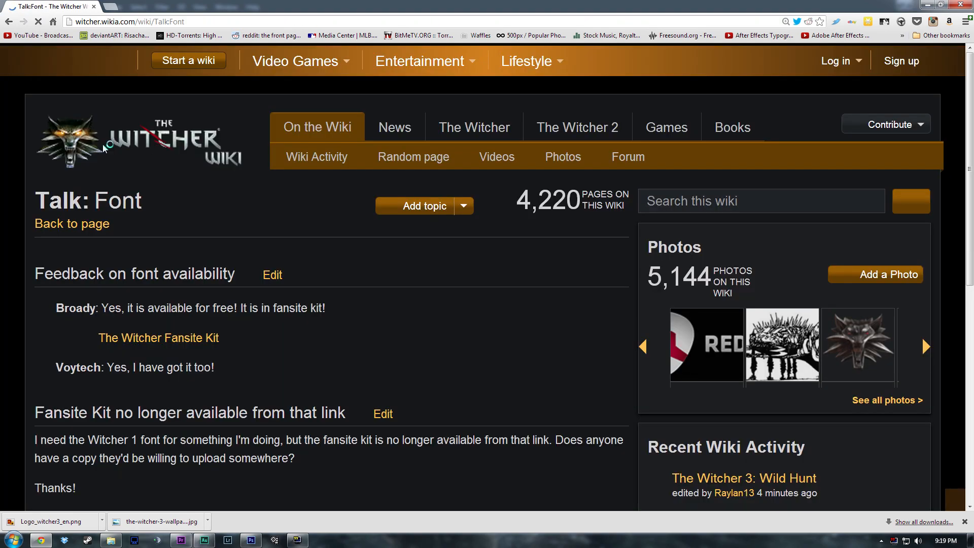
left_click(203, 338)
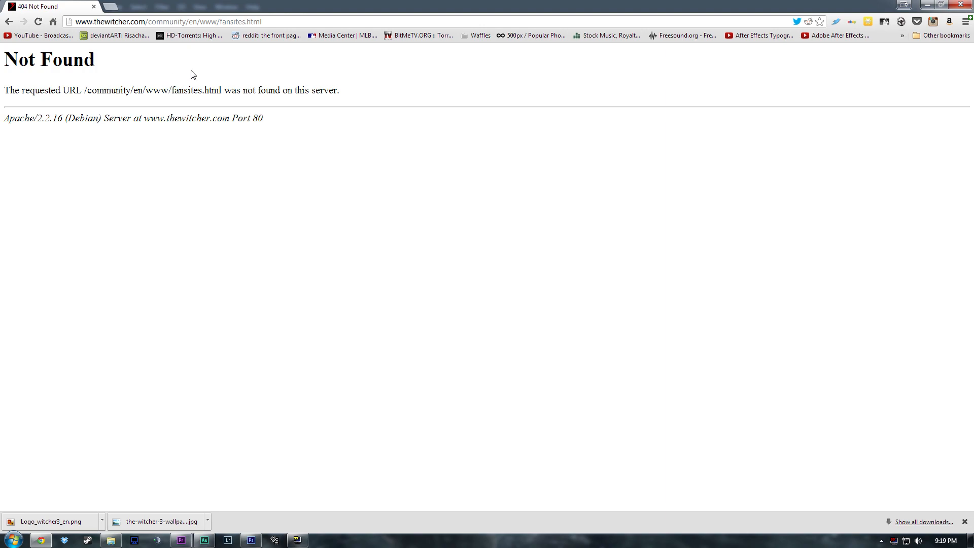
left_click(8, 23)
- Open the witchervault.ign.com link on the talk page and save the Witcher 1 Fankit download as "fansite_kit" in the The Witcher 3 folder
scroll(227, 312, "down", 5)
scroll(230, 248, "up", 4)
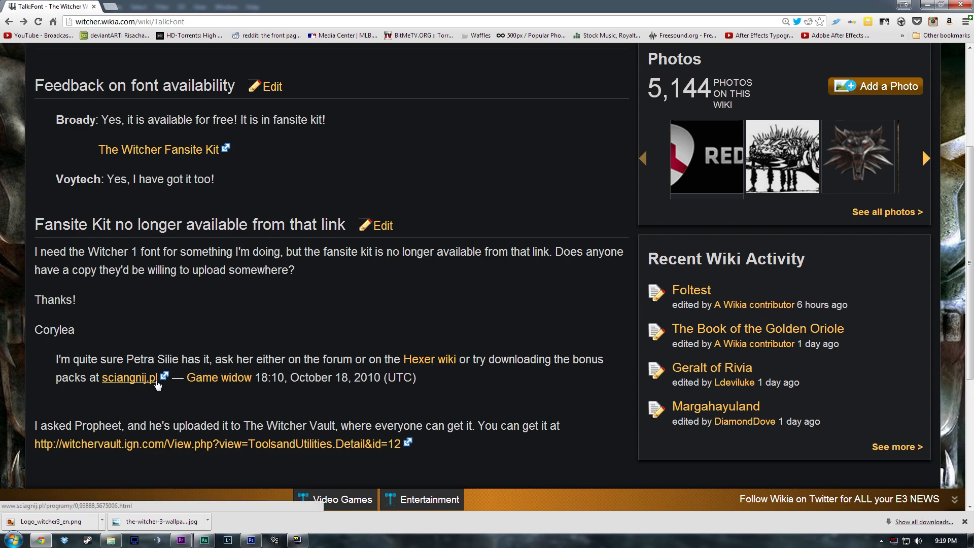
left_click(239, 444)
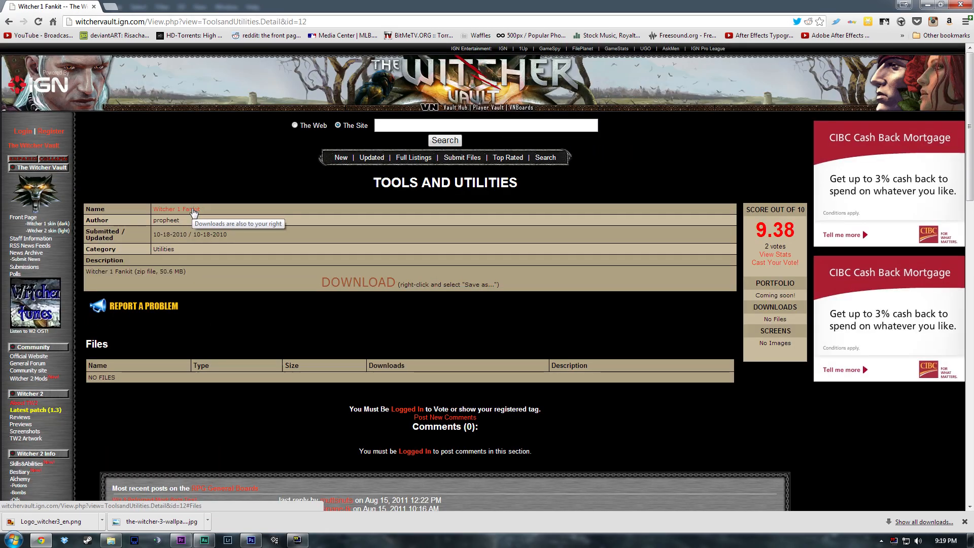
right_click(355, 283)
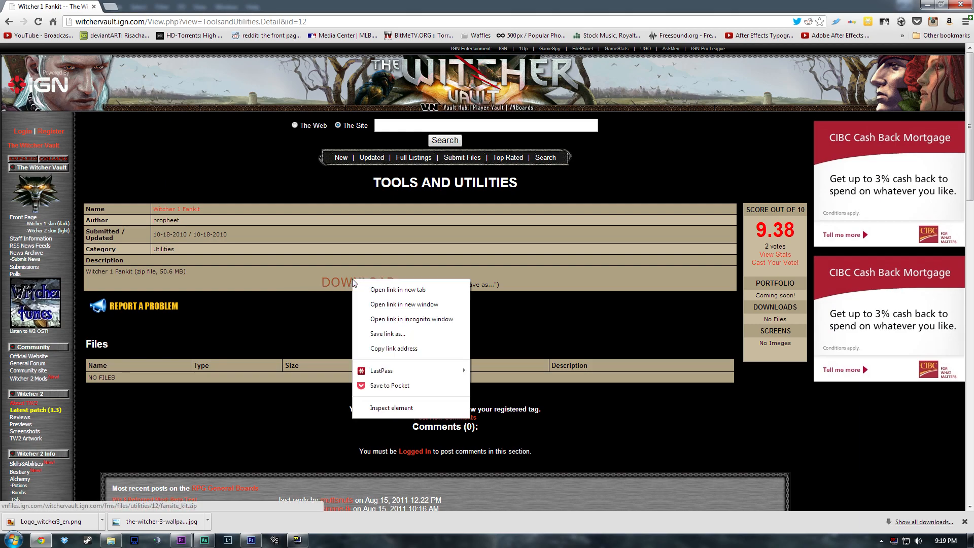
left_click(388, 334)
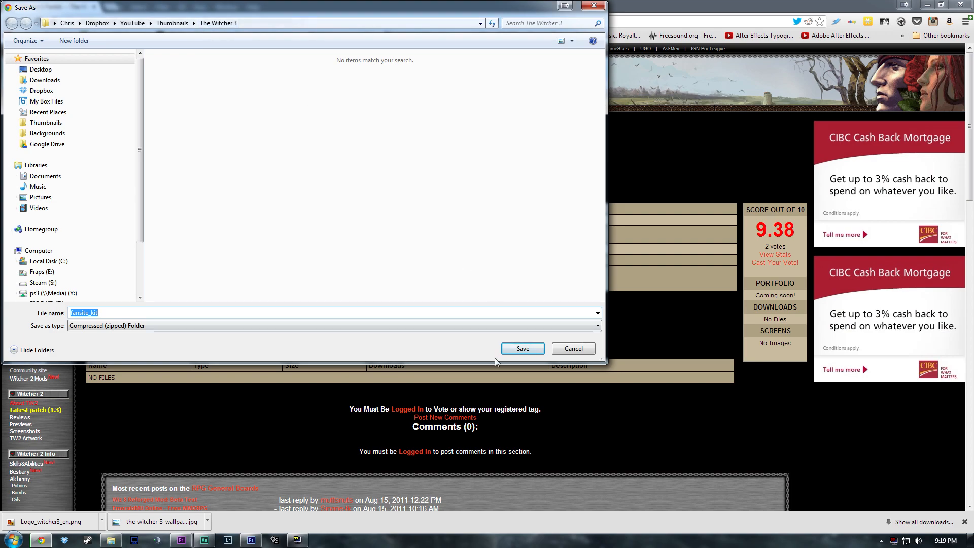
left_click(522, 348)
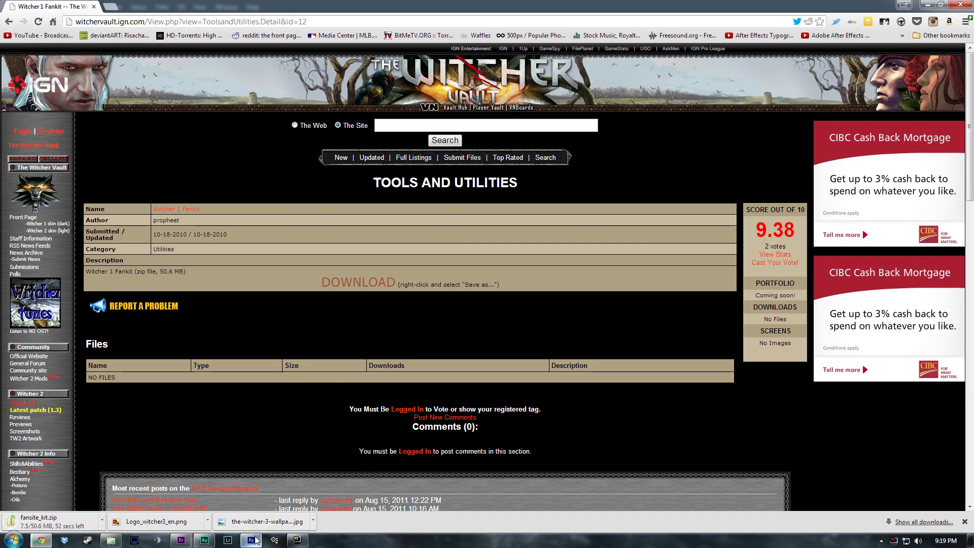
left_click(241, 487)
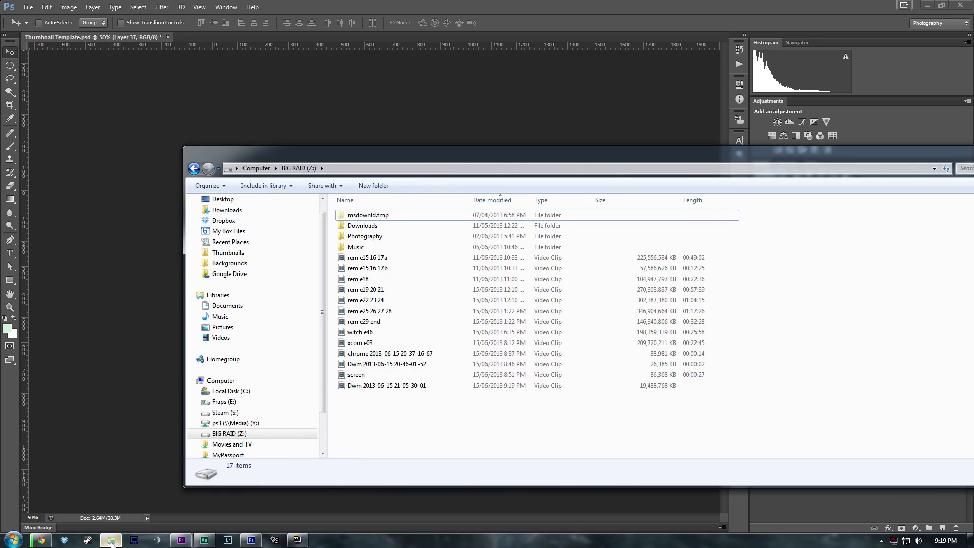
left_click(110, 540)
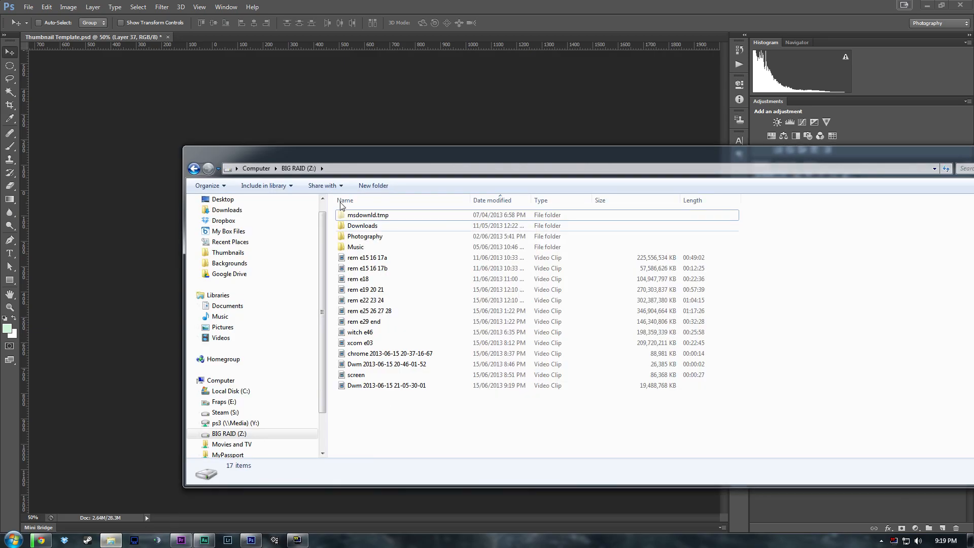
left_click(381, 113)
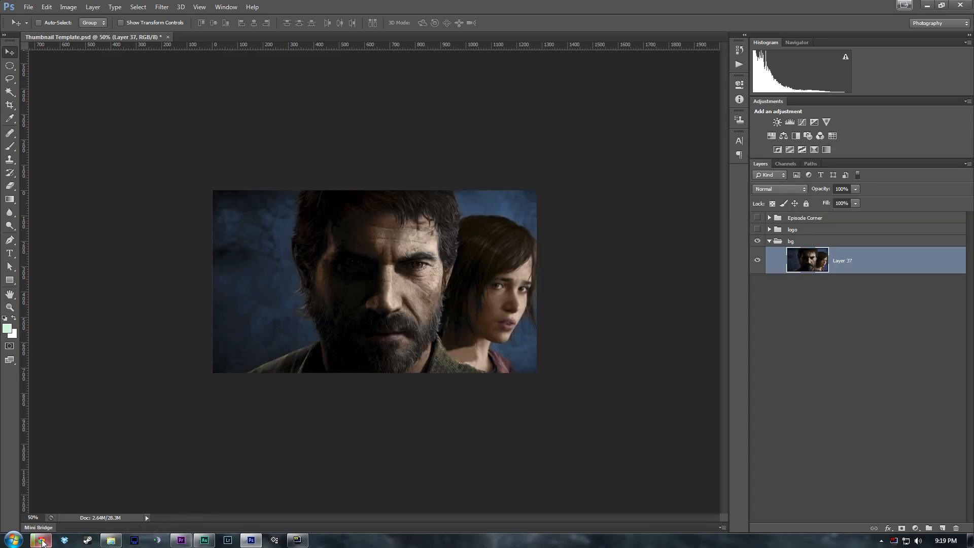
- Switch to Chrome, show the downloaded fansite_kit.zip in its folder, and extract the archive there with 7-Zip
left_click(41, 540)
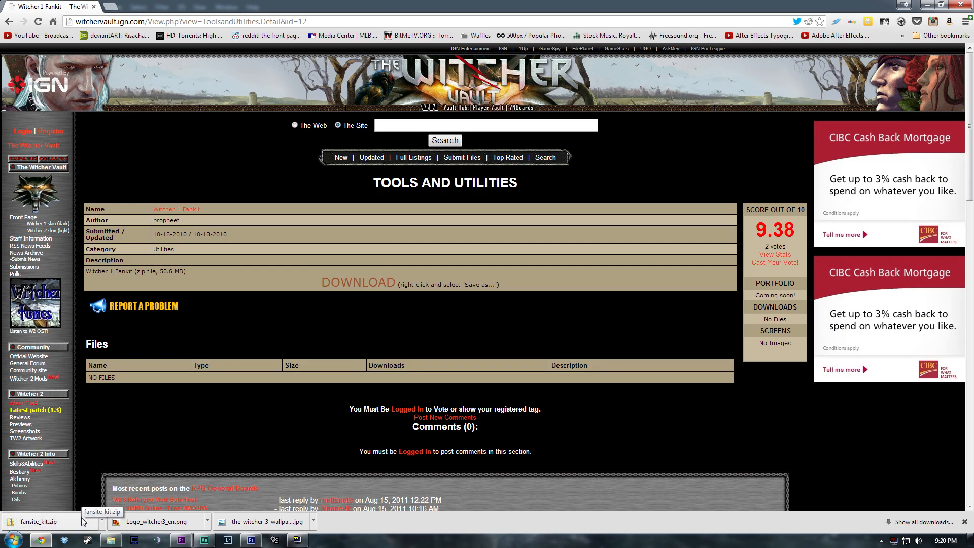
left_click(101, 521)
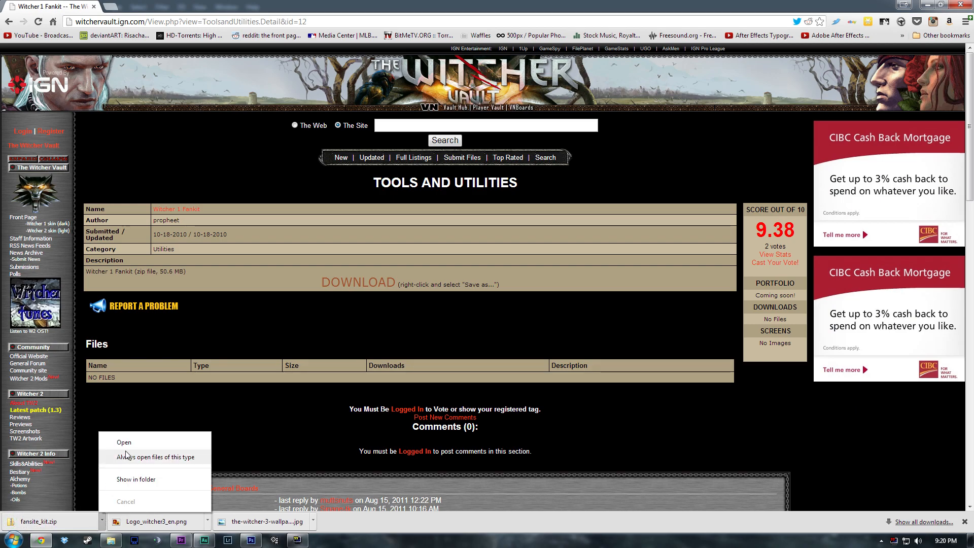
left_click(129, 480)
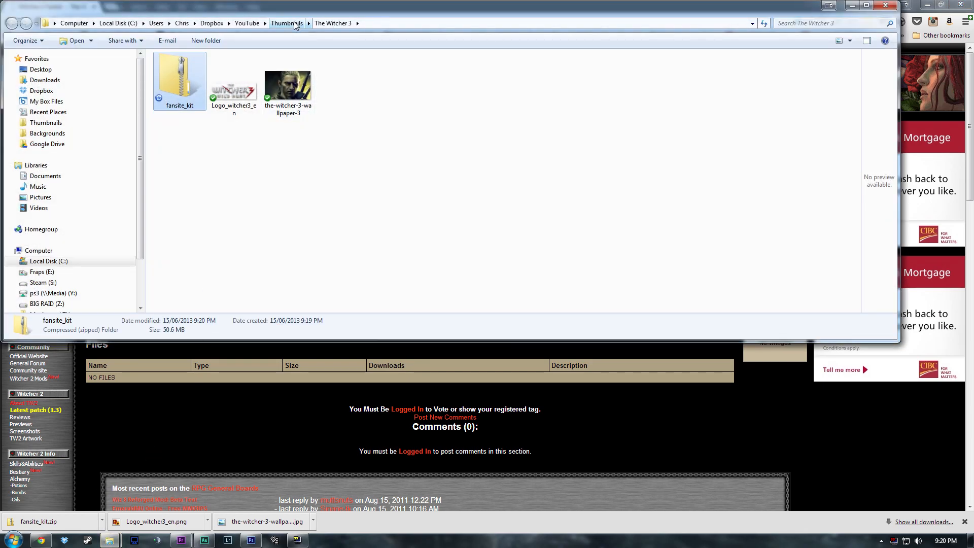
right_click(184, 90)
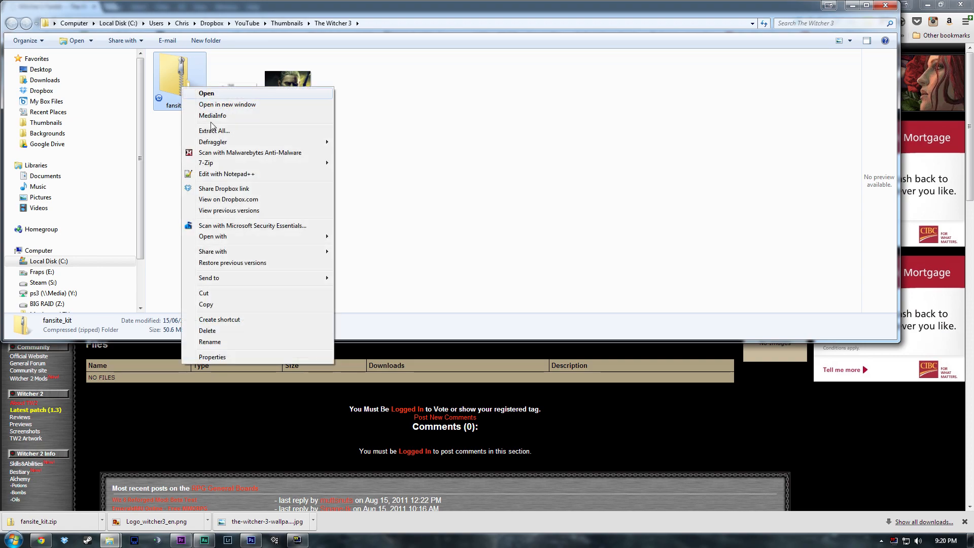
mouse_move(233, 144)
mouse_move(230, 167)
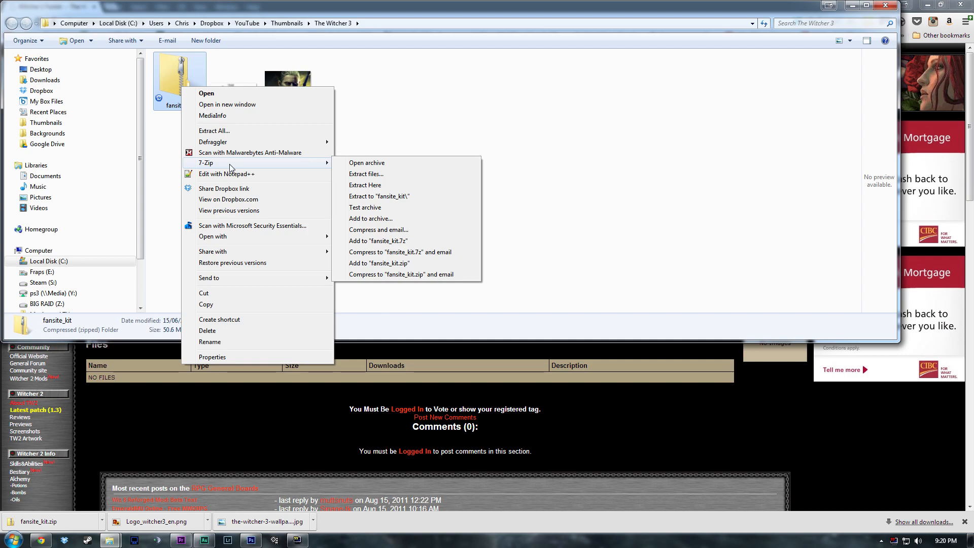
left_click(366, 185)
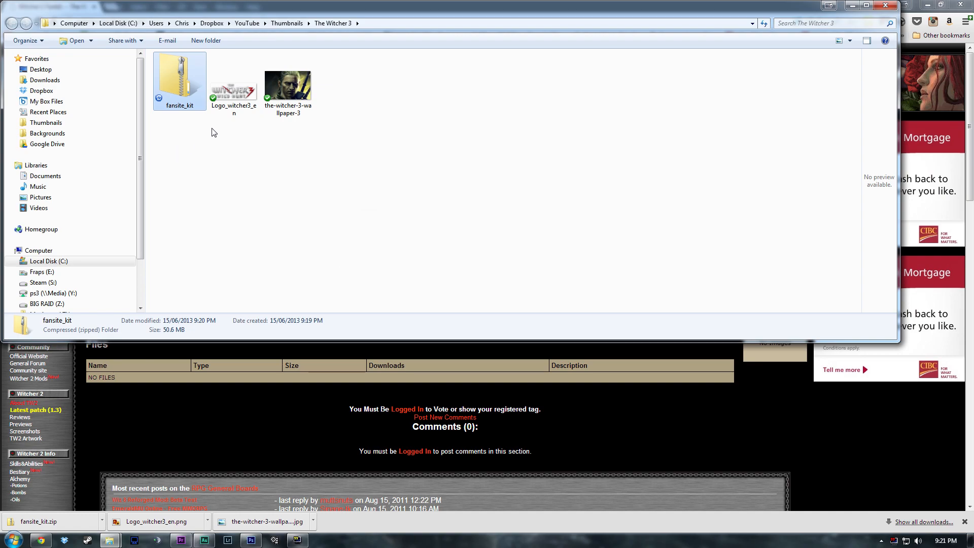
- In the extracted fansite kit's Font folder, install the MasonSerReg font, replacing the existing copy, and close the font preview
double_click(190, 87)
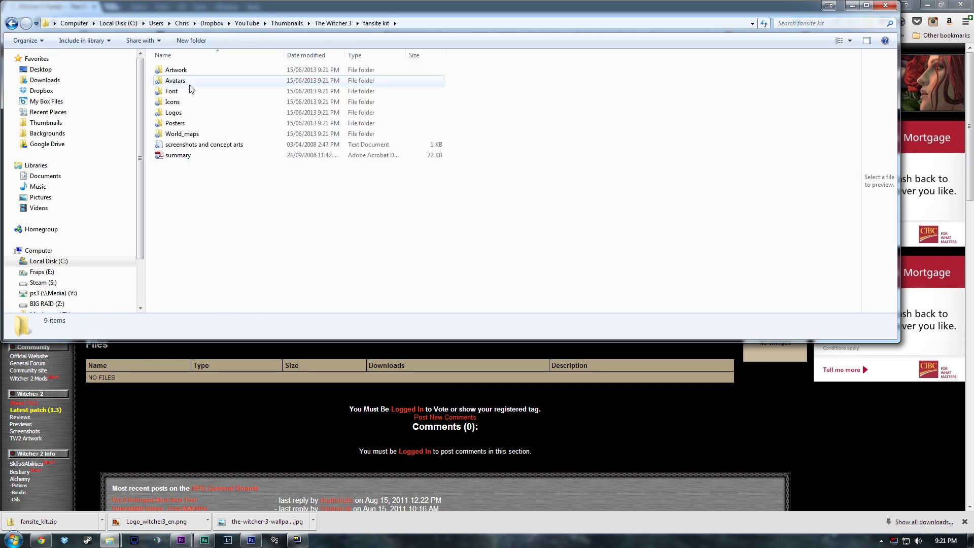
double_click(183, 92)
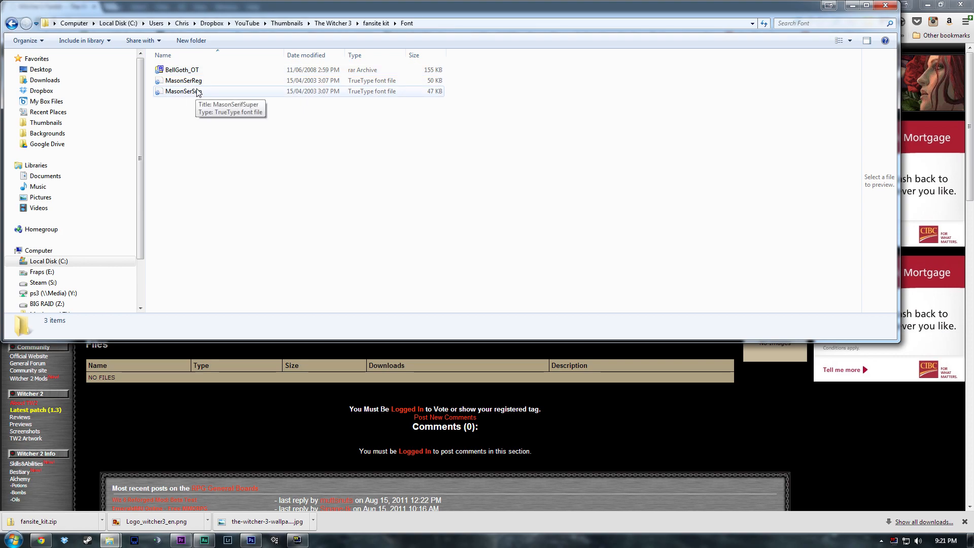
double_click(199, 84)
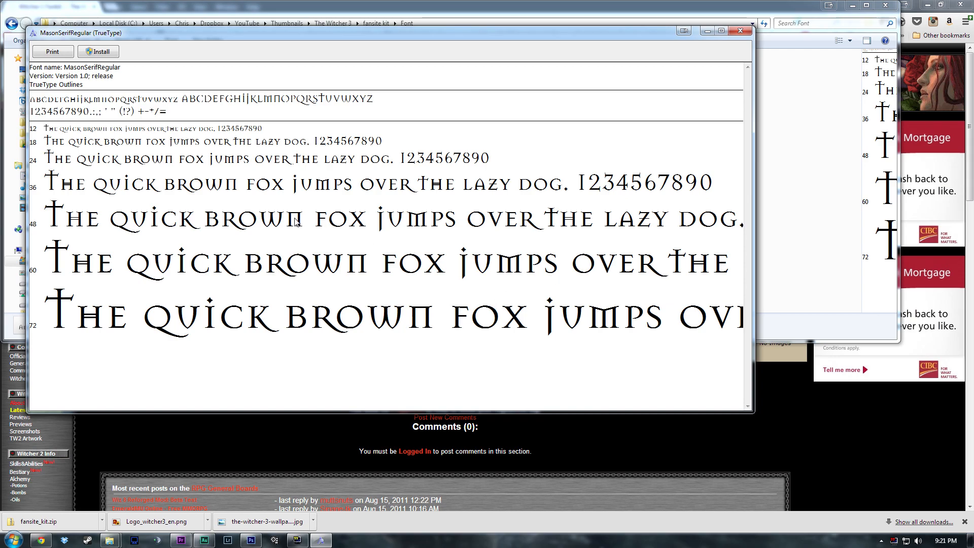
left_click(98, 51)
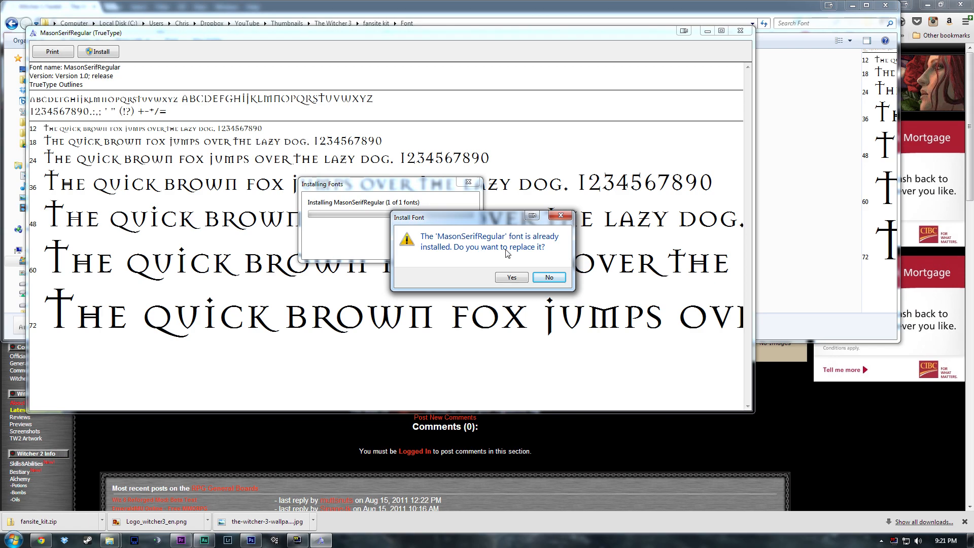
left_click(511, 278)
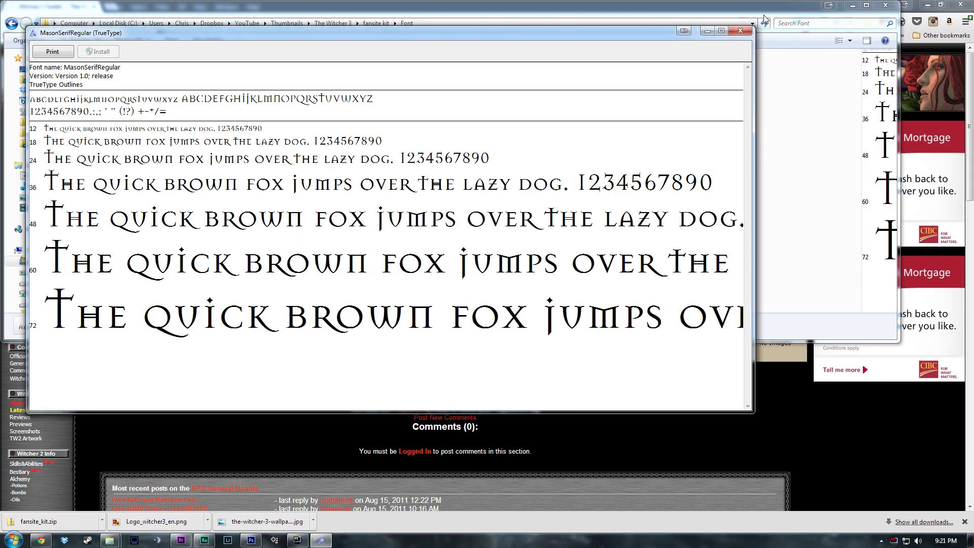
left_click(741, 30)
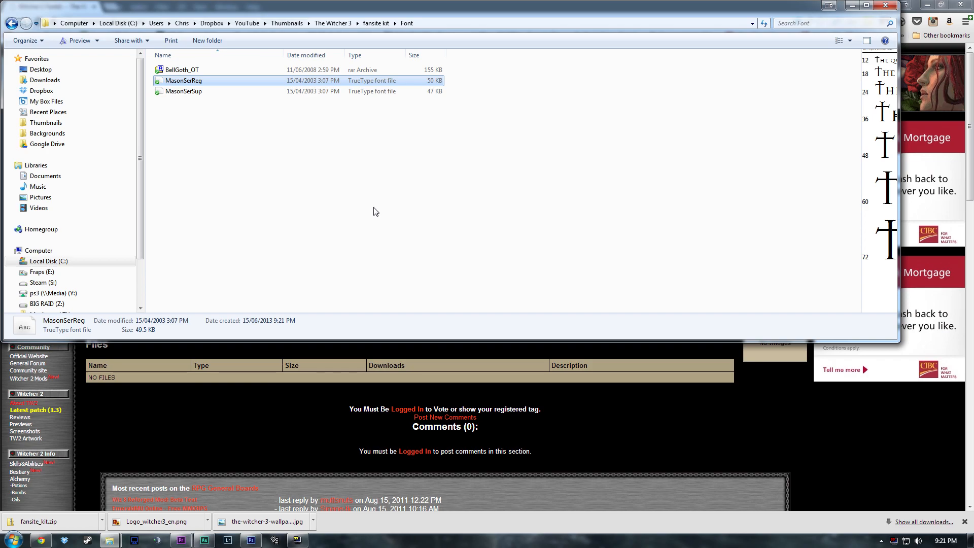
- Switch to Photoshop and open the-witcher-3-wallpaper-3 image from the The Witcher 3 folder
left_click(251, 541)
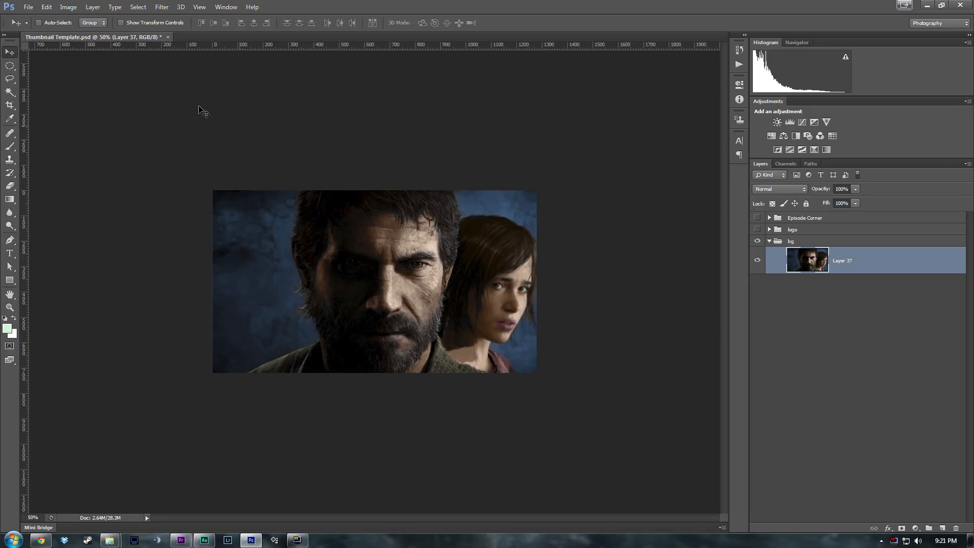
left_click(28, 7)
left_click(30, 26)
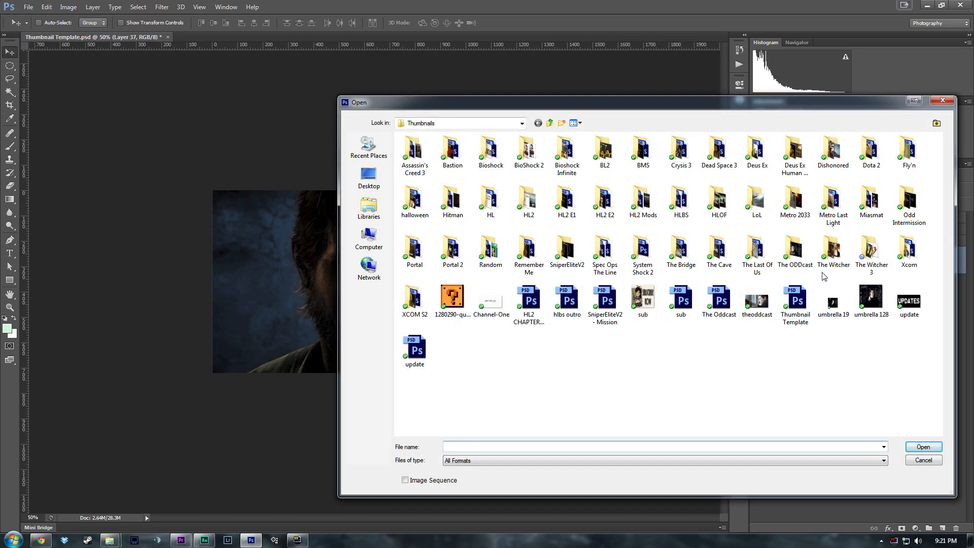
double_click(869, 252)
double_click(583, 167)
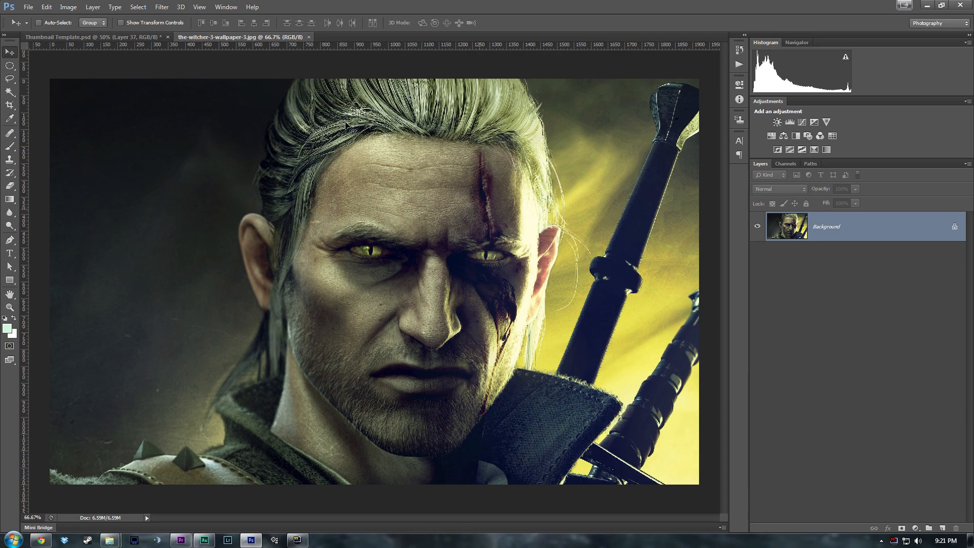
- Check the Thumbnail Template's pixel dimensions in Image Size and leave them as they are
left_click(115, 36)
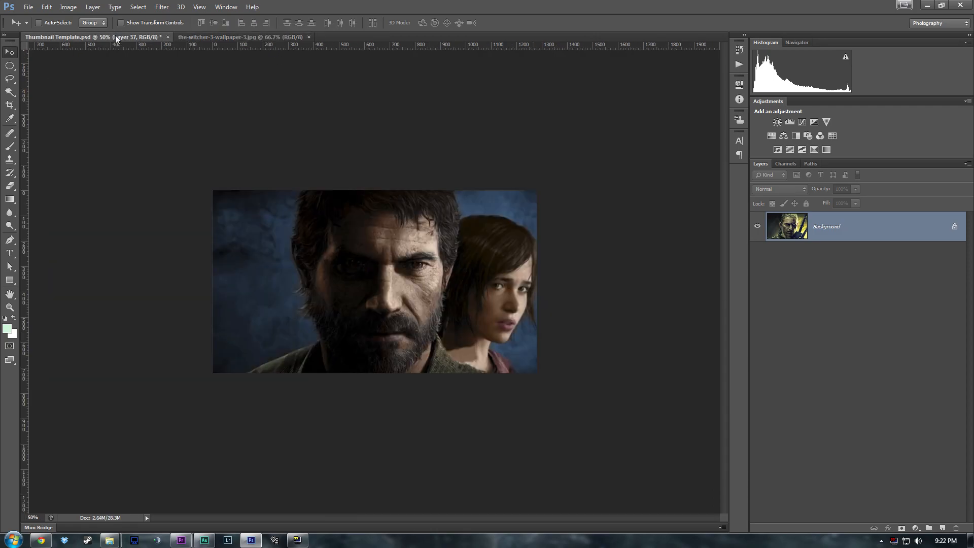
left_click(69, 7)
left_click(78, 80)
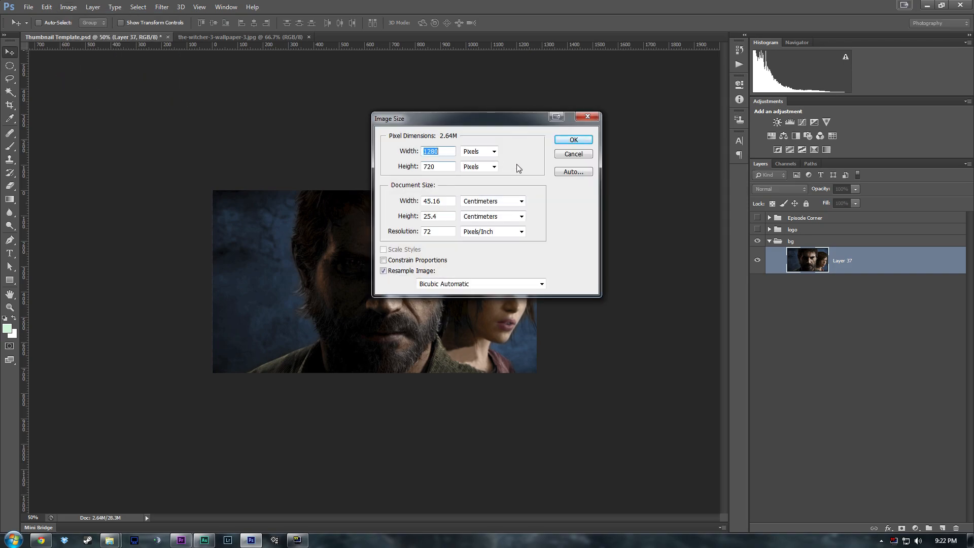
left_click(572, 155)
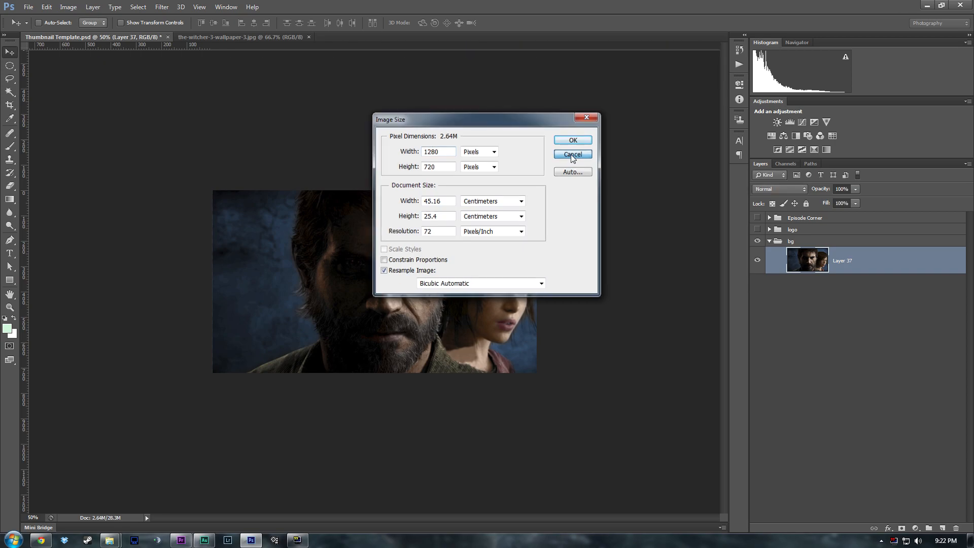
- Copy the entire Witcher wallpaper and paste it into the Thumbnail Template above Layer 37 in the bg group
left_click(224, 36)
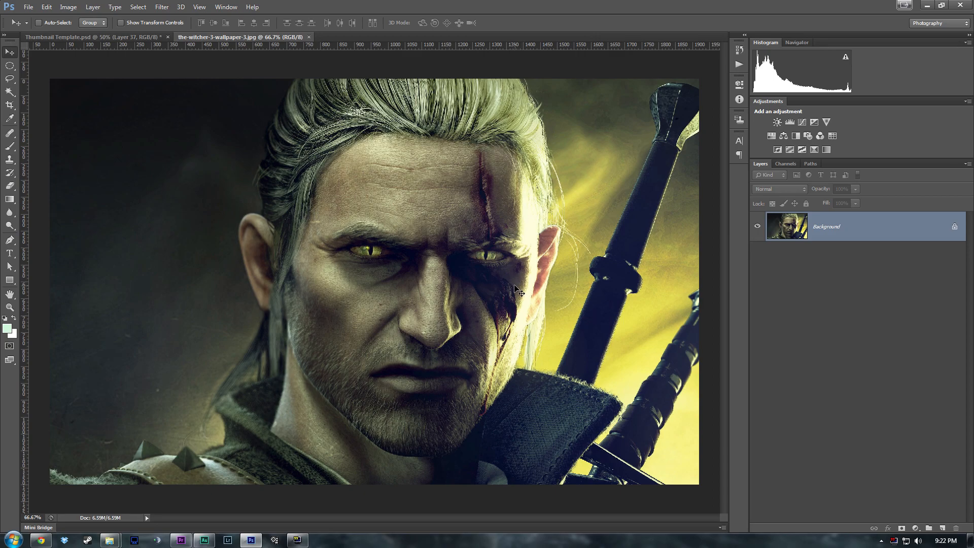
key("ctrl+a")
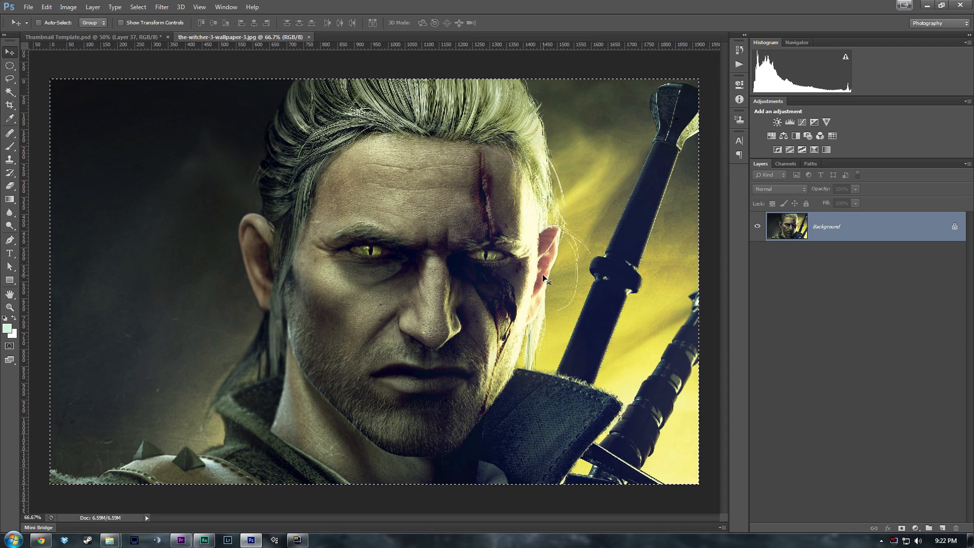
left_click(84, 38)
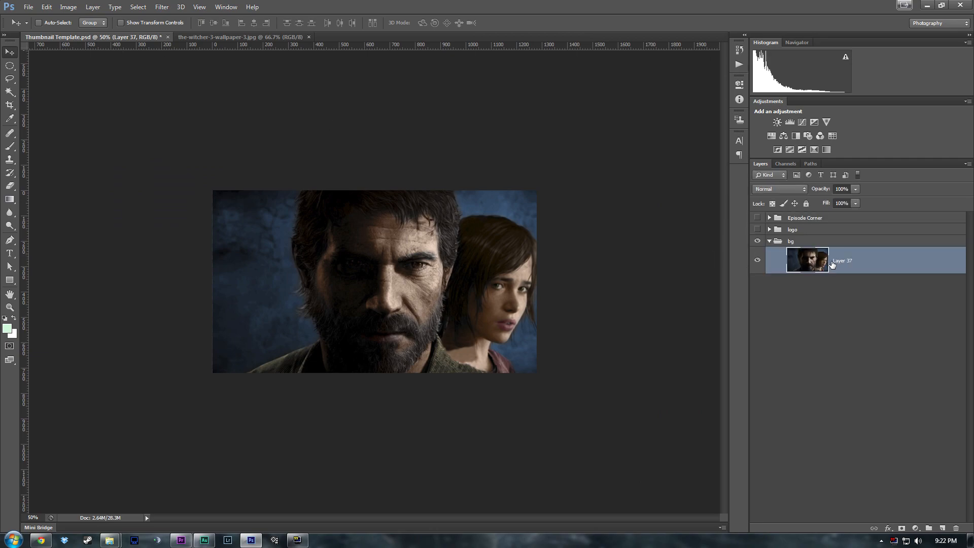
key("ctrl+v")
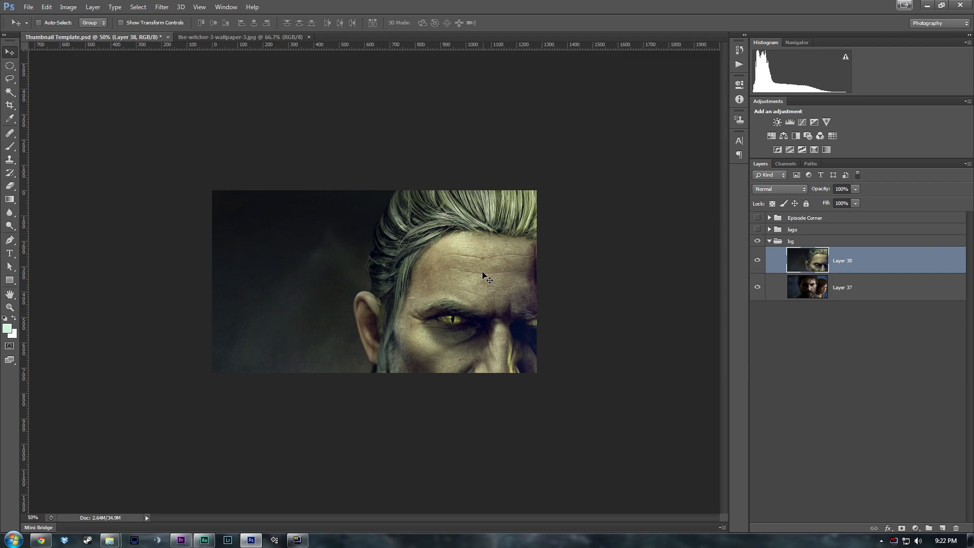
- Scale the pasted wallpaper to about 69% and place its centre at about X 831.5 px, Y 381.5 px, with the face in the frame
key("z")
left_click(463, 285, "alt")
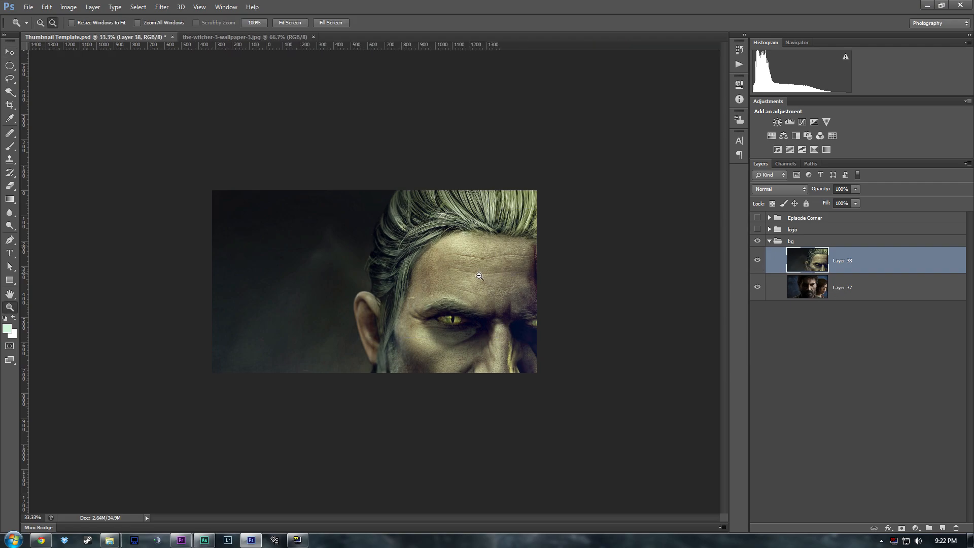
left_click(463, 285, "alt")
left_click(454, 293, "alt")
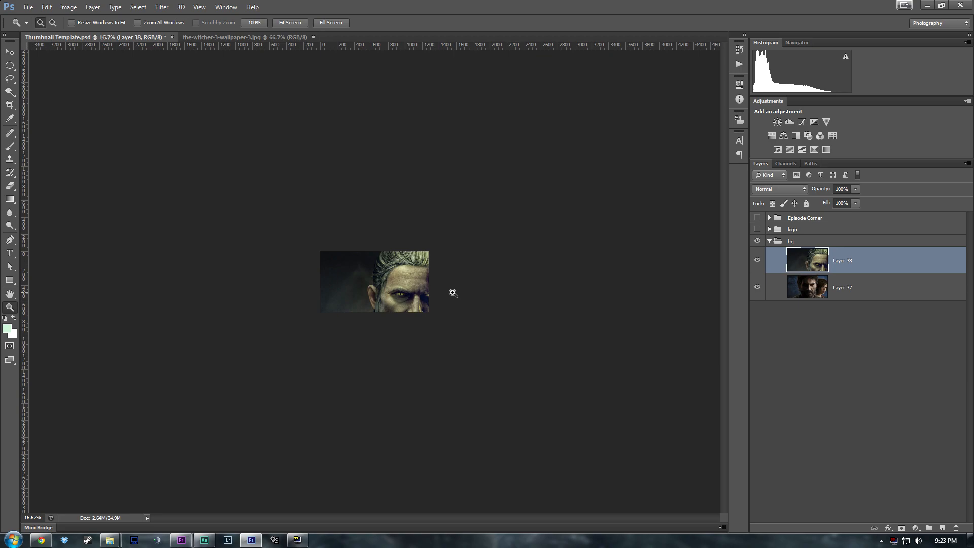
key("ctrl+t")
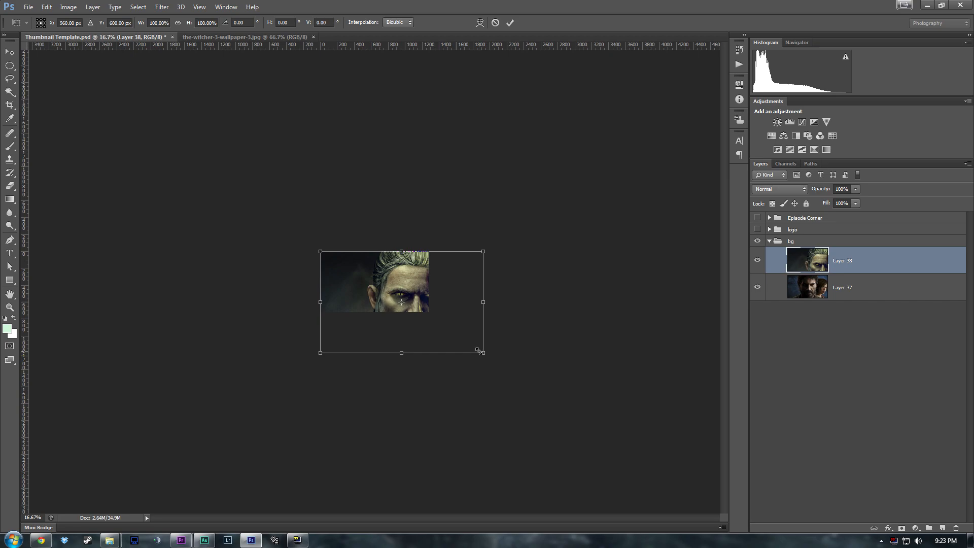
left_click_drag(483, 353, 440, 306)
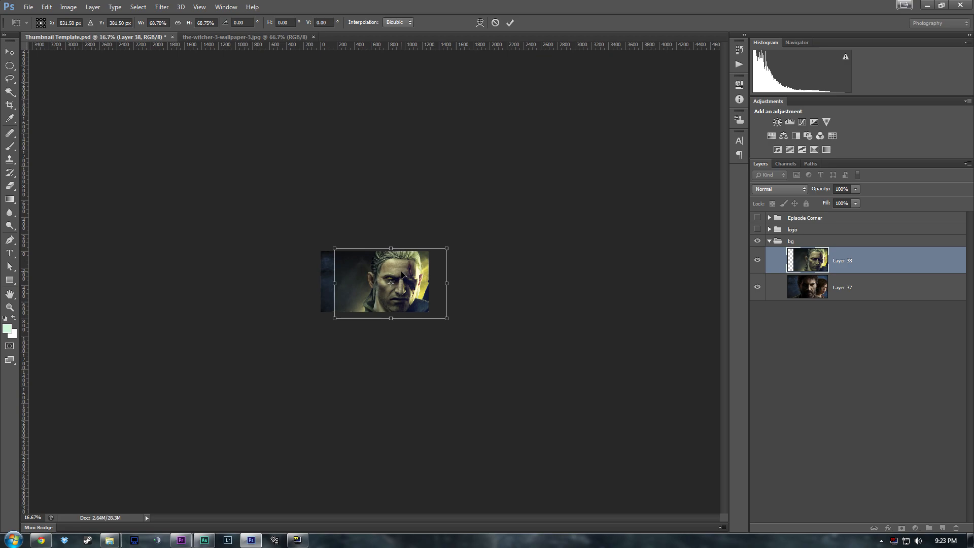
key("Return")
- View the whole thumbnail at 66.67% and switch from the Elliptical to the Rectangular Marquee tool
key("z")
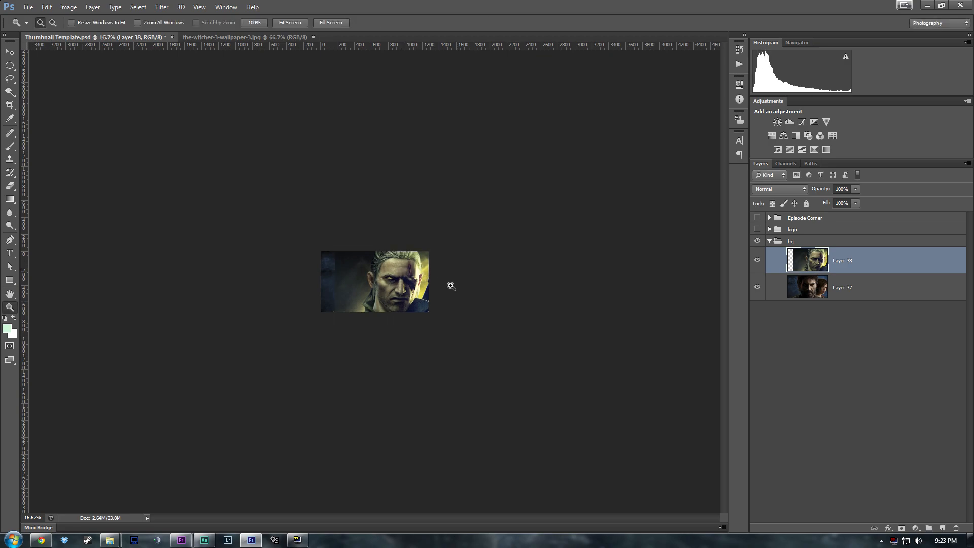
left_click_drag(350, 292, 565, 206)
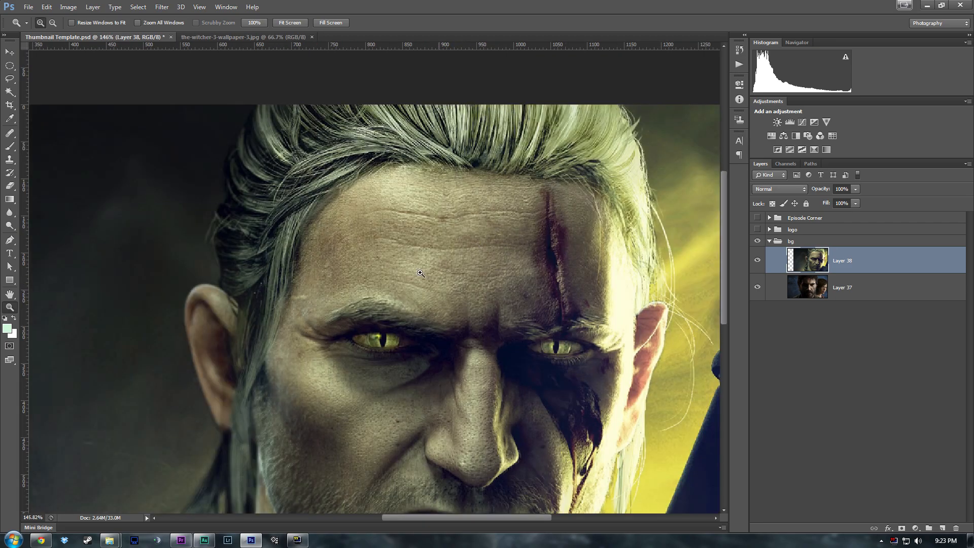
left_click(337, 279, "alt")
left_click(320, 274, "alt")
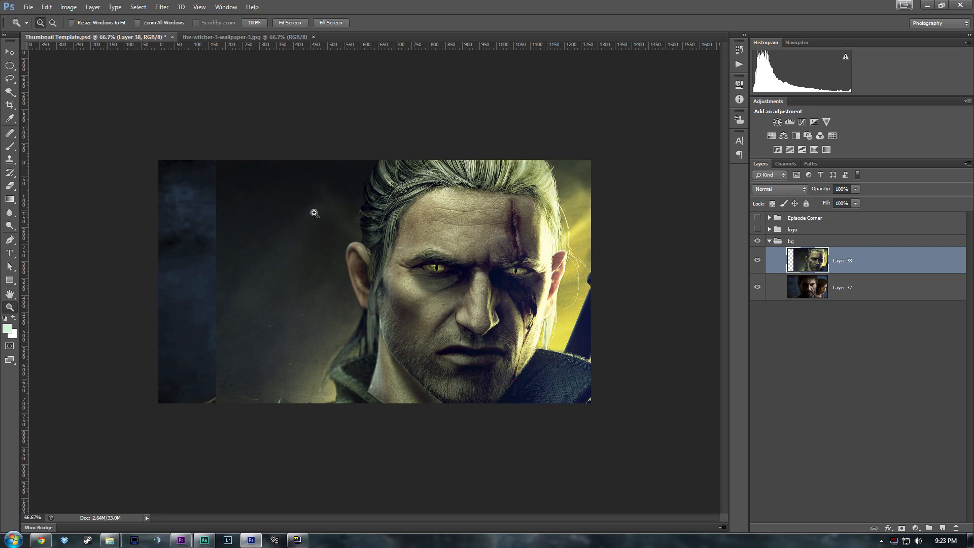
key("m")
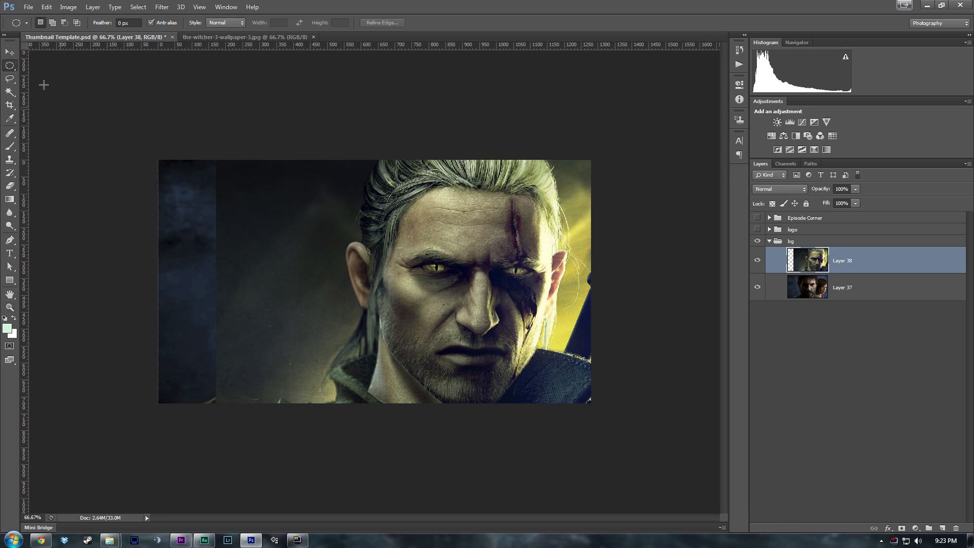
right_click(10, 69)
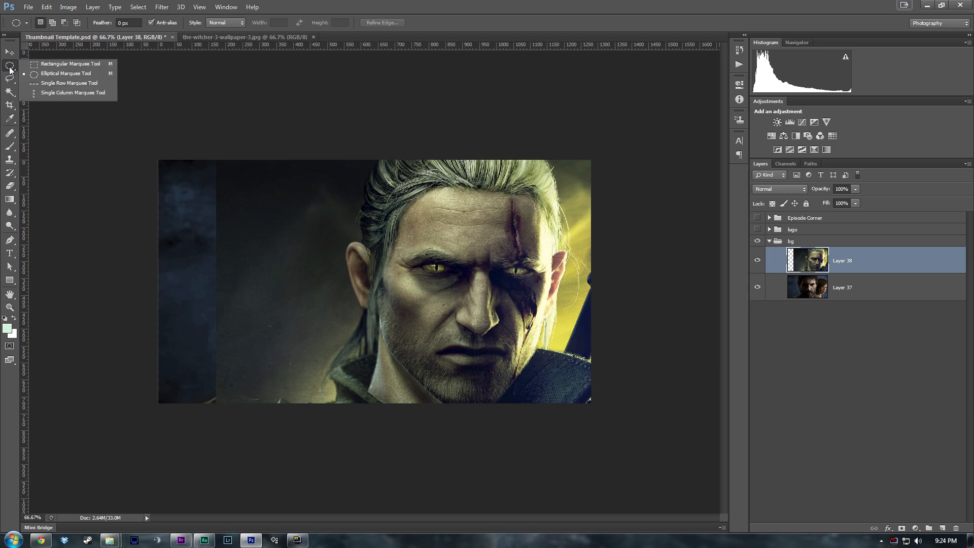
left_click(57, 70)
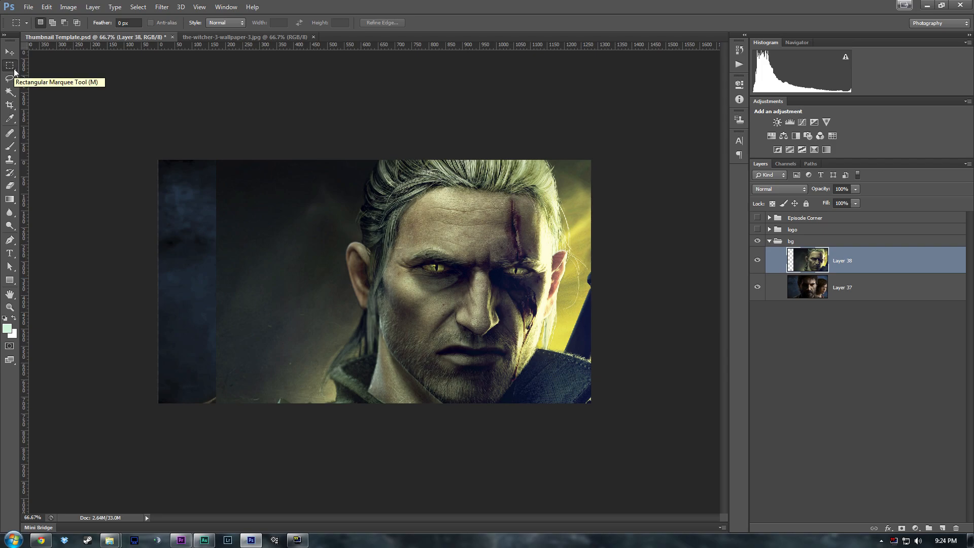
- Try an elliptical selection across the upper-left part of the image, clear it, and return to the Rectangular Marquee tool
key("shift+m")
left_click_drag(146, 155, 485, 342)
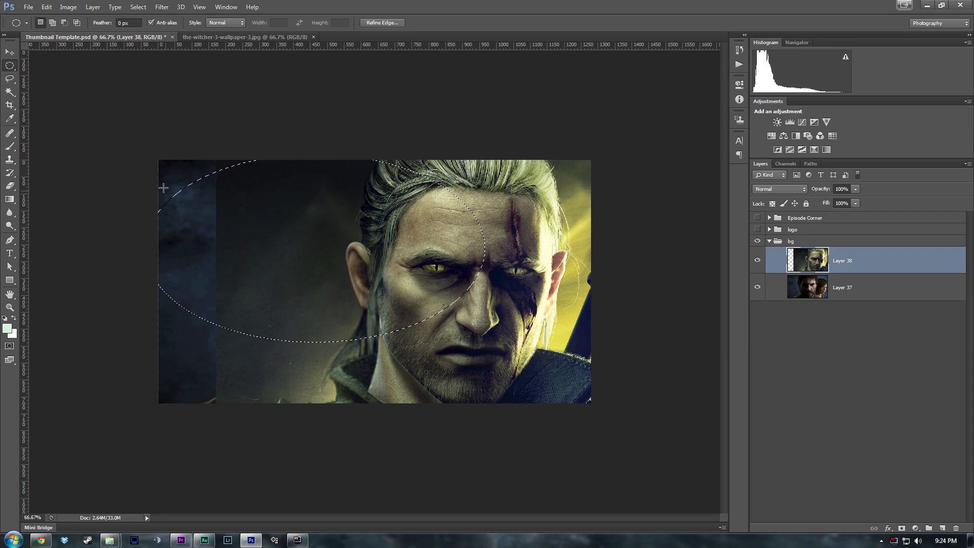
left_click(57, 82)
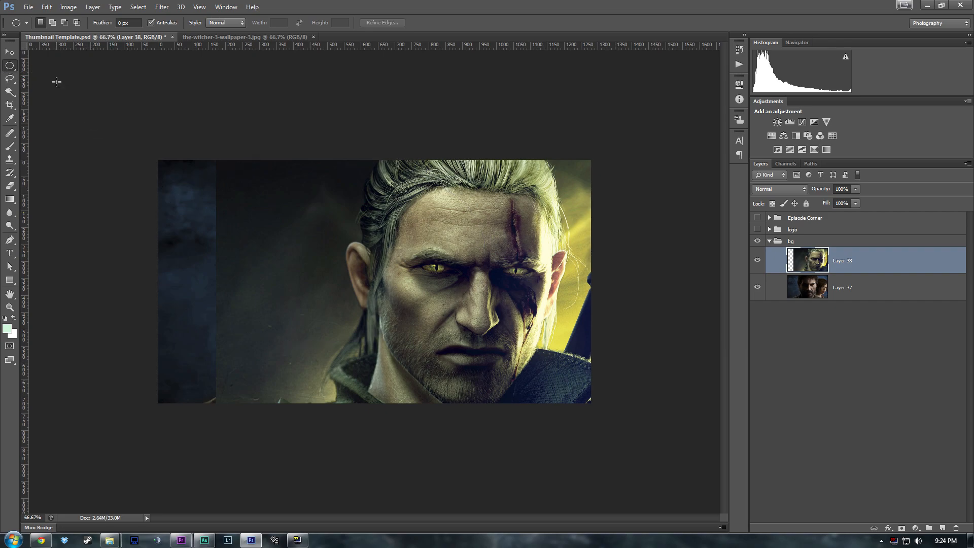
key("shift+m")
left_click(11, 66)
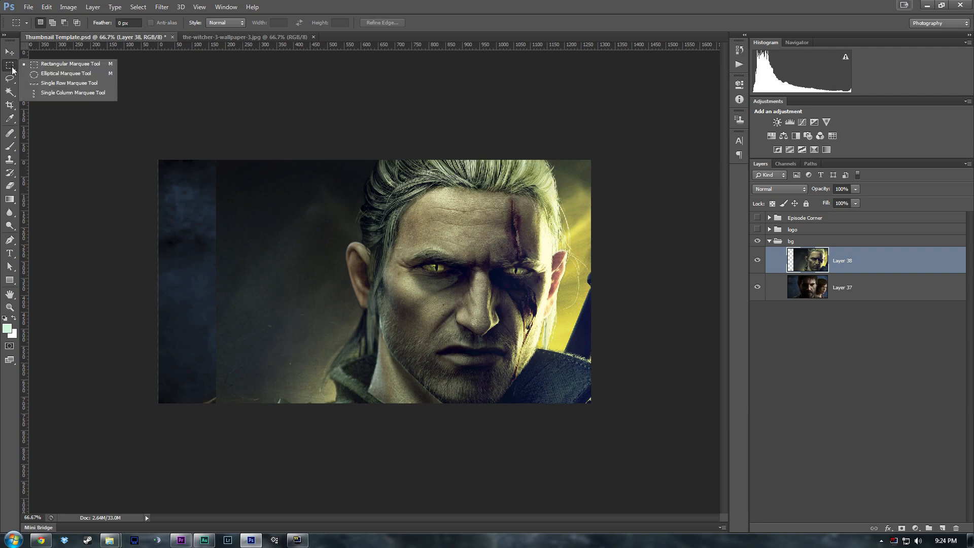
- Select a rectangular strip along the wallpaper's left side, stretch it to about 188% width past the frame's left edge, and deselect
left_click(59, 65)
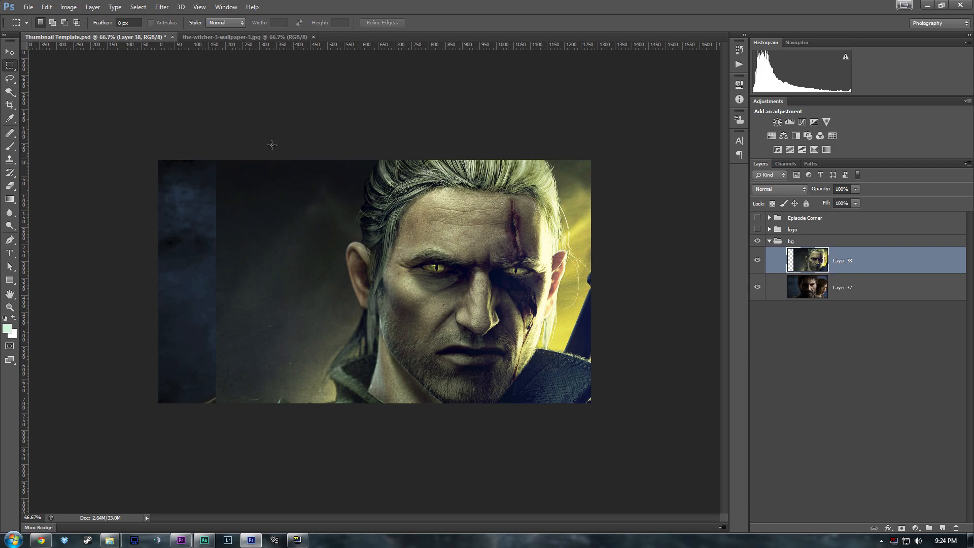
left_click_drag(287, 160, 164, 425)
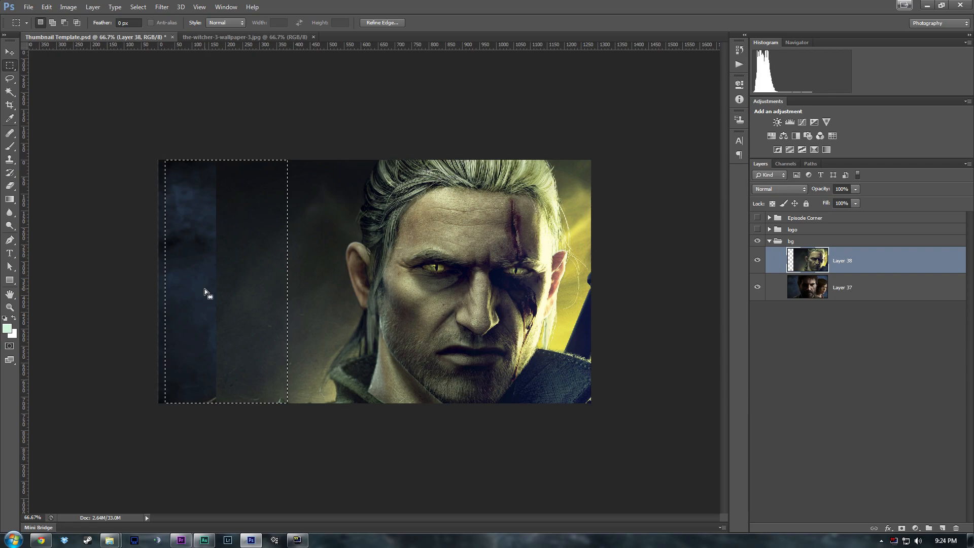
key("ctrl+t")
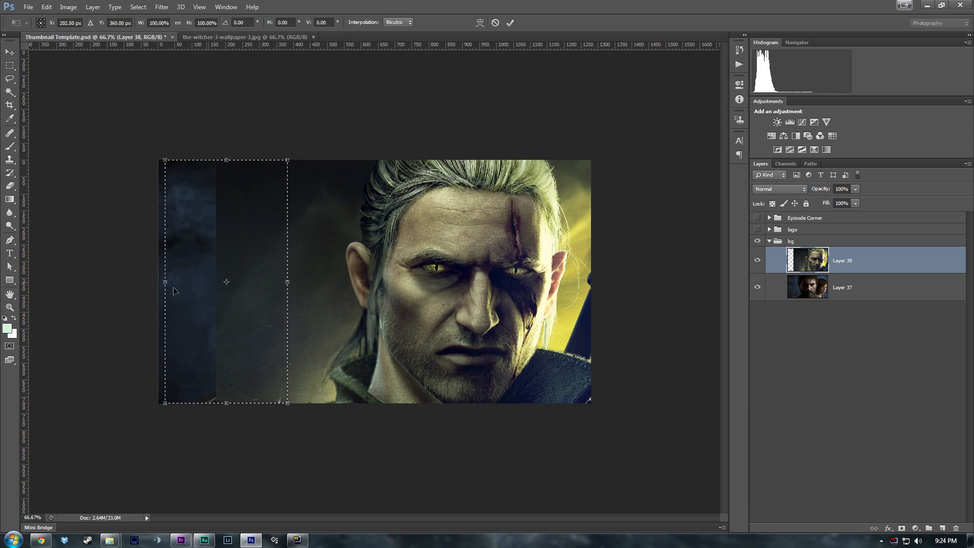
left_click_drag(165, 282, 56, 284)
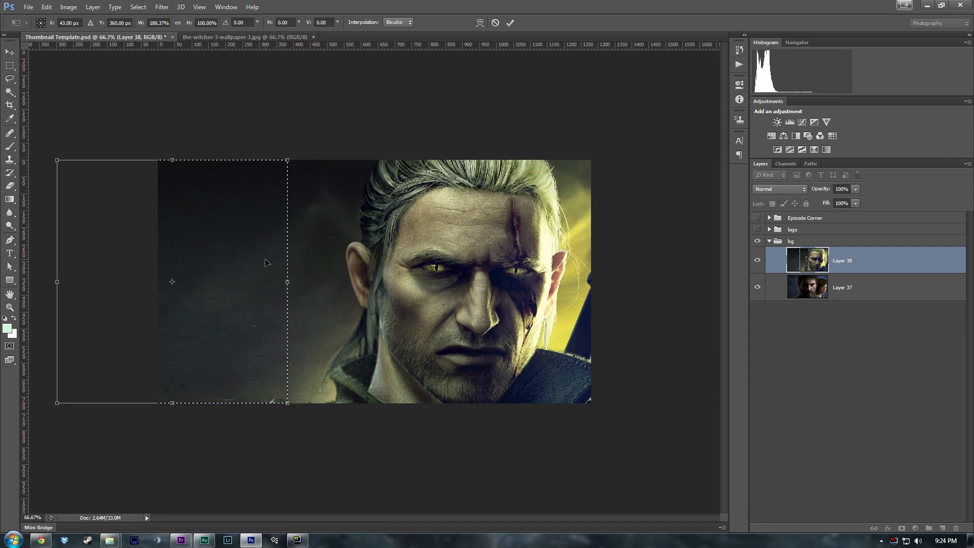
key("Return")
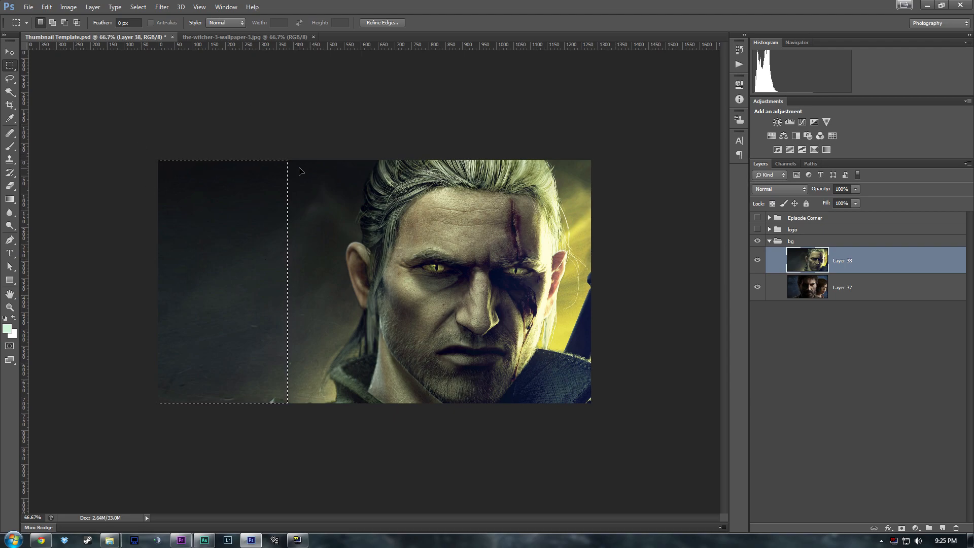
left_click(9, 52)
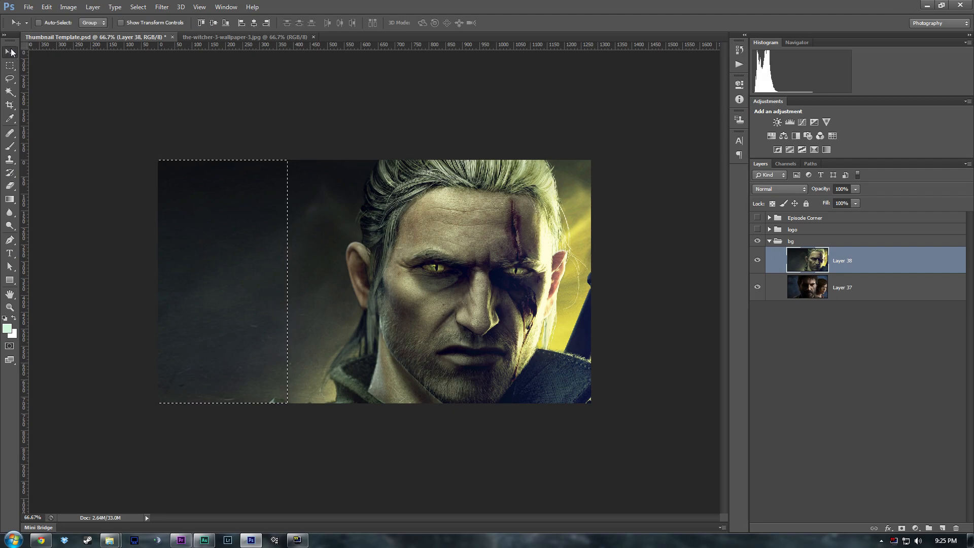
key("ctrl+d")
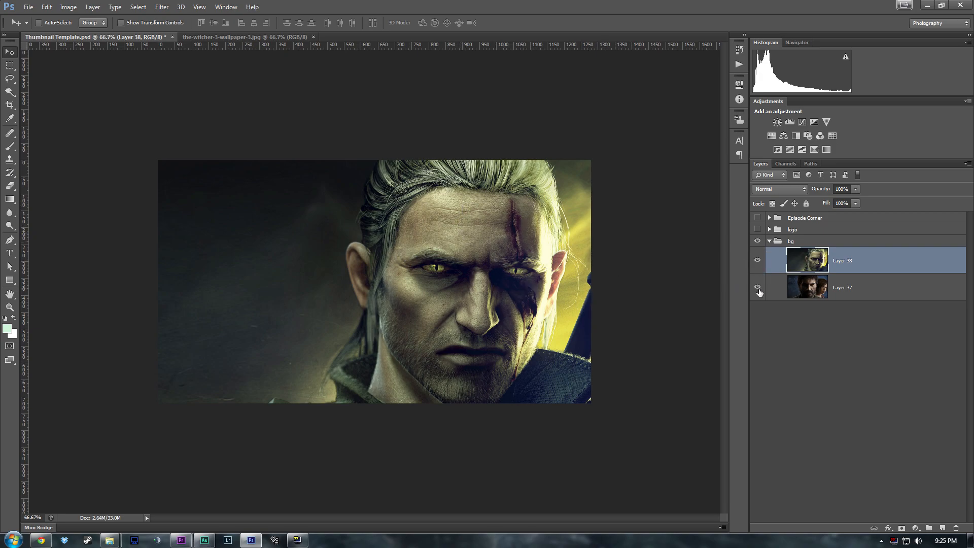
left_click(815, 291)
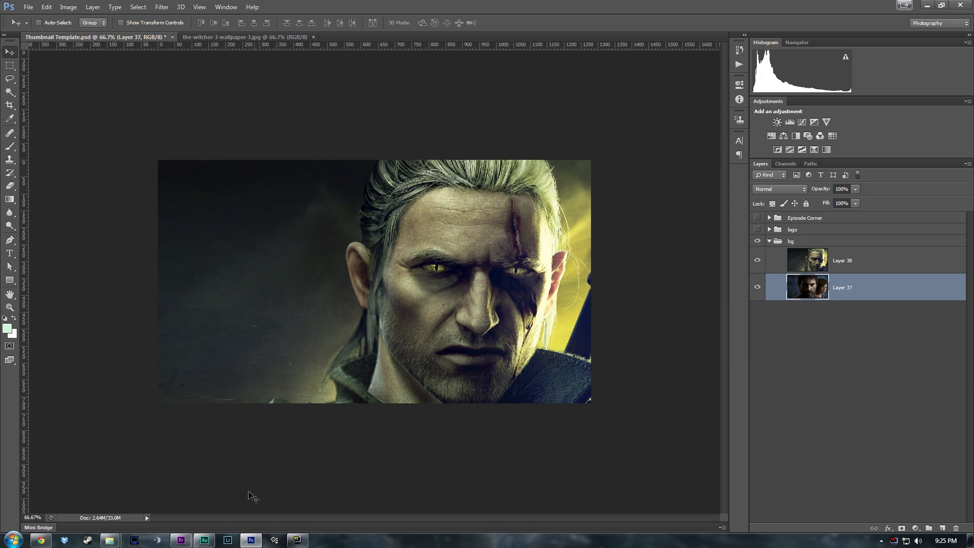
- Switch to Premiere Pro and set up a PNG export of the current e06 frame into the Thumbnails subfolder The Witcher 3
left_click(185, 542)
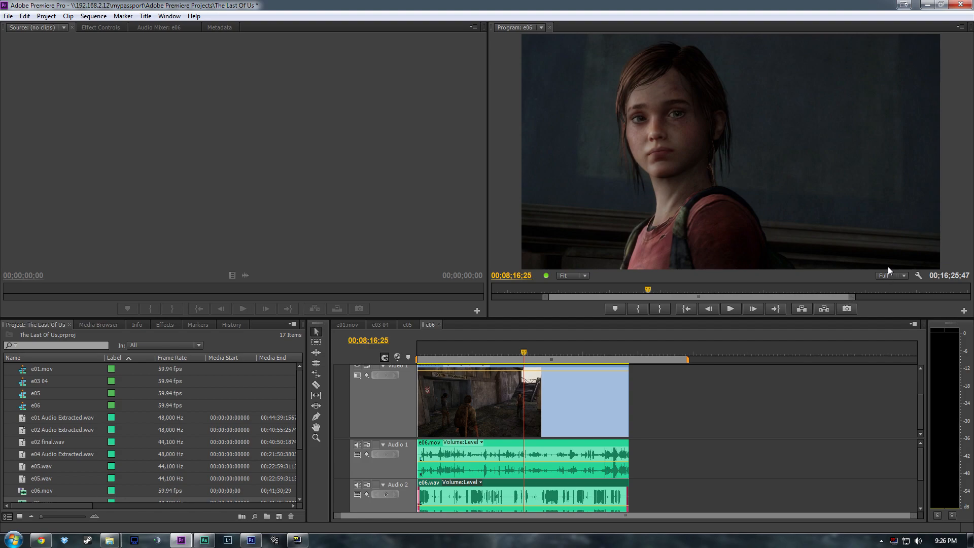
left_click(847, 309)
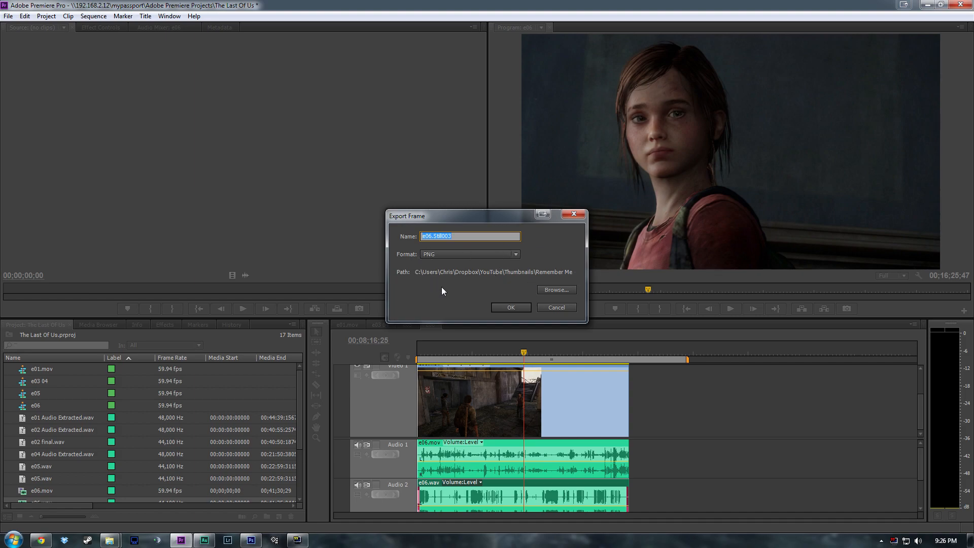
left_click(556, 291)
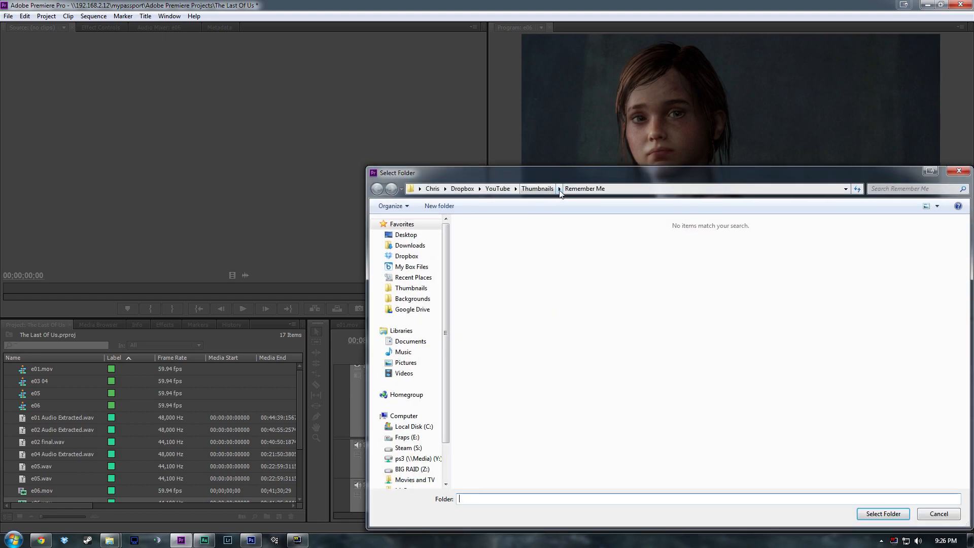
left_click(560, 189)
left_click(547, 187)
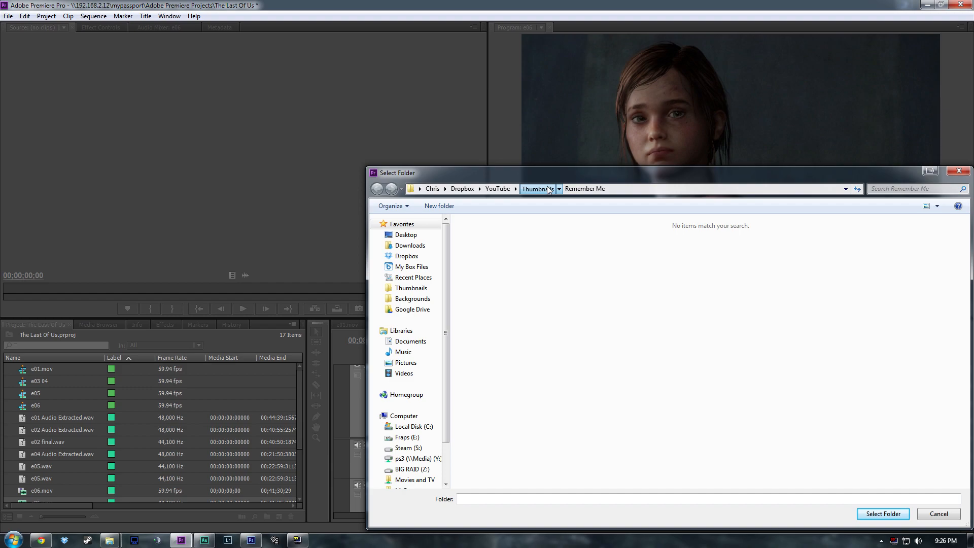
left_click(660, 361)
scroll(662, 366, "down", 1)
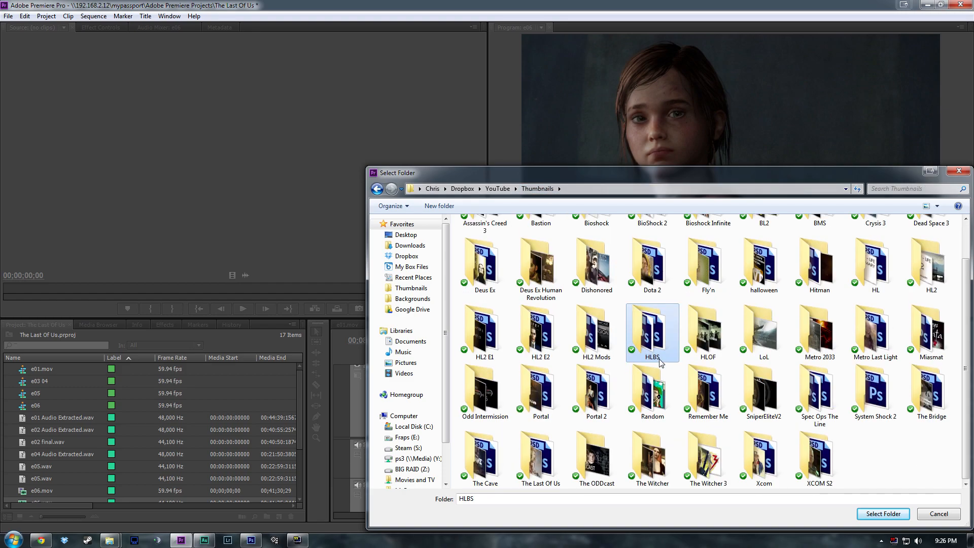
double_click(708, 463)
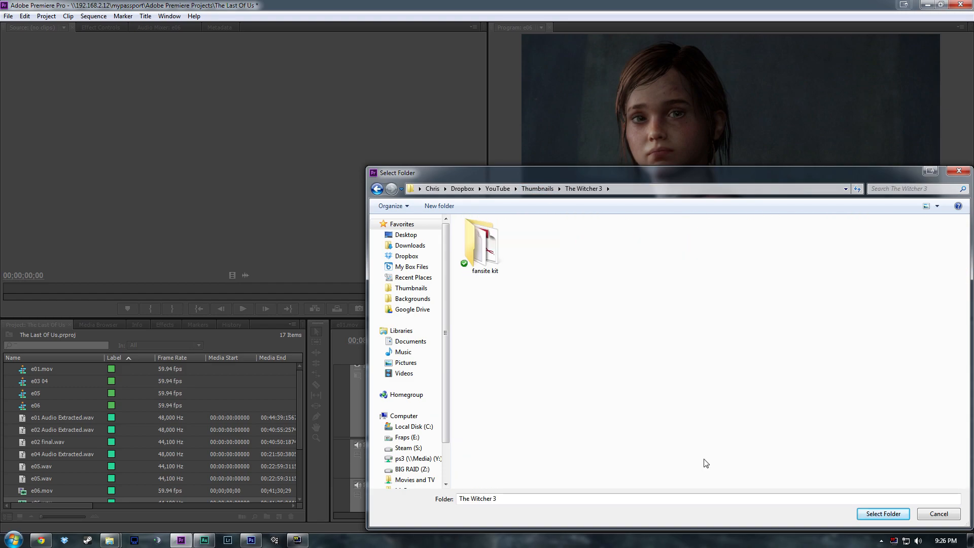
left_click(874, 514)
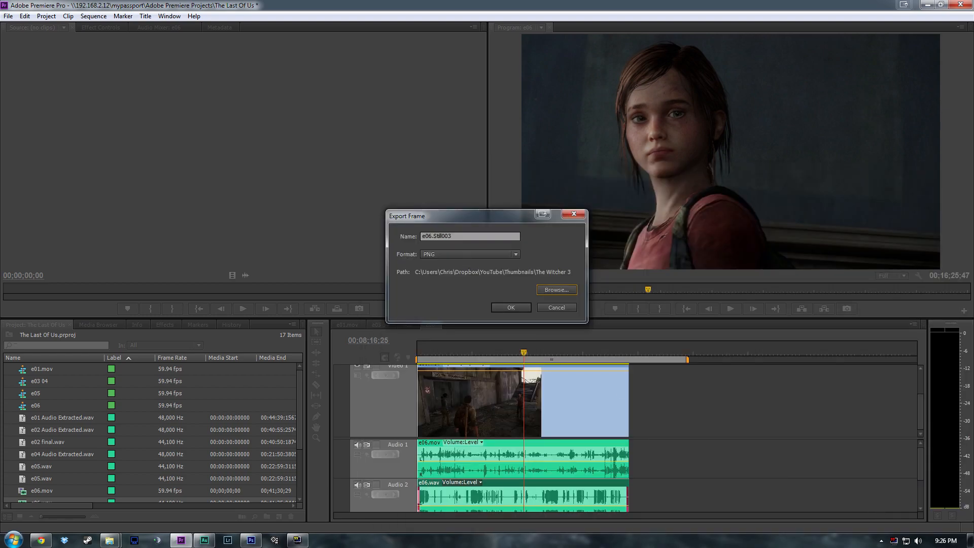
- Name the still frame ellie and export it
left_click(399, 234)
type("ellie")
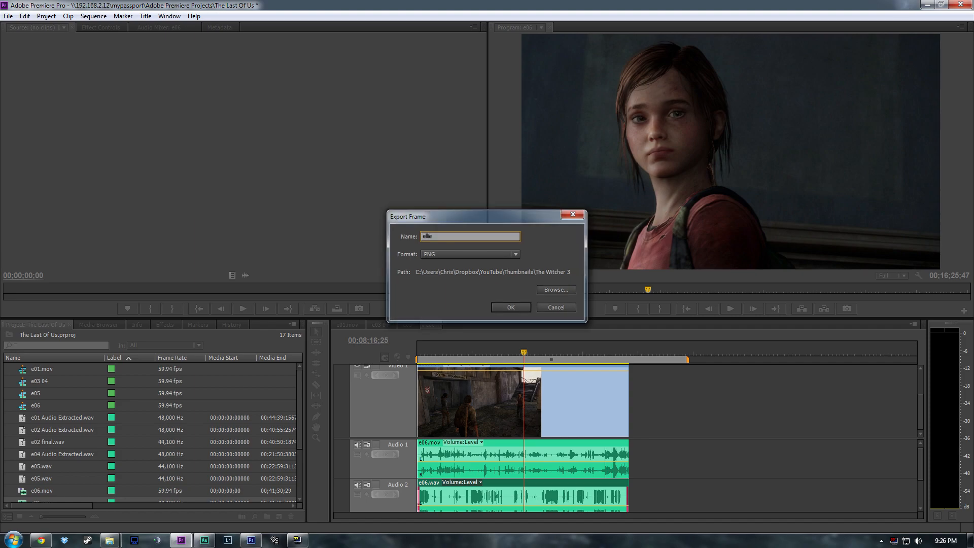
key("Return")
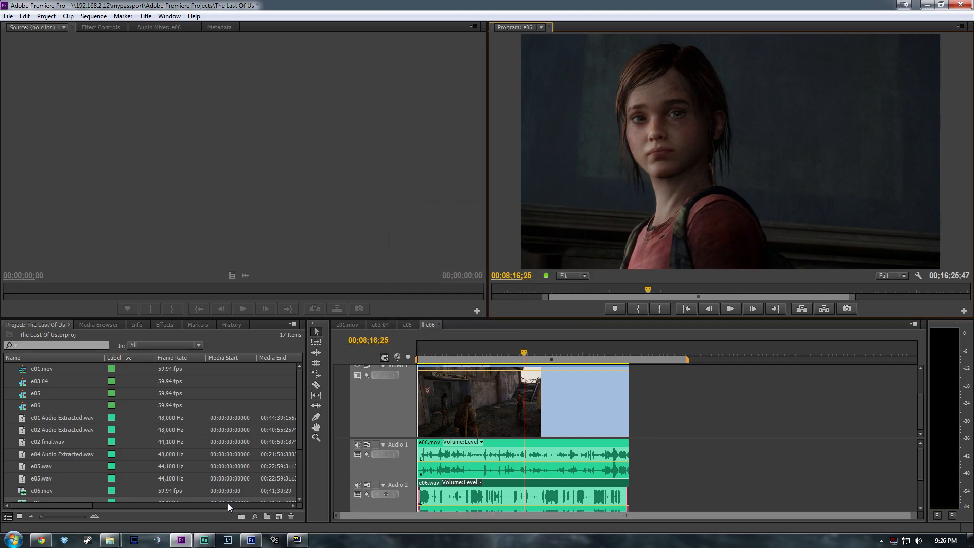
- Switch to Photoshop, open ellie.png, and paste its whole image into the Thumbnail Template above Layer 38
left_click(251, 540)
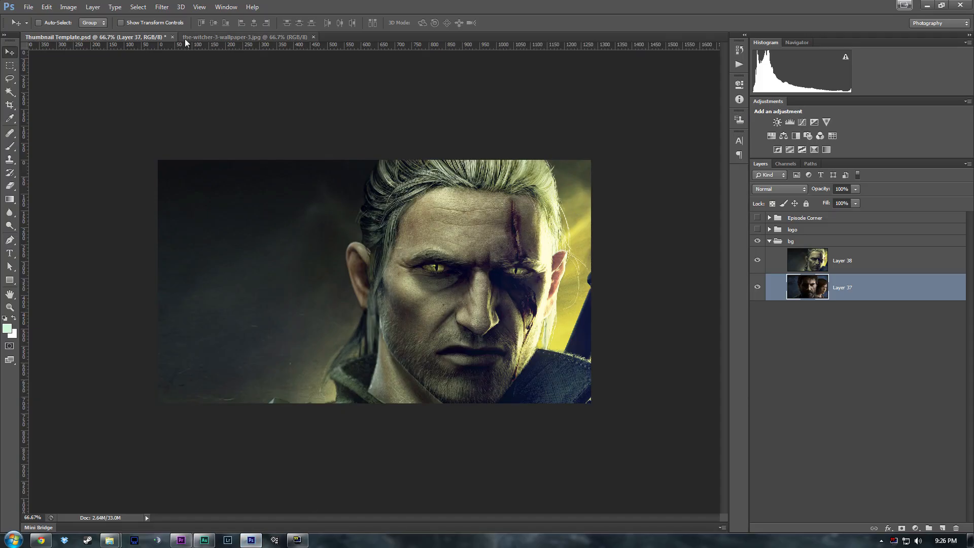
left_click(29, 7)
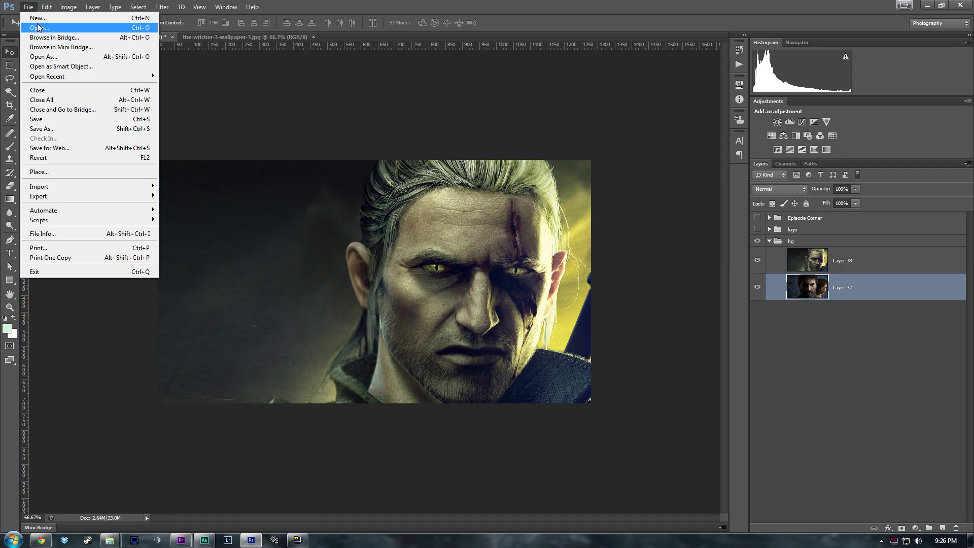
left_click(38, 27)
double_click(468, 159)
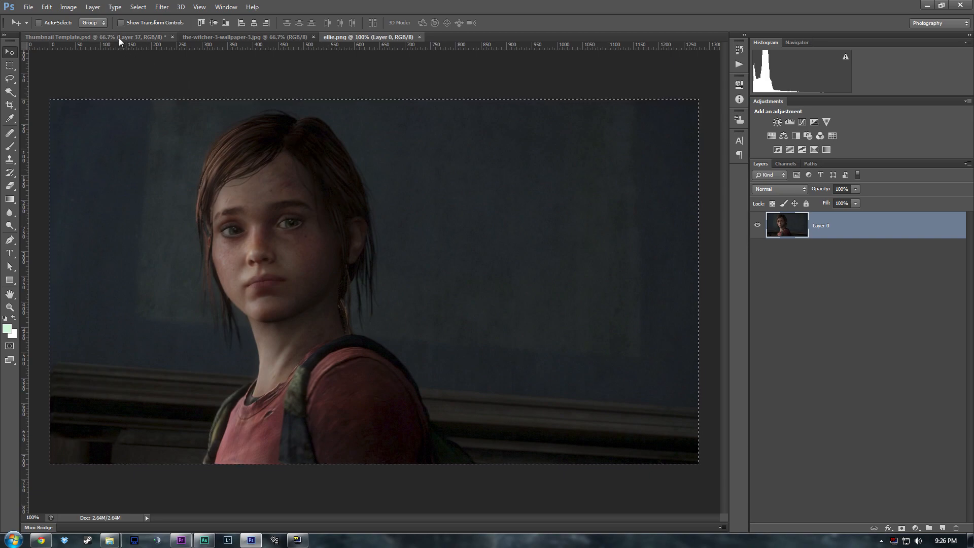
left_click(92, 38)
left_click(817, 257)
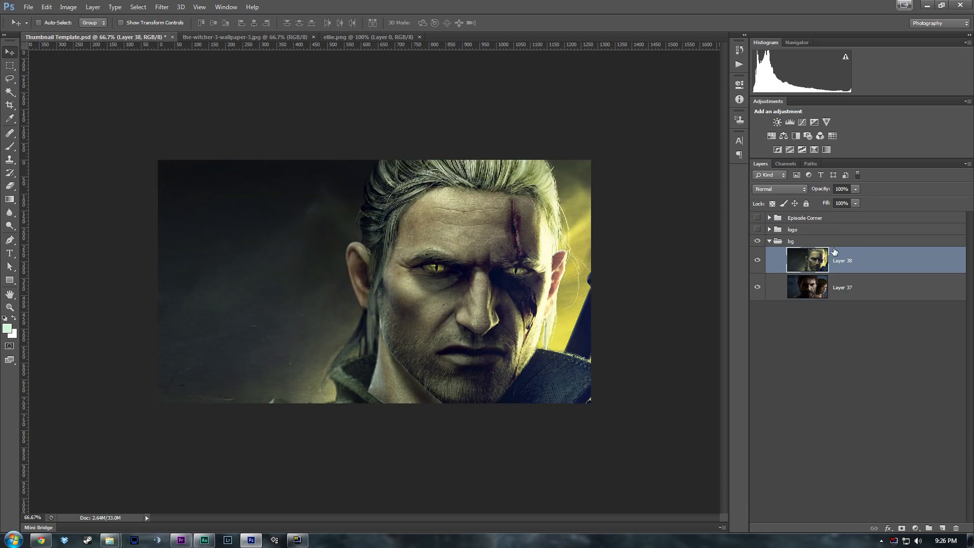
key("ctrl+v")
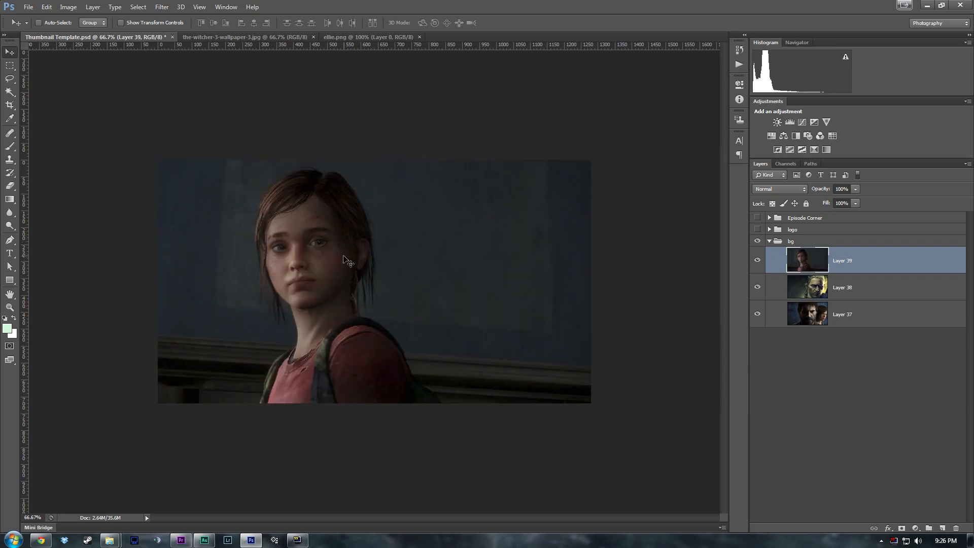
- Flip the pasted ellie image horizontally, enlarge it, and position it with the face in the right half of the frame
key("ctrl+t")
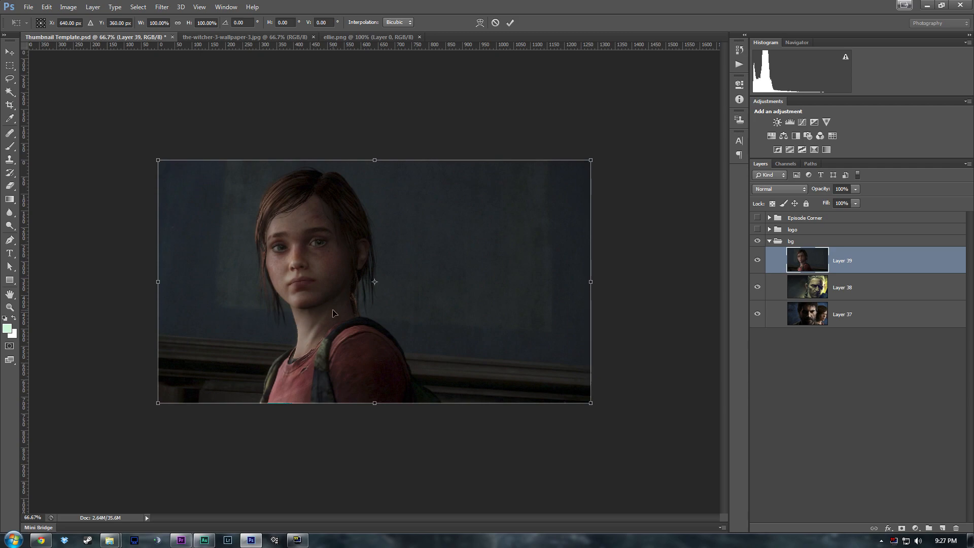
key("Return")
key("ctrl+t")
right_click(408, 215)
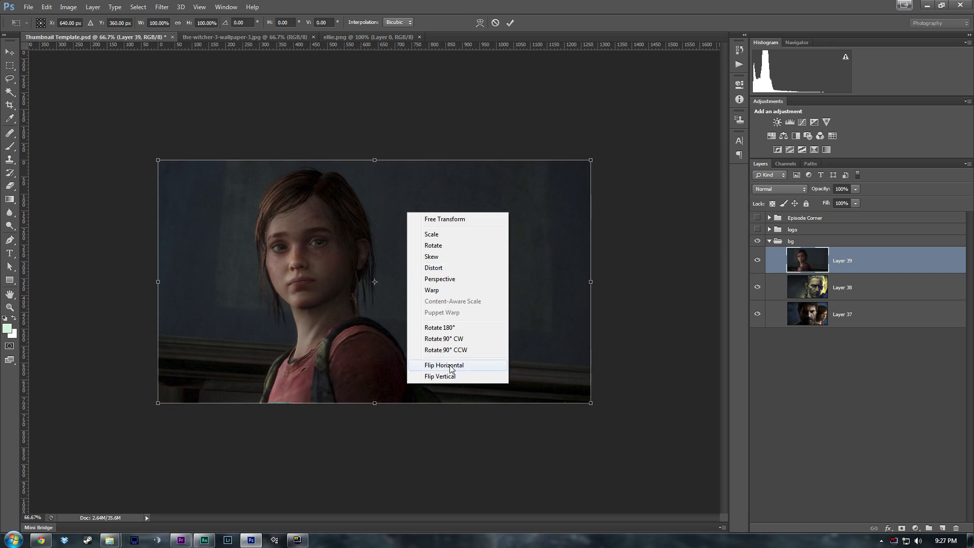
left_click(341, 282)
right_click(442, 247)
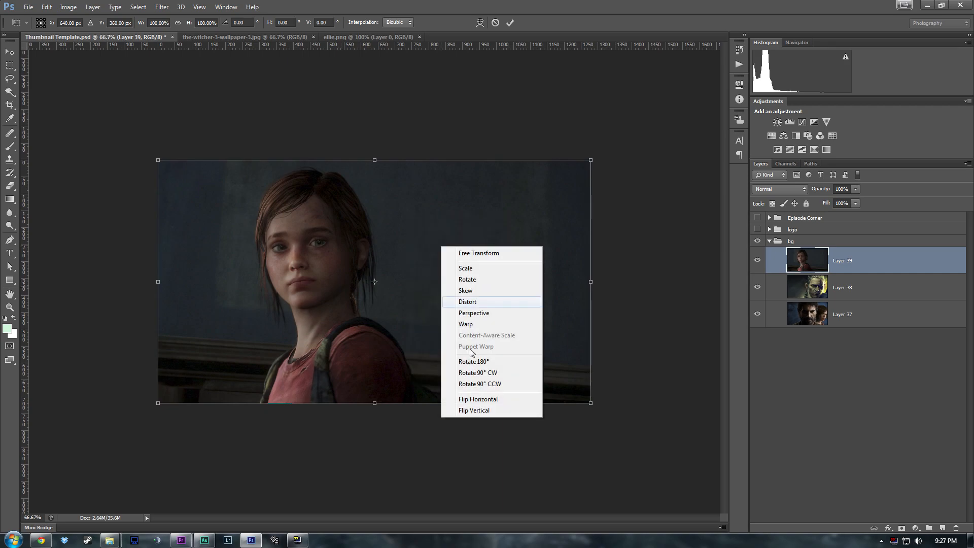
left_click(484, 399)
left_click_drag(594, 405, 799, 518)
left_click_drag(682, 466, 584, 441)
key("Return")
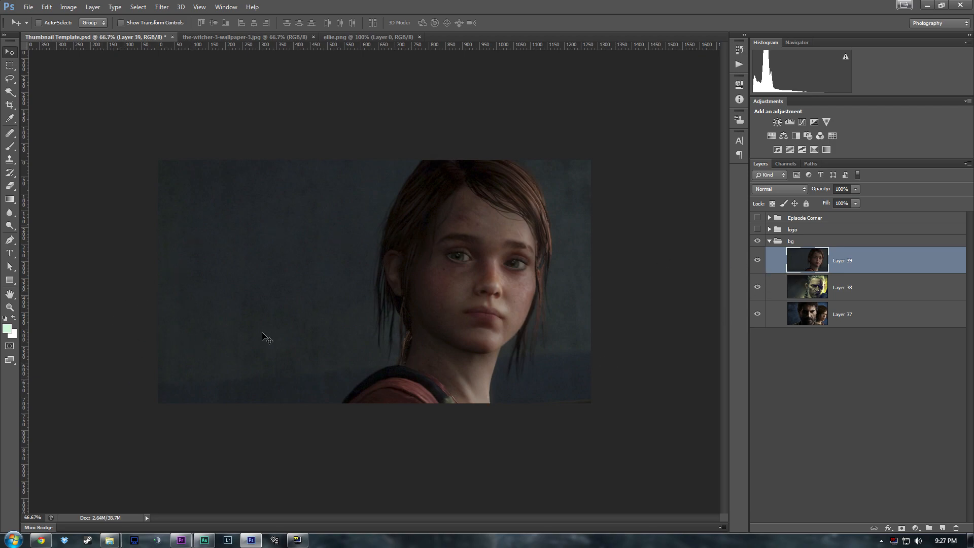
- Compare the ellie image with the Witcher wallpaper by toggling its visibility, and delete the ellie layer
left_click(758, 261)
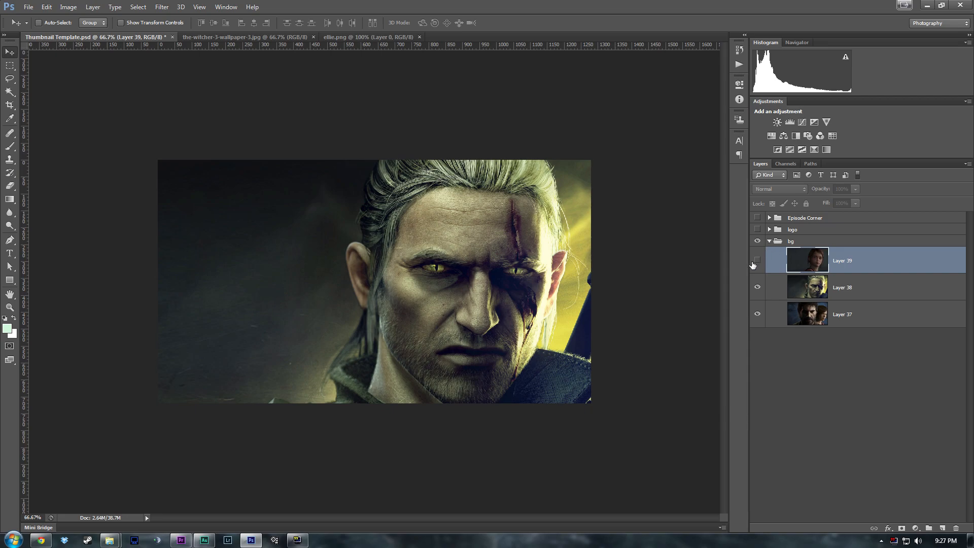
left_click(757, 261)
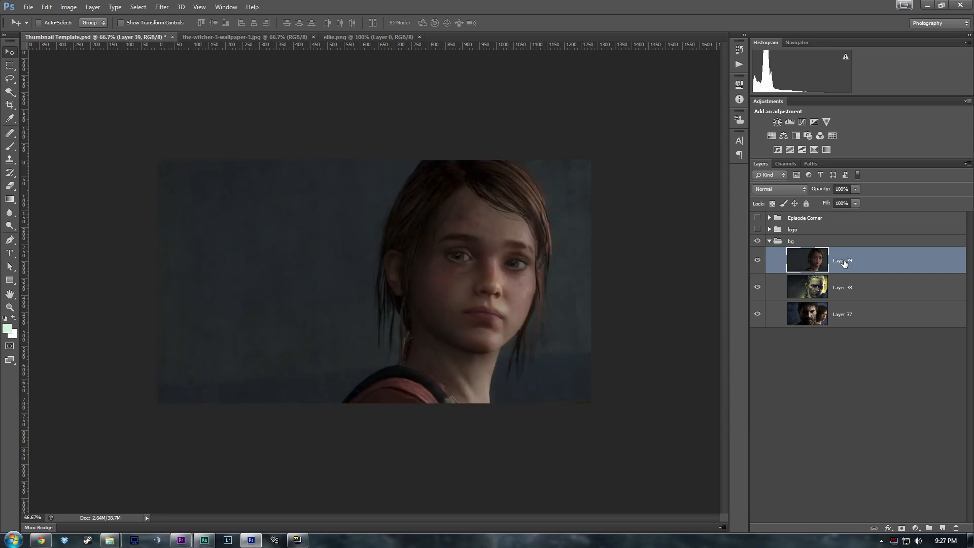
key("Delete")
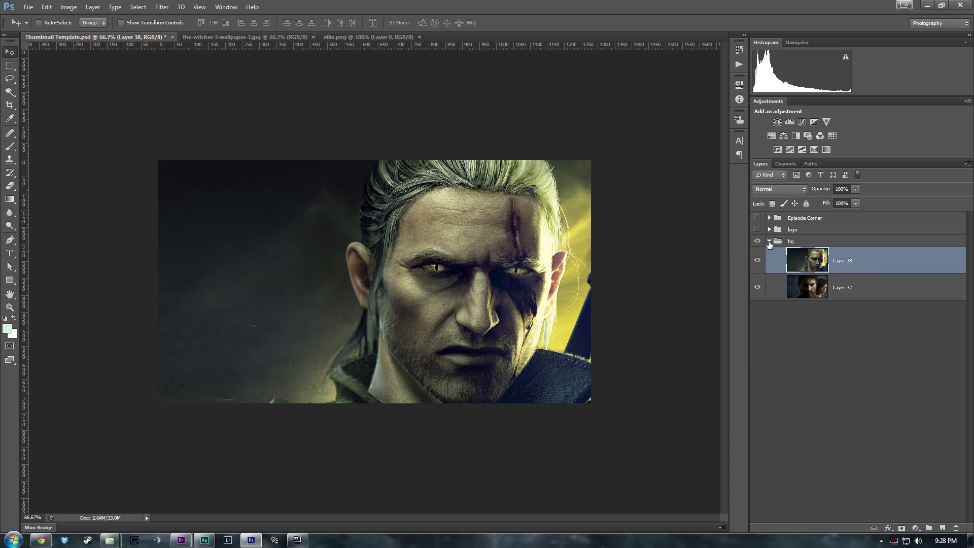
- Collapse the bg group, expand the logo group, and hide the Game Logo PNG layer and its group after previewing the old logo
left_click(770, 242)
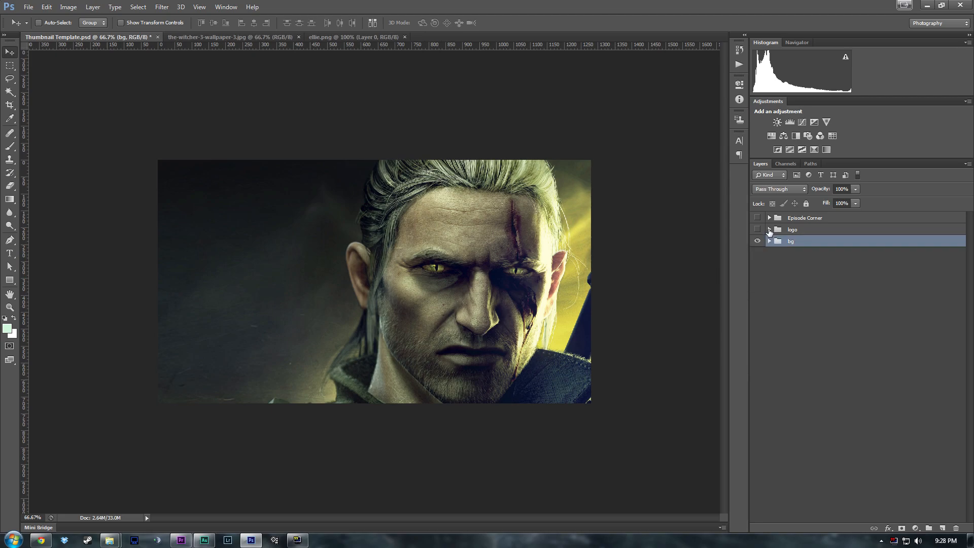
left_click(770, 230)
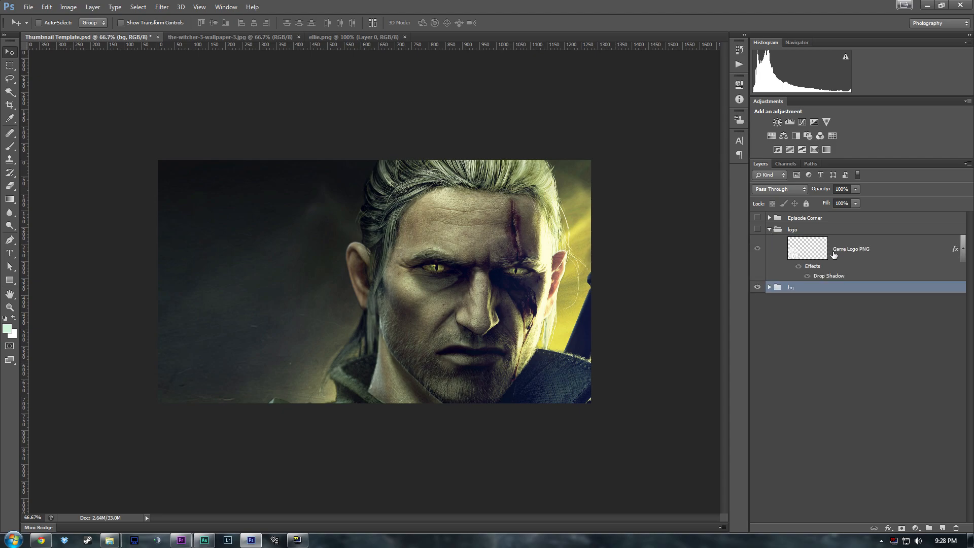
left_click(758, 229)
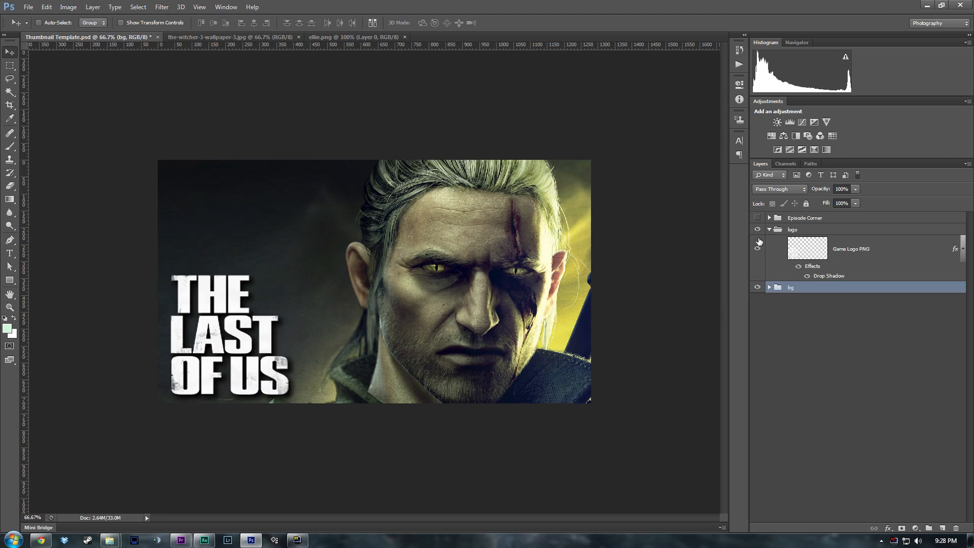
left_click(758, 248)
left_click(758, 229)
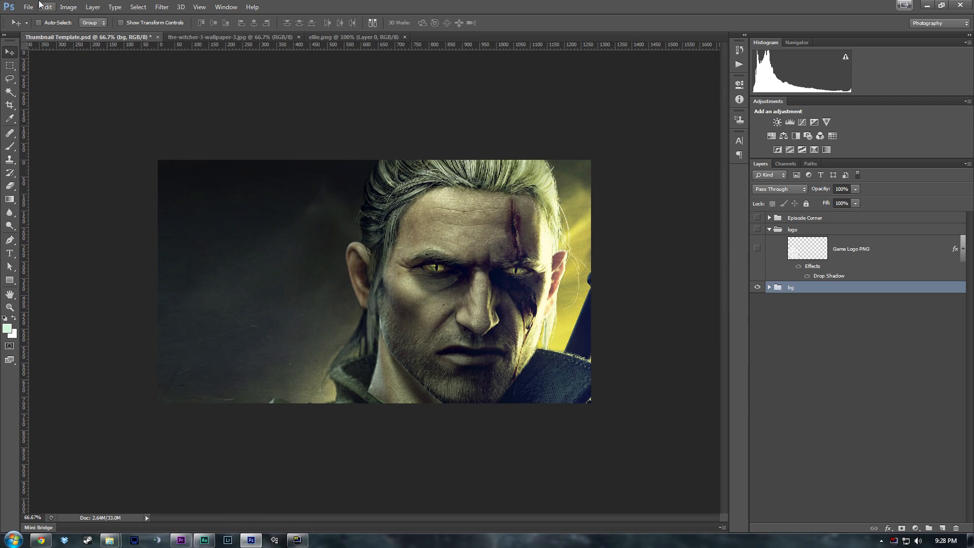
- Switch to Chrome, go back to the Witcher 3 logo search result, and copy the original full-size logo image
left_click(29, 7)
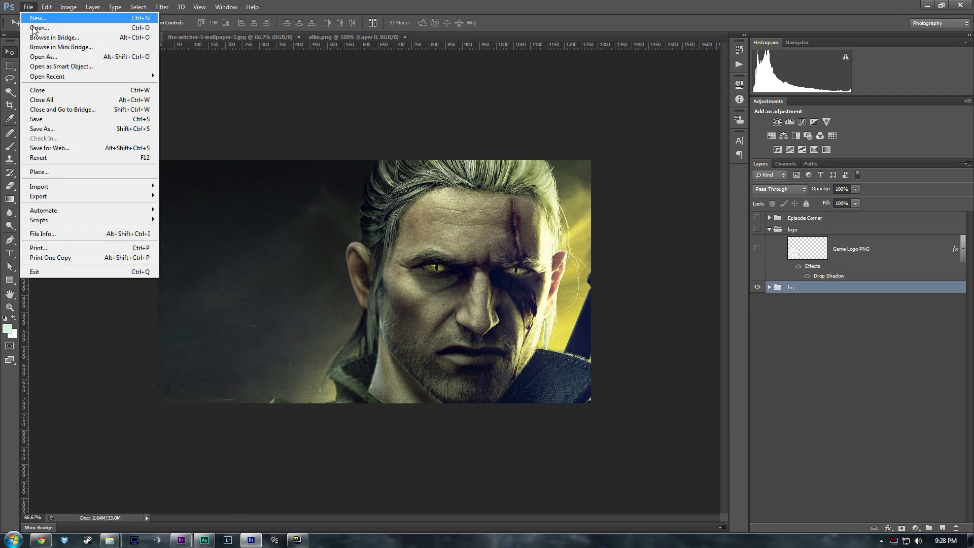
left_click(33, 28)
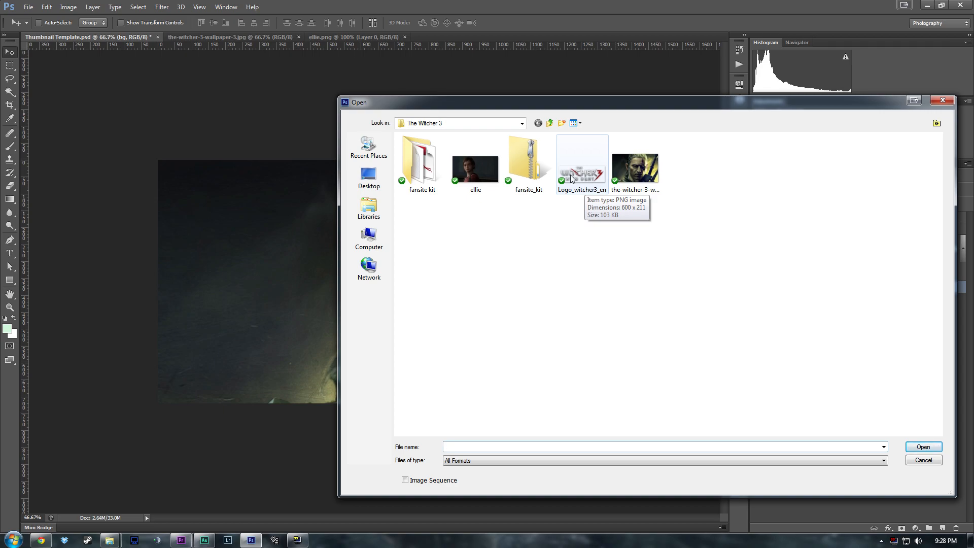
left_click(40, 540)
left_click(8, 22)
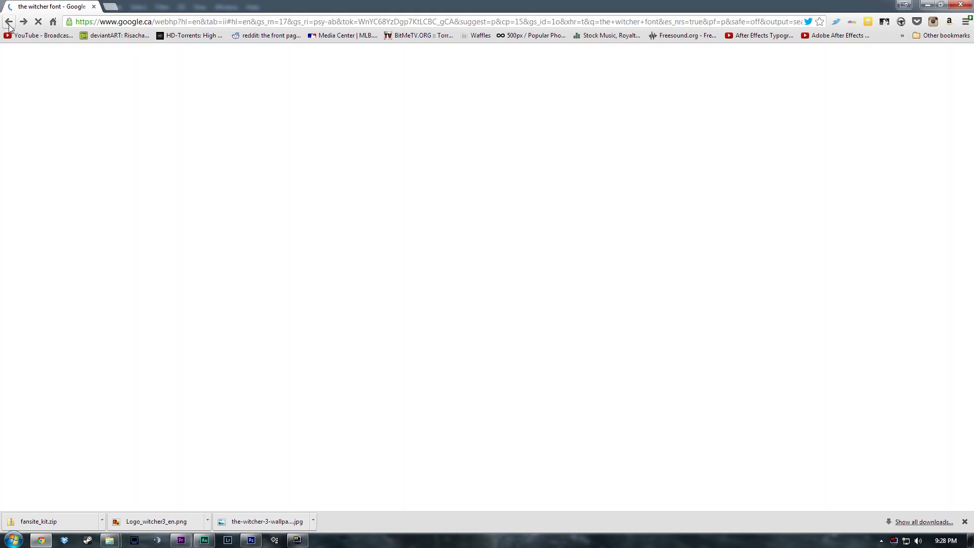
left_click(9, 22)
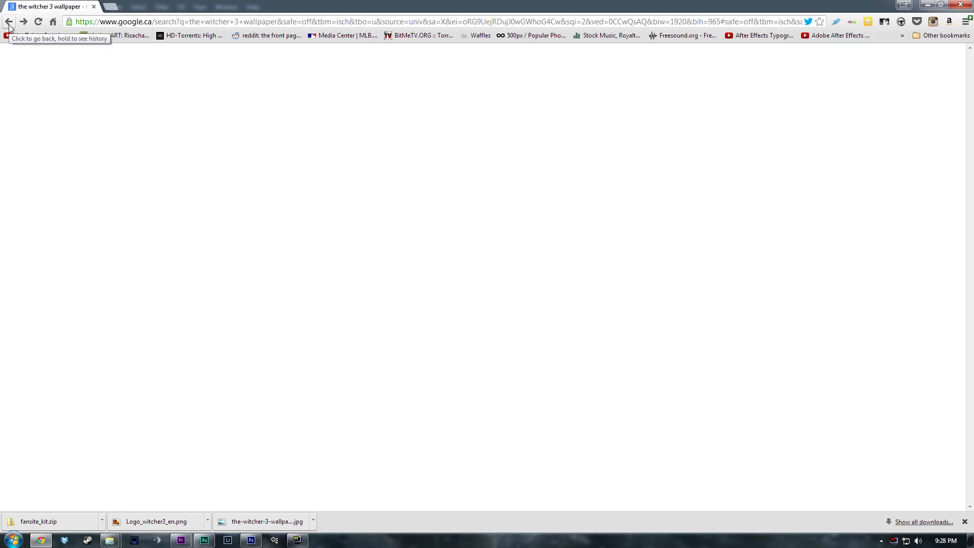
left_click(8, 24)
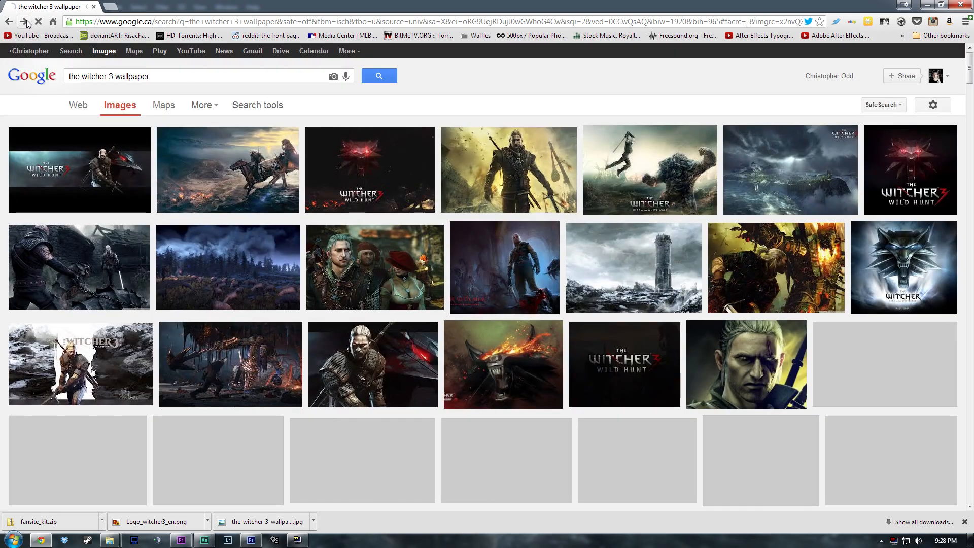
left_click(27, 21)
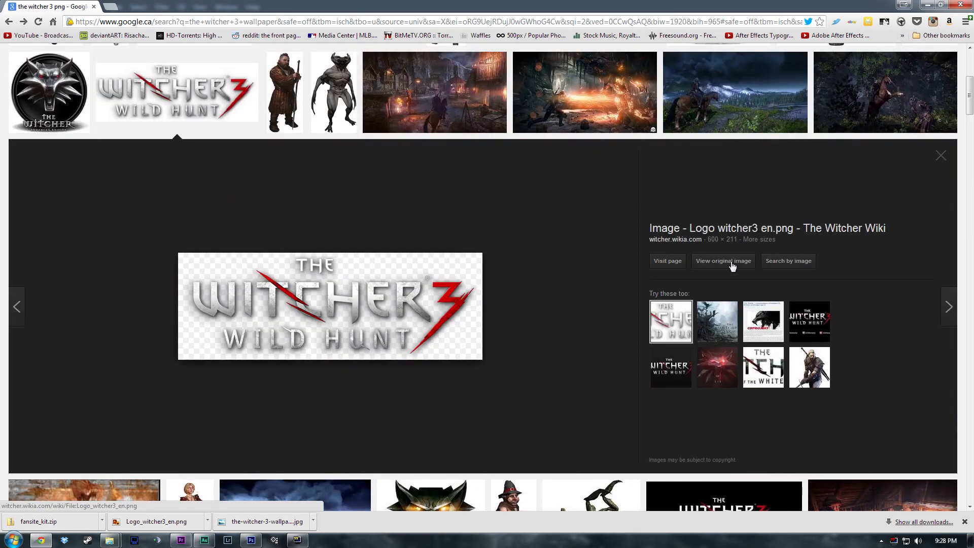
left_click(732, 265)
right_click(212, 116)
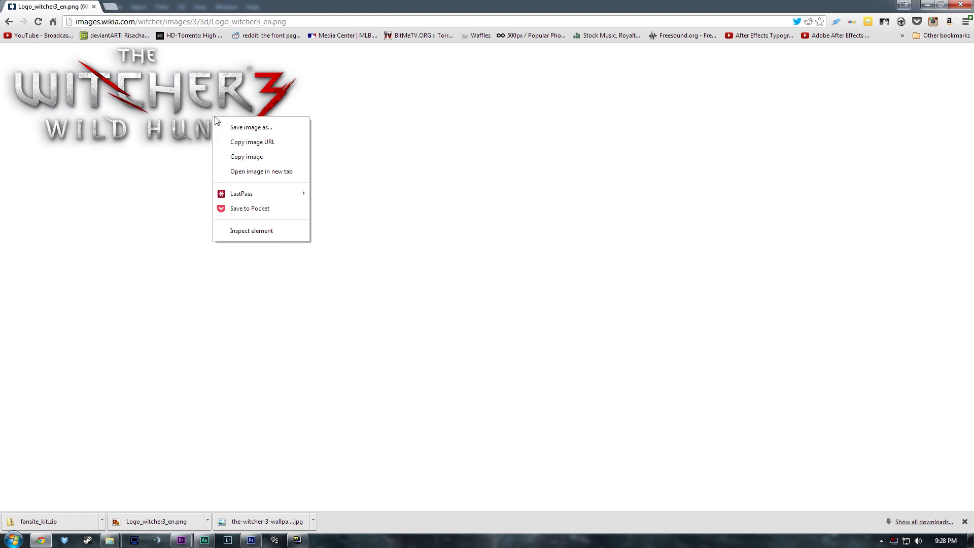
left_click(246, 157)
- Switch back to Photoshop, dismiss the file-opening dialog, and paste the copied logo above the Game Logo PNG layer
left_click(251, 540)
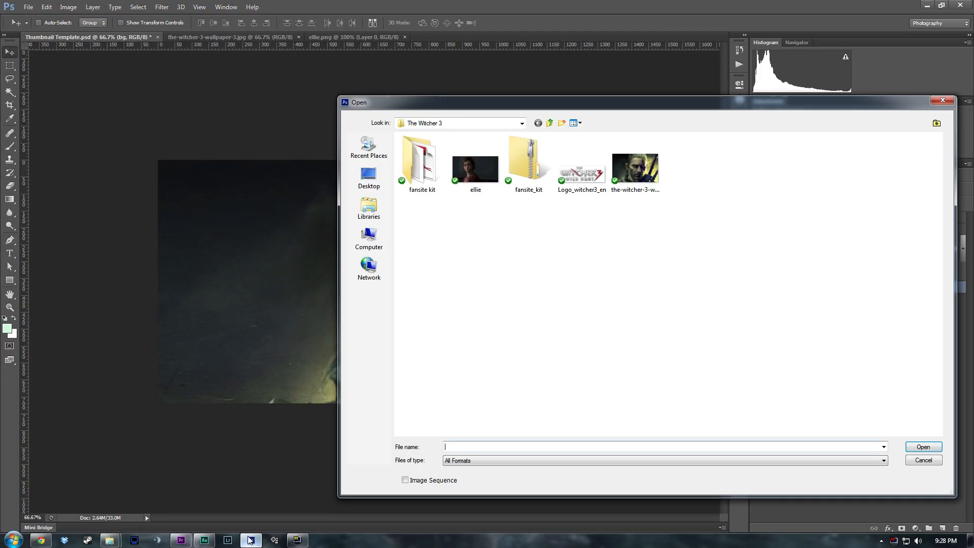
left_click(923, 460)
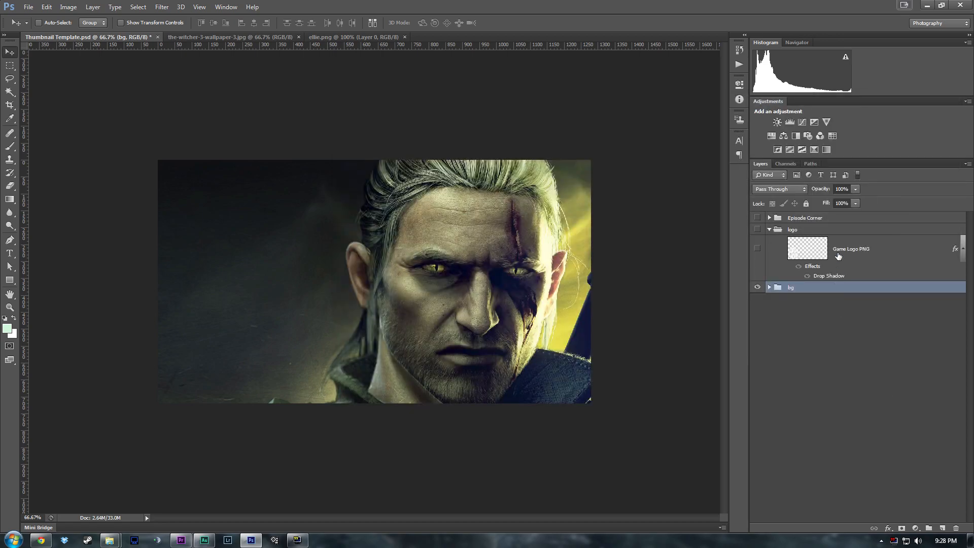
left_click(830, 246)
key("ctrl+v")
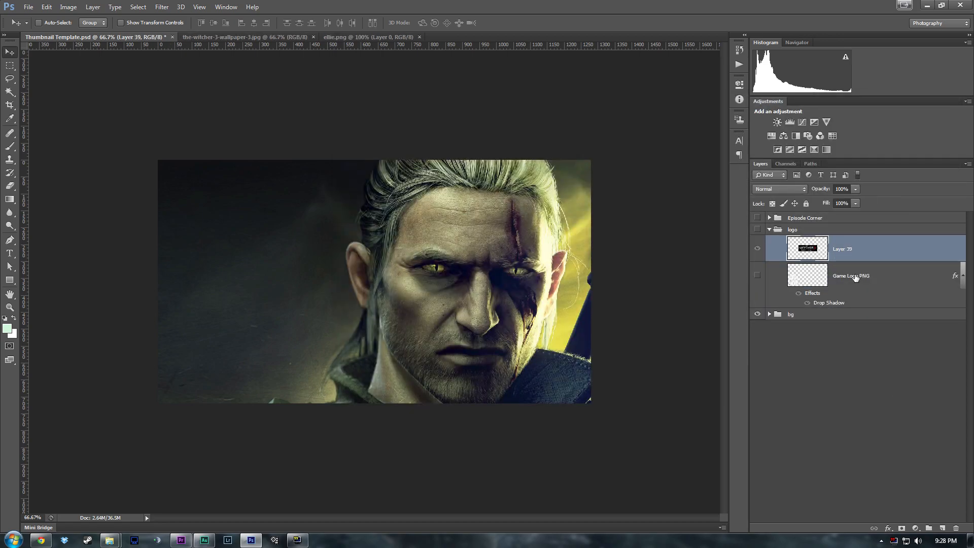
- Show the logo group and, after toggling the pasted black-background logo's visibility, delete its layer
left_click(758, 230)
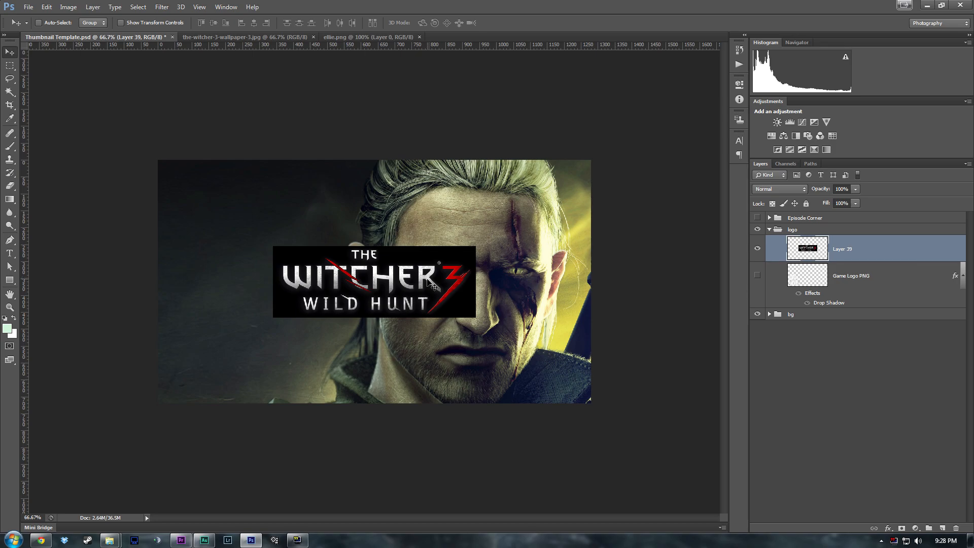
left_click(757, 248)
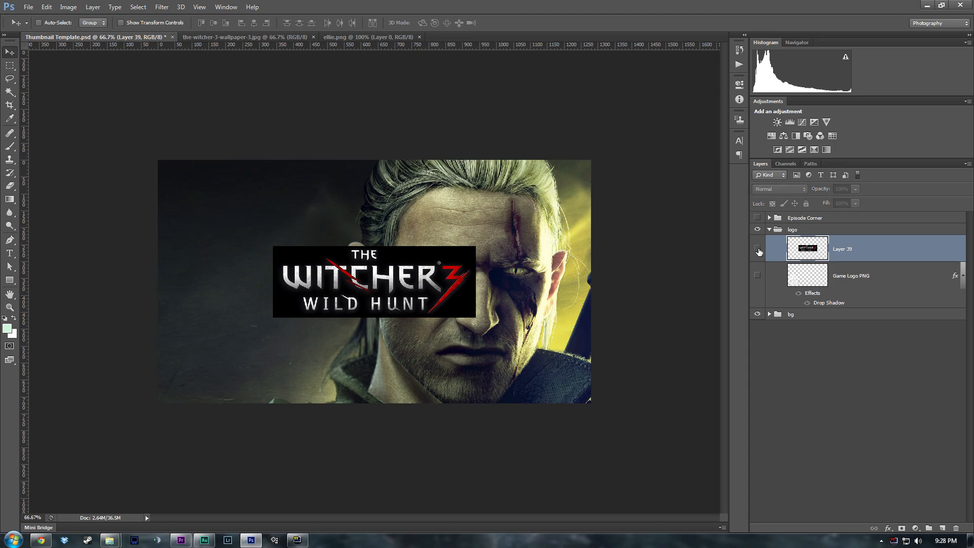
left_click(757, 248)
left_click(757, 248)
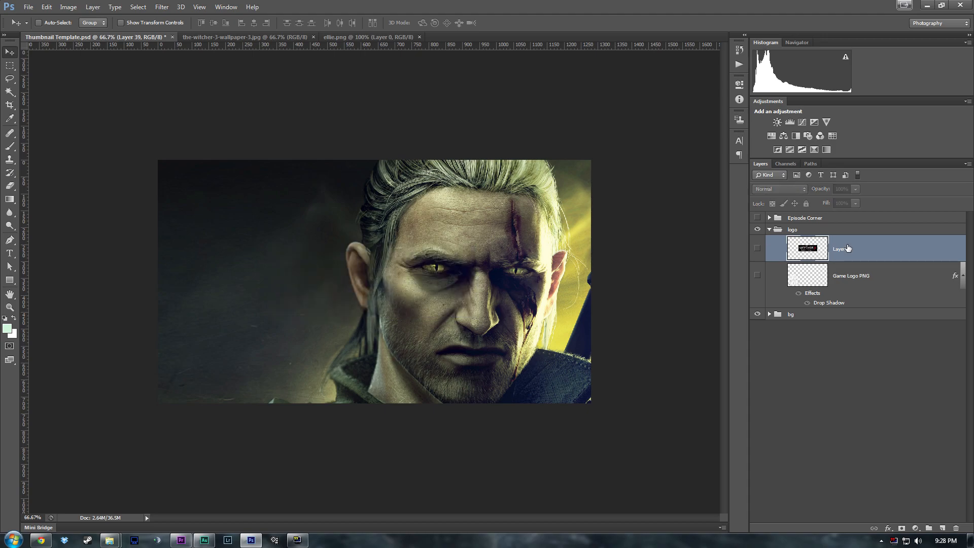
key("Delete")
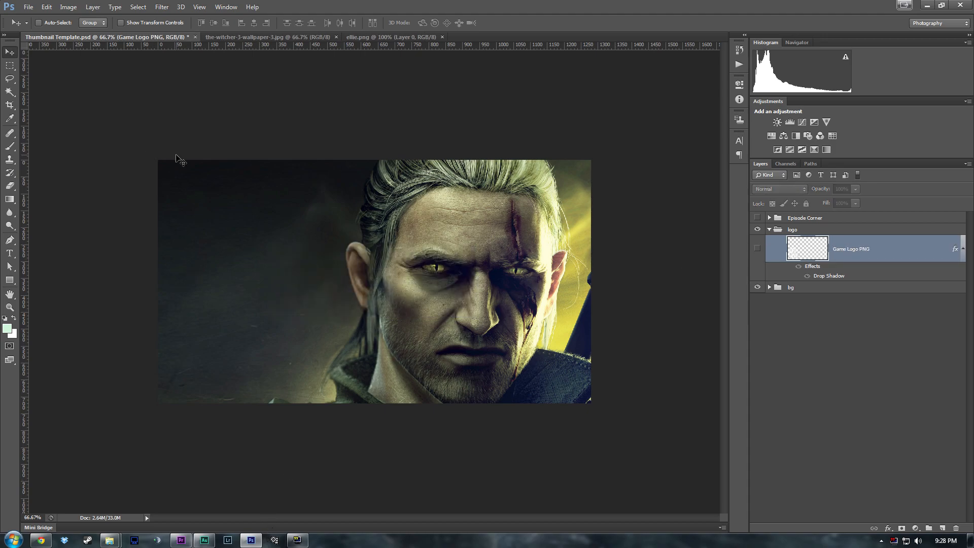
- Open Logo_witcher3_en.png from the The Witcher 3 folder as a separate document
left_click(28, 7)
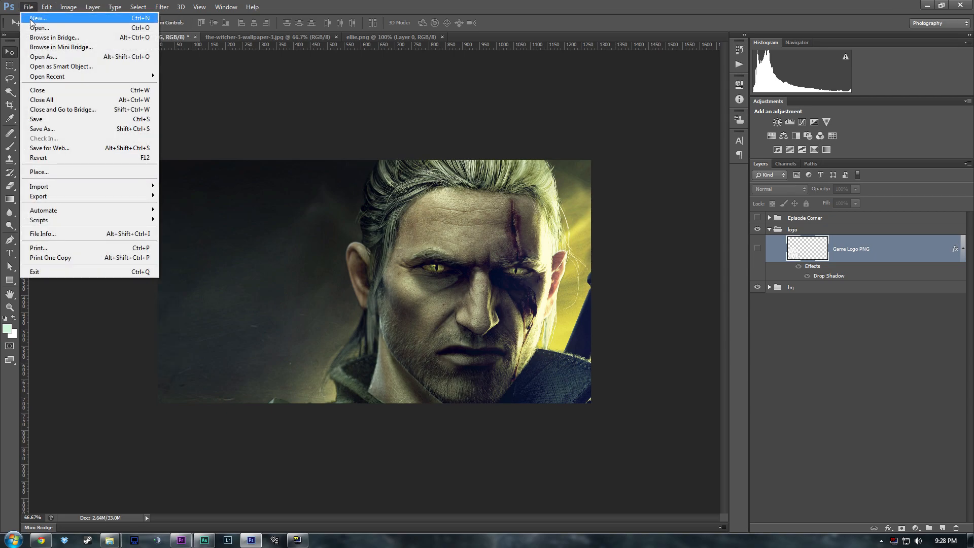
left_click(35, 28)
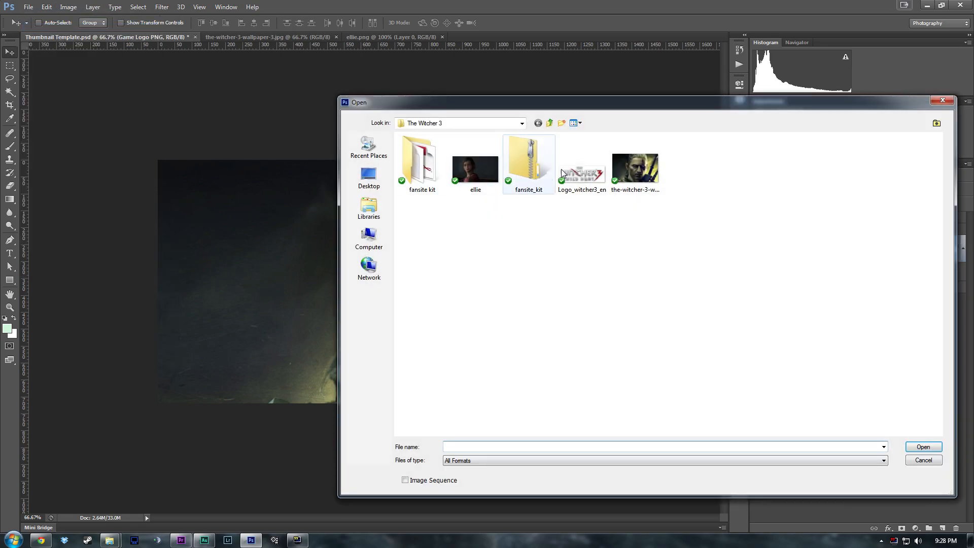
double_click(580, 166)
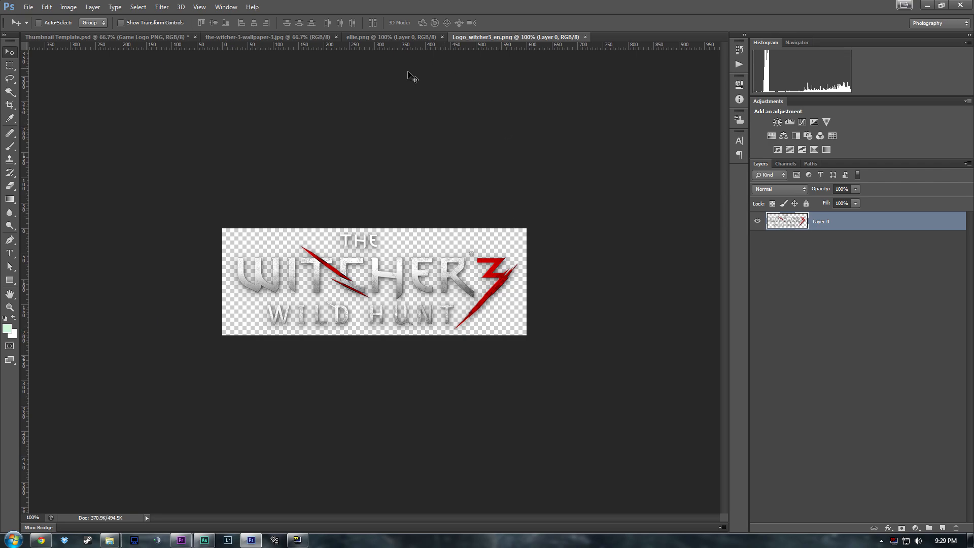
- Copy the Witcher 3 logo image from Chrome and paste it as a new layer in the Logo_witcher3_en.png document
left_click(44, 541)
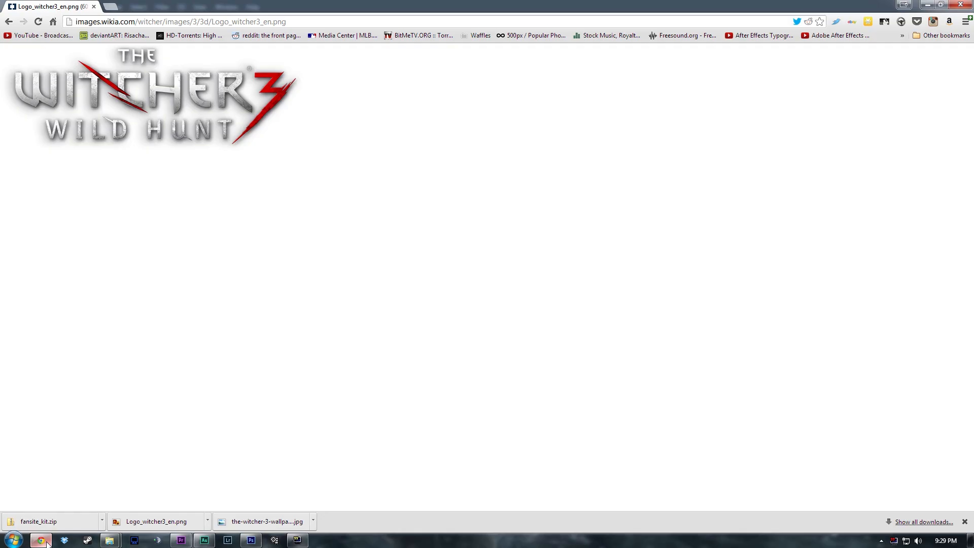
right_click(171, 111)
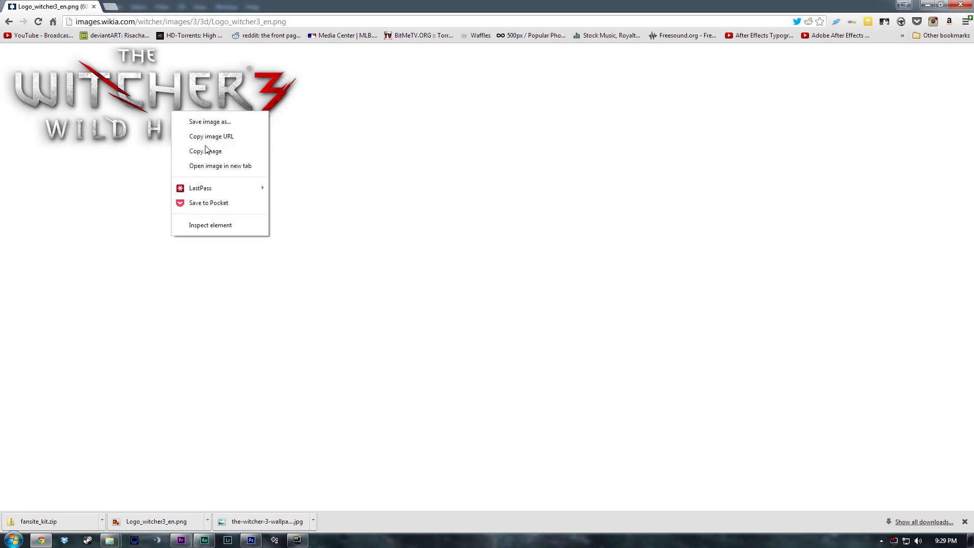
left_click(212, 150)
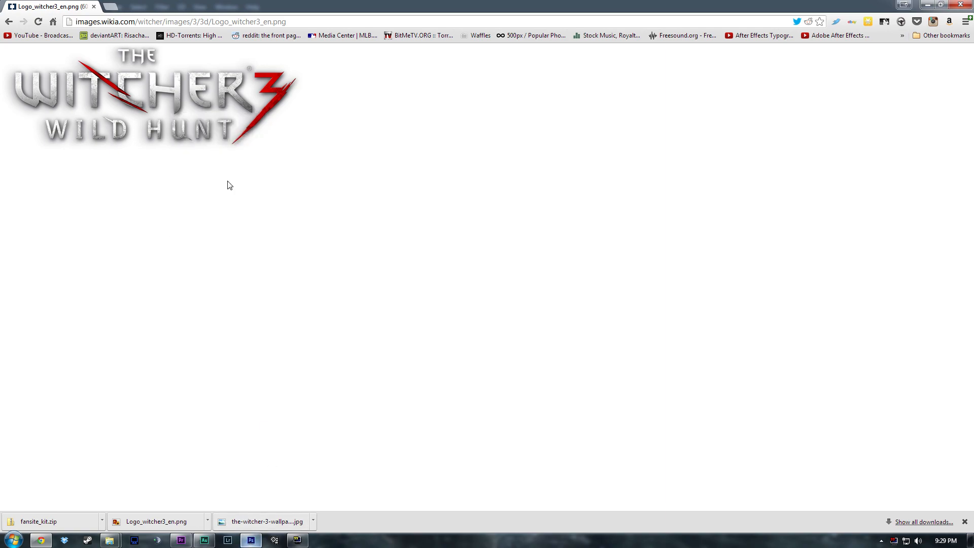
left_click(251, 541)
key("ctrl+v")
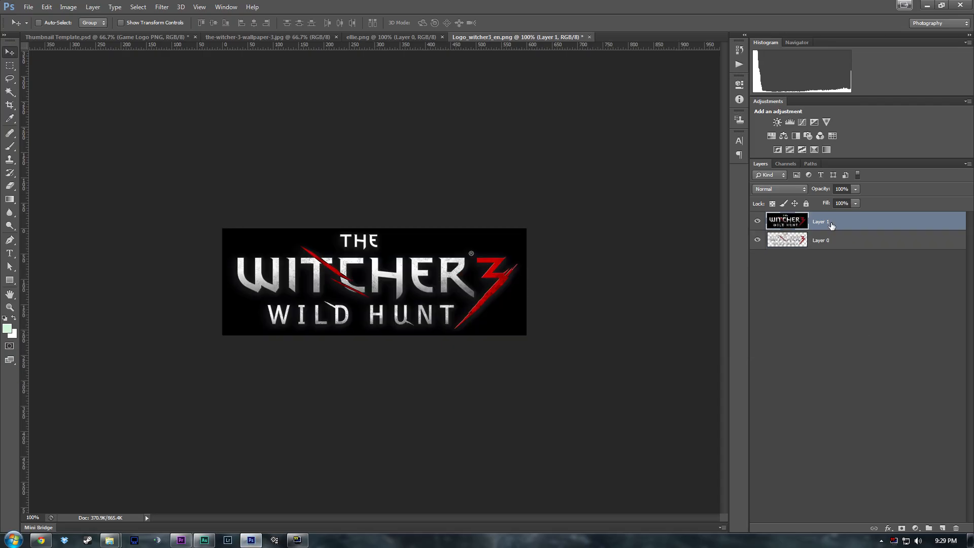
- Hide Layer 0 and remove the black background from the pasted logo using the Magic Wand with a tolerance of 26
left_click(759, 240)
left_click(10, 91)
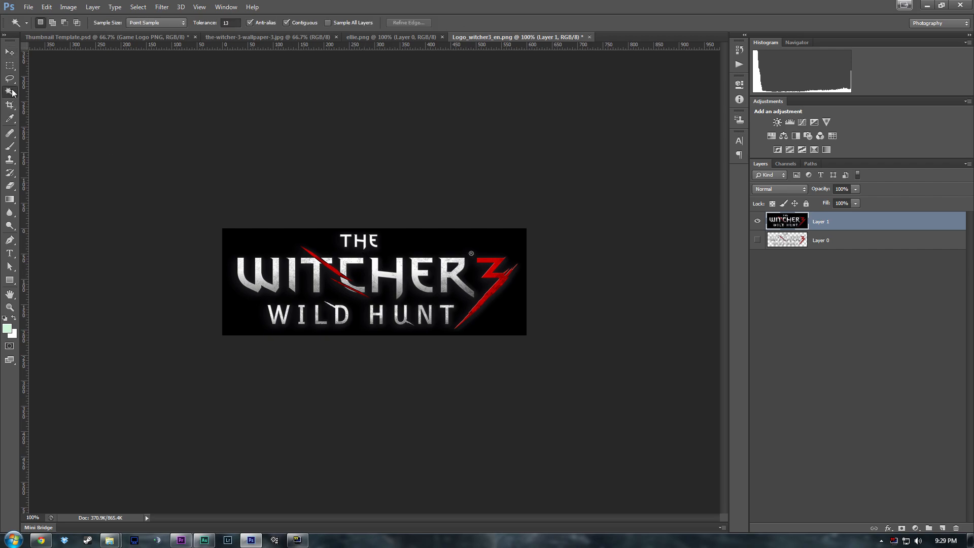
left_click(47, 100)
left_click(281, 236)
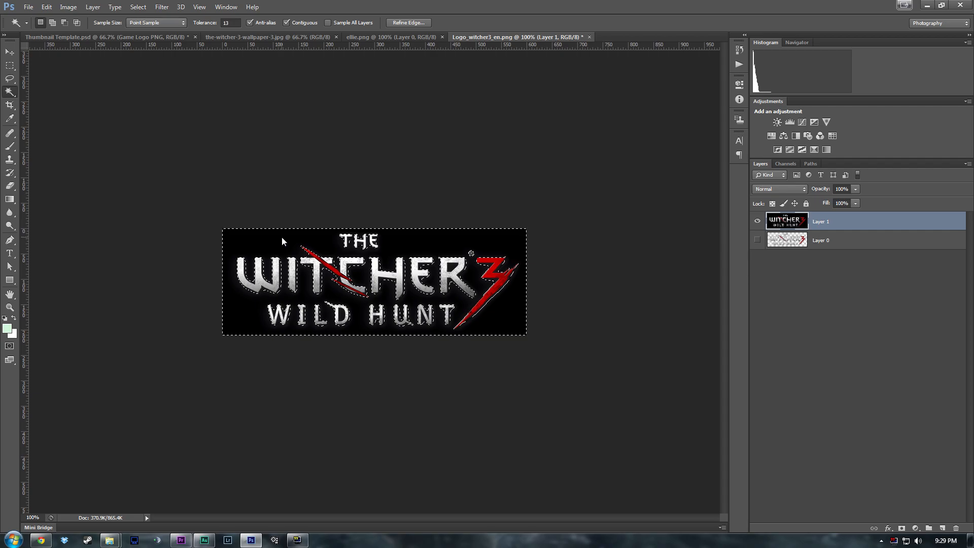
left_click_drag(208, 23, 212, 23)
left_click(281, 236)
left_click(270, 242)
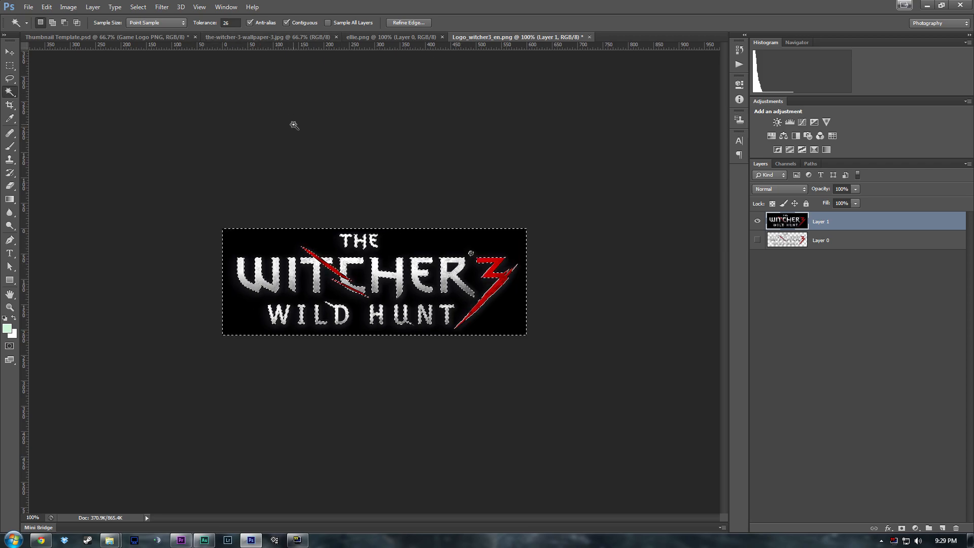
key("Delete")
key("ctrl+d")
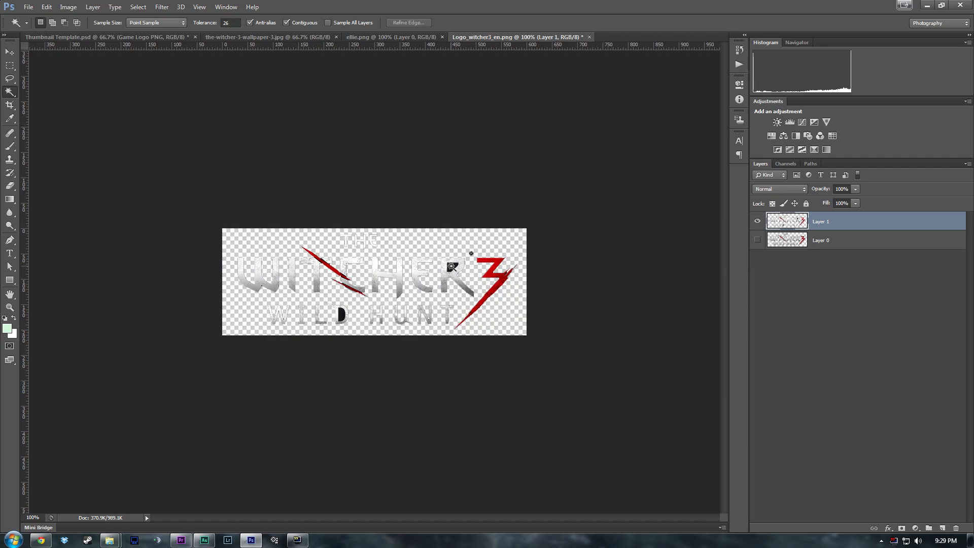
- Delete the remaining black areas inside the letters R and D of the pasted logo, and clear the selection
left_click(451, 266)
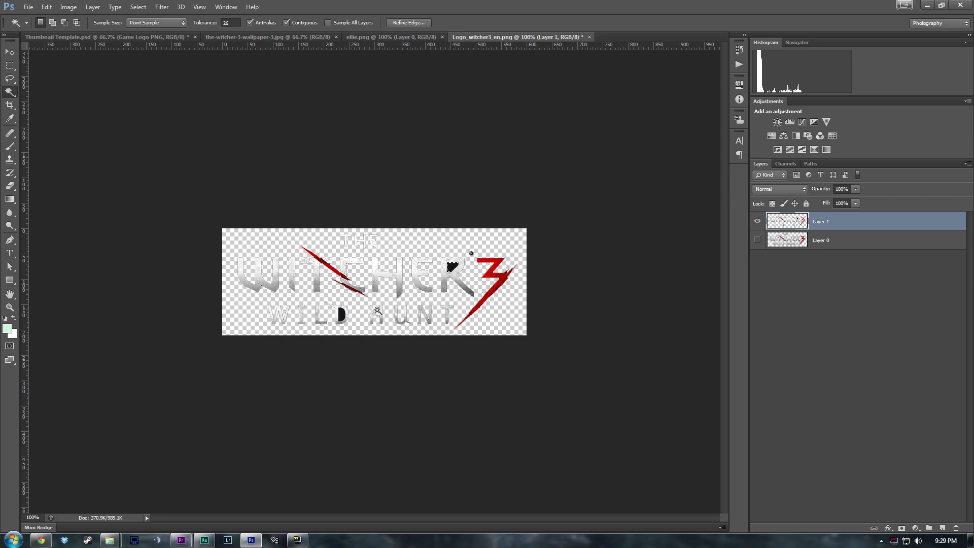
left_click(341, 313, "shift")
key("Delete")
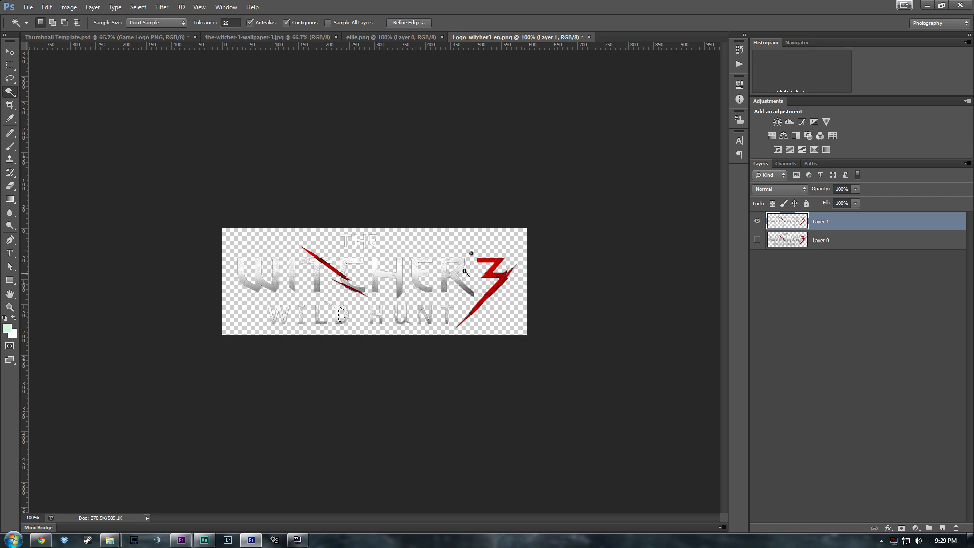
key("ctrl+d")
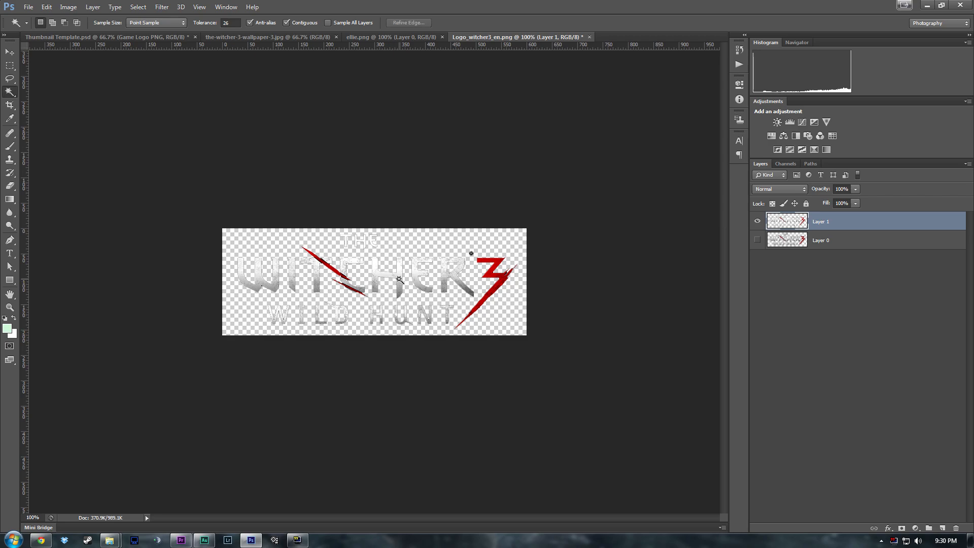
- Compare the cut-out logo on Layer 1 with the transparent original by alternating their visibility, and delete Layer 1
left_click(757, 221)
left_click(756, 242)
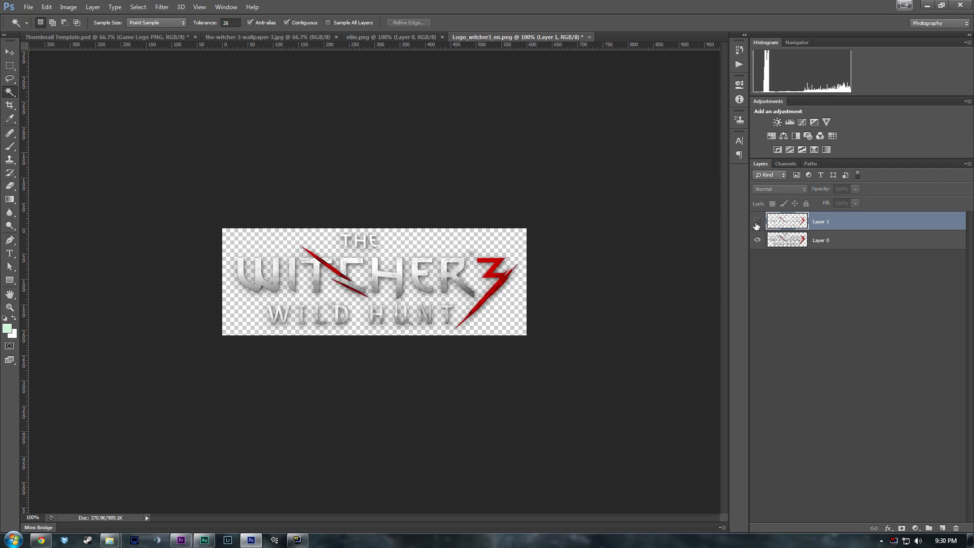
left_click(758, 222)
left_click(759, 241)
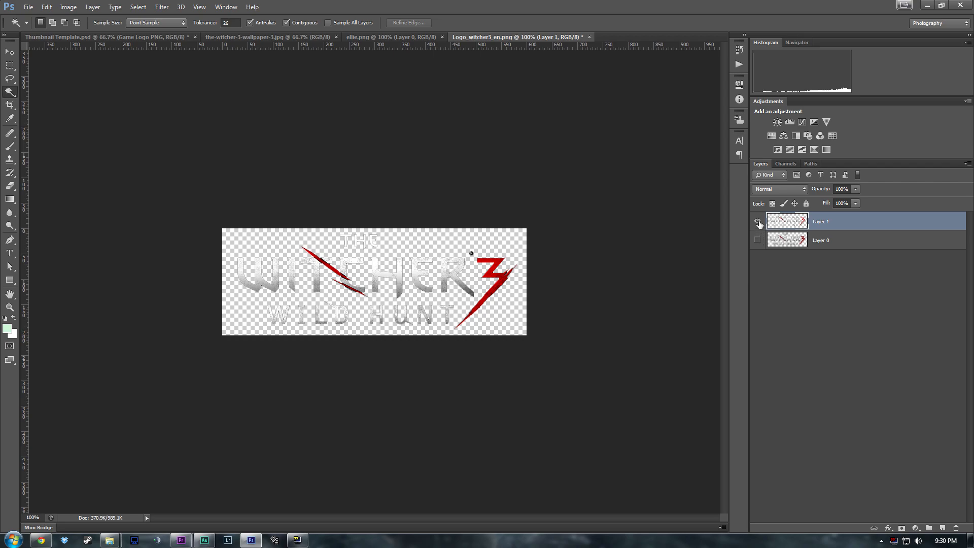
left_click(759, 222)
left_click(757, 239)
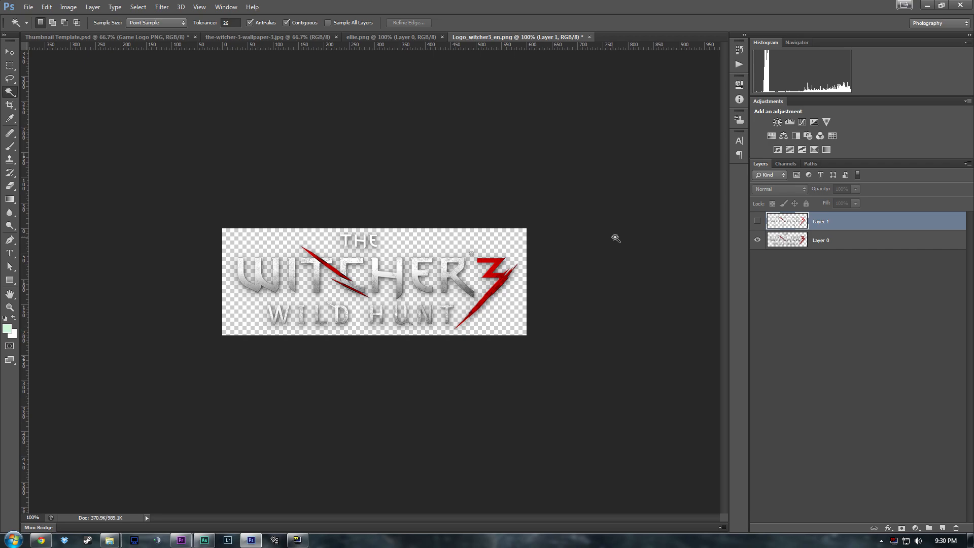
key("Delete")
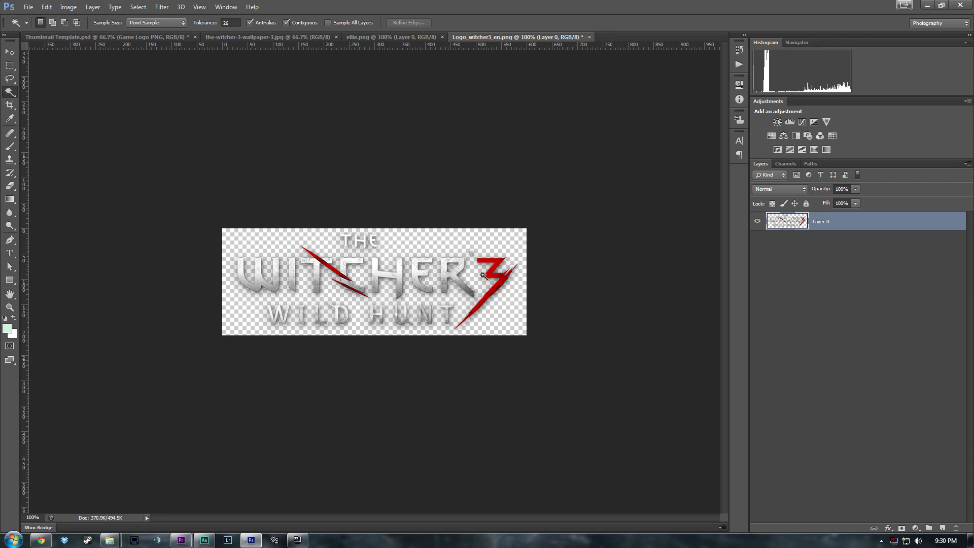
- Copy the whole transparent logo into the Thumbnail Template above Game Logo PNG and move it to the thumbnail's lower-left corner
key("ctrl+a")
left_click(117, 37)
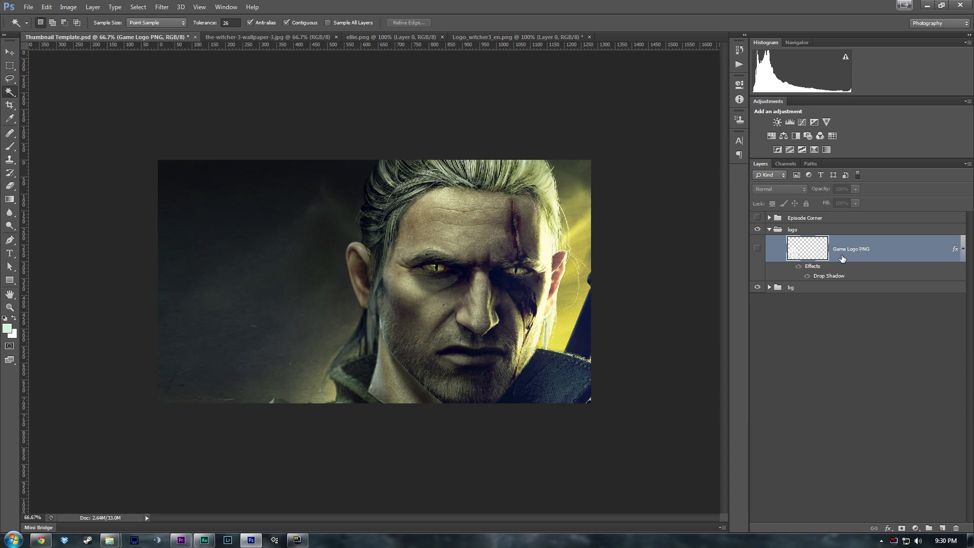
key("ctrl+v")
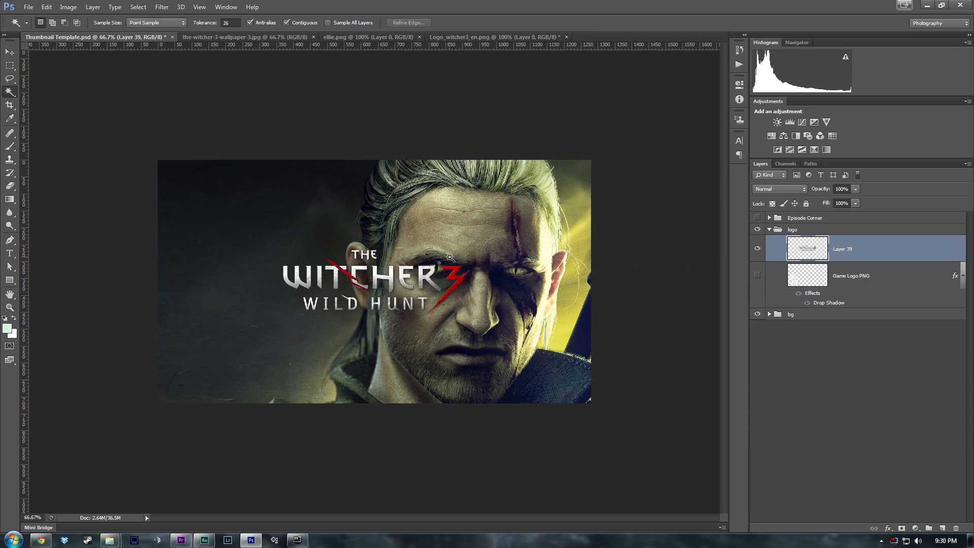
key("v")
left_click_drag(390, 277, 288, 361)
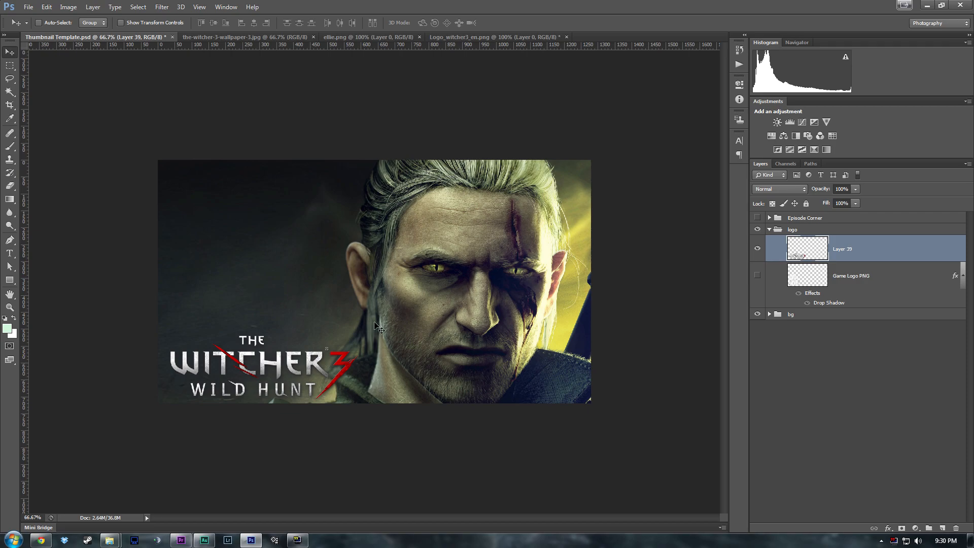
- Enlarge the Witcher 3 logo on Layer 39 to about 60% of the thumbnail's width, keeping it in the lower-left corner of the image
key("ctrl+t")
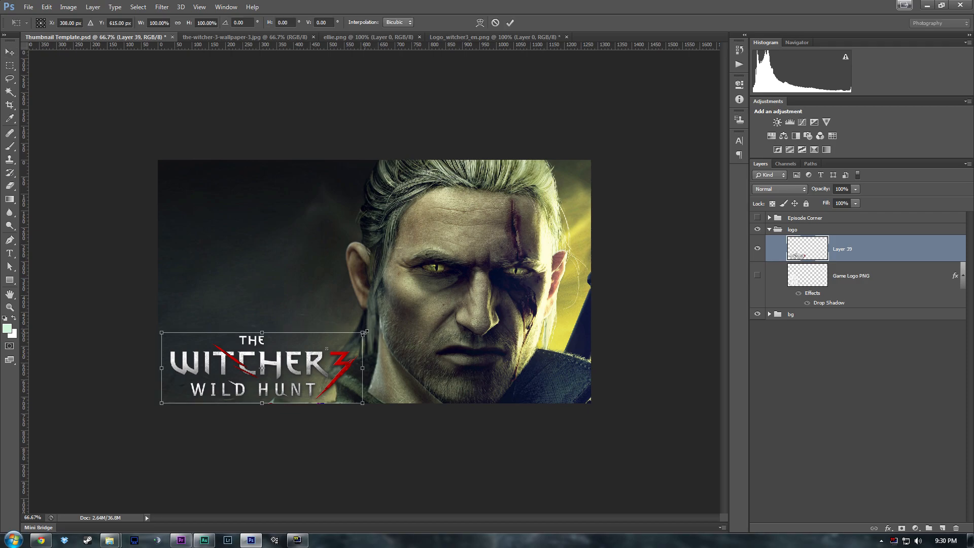
left_click_drag(364, 333, 447, 302)
mouse_move(418, 331)
left_mouse_down()
mouse_move(398, 337)
mouse_move(406, 339)
left_mouse_up()
key("Return")
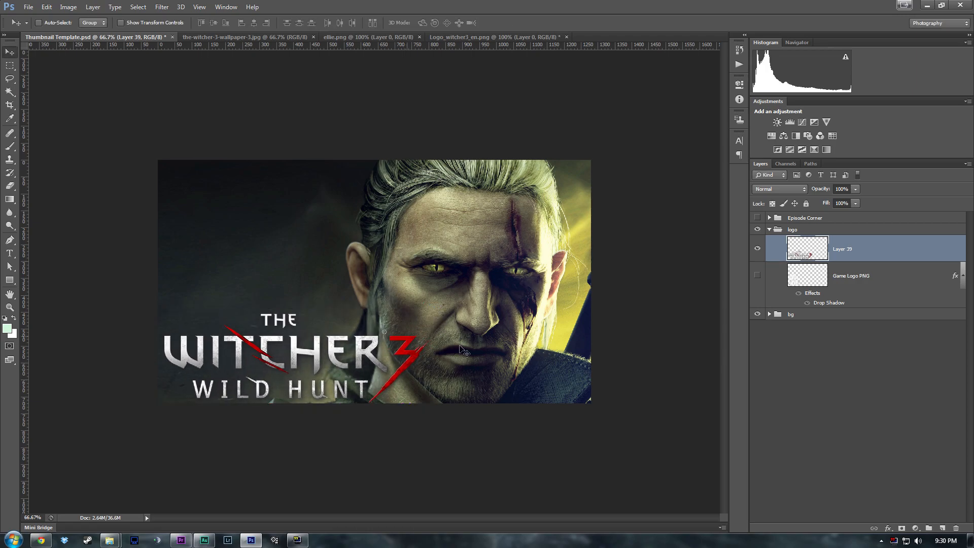
- Examine how readable the enlarged logo is with the thumbnail shown at a very small size, and return to 66.7% view
key("z")
left_click(386, 348, "alt")
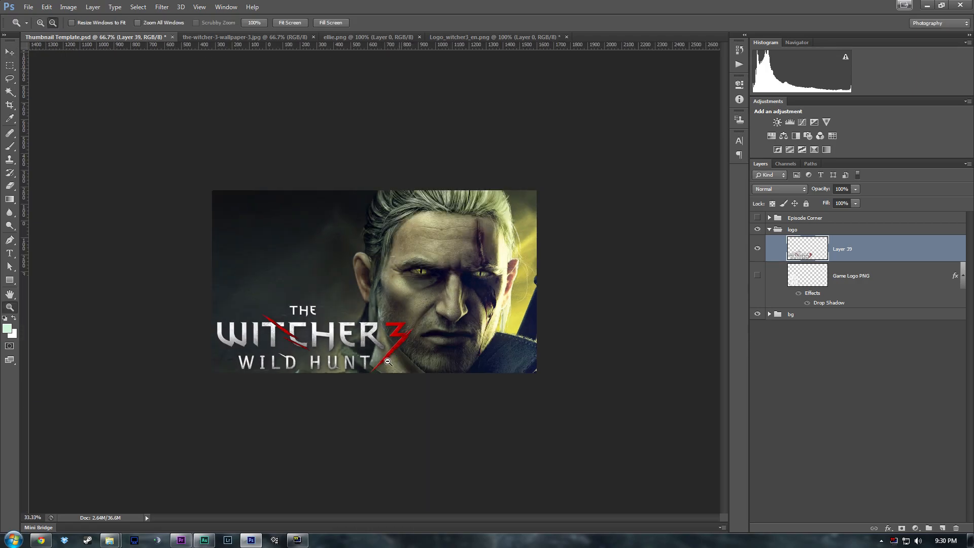
left_click(385, 348, "alt")
left_click(386, 348, "alt")
left_click(385, 349, "alt")
left_click(389, 296, "alt")
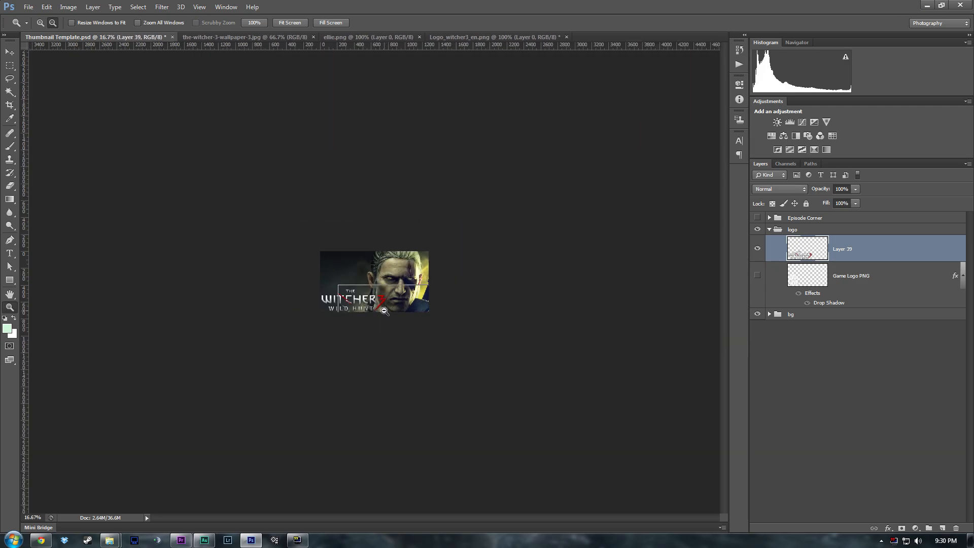
left_click(389, 296)
left_click(397, 340, "alt")
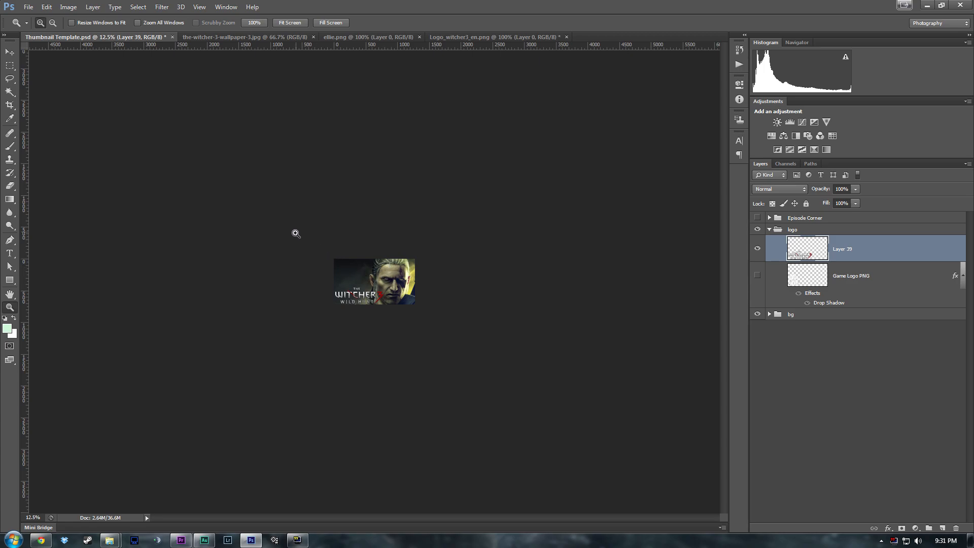
left_click(399, 293)
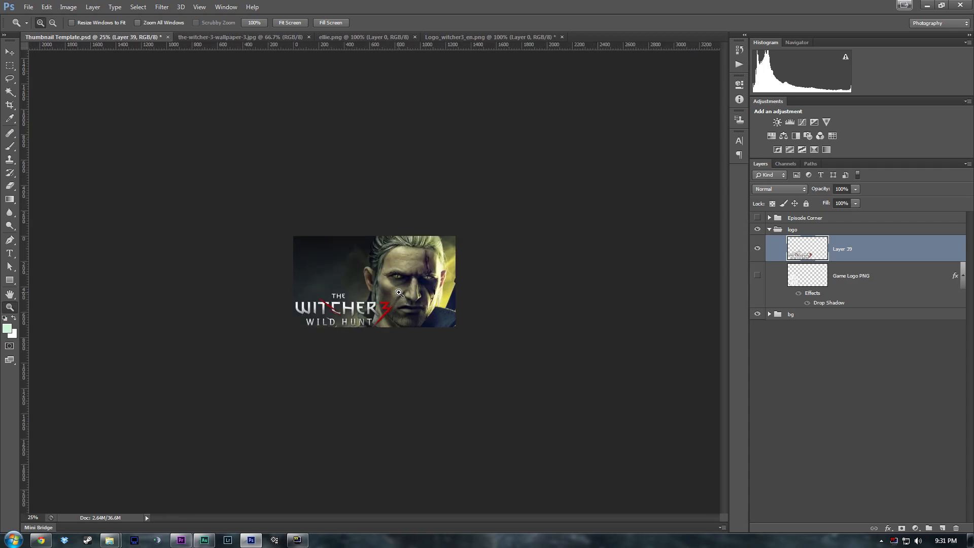
left_click(399, 293)
left_click(399, 293)
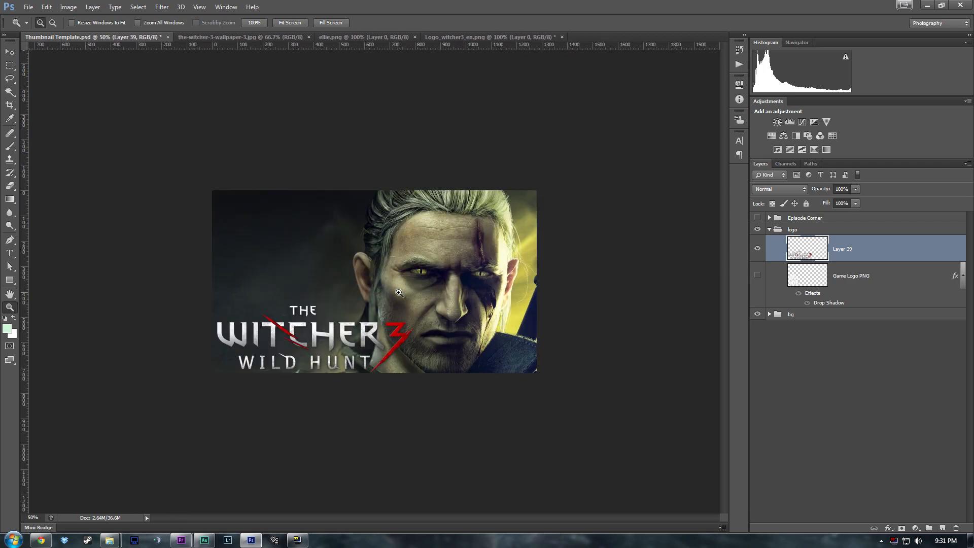
left_click(399, 292)
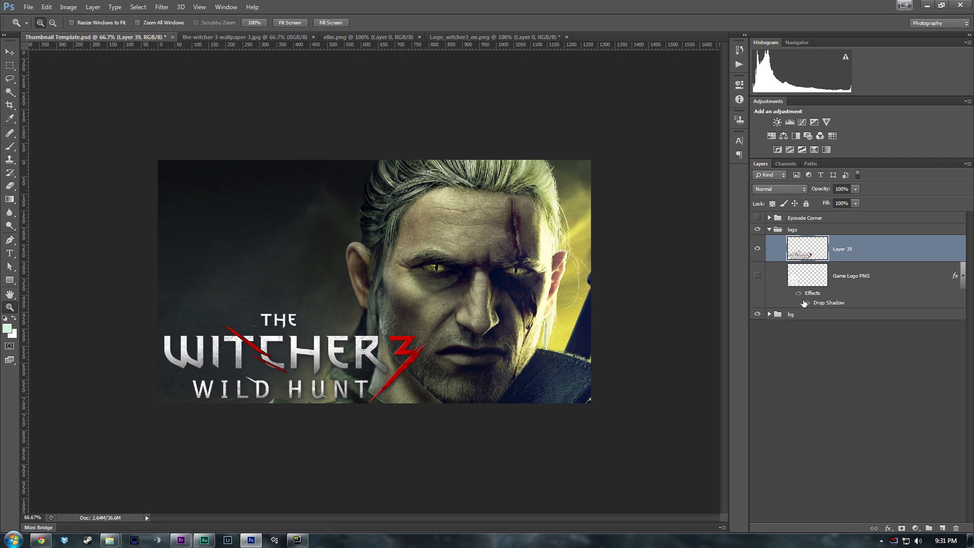
- Temporarily show Game Logo PNG instead of Layer 39, compare it with and without its drop shadow, and restore the Witcher 3 logo
left_click(758, 250)
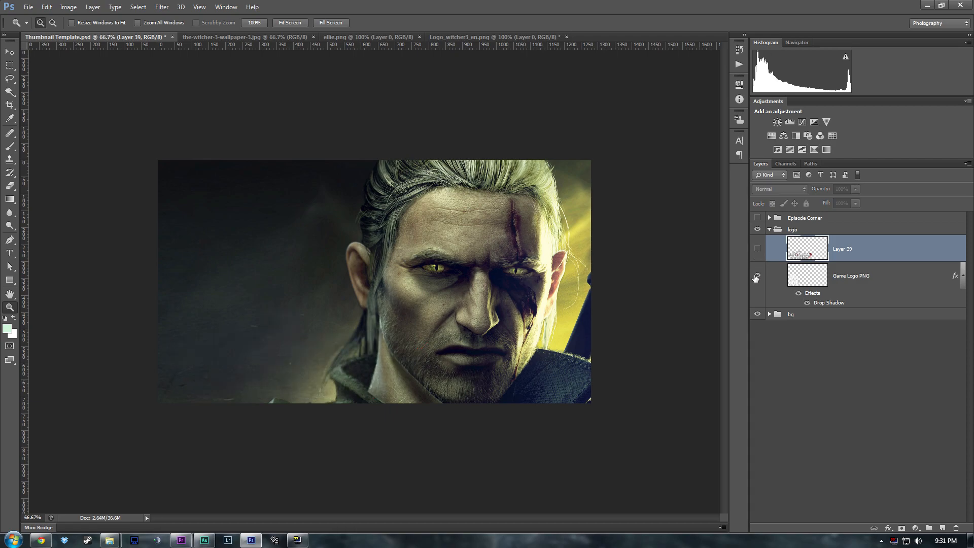
left_click(756, 276)
left_click(849, 280)
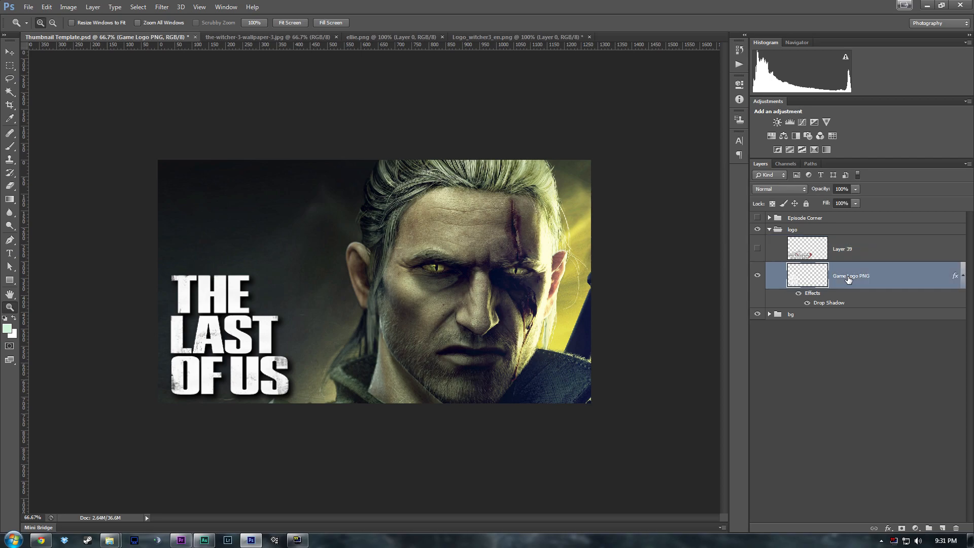
left_click(799, 294)
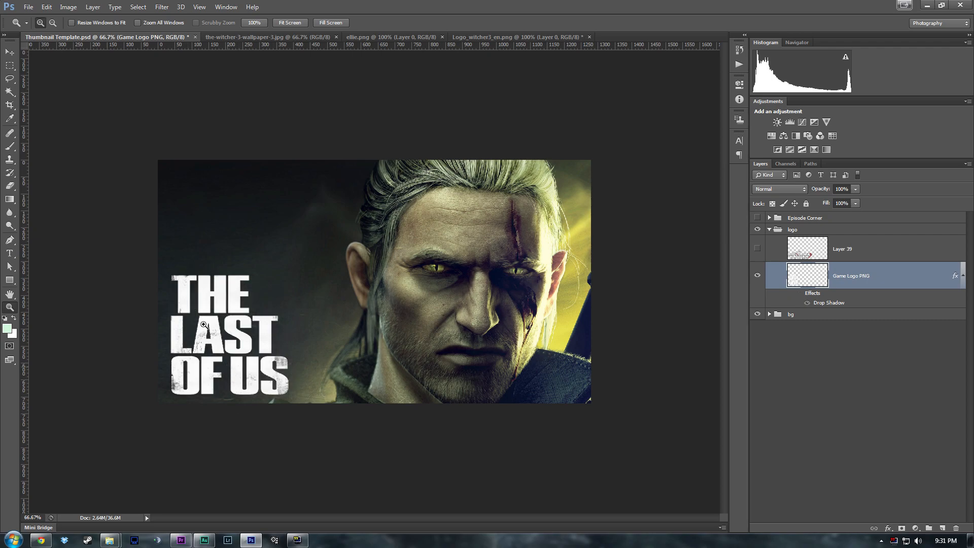
left_click(799, 294)
left_click(799, 295)
left_click(799, 295)
left_click(799, 295)
left_click(799, 295)
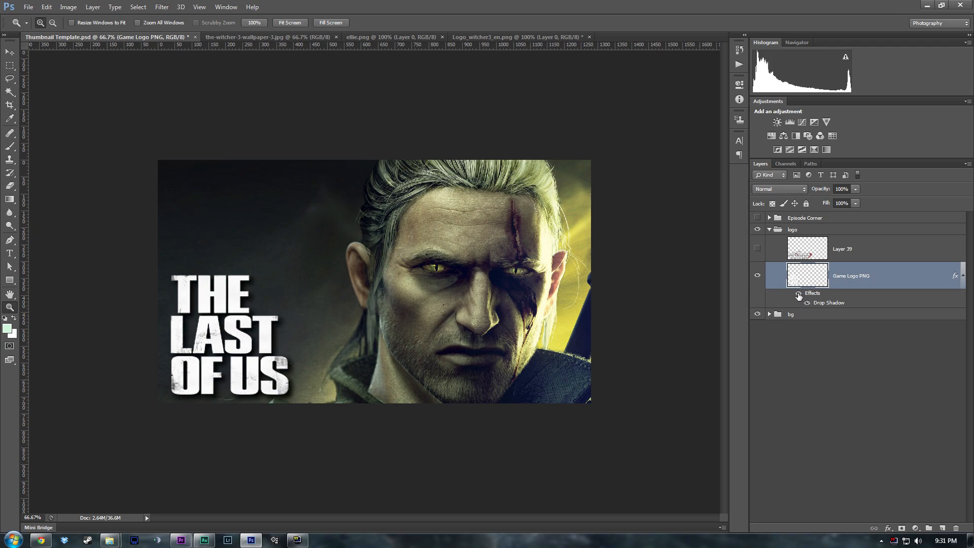
left_click(799, 295)
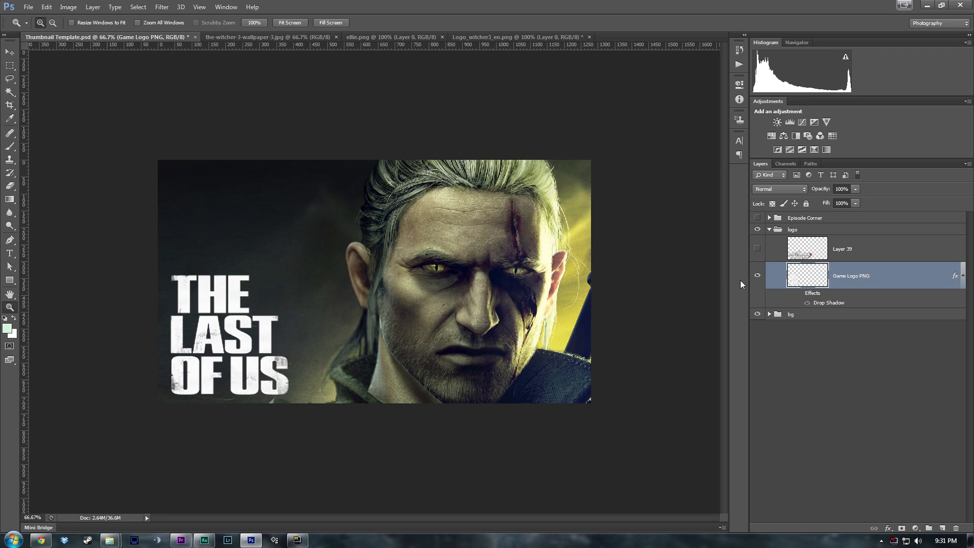
left_click(798, 294)
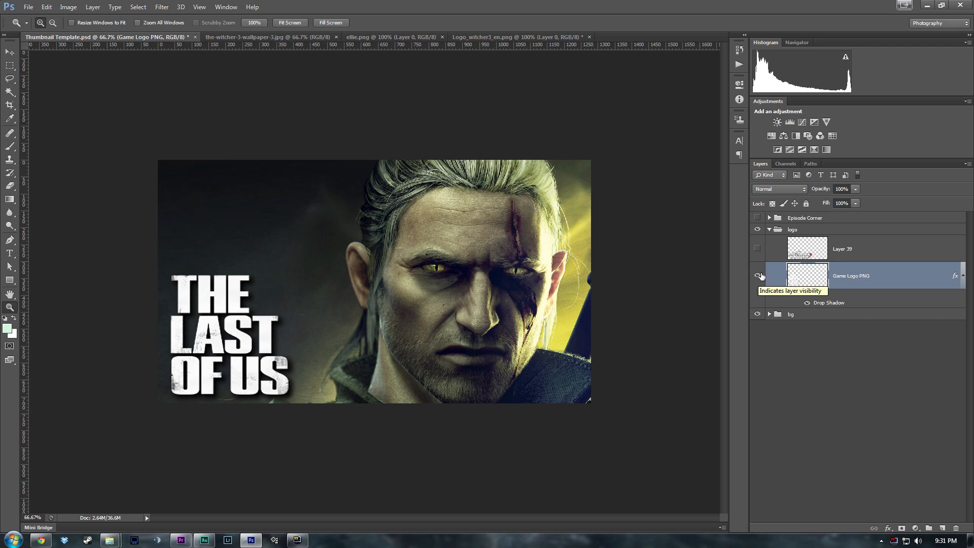
left_click(758, 276)
left_click(758, 249)
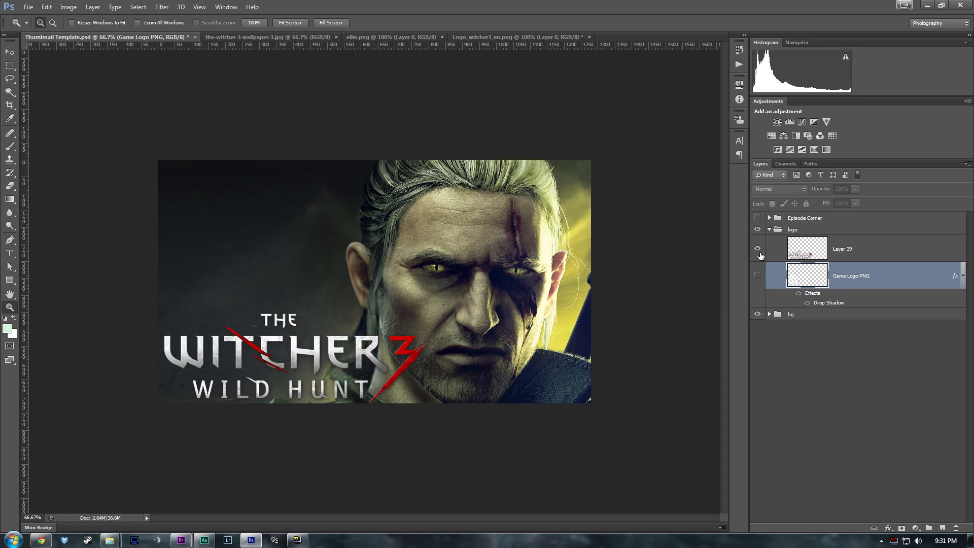
- Copy the Drop Shadow effect from Game Logo PNG to the Witcher 3 logo on Layer 39
left_click(828, 252)
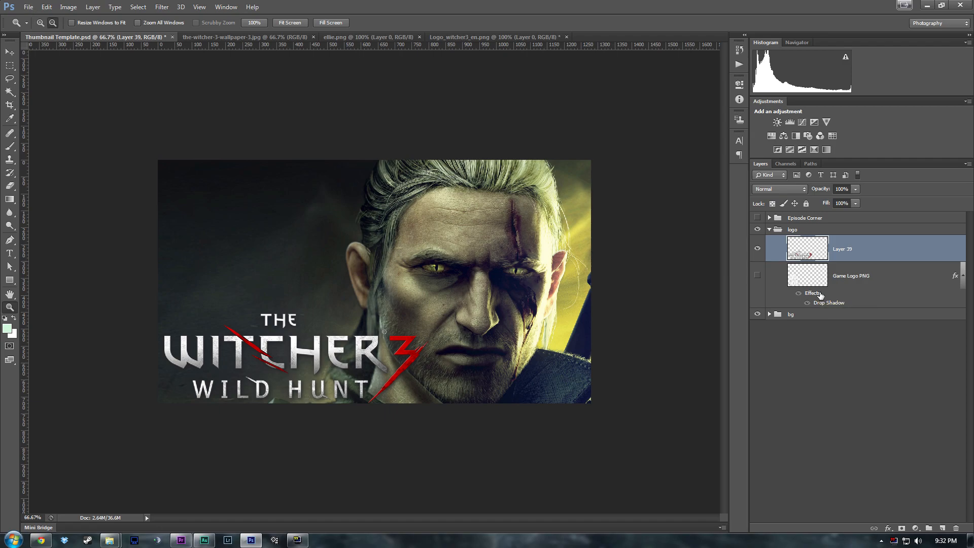
left_click_drag(820, 294, 837, 250)
left_click_drag(837, 250, 837, 250)
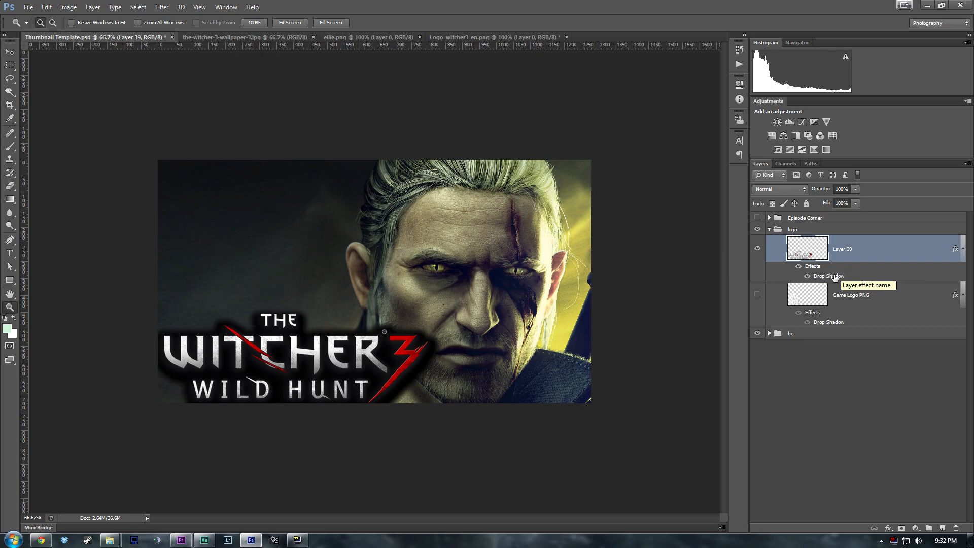
- Tighten the drop shadow on Layer 39 by setting the spread to 8%, reducing the size and fine-tuning the distance
double_click(835, 277)
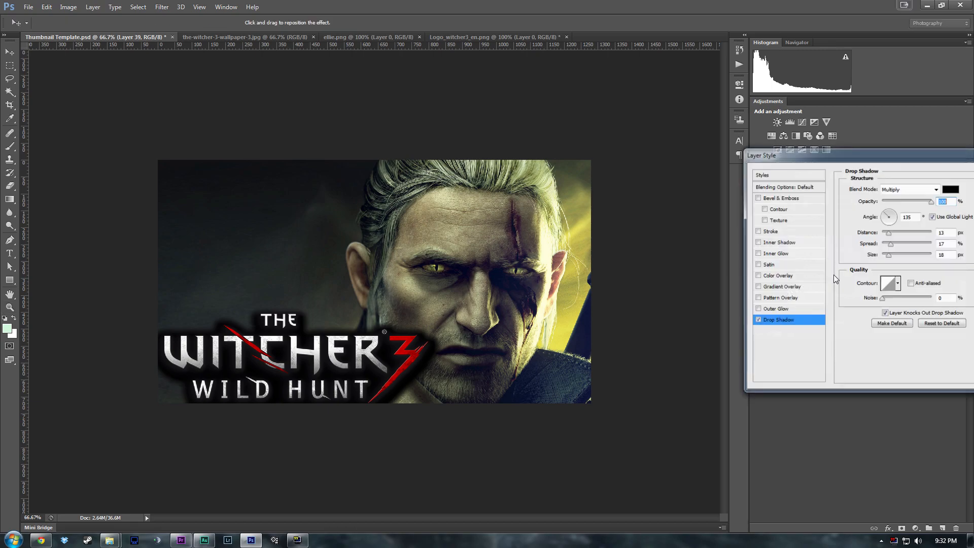
left_click_drag(806, 153, 580, 59)
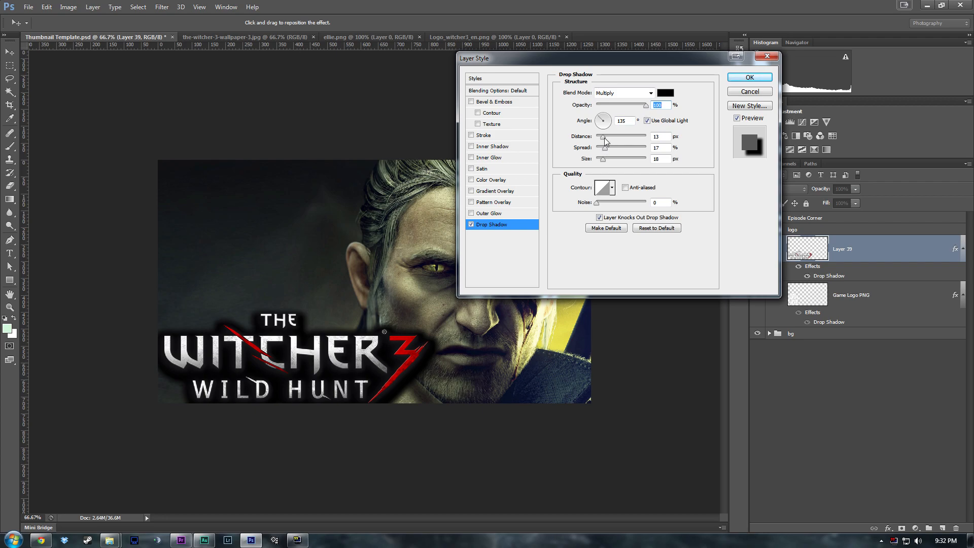
left_click_drag(604, 138, 603, 171)
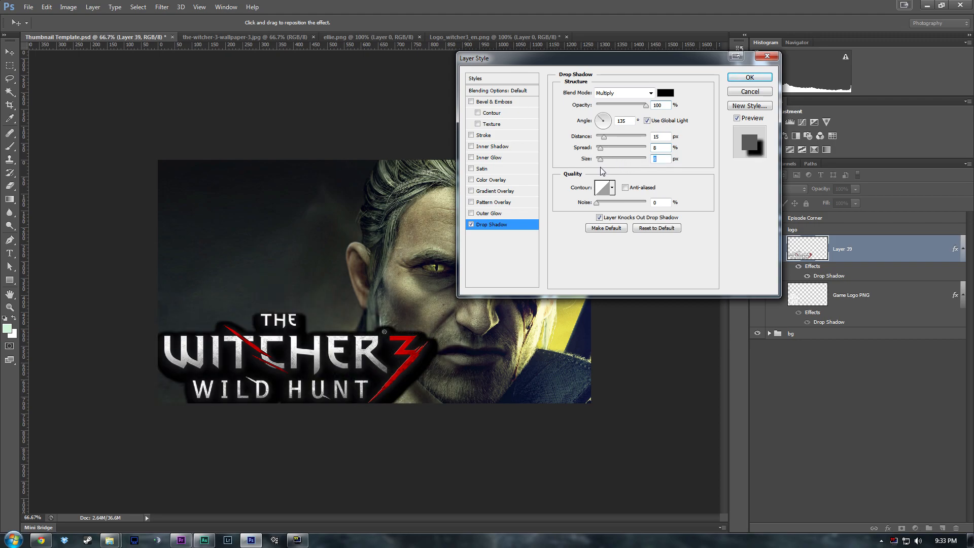
left_click_drag(601, 161, 599, 162)
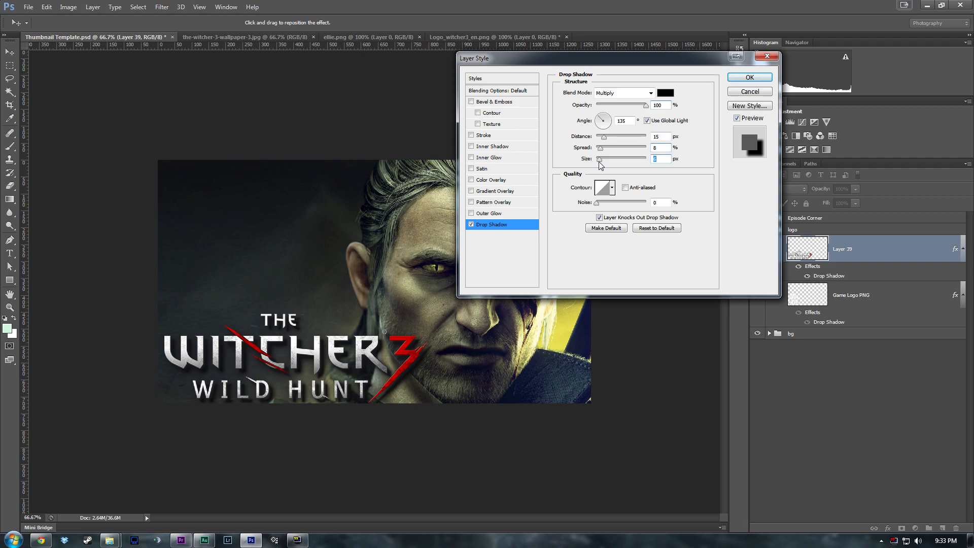
left_click_drag(604, 139, 599, 162)
left_click(602, 156)
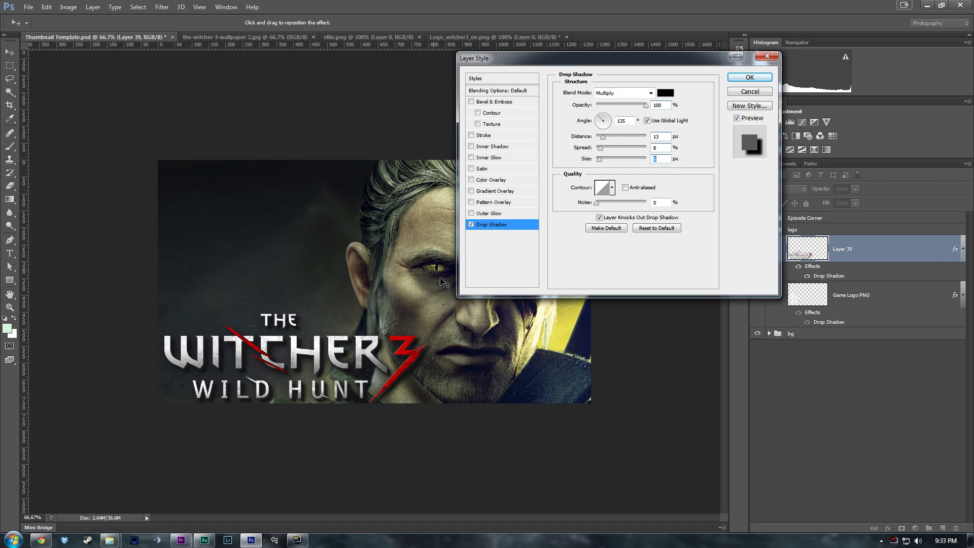
left_click_drag(604, 139, 605, 139)
key("Return")
- Compare the Witcher 3 logo with and without its drop shadow at a very small thumbnail size, leaving the effect on
key("z")
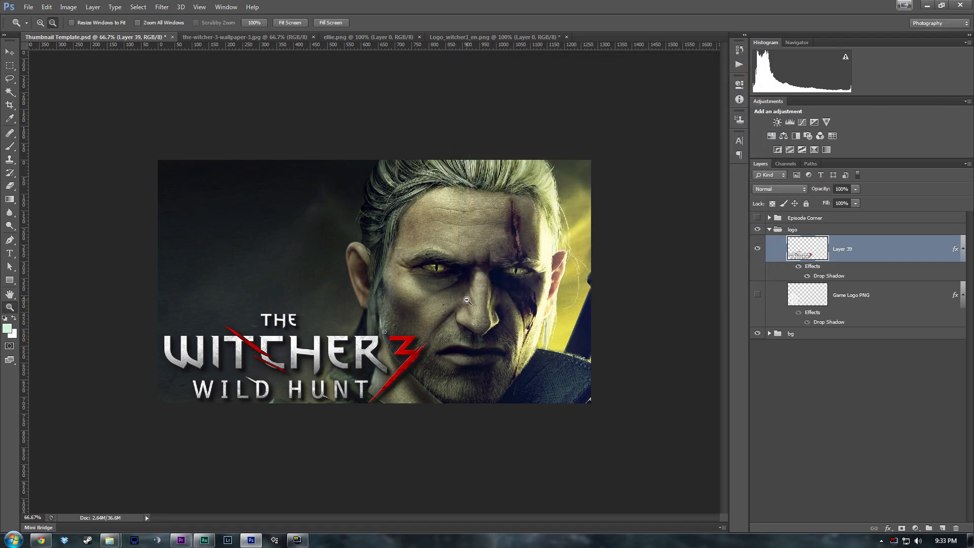
left_click(467, 299, "alt")
left_click(467, 300, "alt")
left_click(467, 301, "alt")
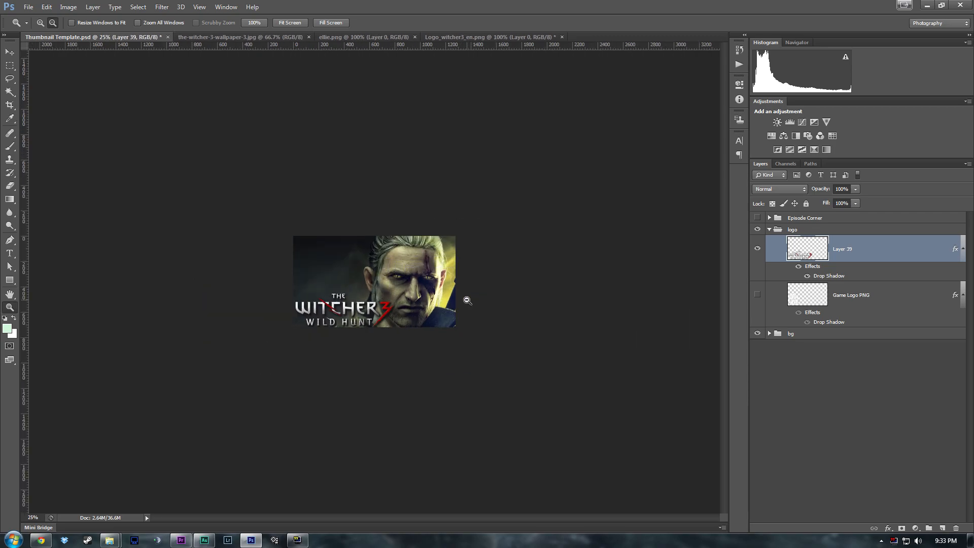
left_click(467, 300, "alt")
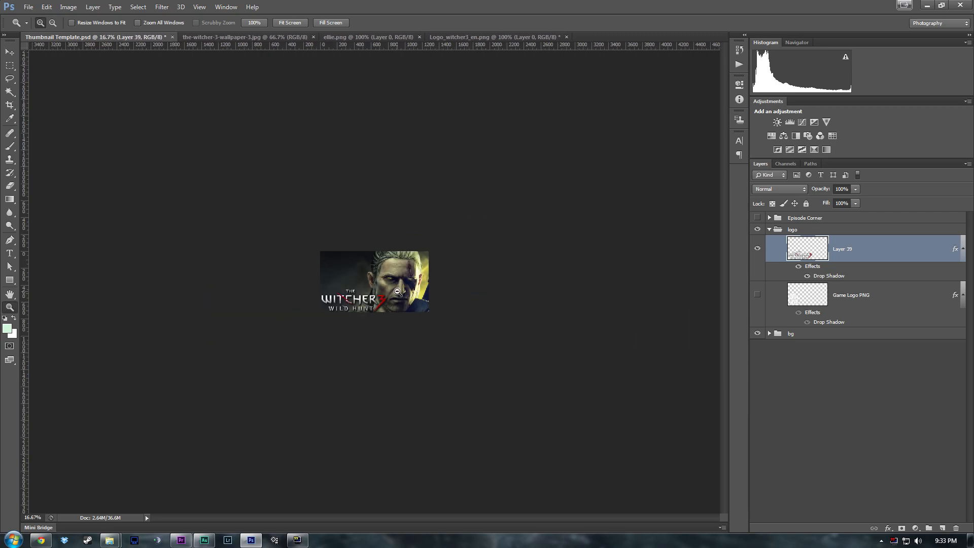
left_click(400, 292, "alt")
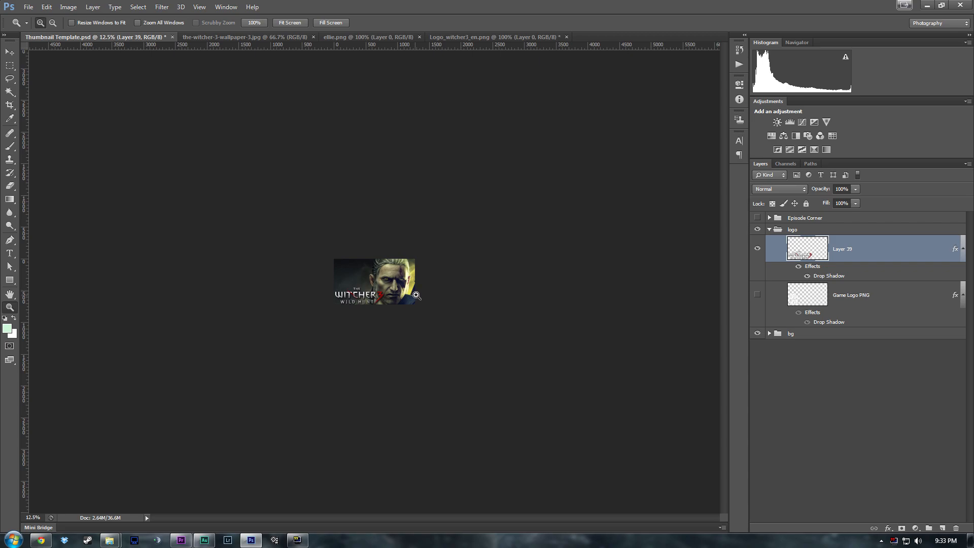
left_click(799, 267)
left_click(798, 267)
left_click(799, 267)
left_click(798, 267)
left_click(799, 268)
left_click(380, 280)
left_click(379, 280)
left_click(379, 280)
left_click(379, 280)
left_click(379, 281)
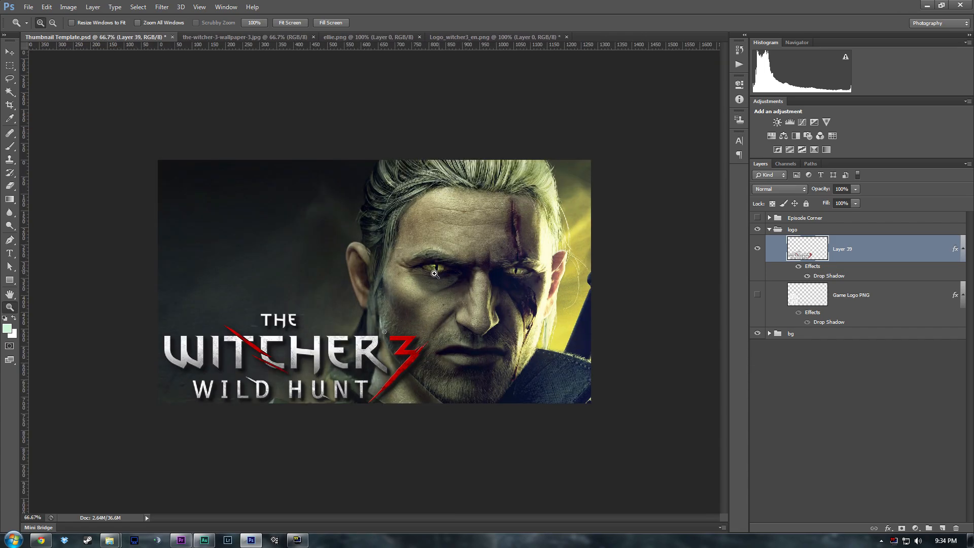
- Collapse the logo group, and show and expand the Episode Corner group with its 01 text layer selected
left_click(770, 230)
left_click(802, 231)
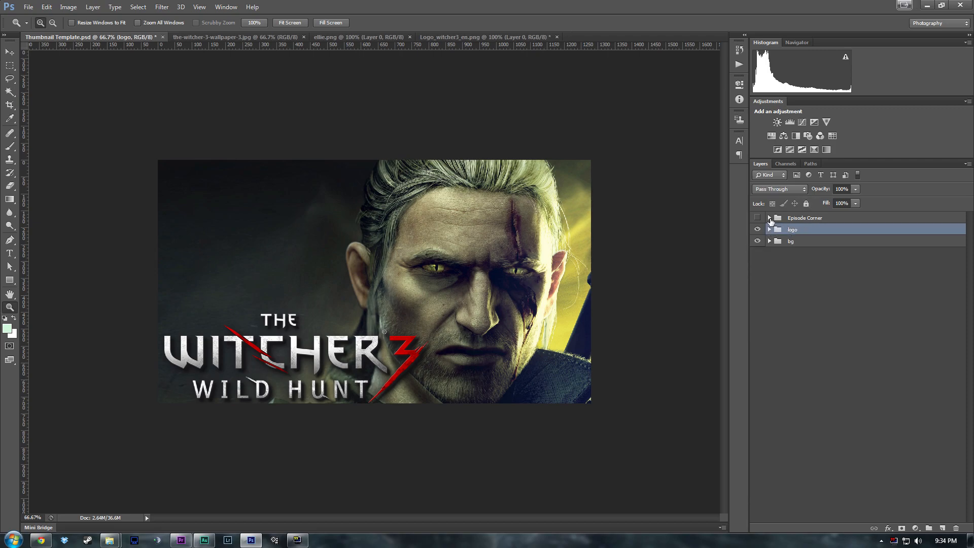
left_click(769, 217)
left_click(758, 218)
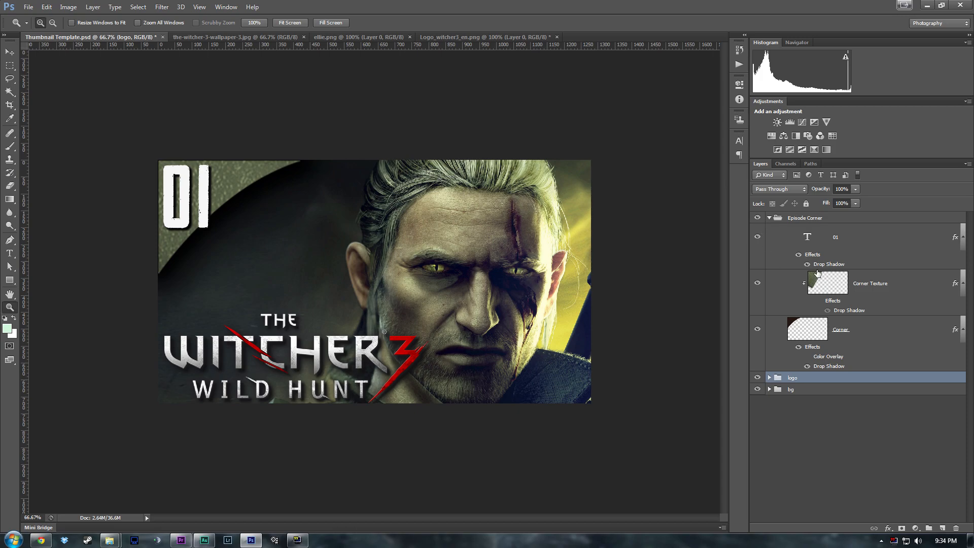
left_click(809, 243)
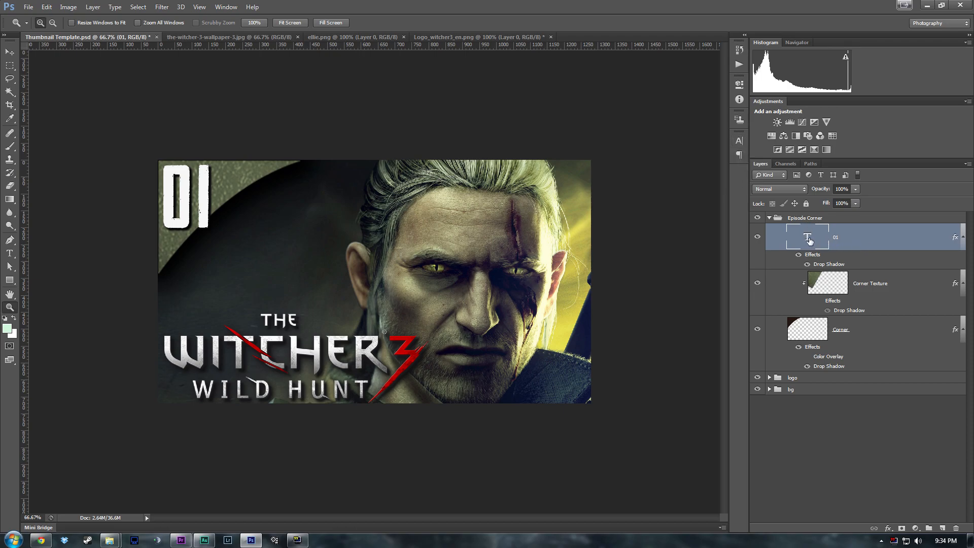
double_click(845, 236)
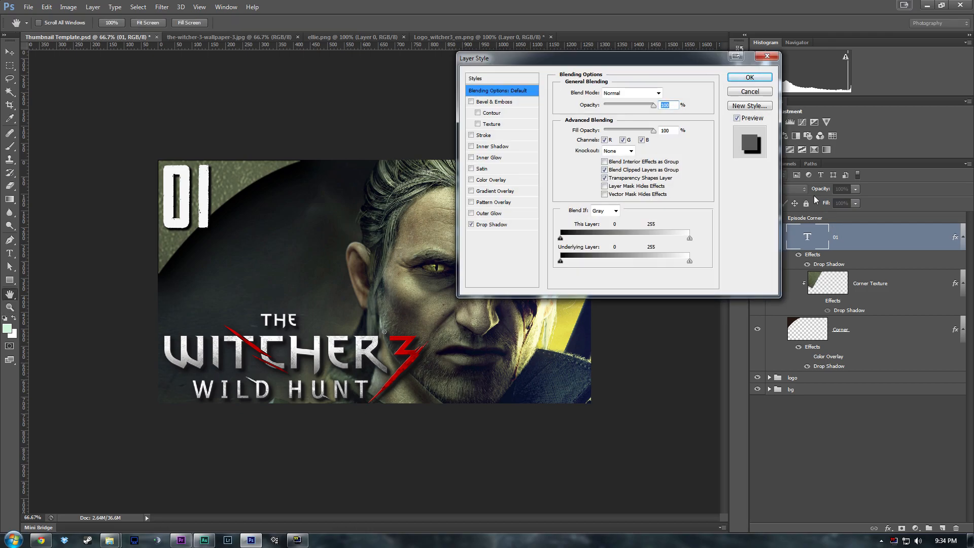
left_click(759, 92)
double_click(812, 240)
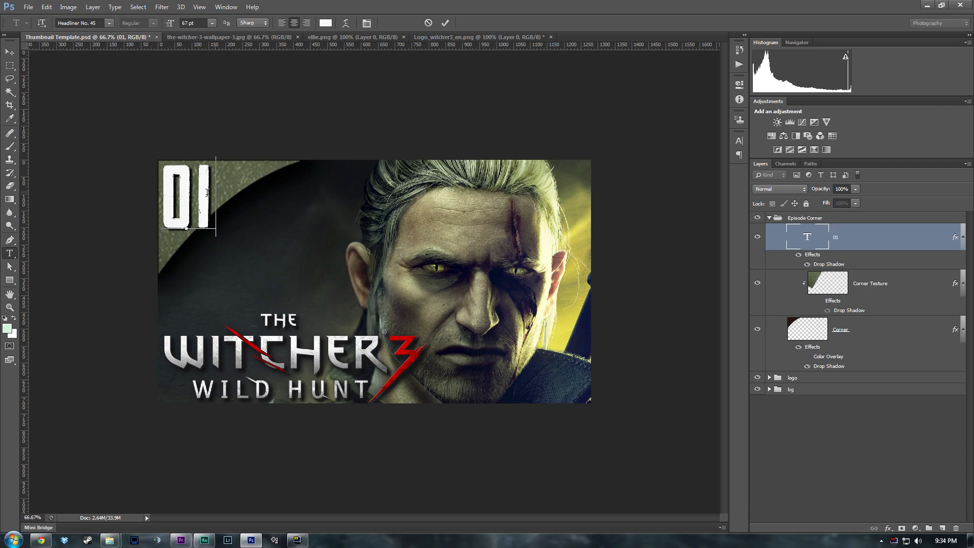
key("ctrl+a")
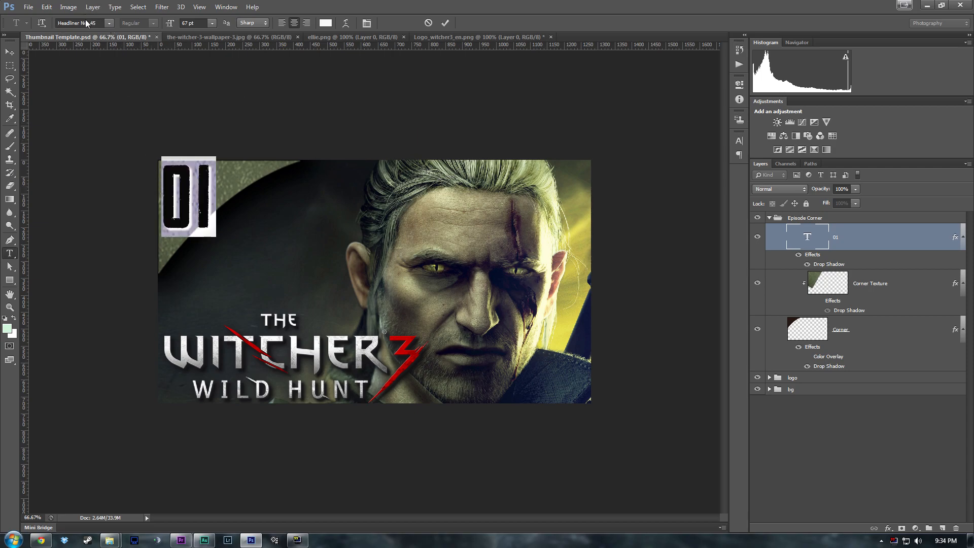
key("Escape")
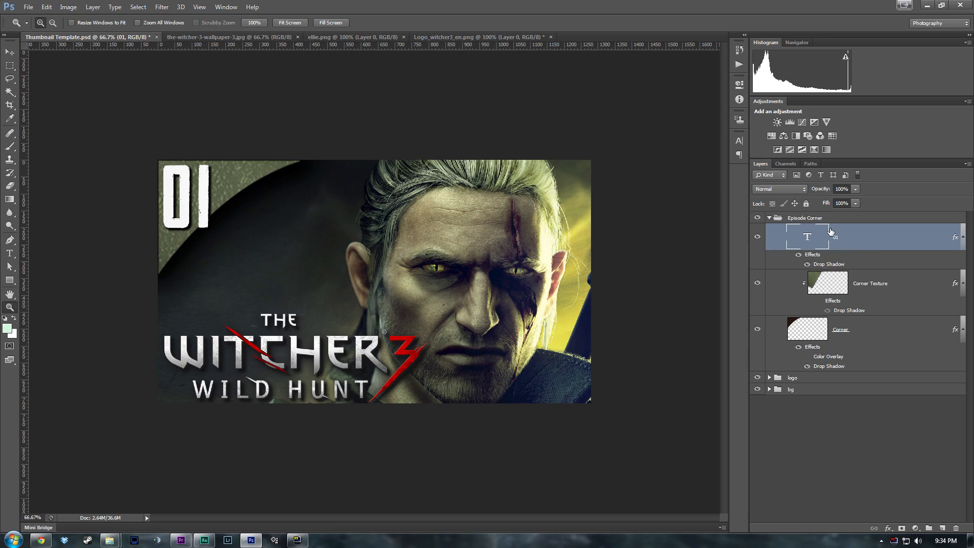
- Look up the MasonSerReg font in the fansite kit's Font folder and set the 01 text's font to MasonSerifRegular
left_click(739, 144)
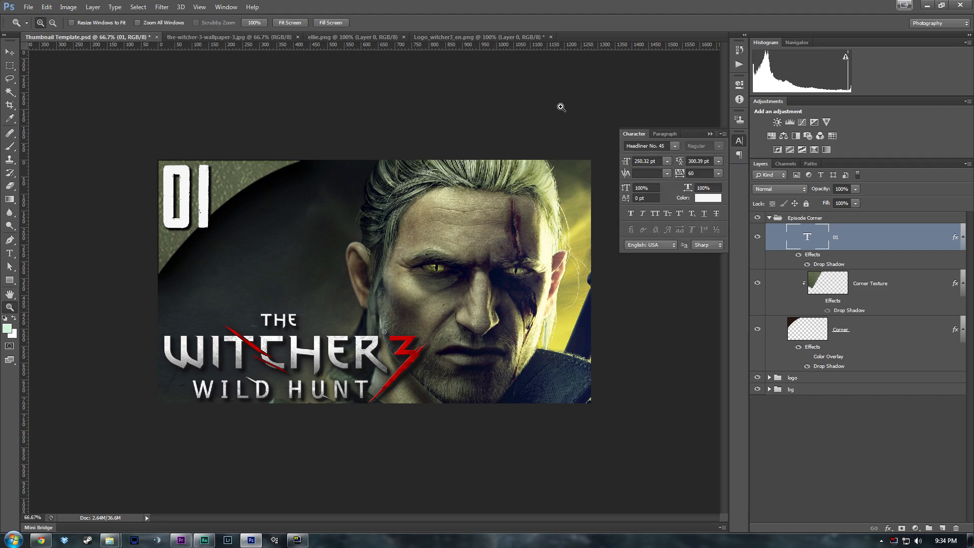
left_click(225, 7)
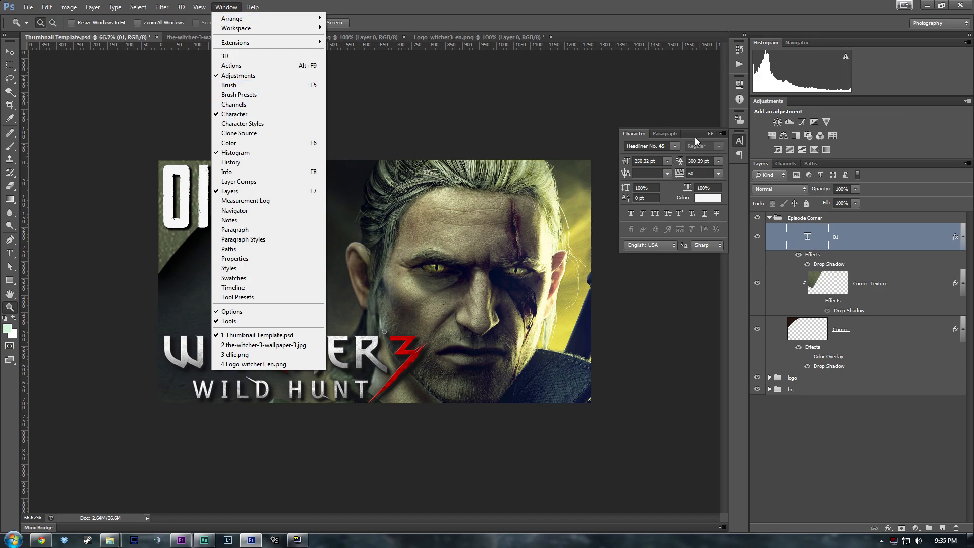
key("Escape")
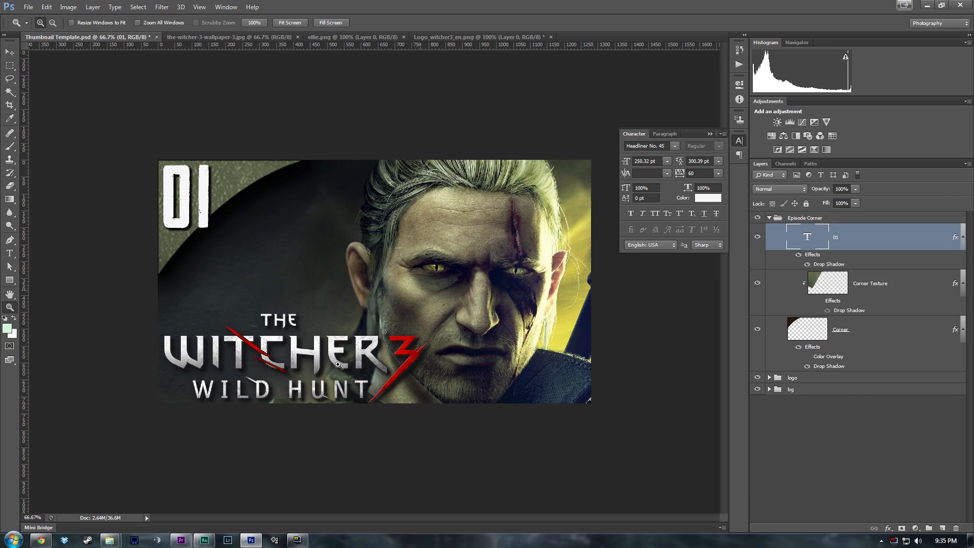
mouse_move(109, 544)
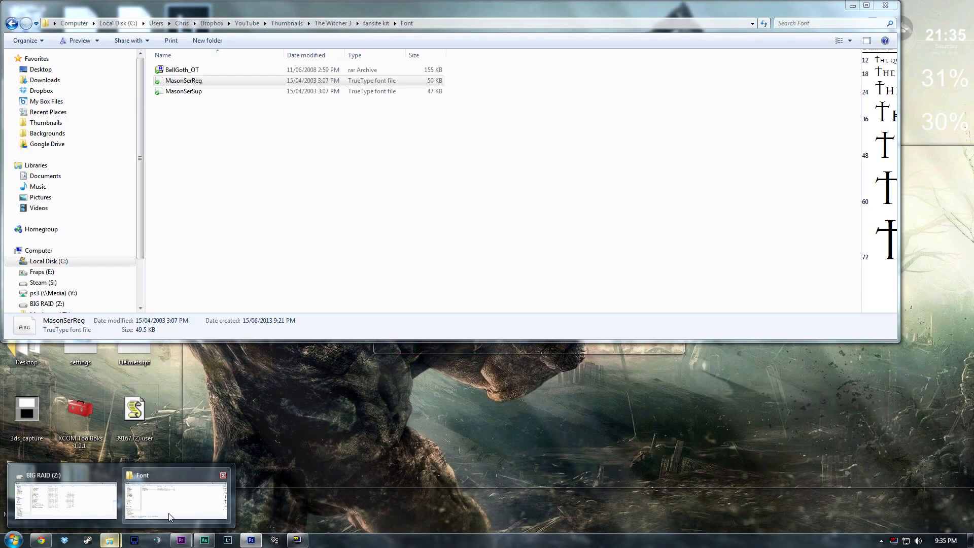
left_click(176, 500)
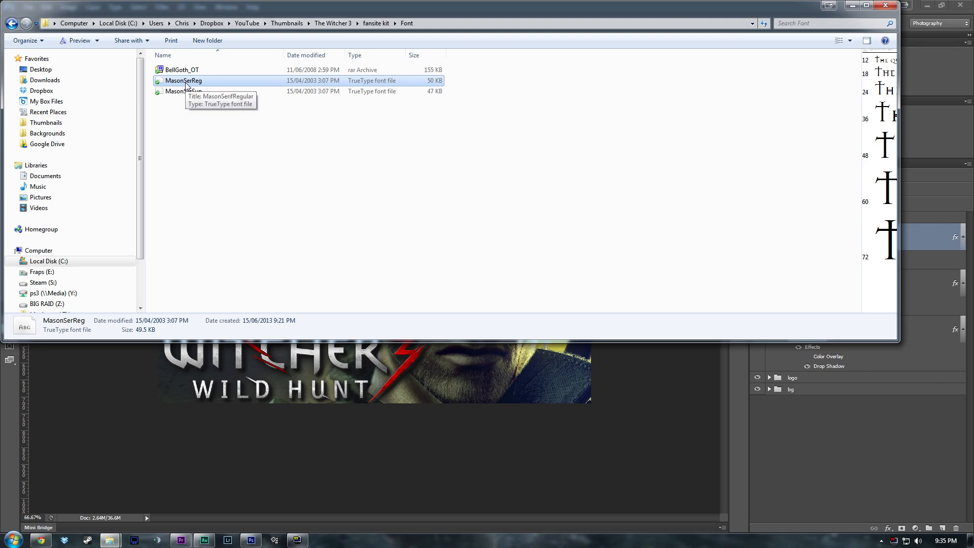
key("alt+Tab")
left_click(675, 147)
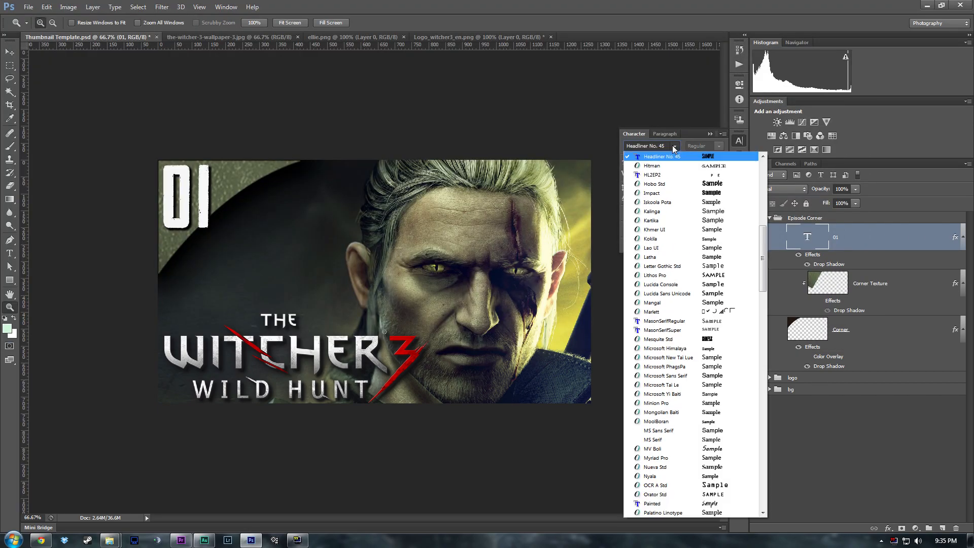
left_click(671, 155)
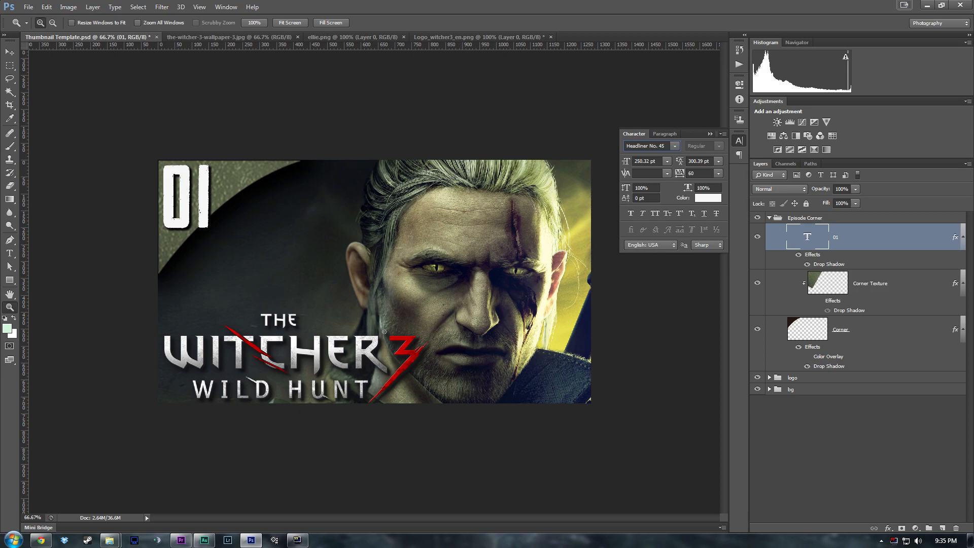
type("sonSerifReg...")
key("Return")
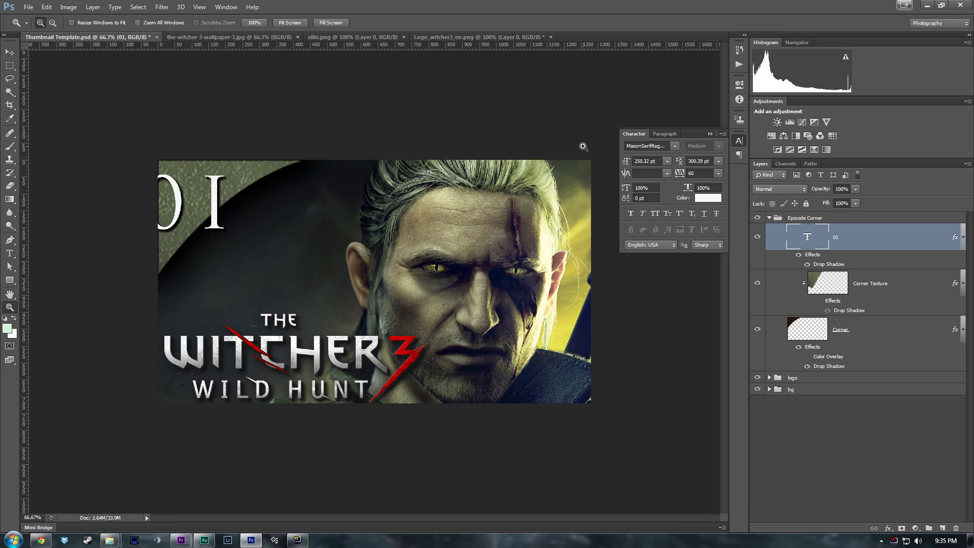
- Set the 01 text's tracking to -140 and reposition the number inside the thumbnail's episode corner
key("v")
left_click_drag(187, 202, 208, 203)
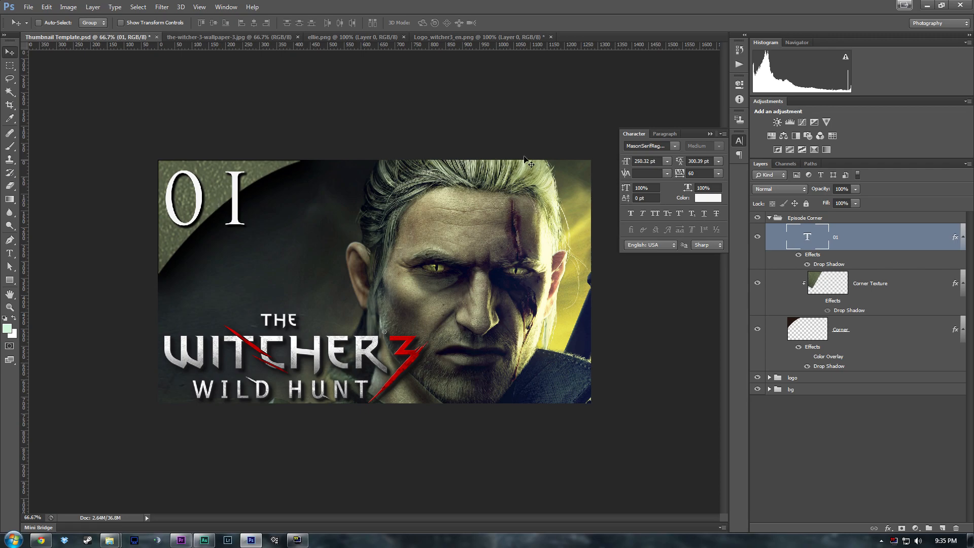
left_click(680, 173)
left_click_drag(681, 176, 680, 175)
type("v")
key("Escape")
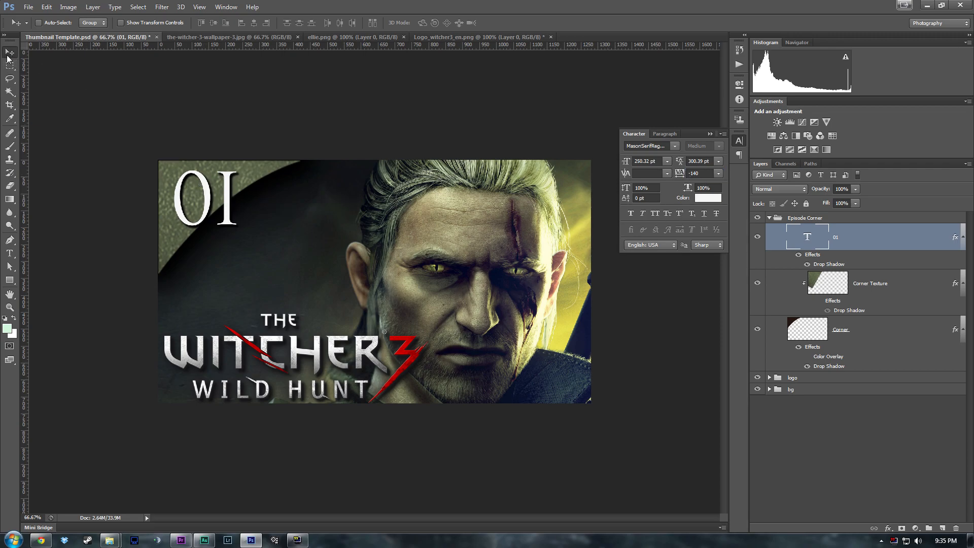
left_click_drag(215, 206, 206, 200)
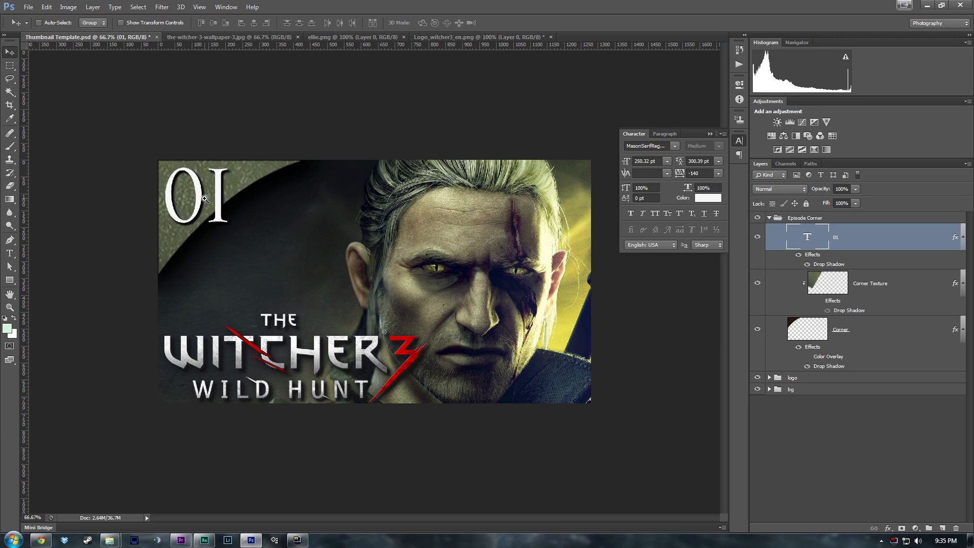
- Review the Drop Shadow settings of the 01 text layer and keep them as they are
key("z")
key("ctrl+minus")
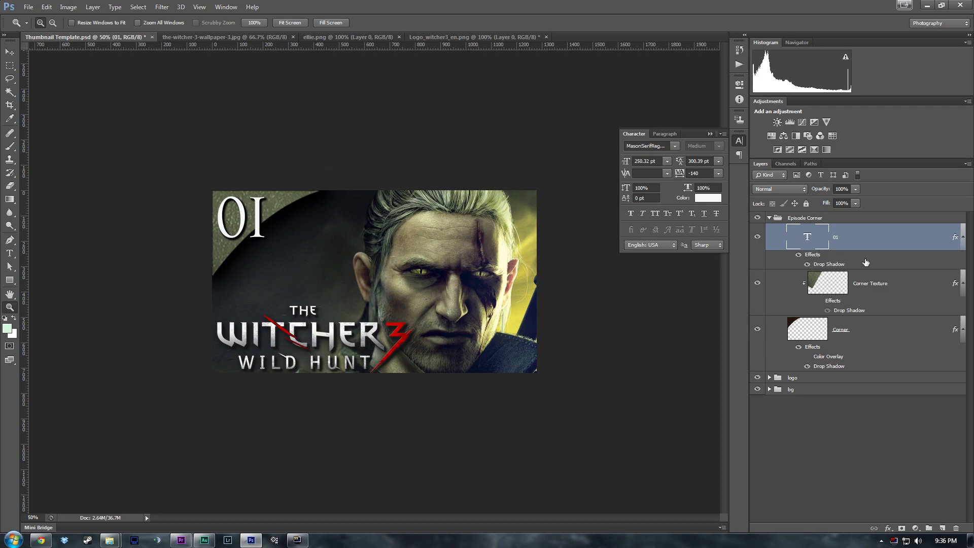
double_click(831, 265)
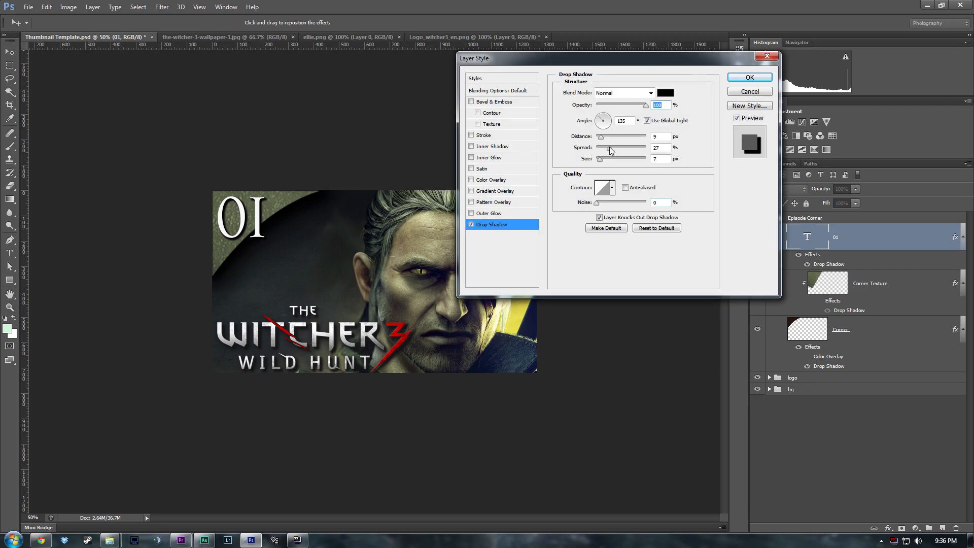
left_click(749, 78)
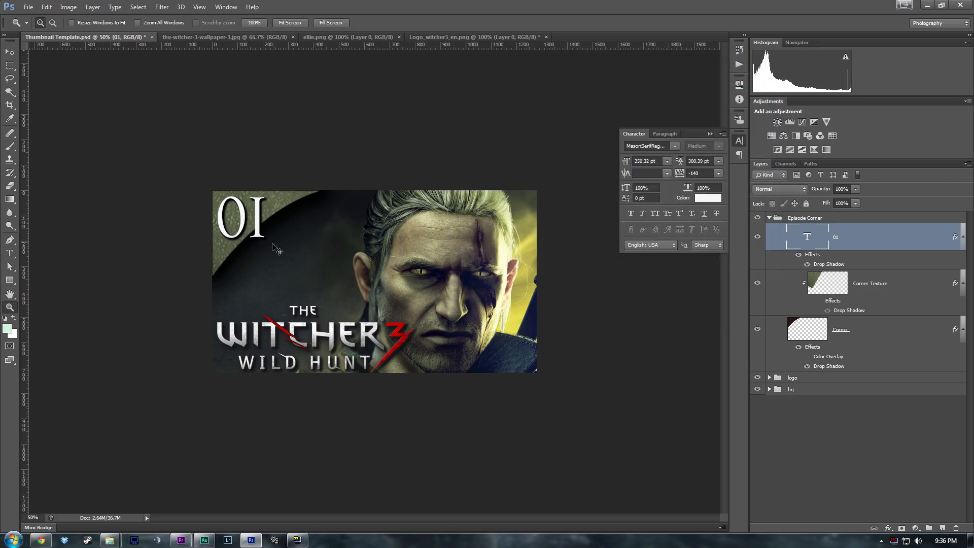
- Scale the 01 text down proportionally to about 220 pt
key("ctrl+t")
left_click_drag(263, 256, 256, 248)
key("Return")
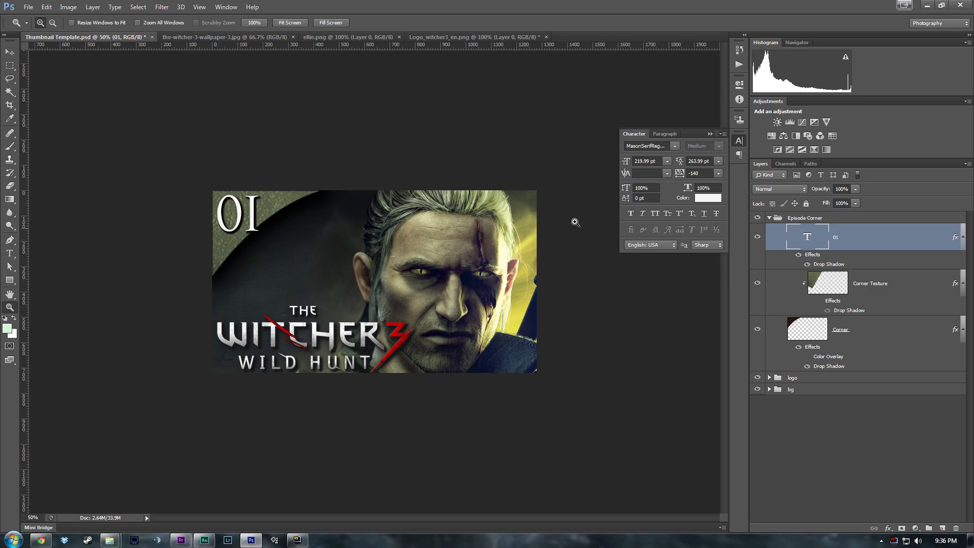
- Try recolouring the 01 text with the red c50000 sampled from the 3 in the Witcher logo
left_click(708, 198)
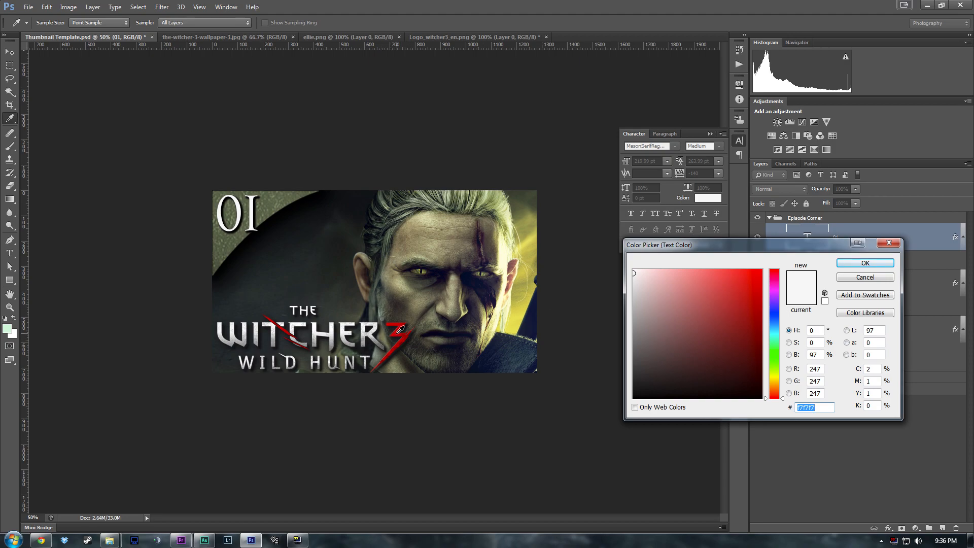
left_click(397, 332)
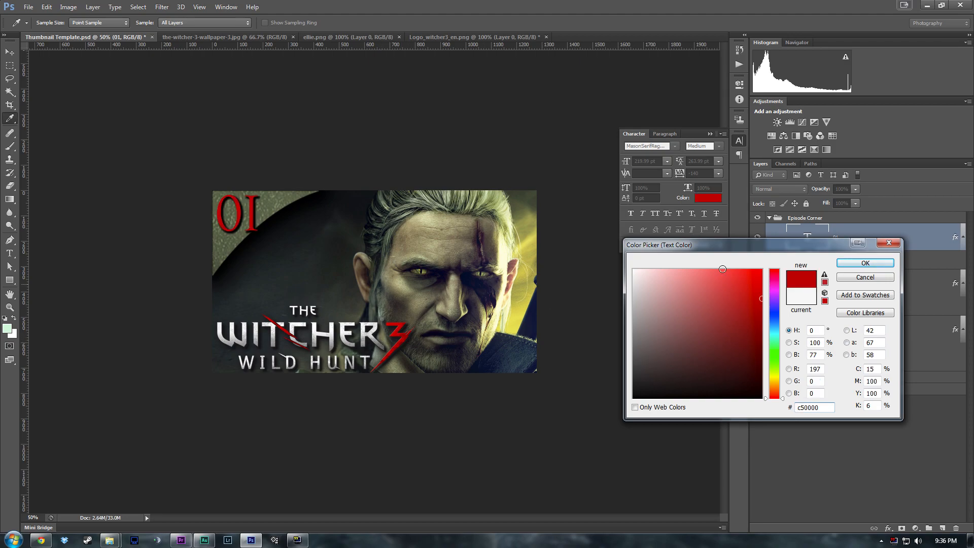
left_click(889, 266)
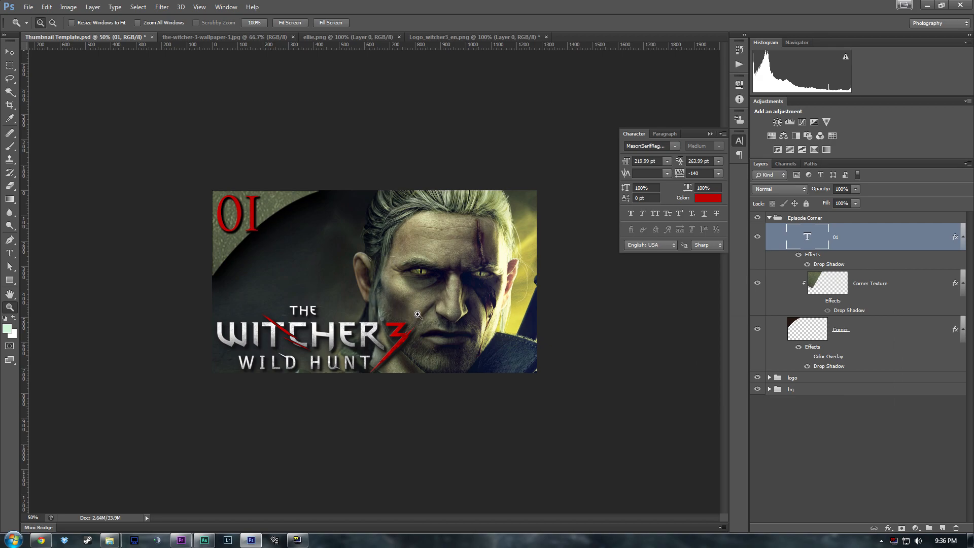
- Set the 01 text's colour to white, ffffff, and check how it reads at a small thumbnail size
left_click(709, 199)
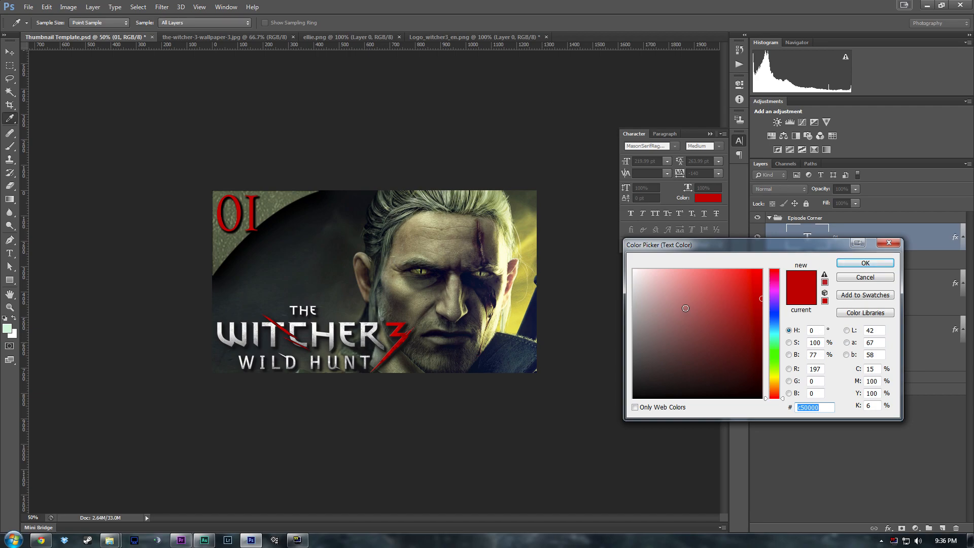
type("ffffff")
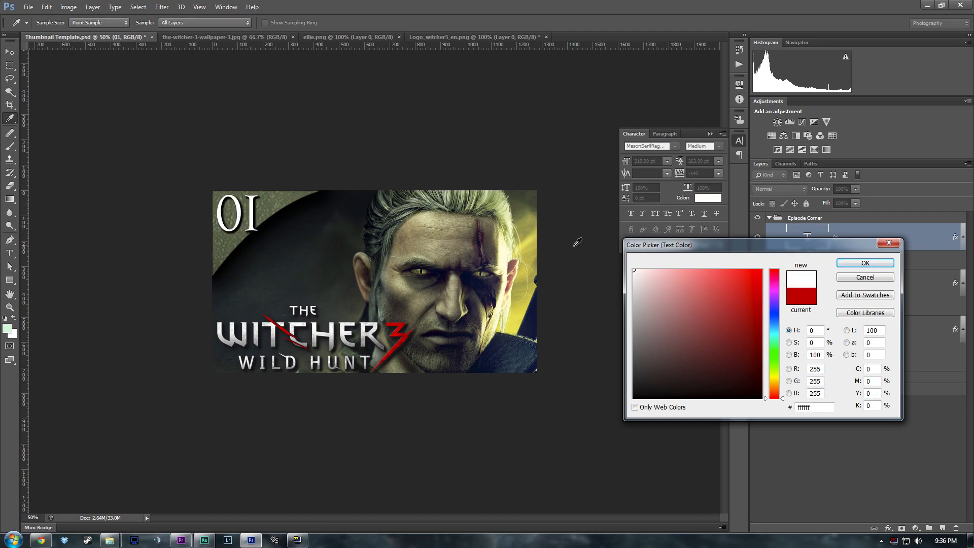
left_click(866, 263)
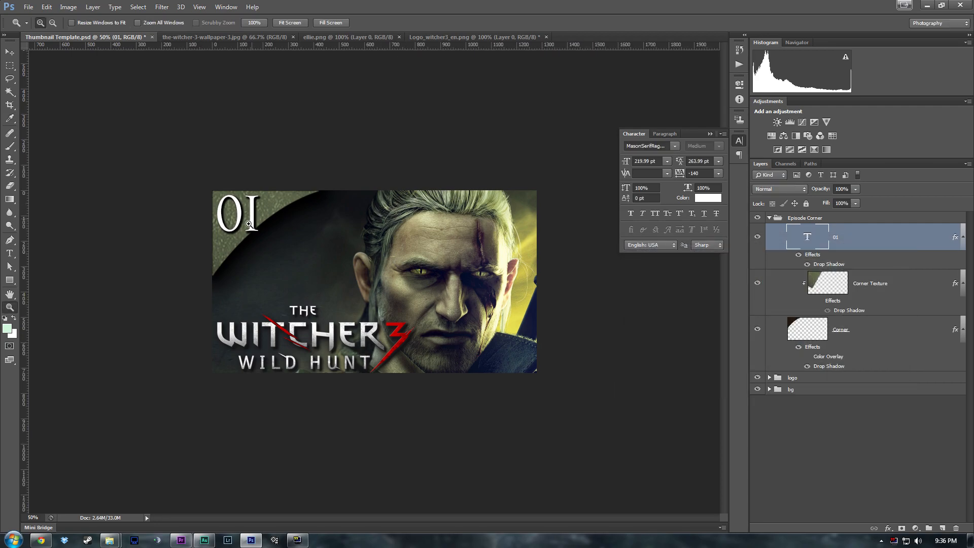
key("alt")
left_click(269, 257, "alt")
left_click(305, 258, "alt")
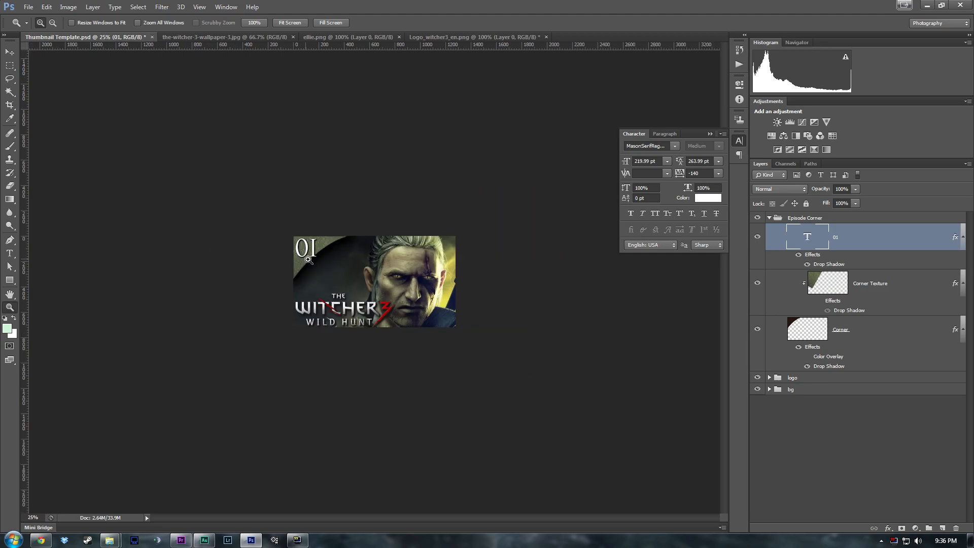
left_click(339, 261)
left_click(339, 261)
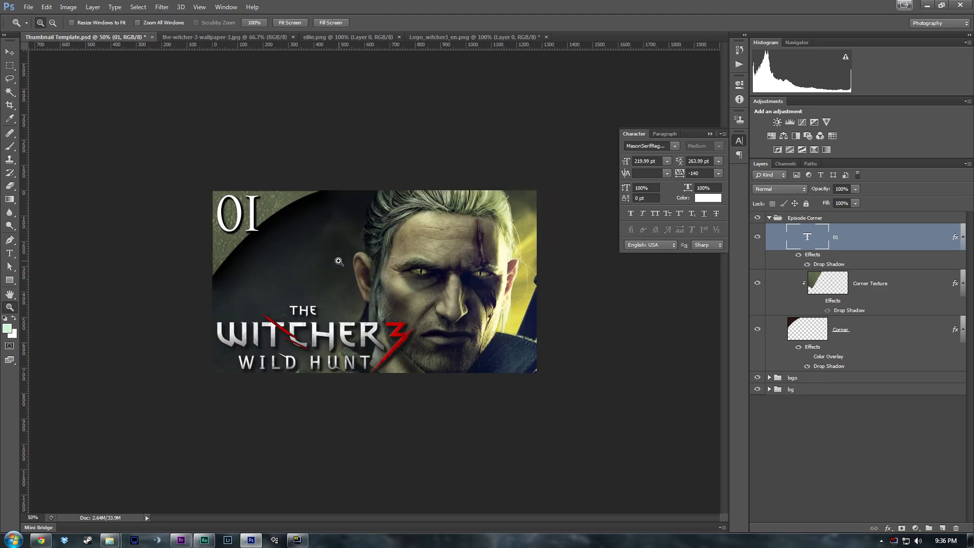
- Replace the episode number 01 with 1
key("t")
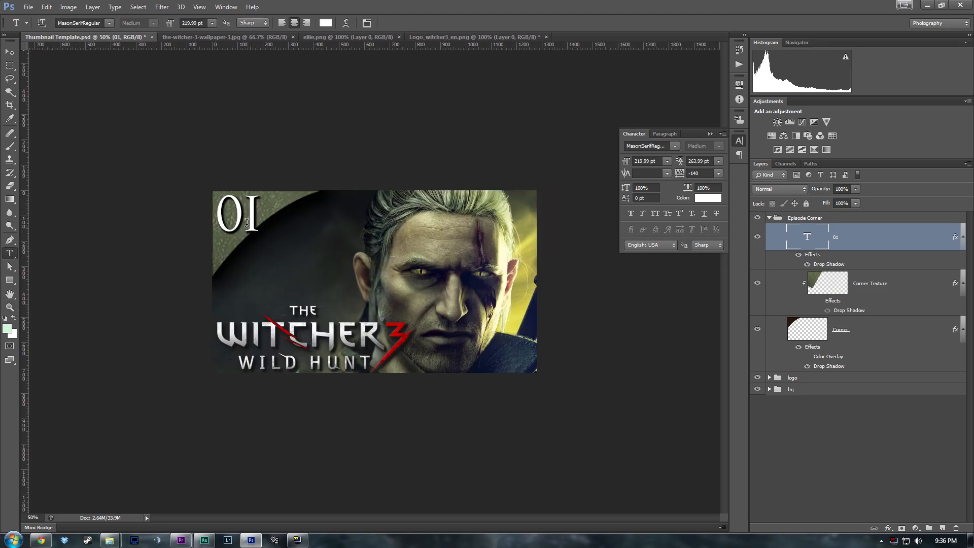
left_click_drag(244, 216, 229, 215)
double_click(256, 210)
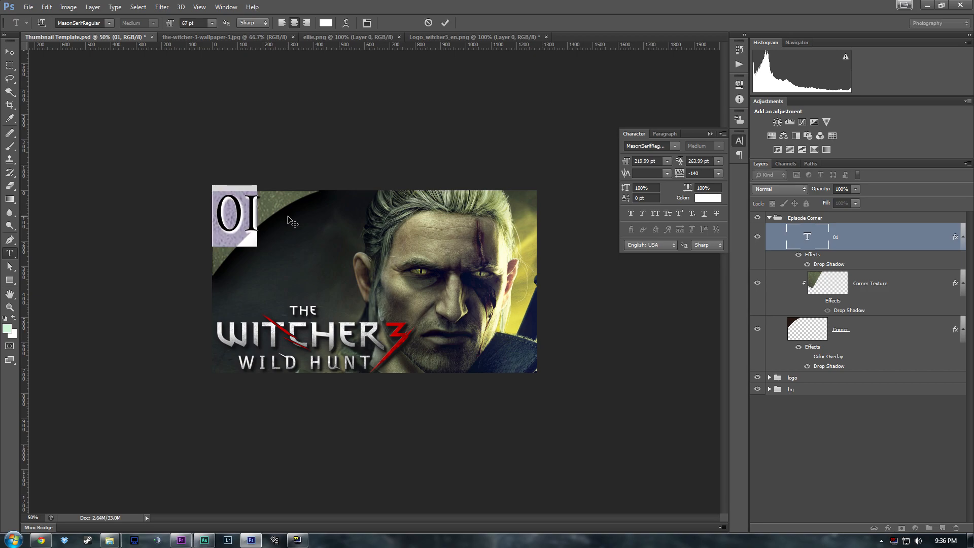
type("1")
key("ctrl+Return")
- Nudge the number 1 into the outer corner of the thumbnail
key("v")
key("shift+Left")
key("shift+Left")
key("shift+Down")
key("shift+Up")
key("shift+Up")
key("shift+Left")
key("shift+Left")
key("shift+Down")
- Try two-digit episode numbers such as 22 in the corner text, ending with a single 1 again
key("t")
left_click(243, 220)
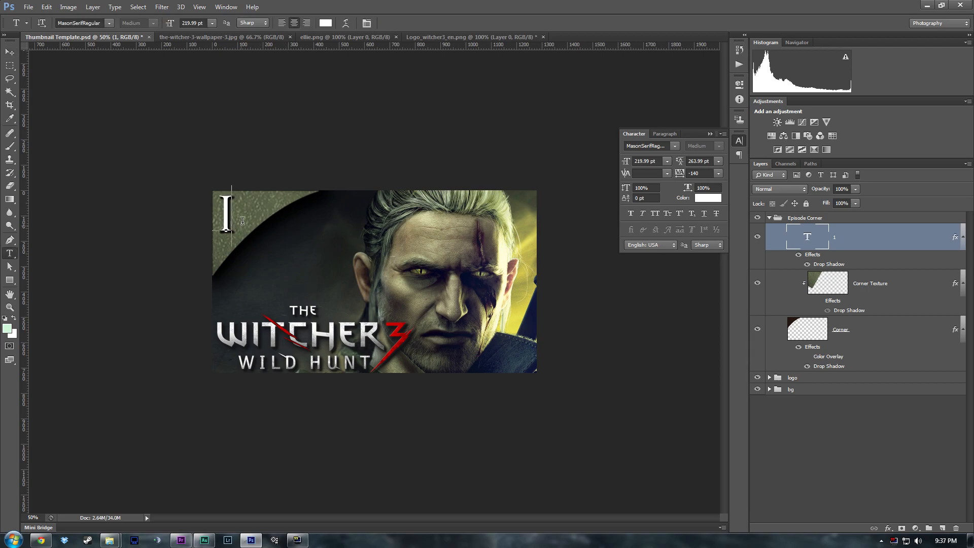
left_click_drag(243, 221, 214, 218)
type("22")
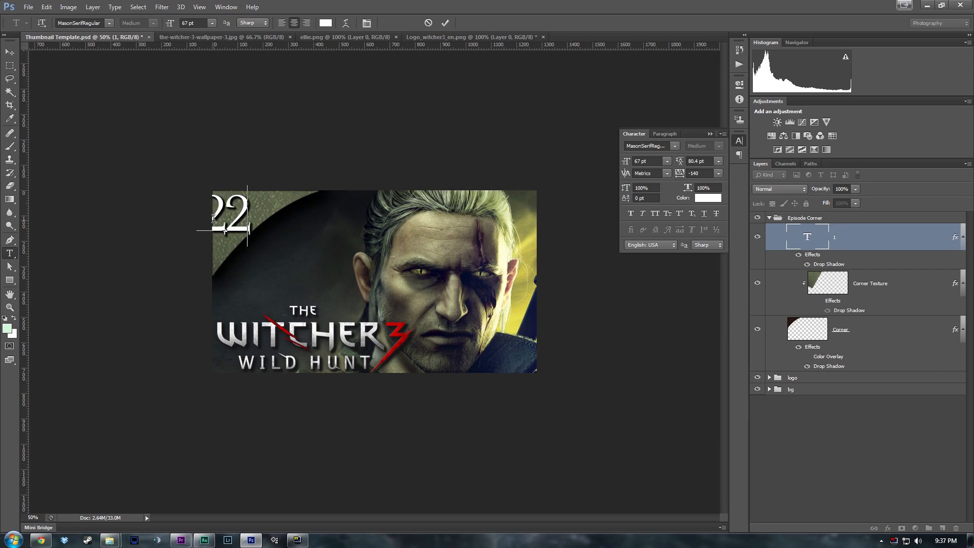
key("BackSpace")
key("BackSpace")
type("II")
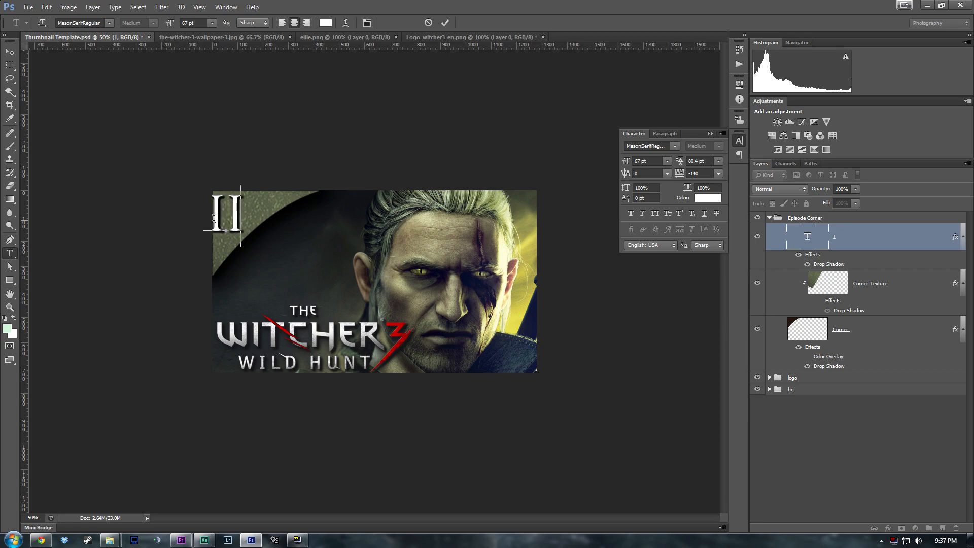
key("BackSpace")
key("BackSpace")
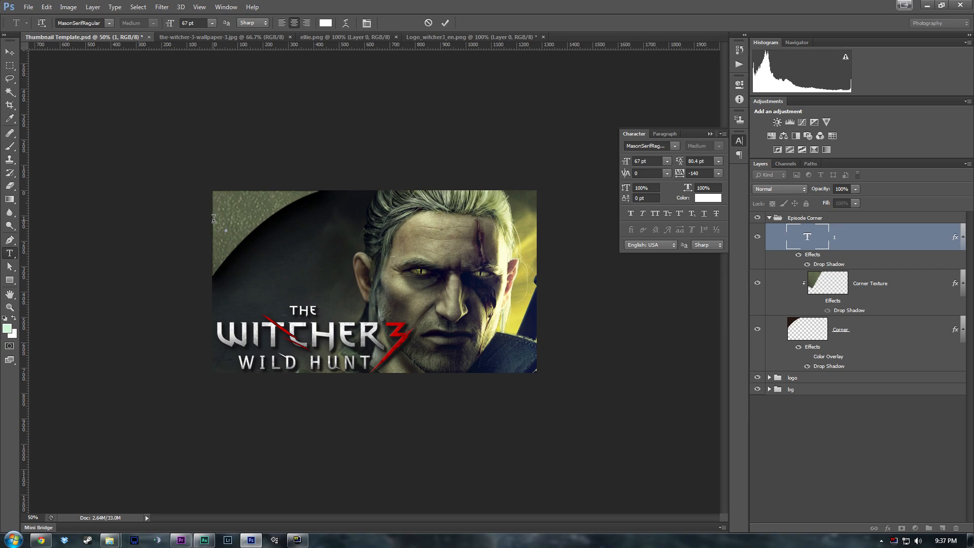
type("II")
key("BackSpace")
key("BackSpace")
type("I")
left_click(259, 228)
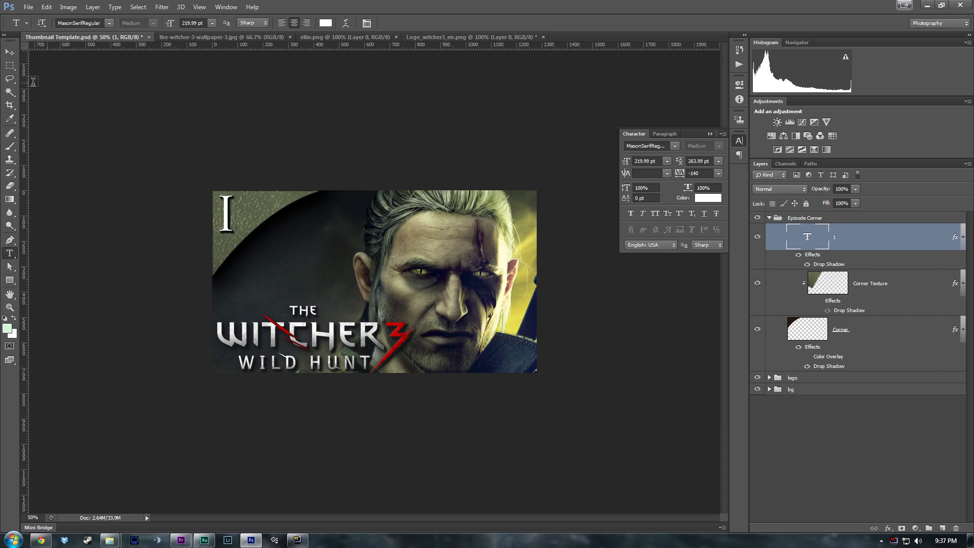
left_click(7, 53)
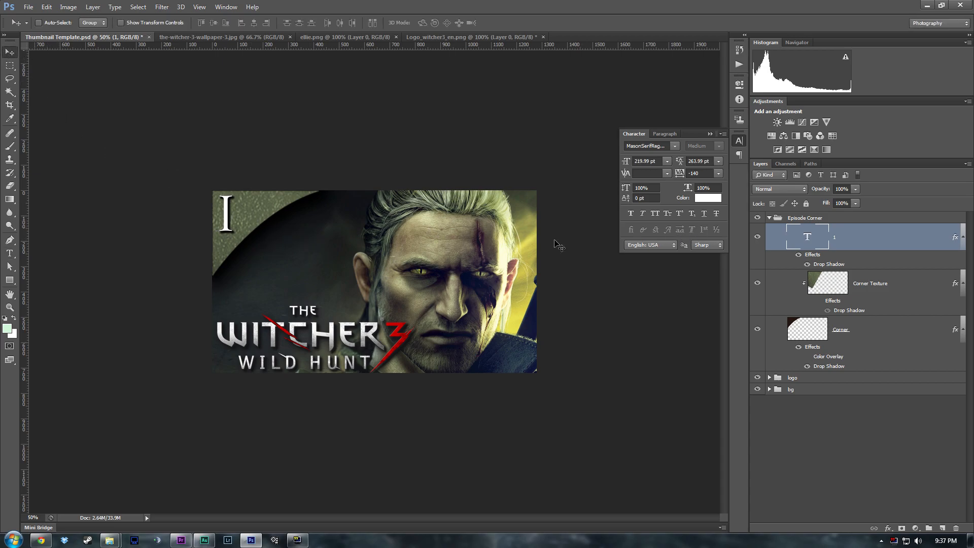
- Compare the corner with and without Corner Texture, leave that layer hidden, and turn on the Corner layer's Color Overlay effect
left_click(758, 284)
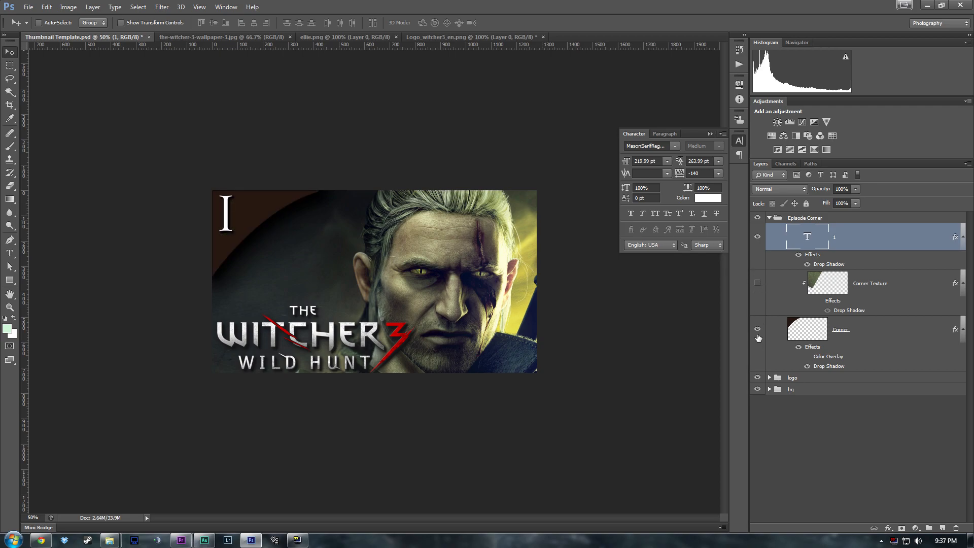
left_click(758, 284)
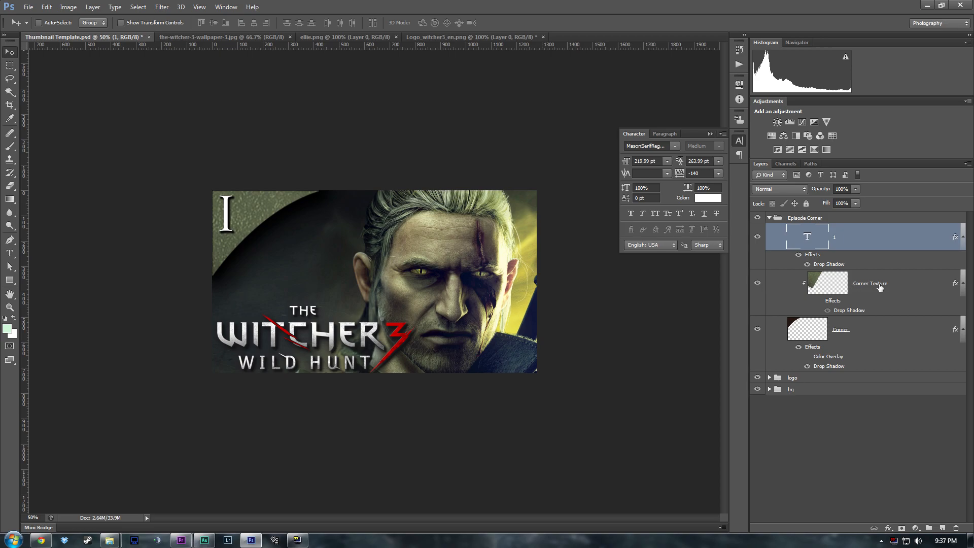
left_click(758, 283)
left_click(758, 329)
left_click(758, 330)
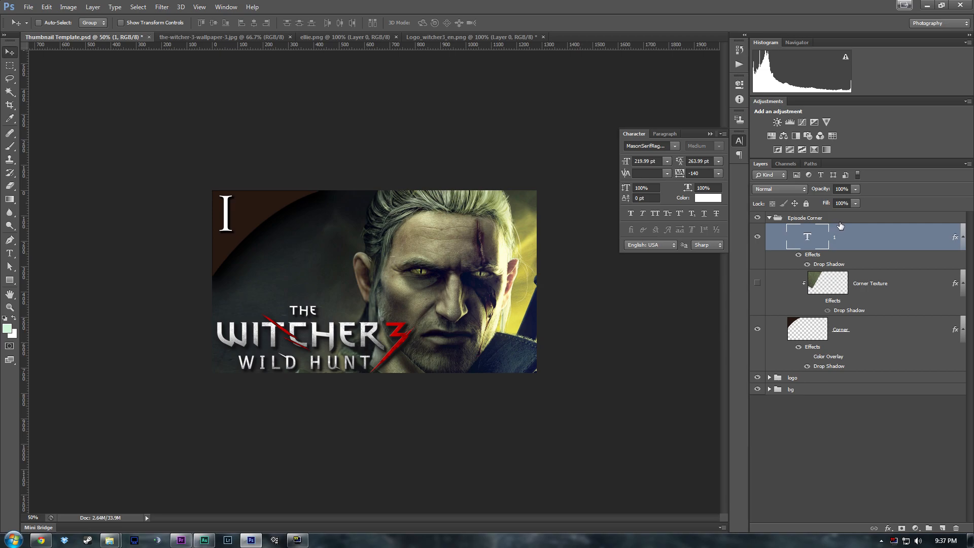
left_click(808, 358)
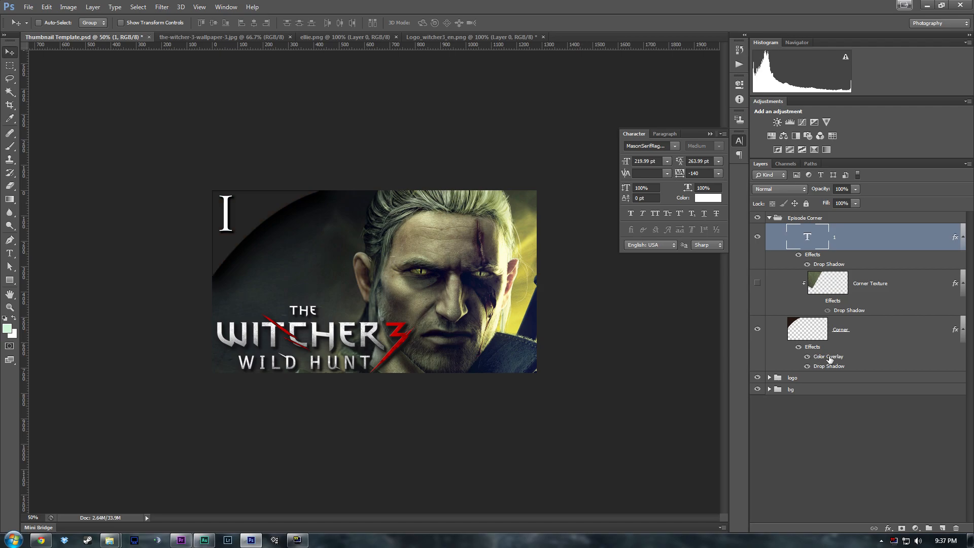
- Try a turquoise colour, #32dbd5, for the Corner layer's Color Overlay
double_click(829, 357)
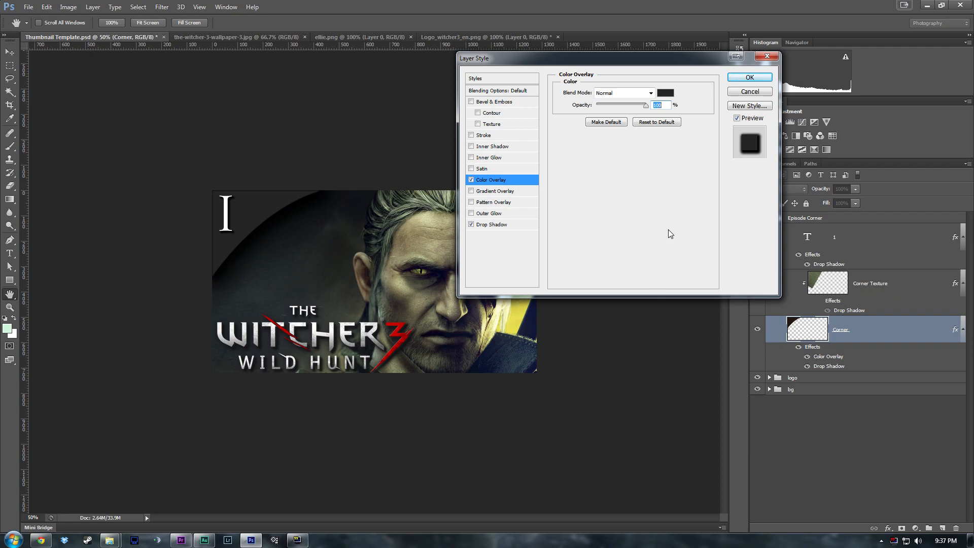
left_click_drag(539, 63, 473, 146)
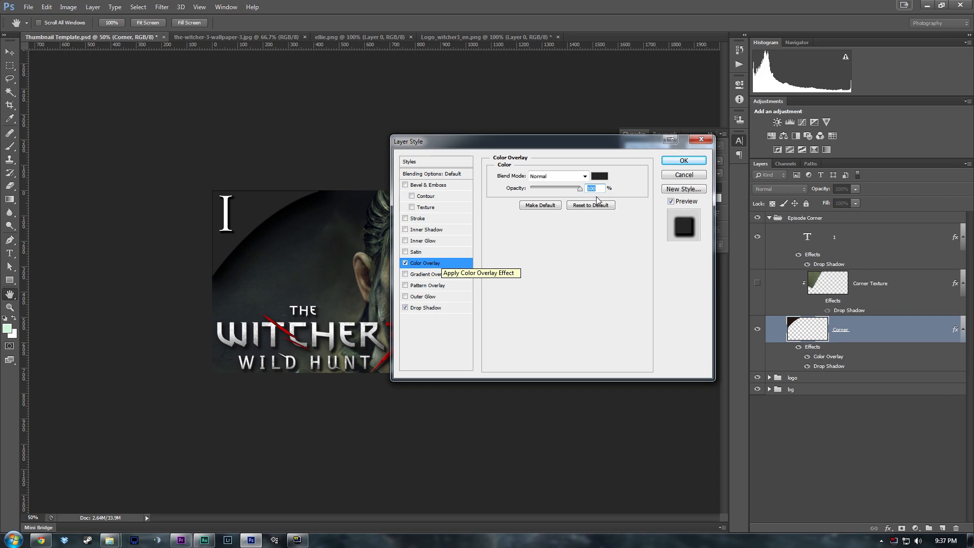
left_click(600, 176)
left_click(733, 287)
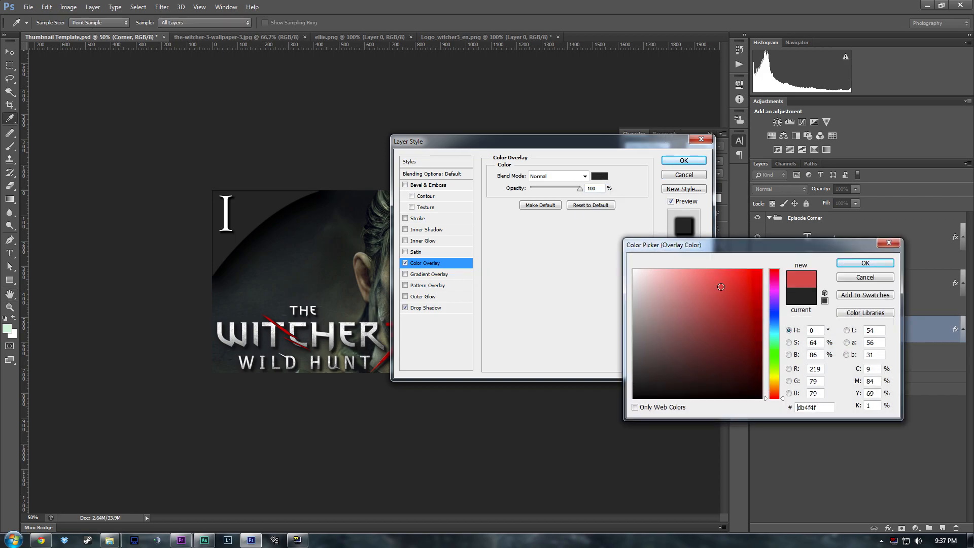
left_click_drag(778, 292, 776, 335)
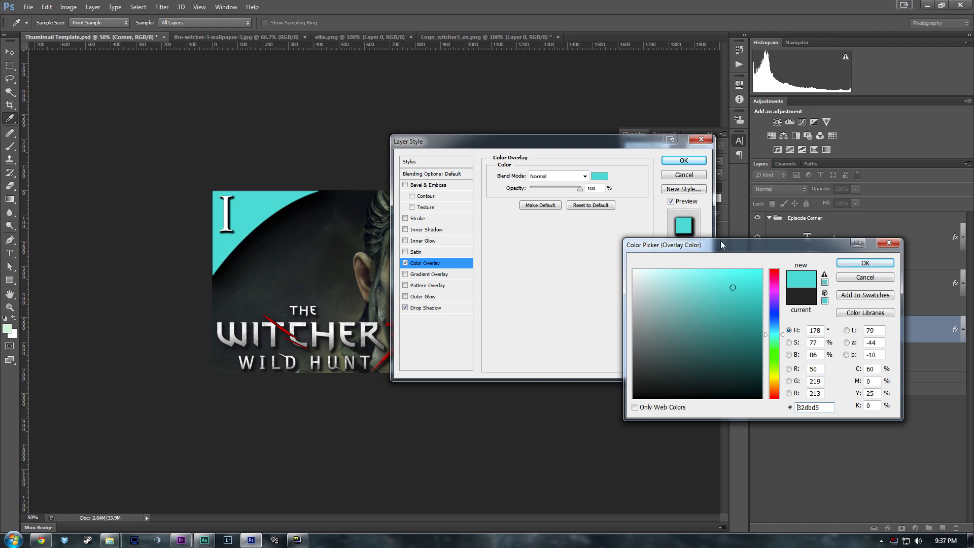
left_click_drag(690, 245, 761, 210)
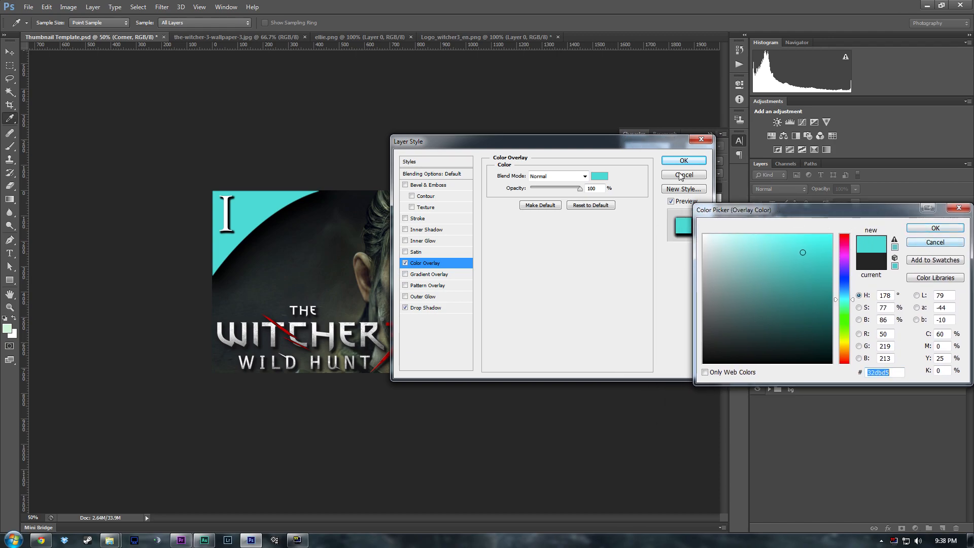
left_click(935, 242)
- Set the Corner layer's overlay colour to yellow #c0b654, sampled from the wallpaper beside the character
left_click_drag(635, 142, 790, 76)
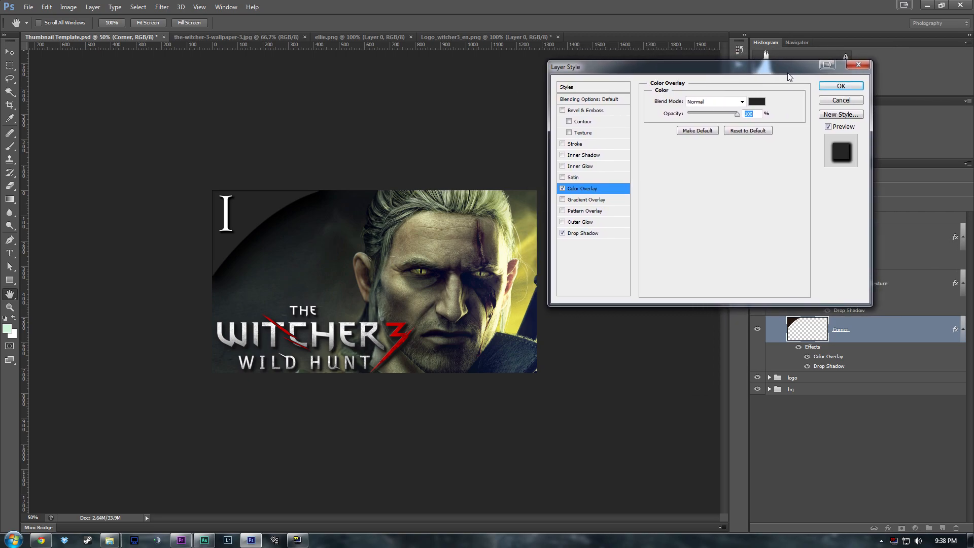
left_click(758, 104)
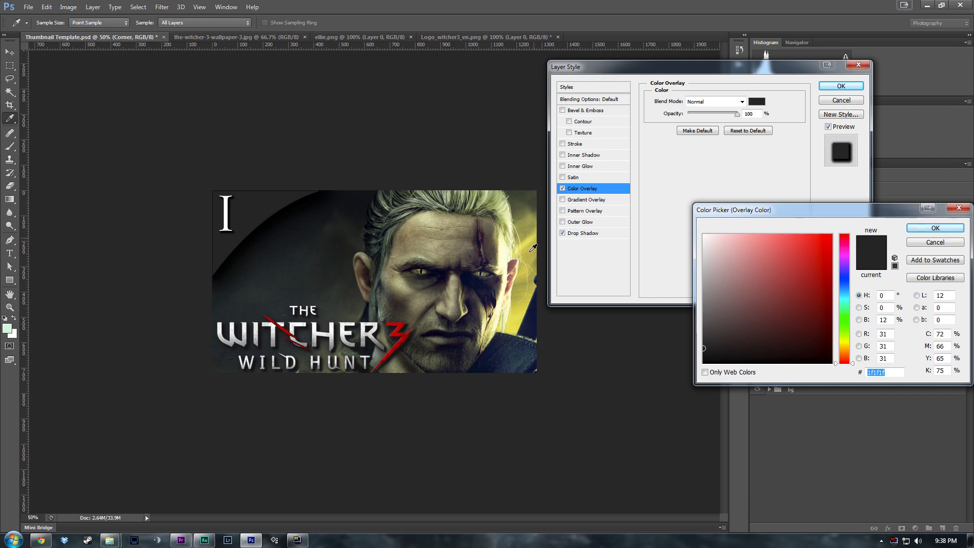
left_click(534, 247)
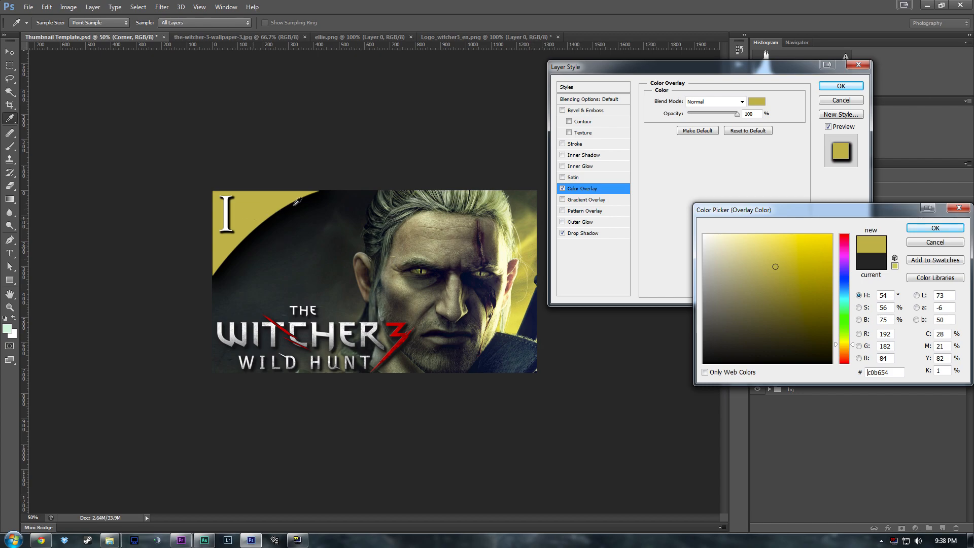
left_click(935, 228)
left_click(841, 85)
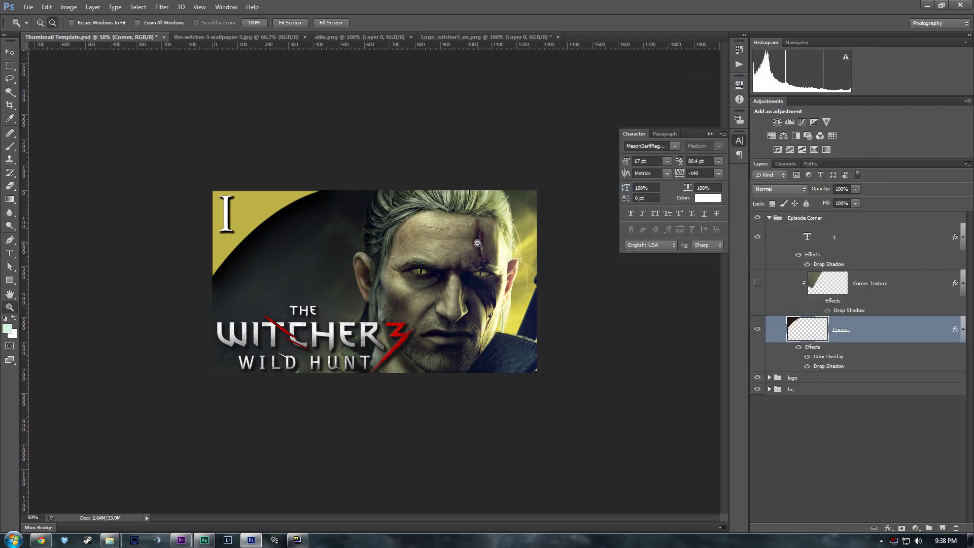
- Examine how the yellow episode corner reads at small thumbnail sizes and up close
left_click(472, 246, "alt")
left_click(417, 261, "alt")
left_click(417, 261, "alt")
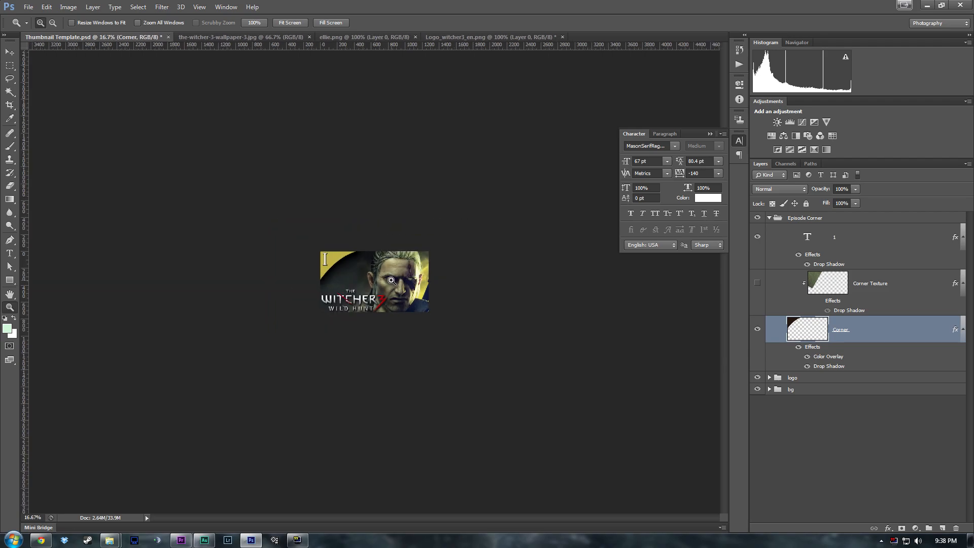
left_click(392, 280)
left_click(391, 280)
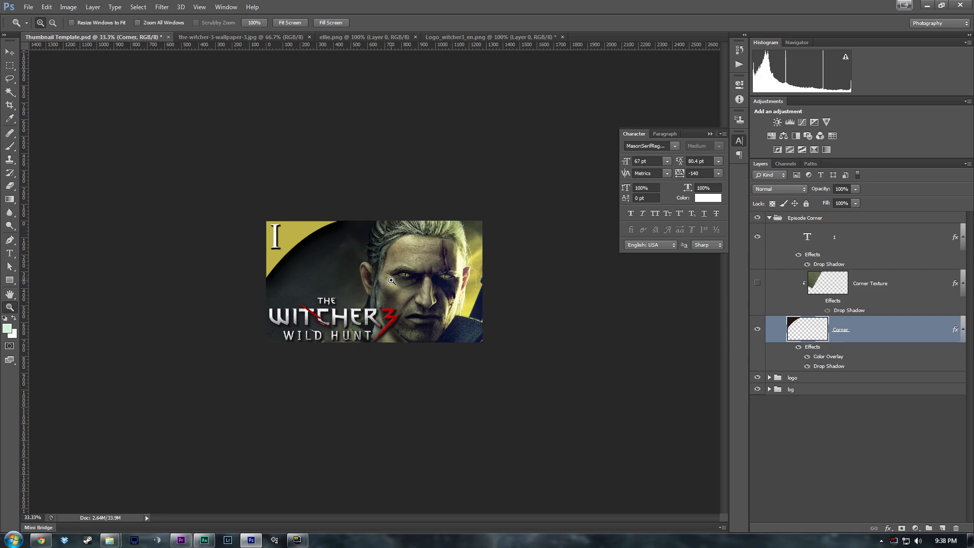
left_click(391, 280)
left_click(391, 280)
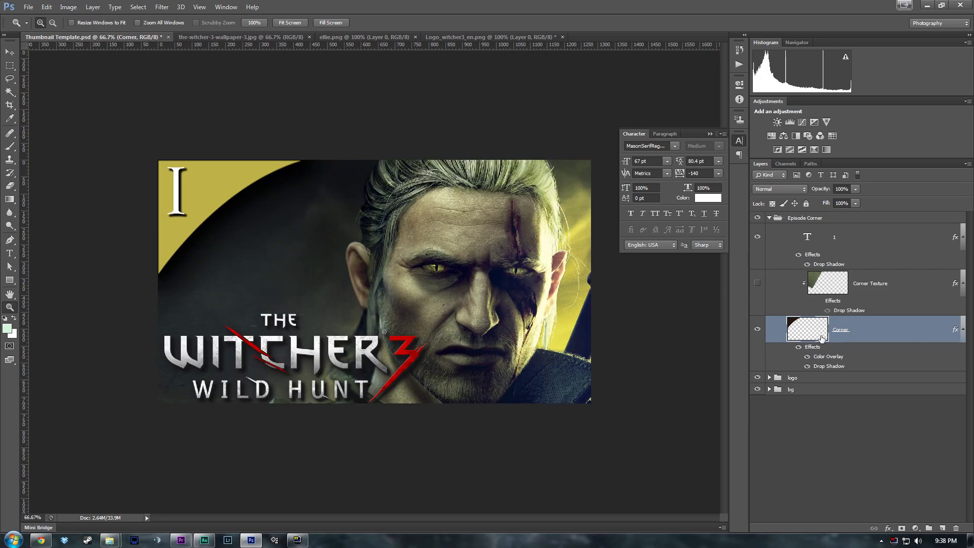
- Change the Corner layer's overlay colour to grey-green #5a6851, sampled from the character's hair
double_click(818, 355)
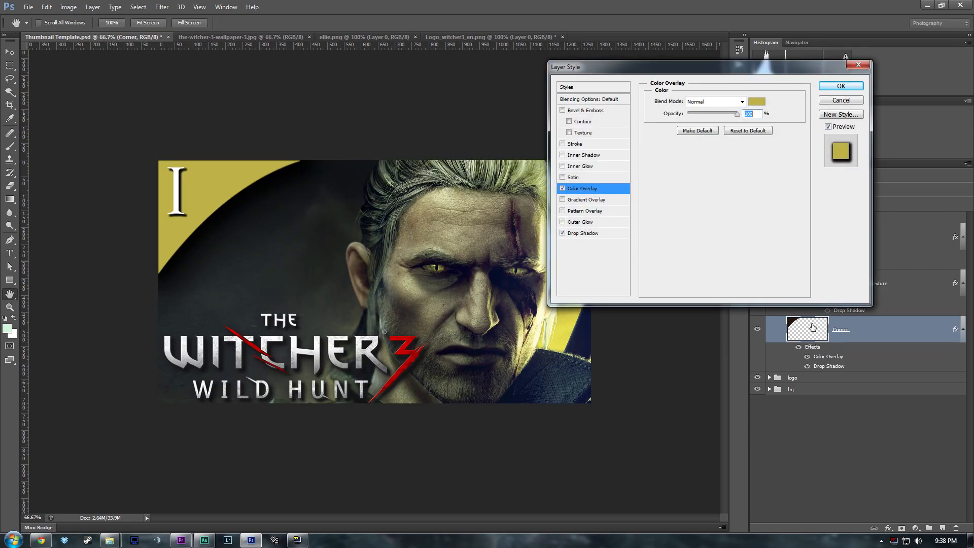
left_click(758, 103)
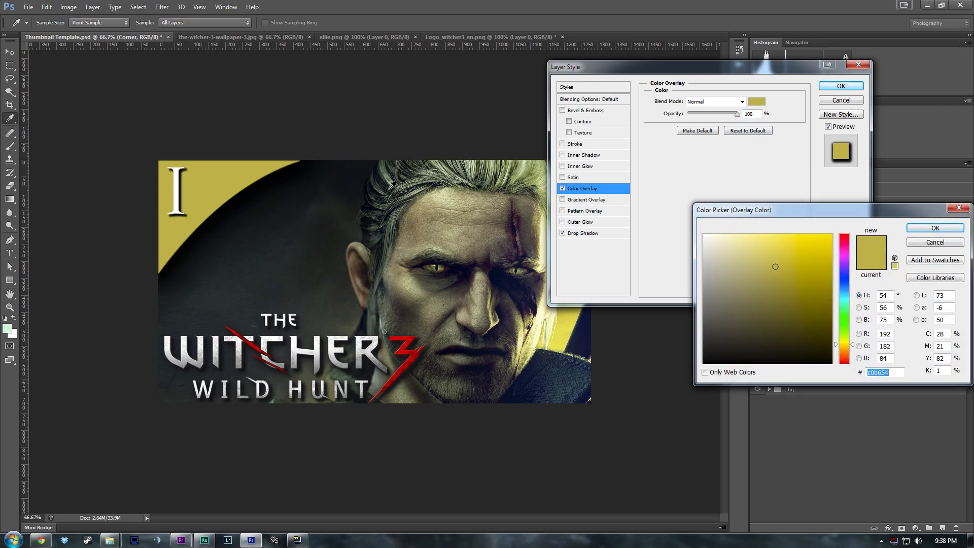
left_click(391, 179)
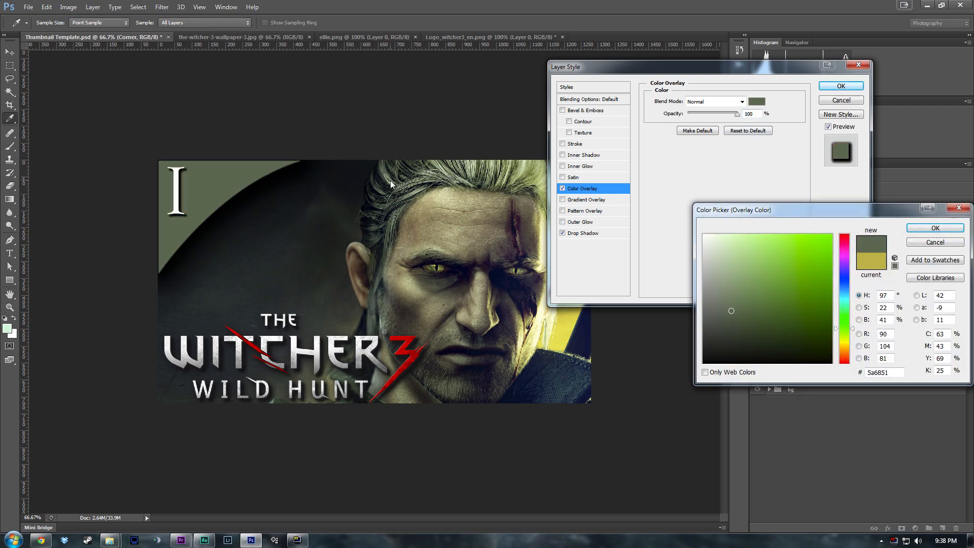
left_click(939, 229)
left_click(841, 87)
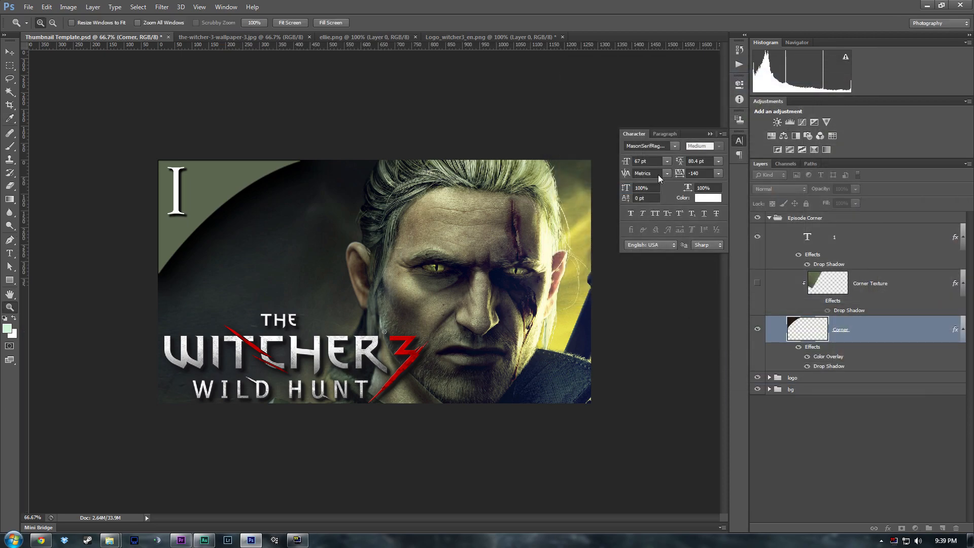
- Examine how the grey-green corner and the number look at small thumbnail sizes
left_click(362, 203, "alt")
left_click(364, 206, "alt")
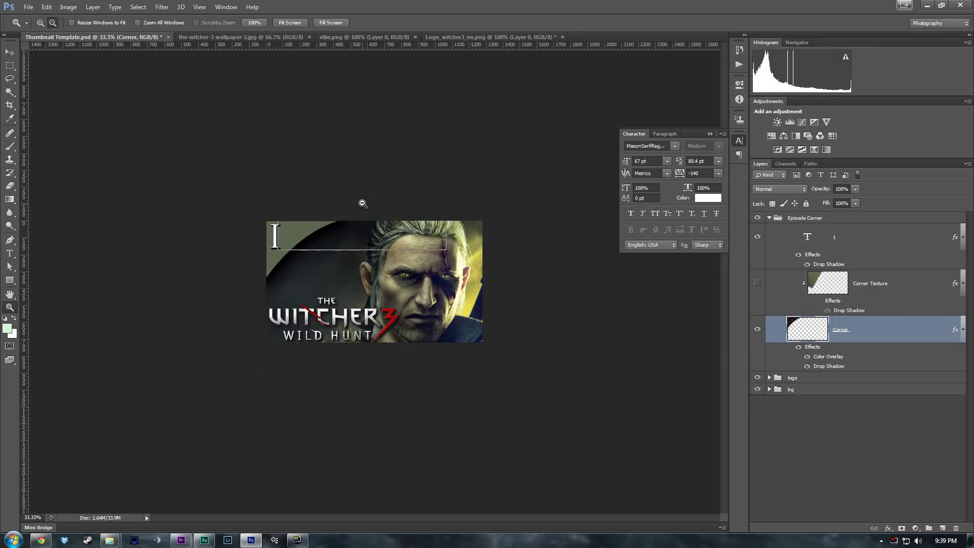
left_click(363, 206, "alt")
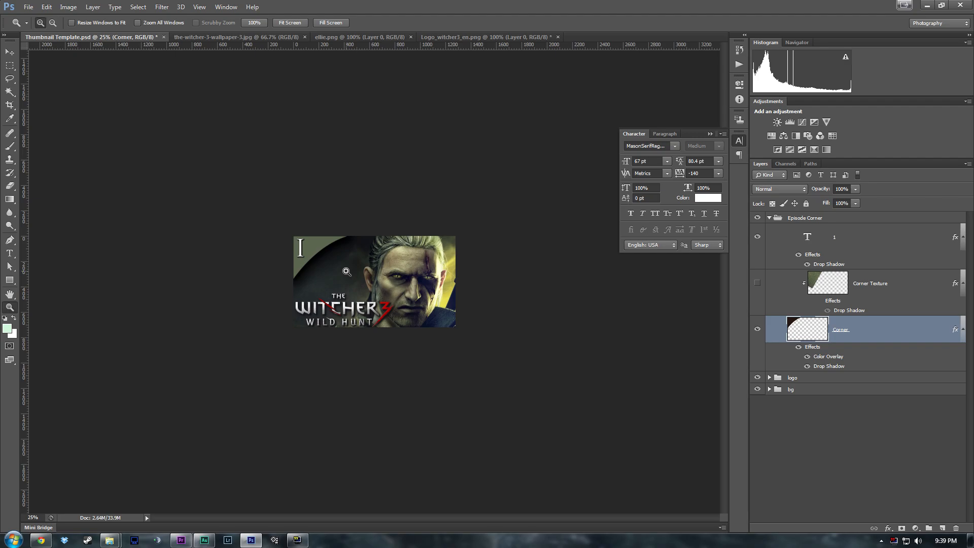
left_click(349, 272, "alt")
left_click(358, 273, "alt")
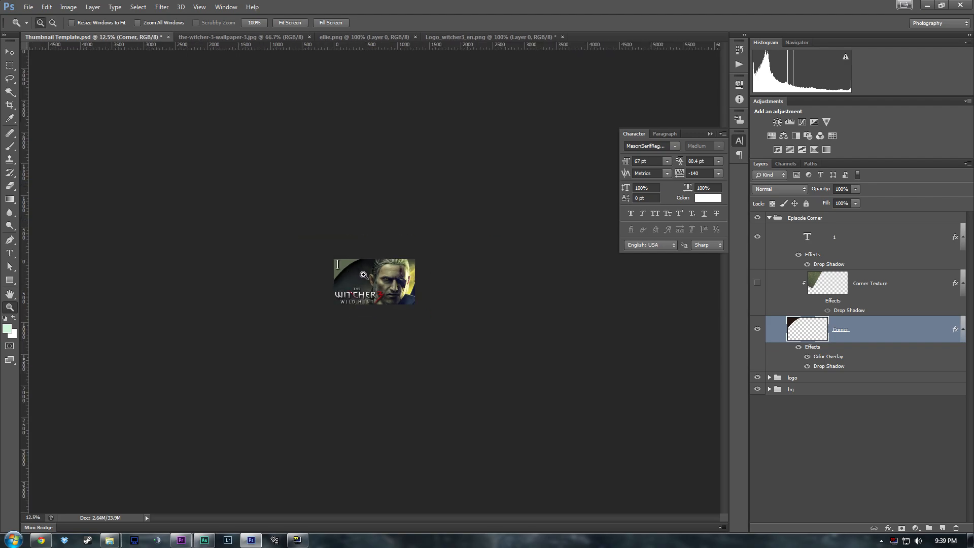
left_click(364, 274)
left_click(363, 274)
left_click(363, 275)
left_click(363, 274)
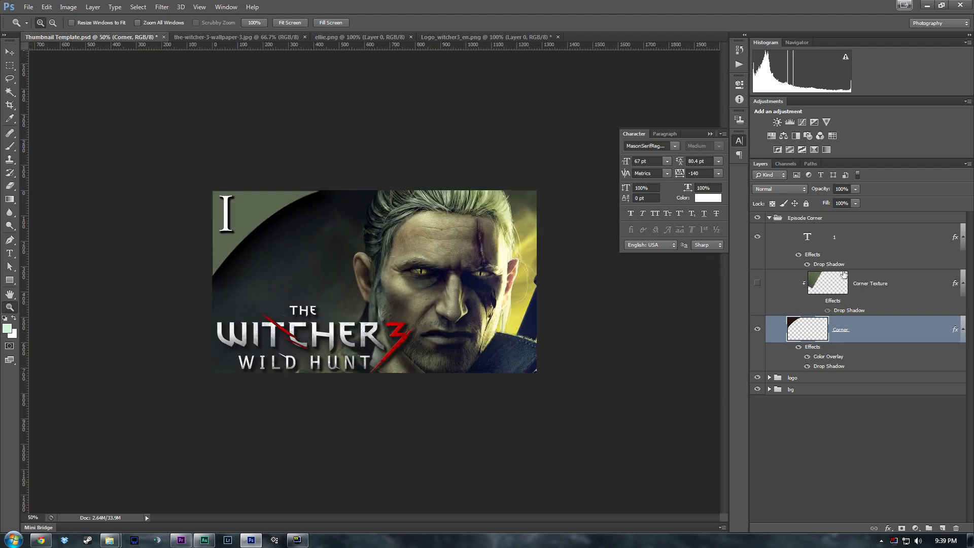
- Reopen the Corner layer's Color Overlay colour and try different shades, ending with bright magenta #ff00ea
double_click(832, 357)
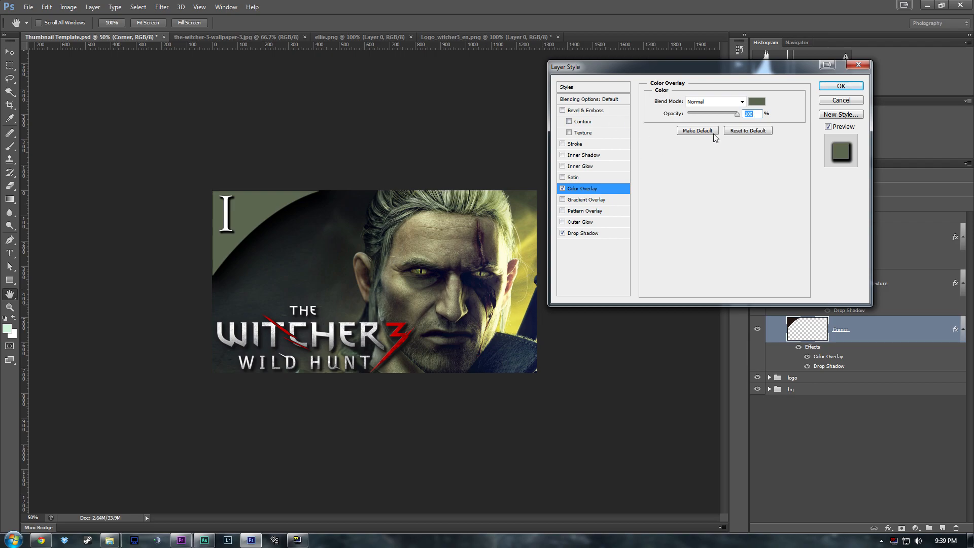
left_click(762, 103)
left_click_drag(757, 209, 651, 195)
left_click_drag(740, 282, 732, 264)
left_click(706, 261)
left_click_drag(689, 287, 674, 317)
left_click(736, 235)
left_click_drag(687, 251, 748, 202)
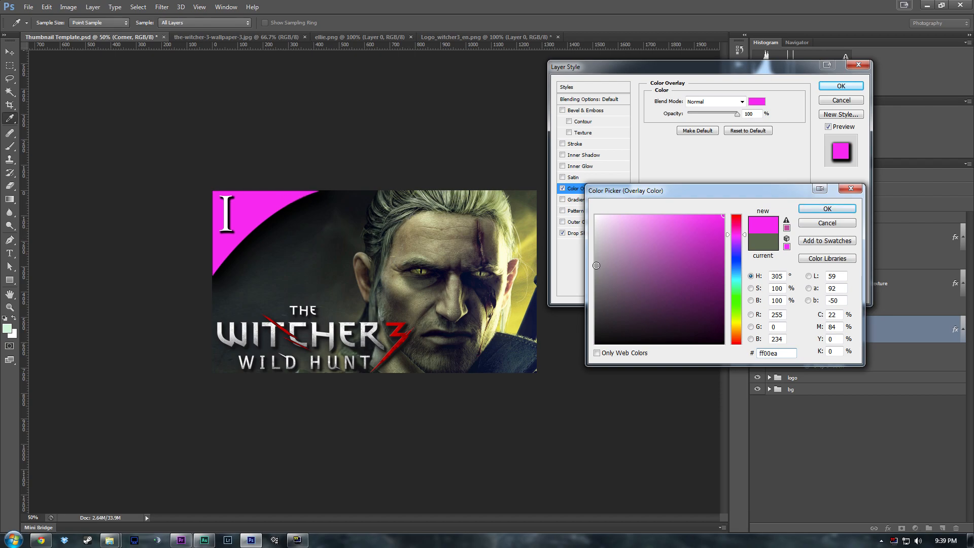
- Try a dark muted green, #3f584e, as the corner's overlay colour
left_click_drag(738, 237, 736, 292)
left_click(643, 294)
left_click(632, 299)
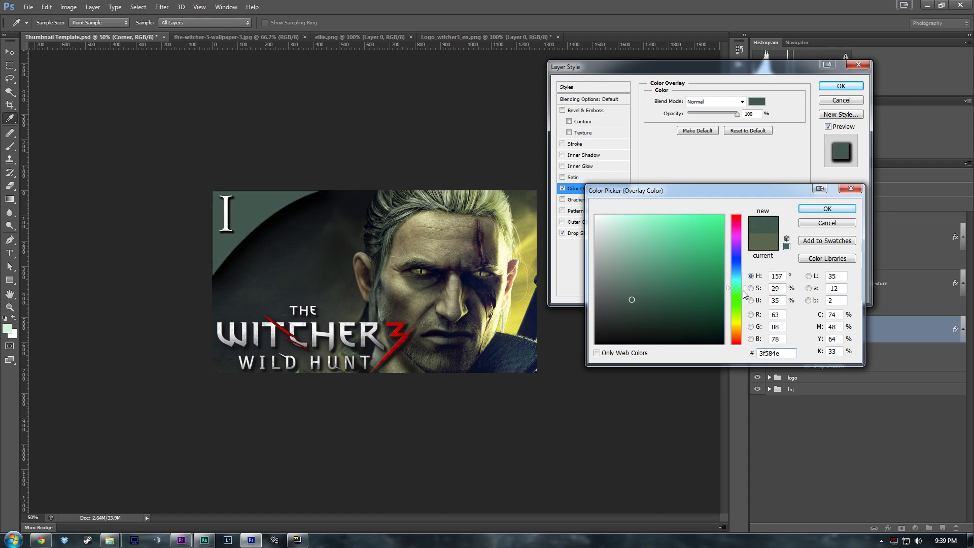
left_click_drag(739, 293, 742, 286)
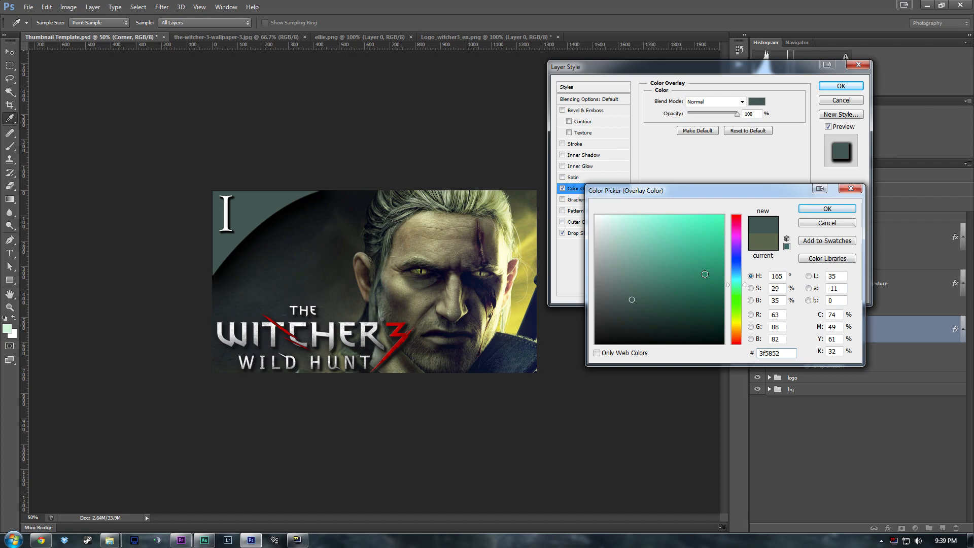
left_click_drag(740, 290, 739, 289)
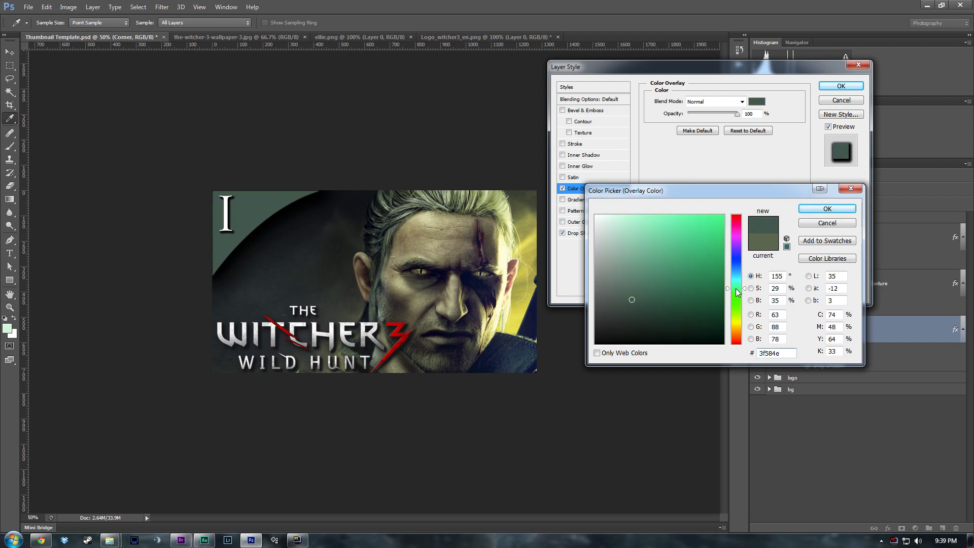
- Try overlay colours sampled from the artwork, including an olive darkened to #3a3a2e and the logo's red darkened to #470000
left_click(331, 228)
left_click(328, 229)
left_click(328, 237)
left_click(256, 300)
left_click(300, 301)
left_click(304, 297)
left_click(428, 298)
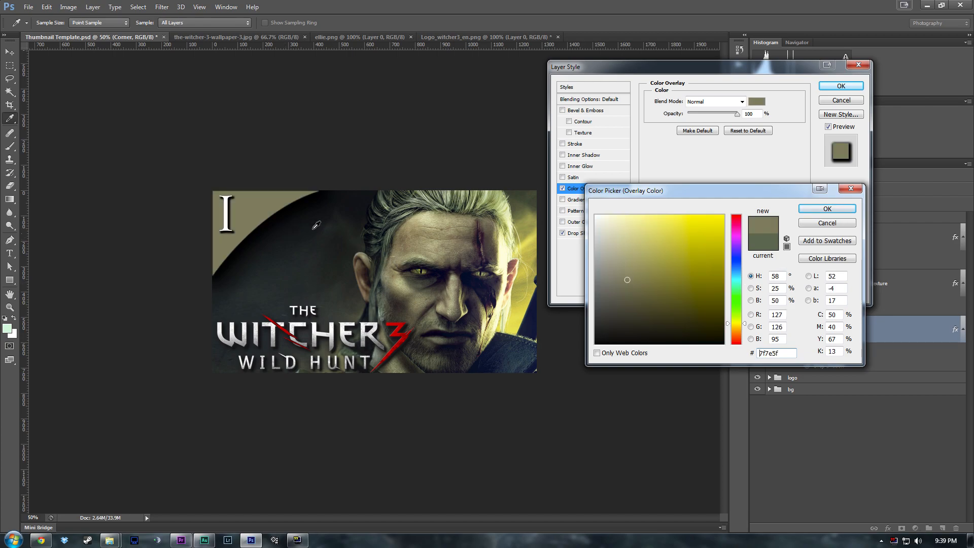
left_click_drag(627, 281, 620, 314)
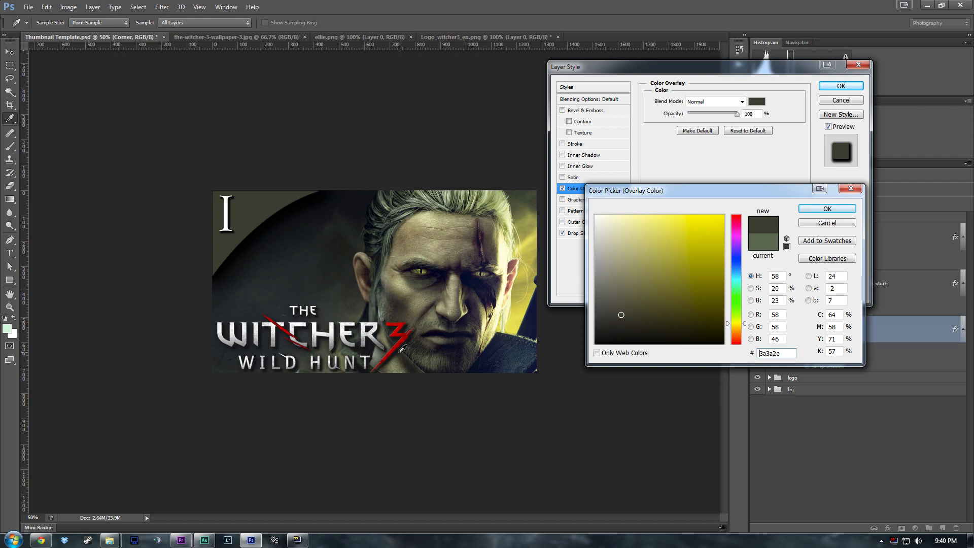
left_click(394, 338)
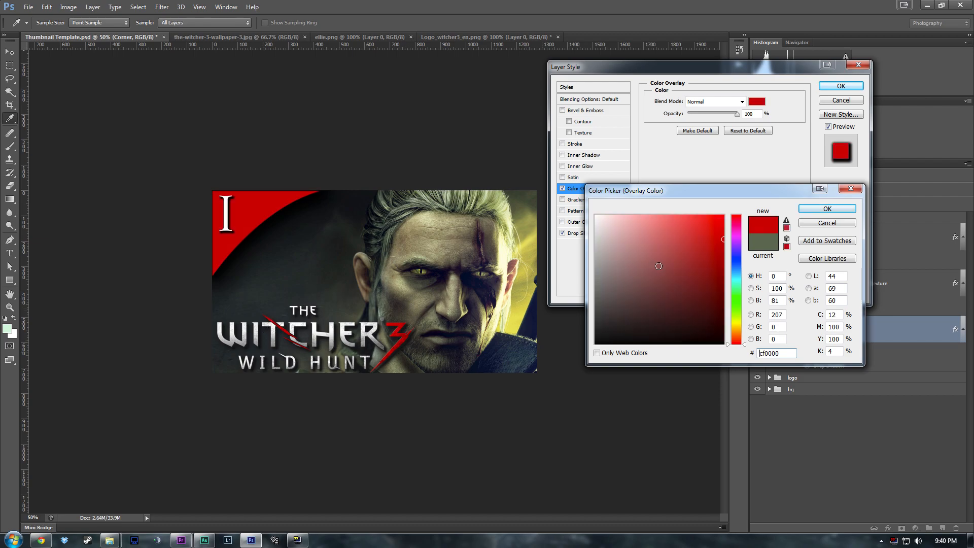
mouse_move(718, 240)
left_mouse_down()
mouse_move(723, 322)
mouse_move(724, 308)
left_mouse_up()
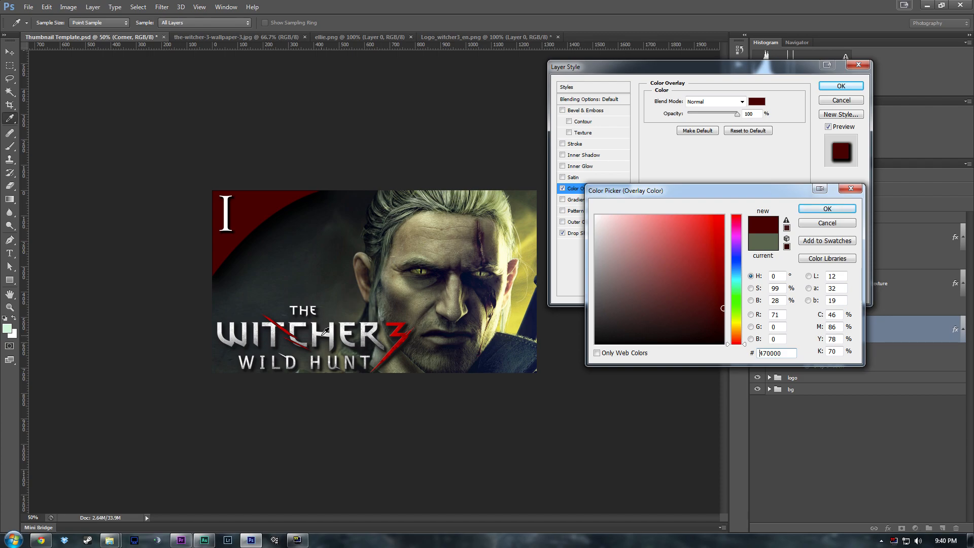
- Apply a dark olive sampled from the wallpaper's background beyond the character's hair as the Corner layer's overlay colour
left_click(328, 262)
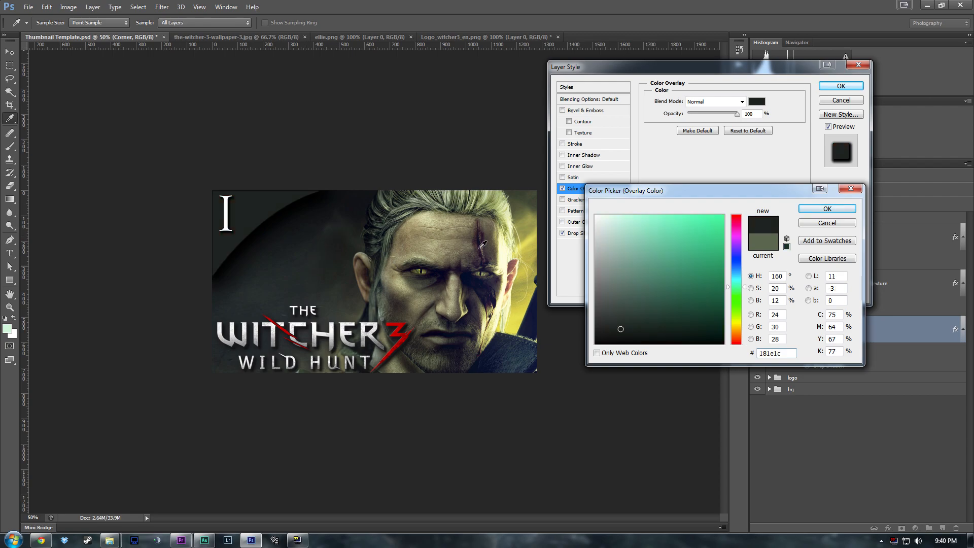
left_click(529, 194)
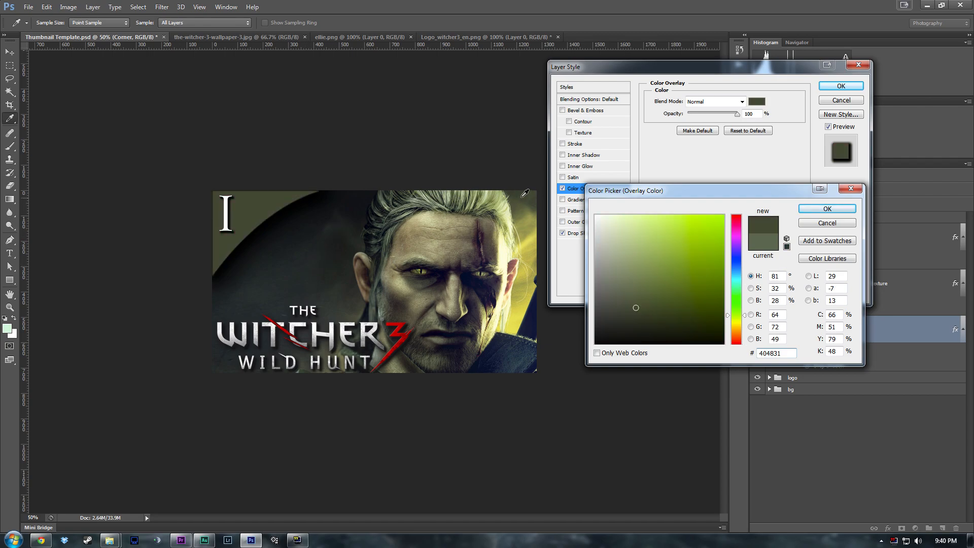
left_click(533, 201)
left_click(526, 199)
left_click(525, 209)
left_click(831, 208)
left_click(841, 86)
key("z")
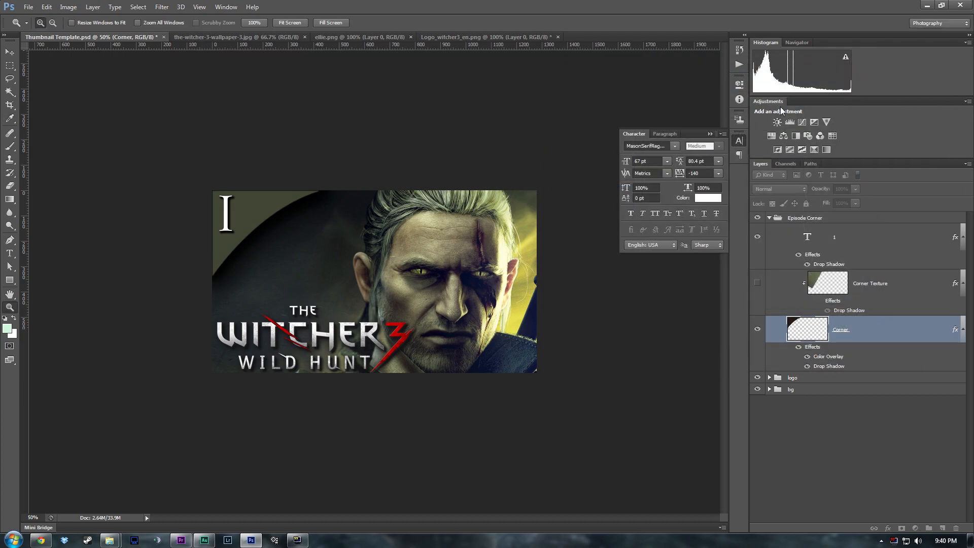
- Shift the number 1 slightly inward from the thumbnail's outer edge and make the Corner Texture layer visible
left_click(850, 240)
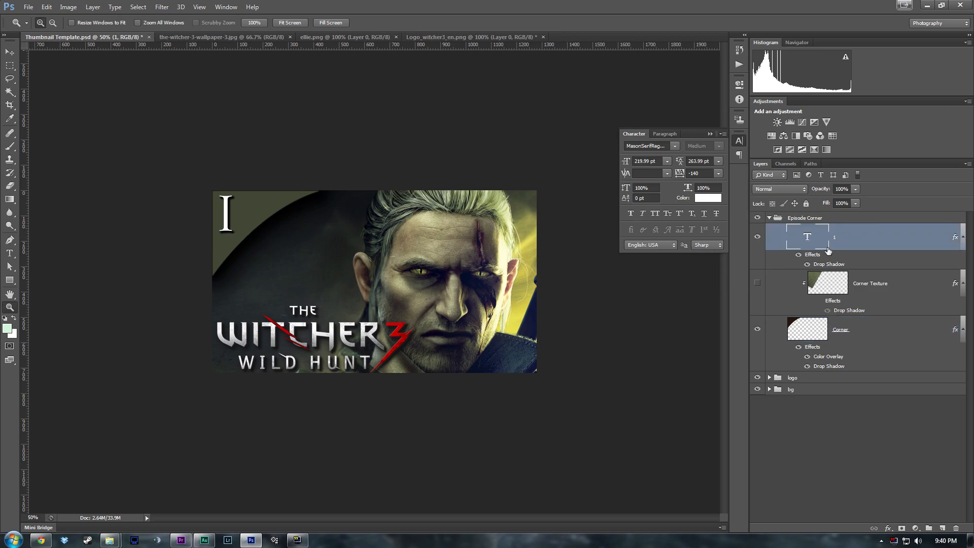
key("v")
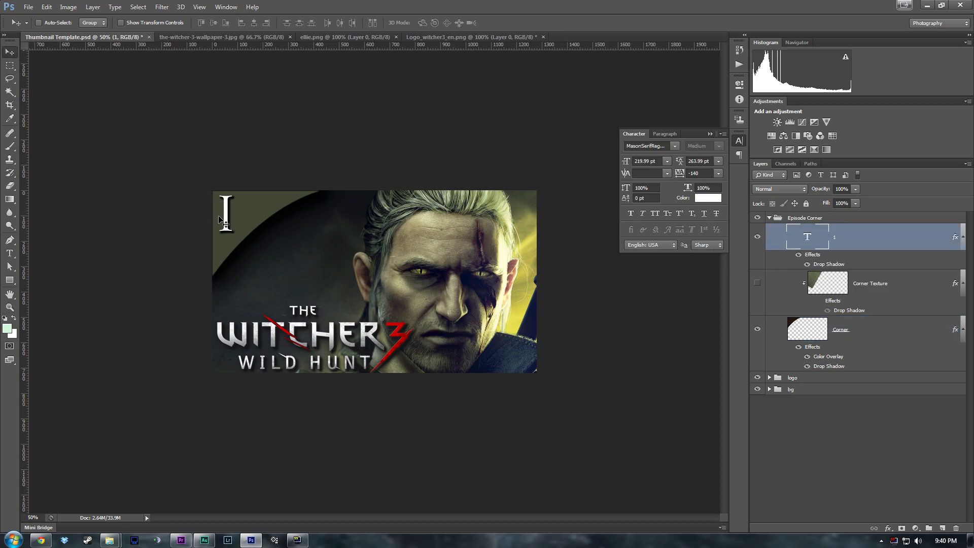
left_click_drag(227, 220, 233, 218)
left_click(758, 287)
left_click(758, 285)
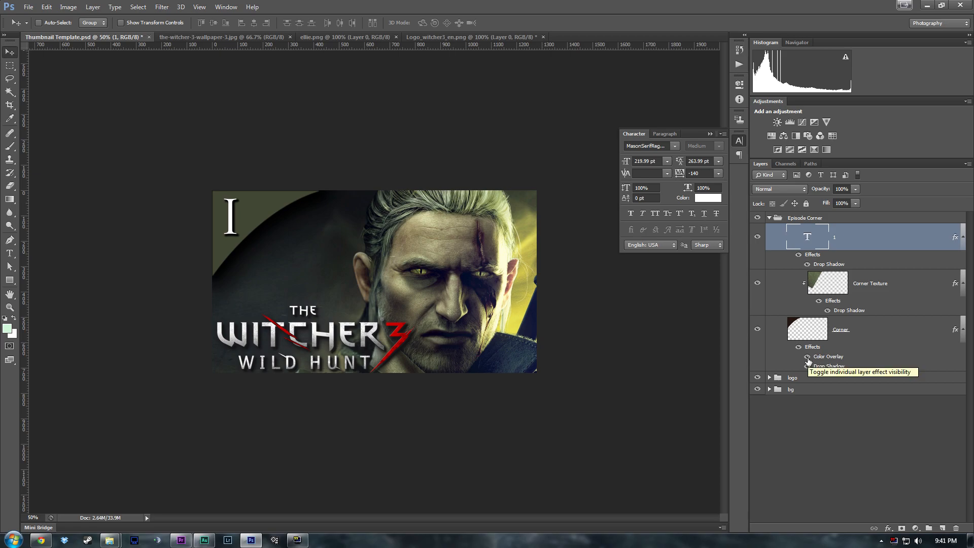
- Turn off the Corner layer's Color Overlay, briefly hiding the Corner Texture layer and showing it again
left_click(758, 283)
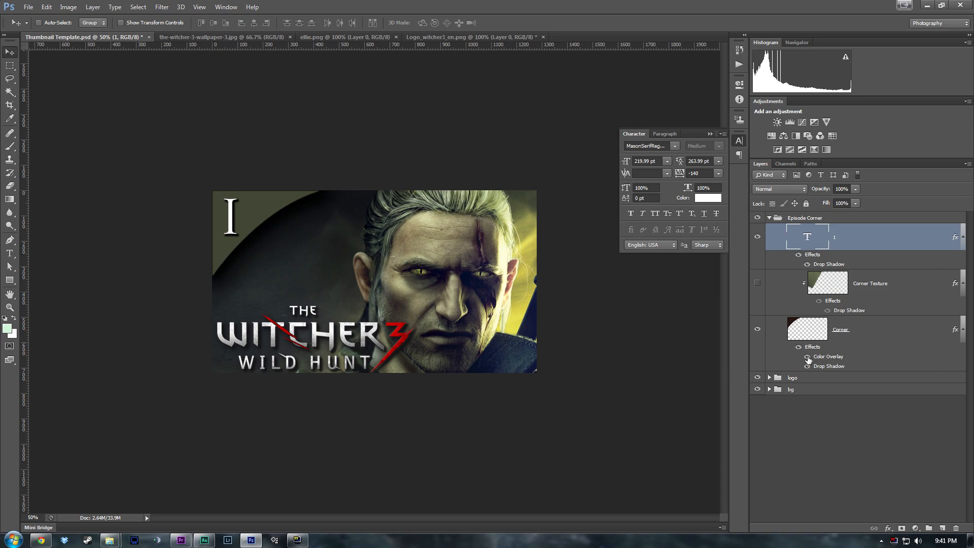
left_click(808, 358)
left_click(757, 284)
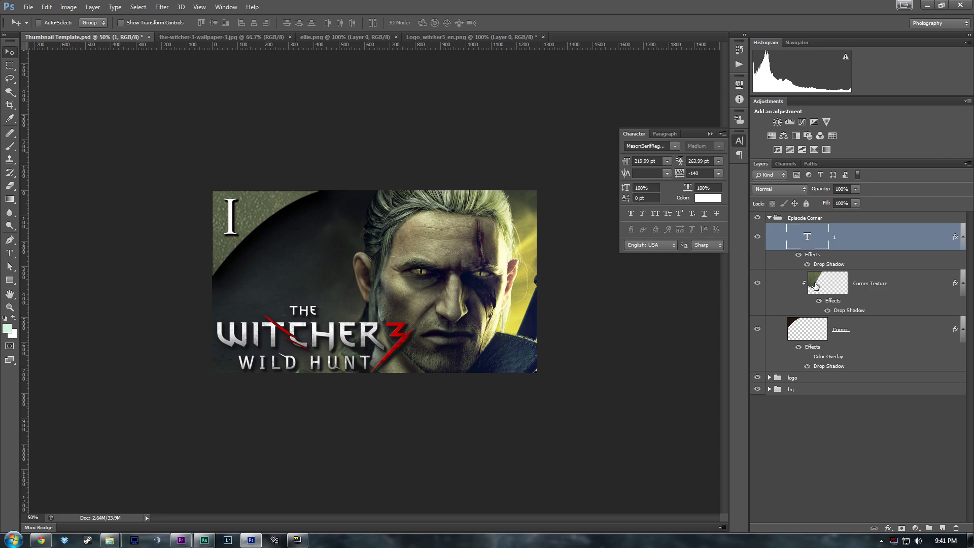
- Isolate the clipped corner layers, release Corner Texture from its clipping mask, and scale it to about 71% within the canvas
left_click(758, 284, "alt")
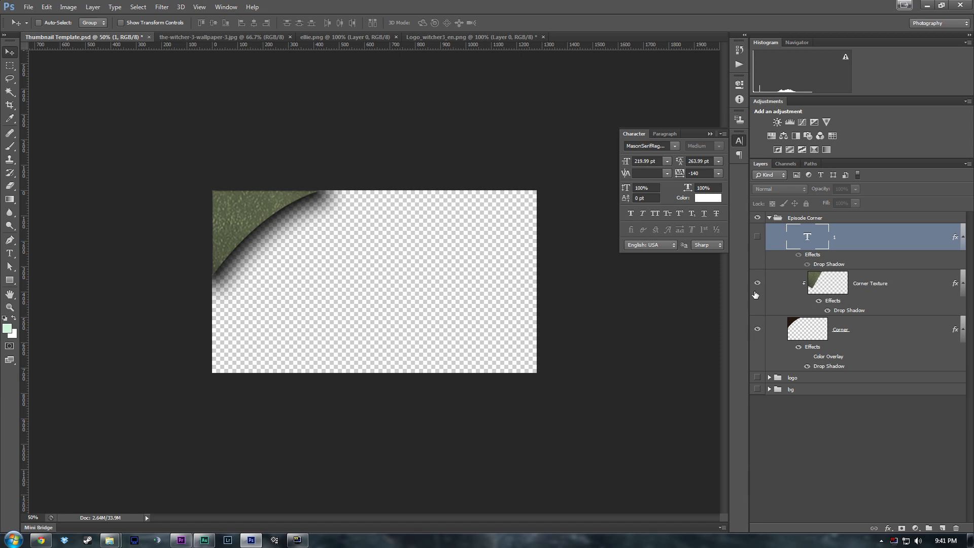
left_click(806, 310, "alt")
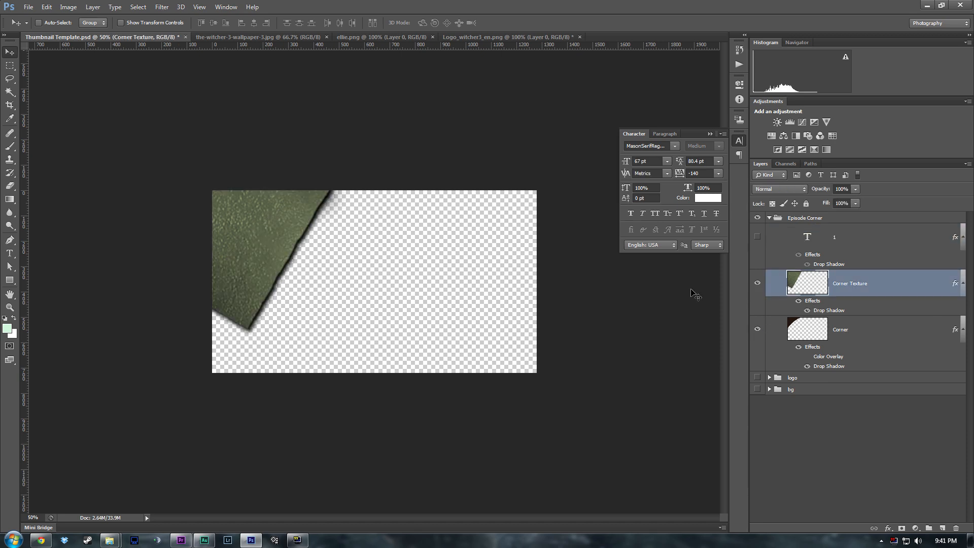
key("ctrl+t")
left_click_drag(302, 240, 481, 335)
left_click_drag(580, 451, 463, 354)
left_click_drag(370, 296, 434, 343)
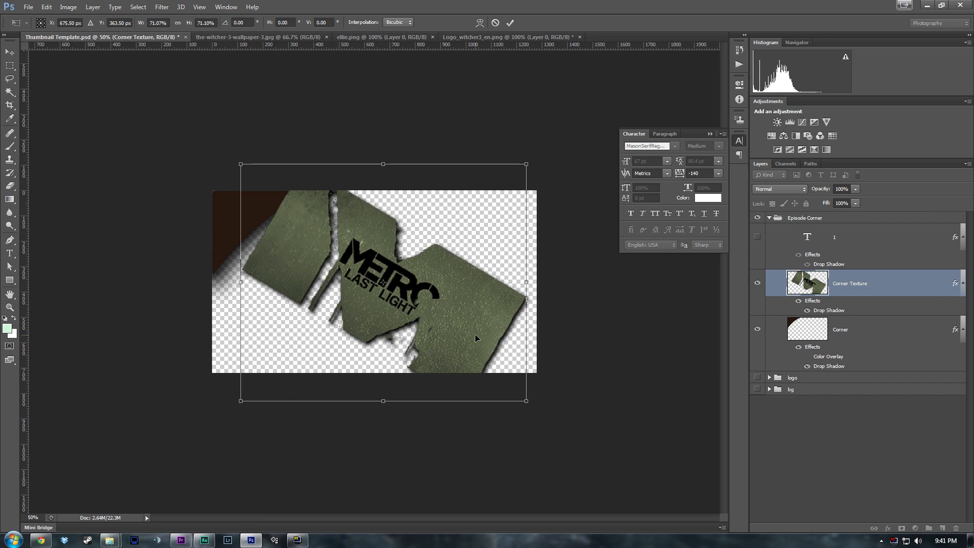
key("Return")
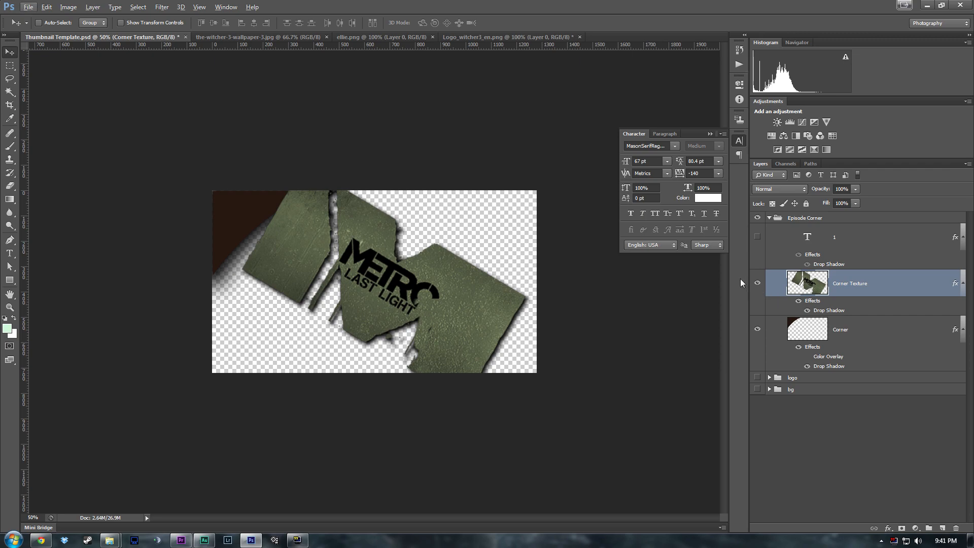
- Undo the texture's transform, its release from the clipping mask and the hiding of the Color Overlay
key("ctrl+z")
key("ctrl+alt+z")
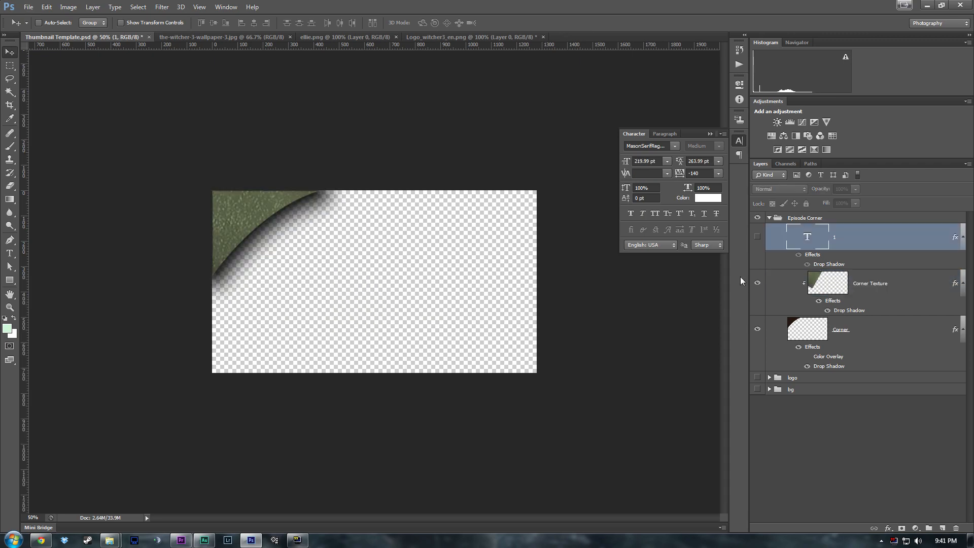
key("ctrl+alt+z")
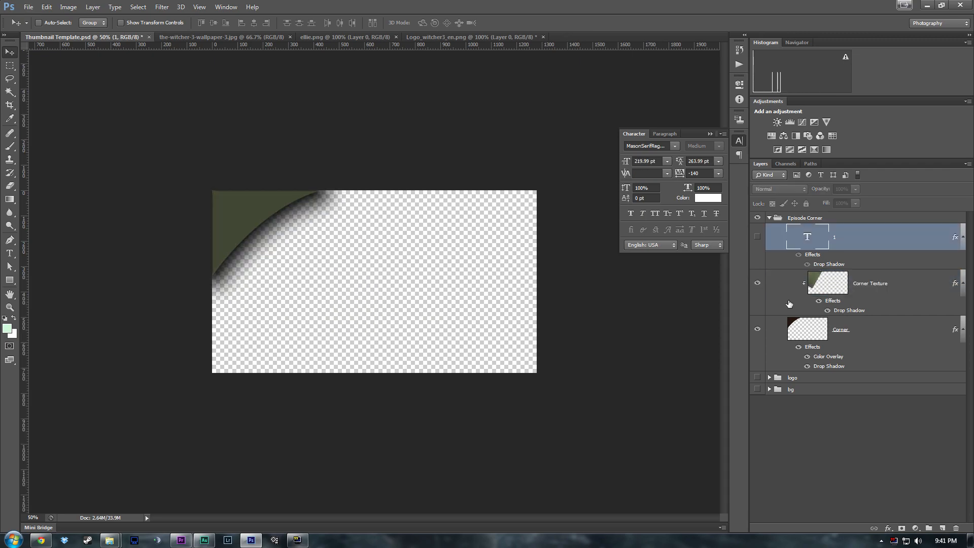
- Make the number 1, the logo and the background artwork visible again and collapse the logo and bg groups
left_click(757, 237)
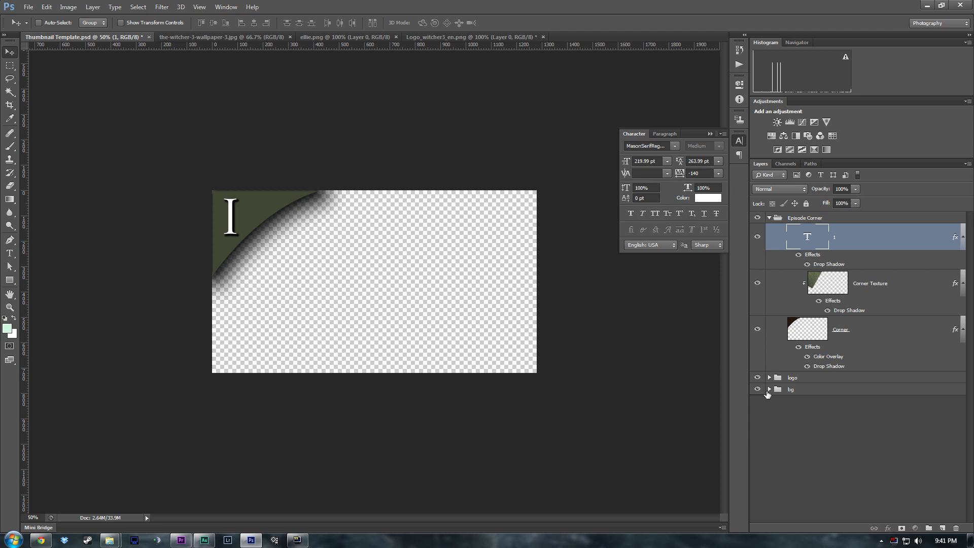
left_click(784, 389)
left_click(770, 389)
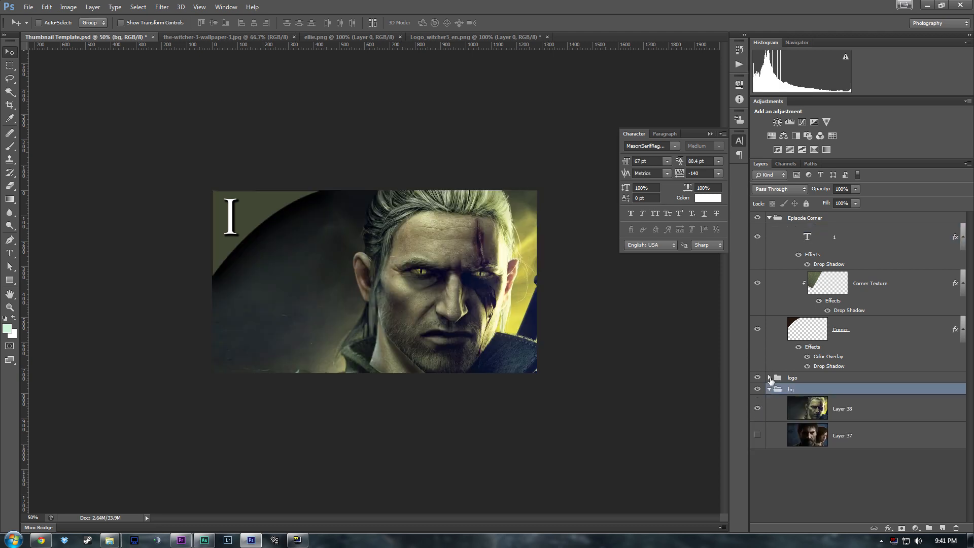
left_click(770, 378)
left_click(758, 398)
left_click(770, 378)
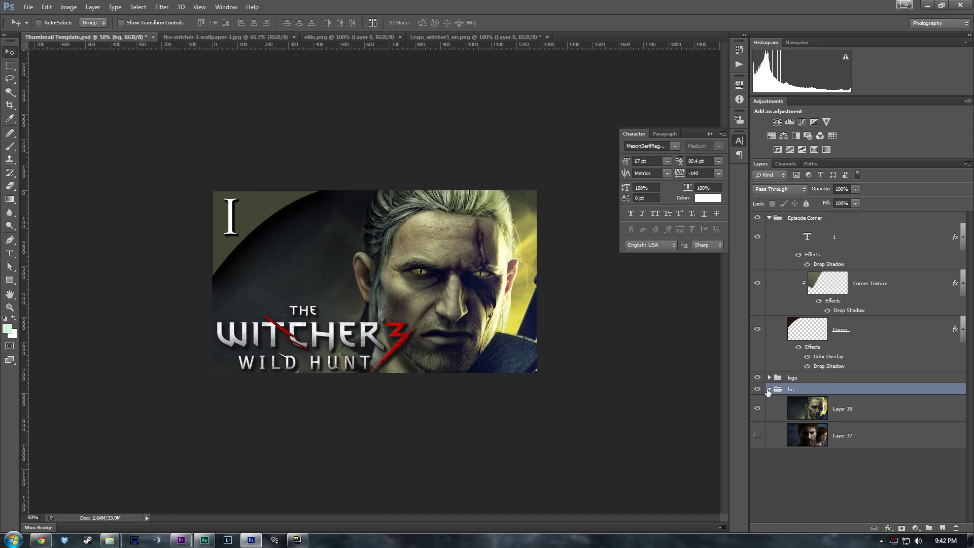
left_click(769, 390)
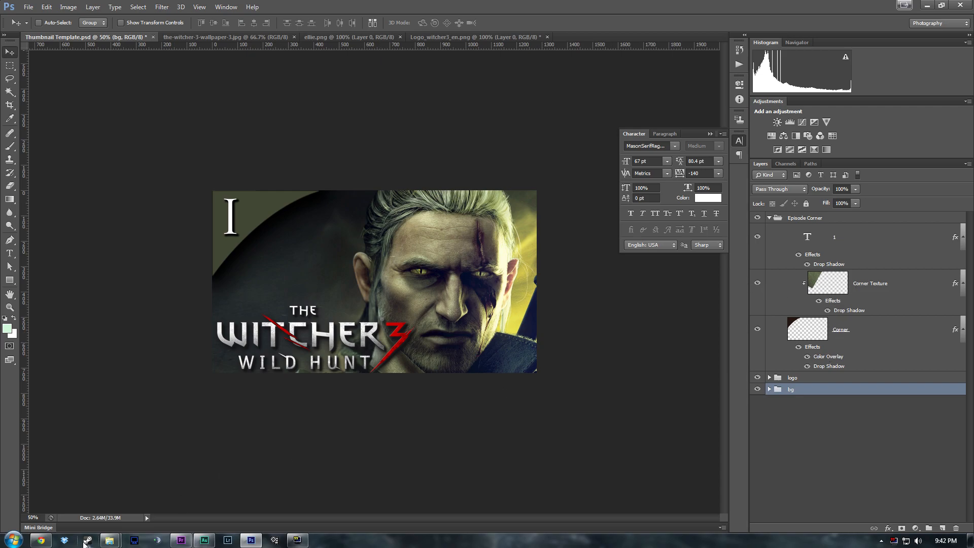
- Switch to Chrome and search Google Images for "textures"
left_click(41, 541)
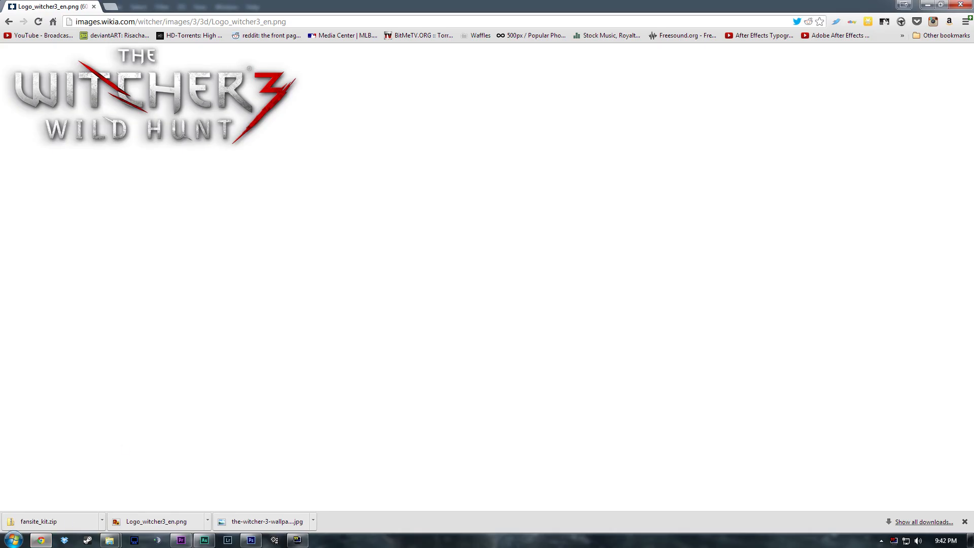
left_click(134, 23)
type("textures")
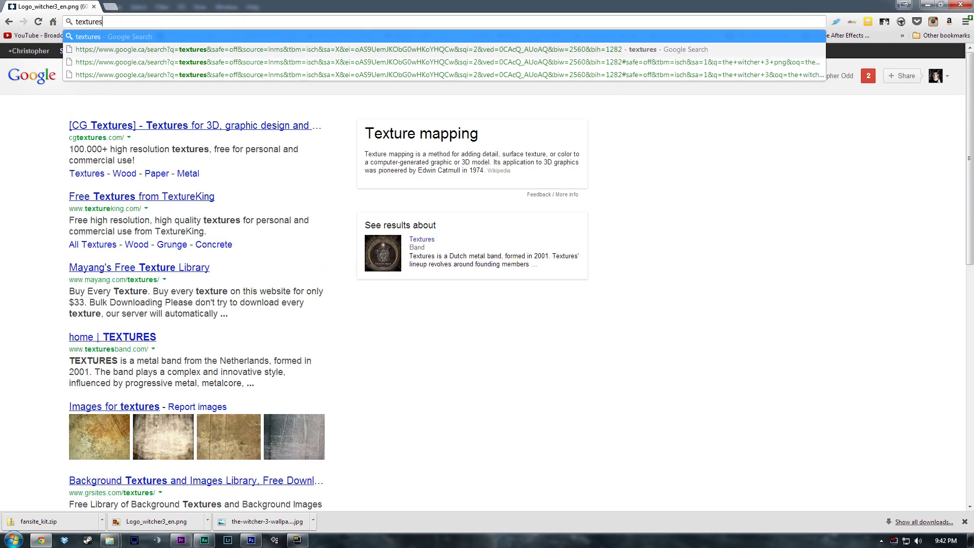
key("Return")
left_click(124, 104)
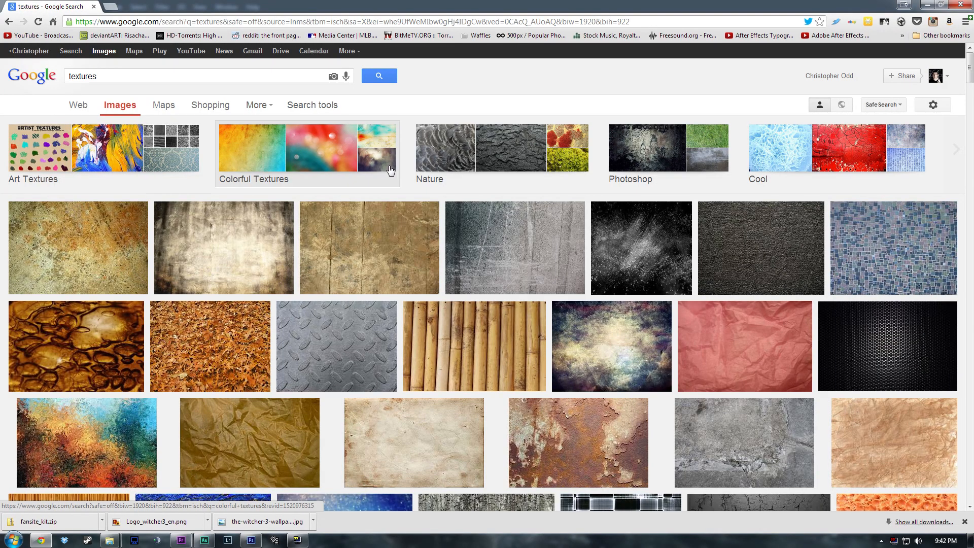
- Browse the texture results and open the original 1600 × 1200 image of the tightly woven black carpet
scroll(796, 154, "down", 2)
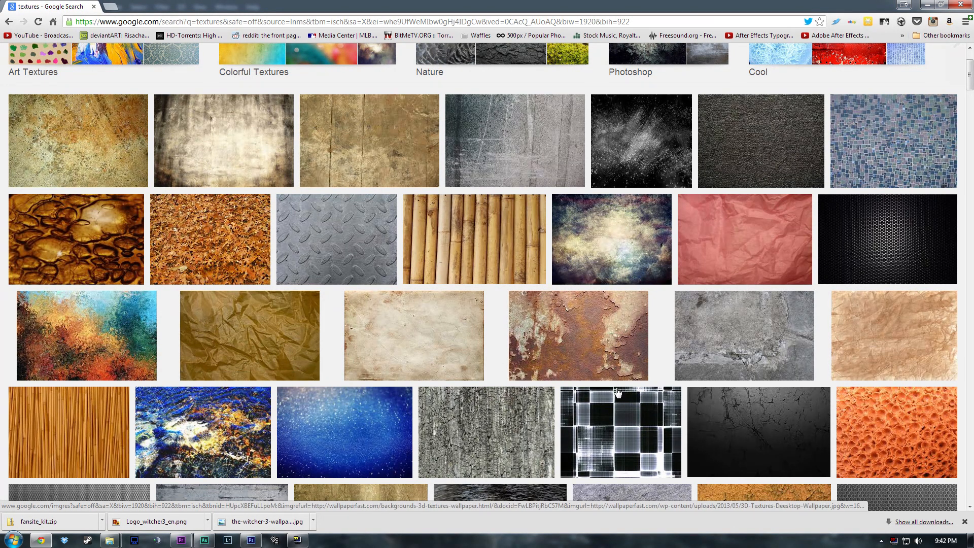
scroll(618, 393, "down", 2)
scroll(618, 393, "down", 2)
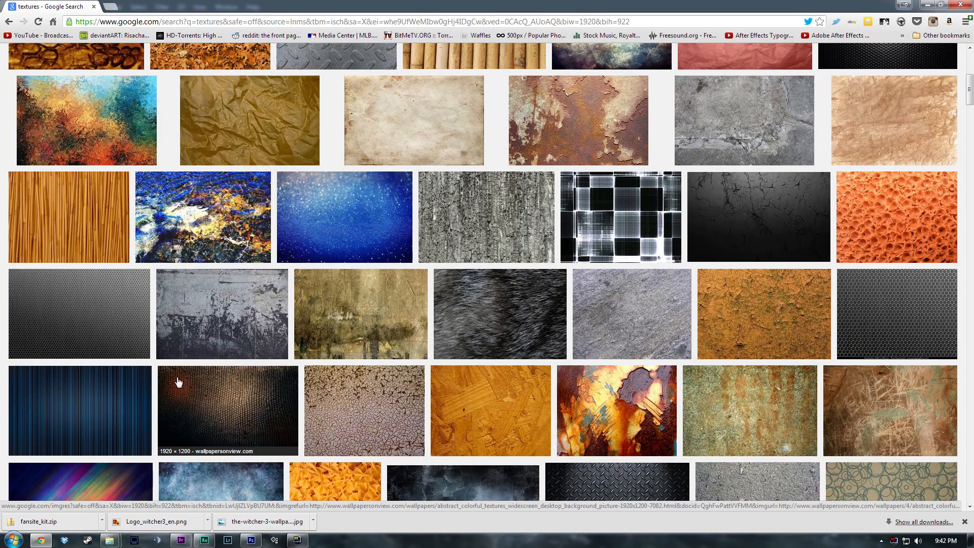
scroll(234, 337, "up", 2)
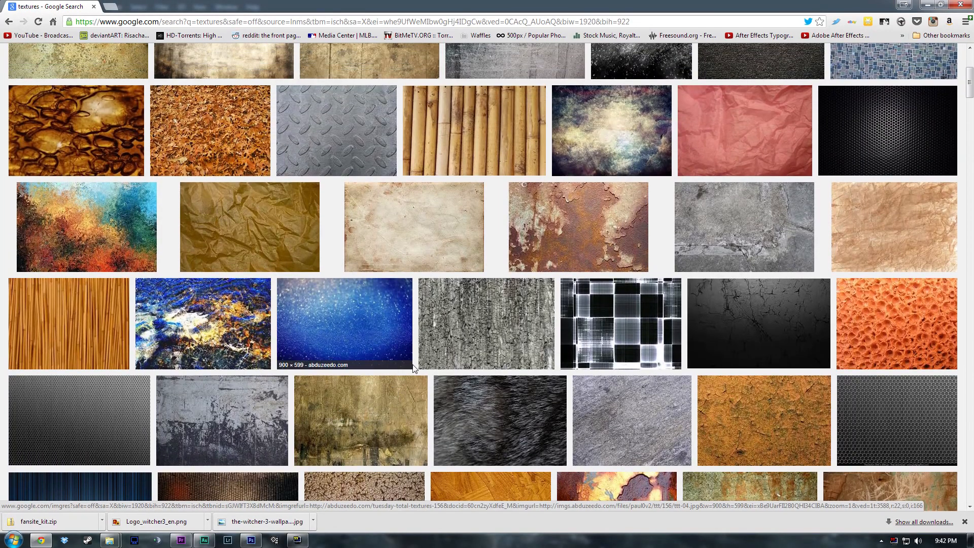
scroll(468, 358, "up", 2)
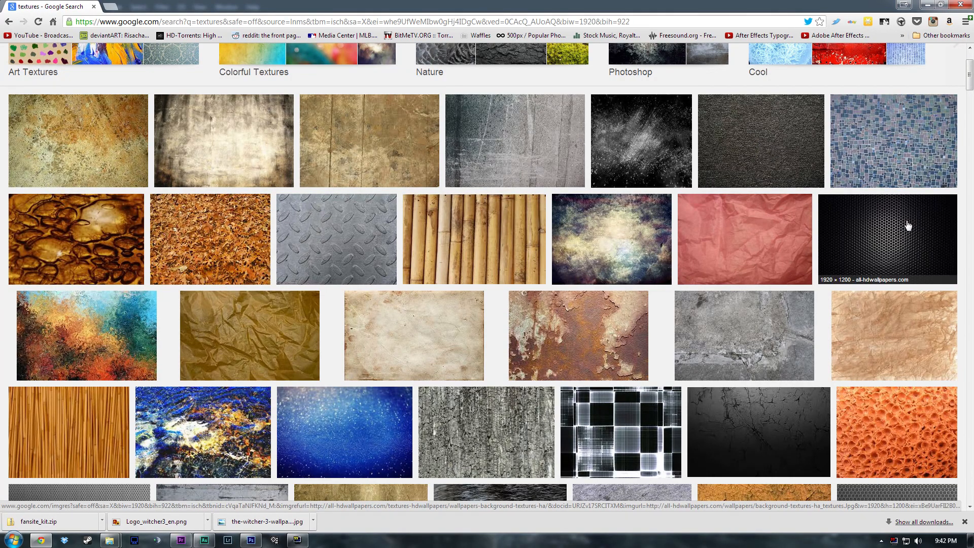
scroll(909, 260, "down", 5)
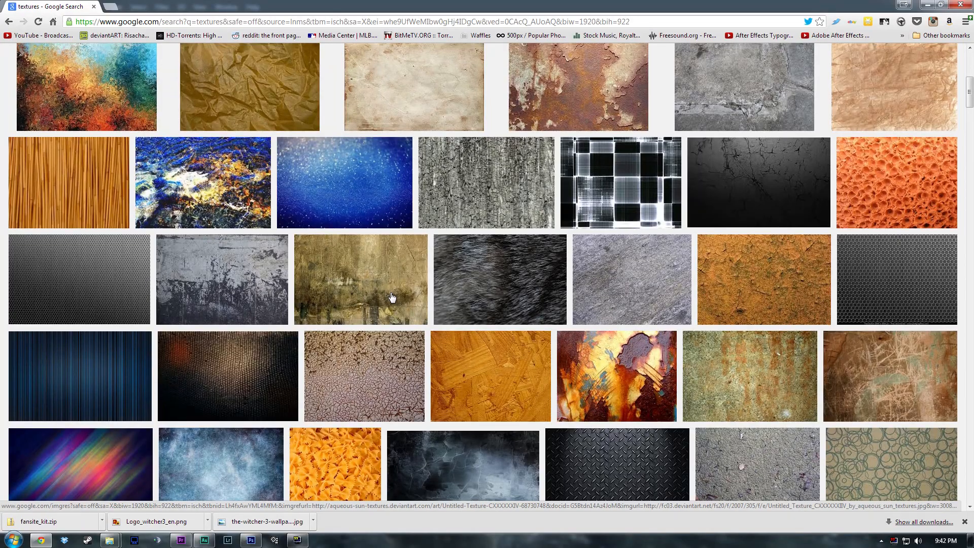
scroll(391, 298, "up", 7)
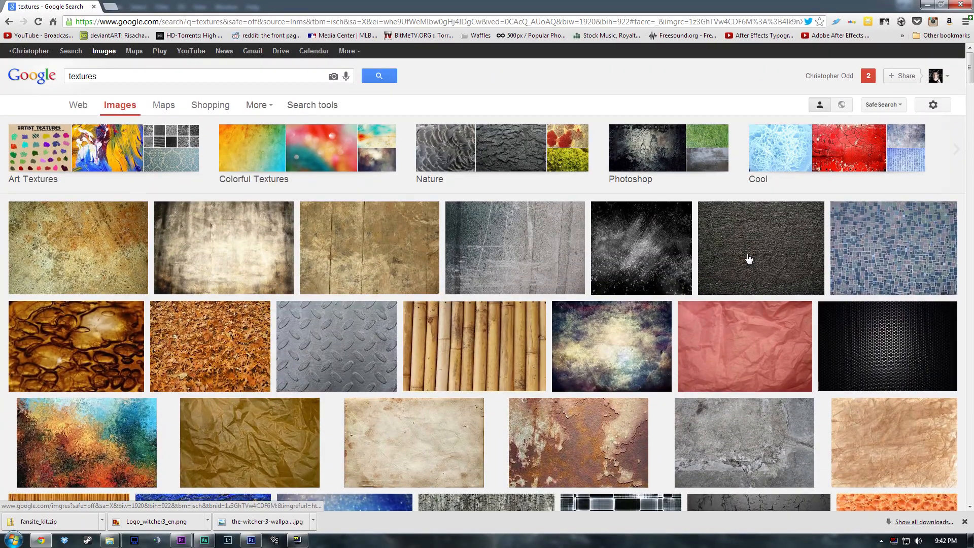
left_click(746, 261)
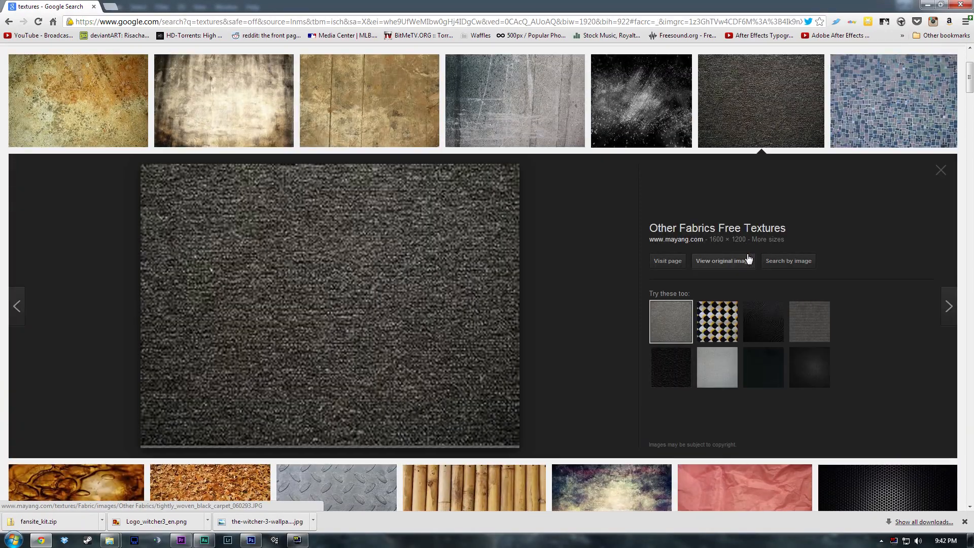
left_click(723, 262)
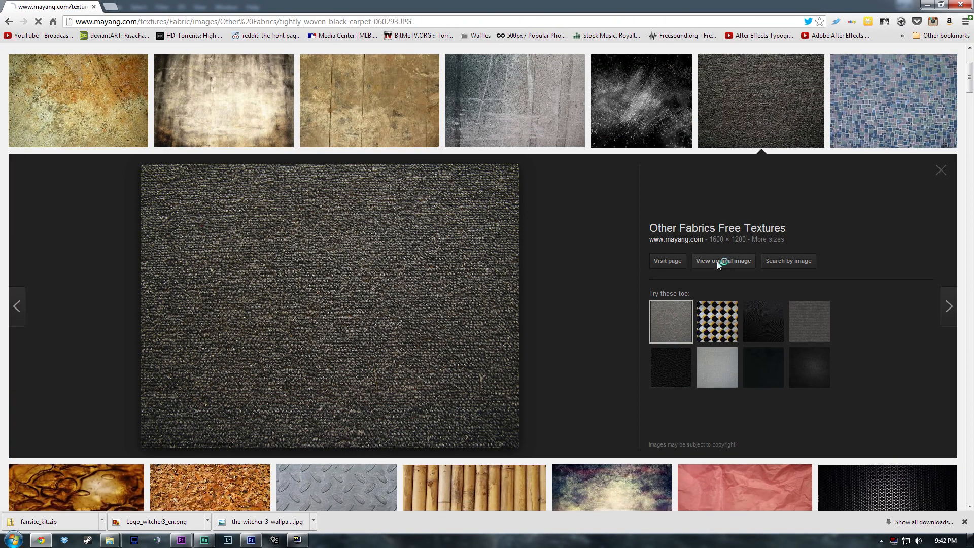
- Save the carpet image as the JPEG tightly_woven_black_carpet_060293 in The Witcher 3 thumbnails folder
right_click(308, 214)
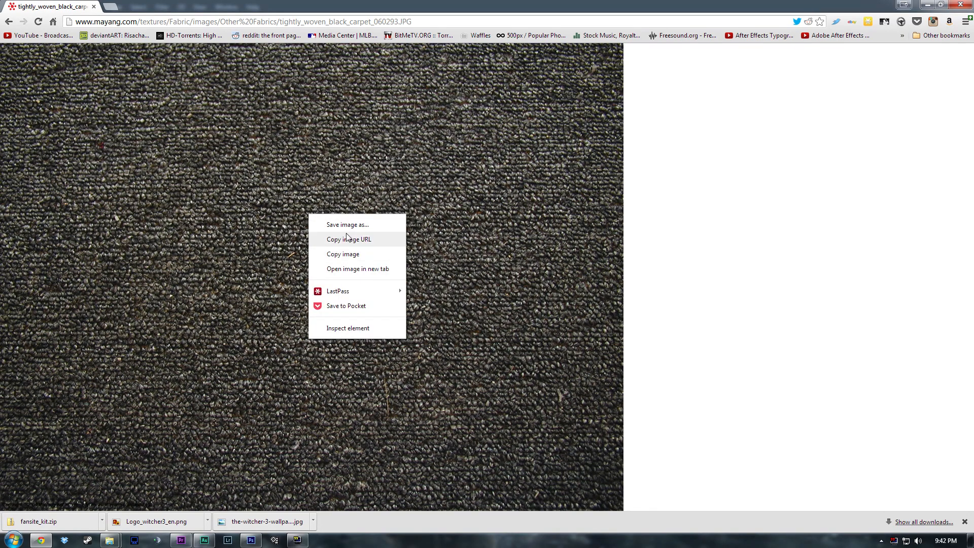
left_click(348, 230)
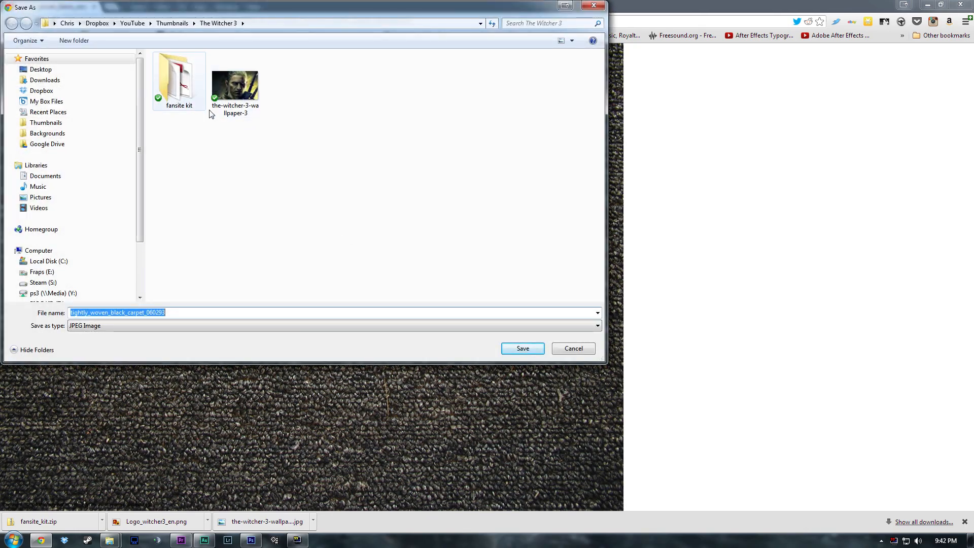
left_click(523, 349)
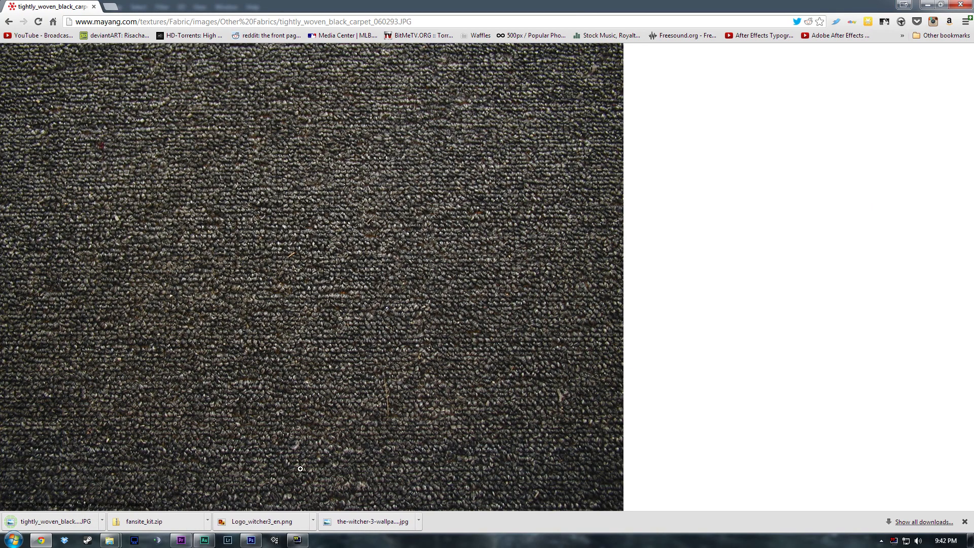
- Open the saved carpet texture in Photoshop, copy the whole image and return to the Thumbnail Template document
left_click(251, 540)
left_click(26, 8)
left_click(35, 25)
double_click(696, 181)
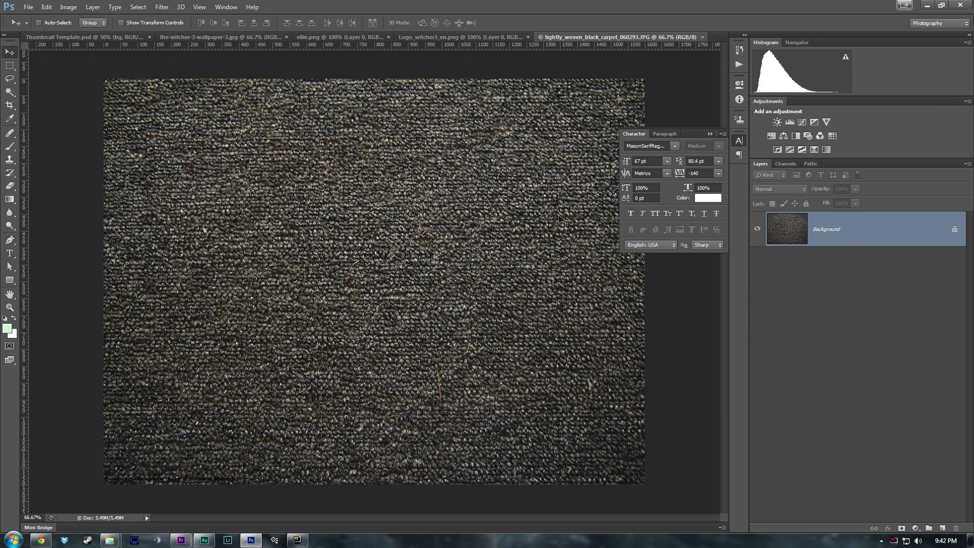
key("ctrl+a")
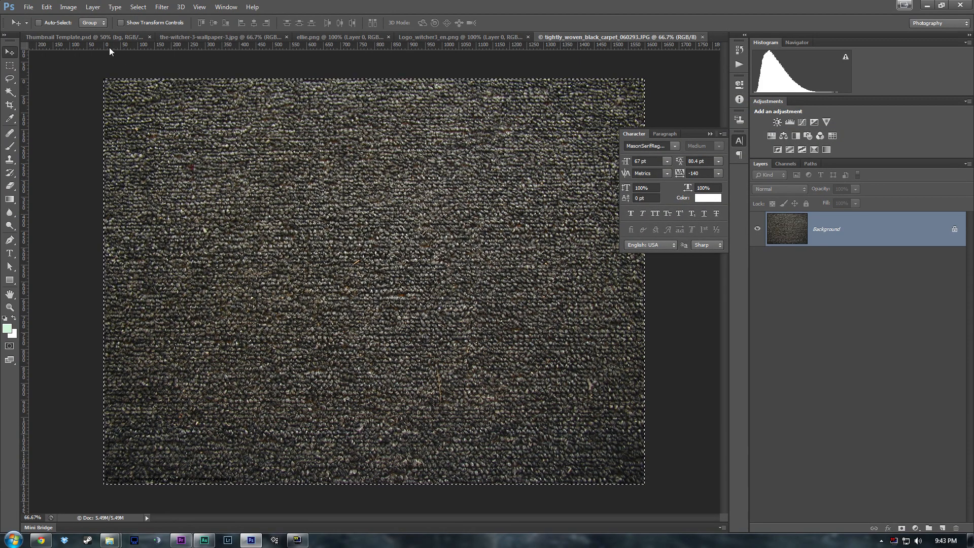
left_click(76, 37)
- Try pasting the carpet texture above the Corner Texture layer, and delete the pasted layer
left_click(825, 288)
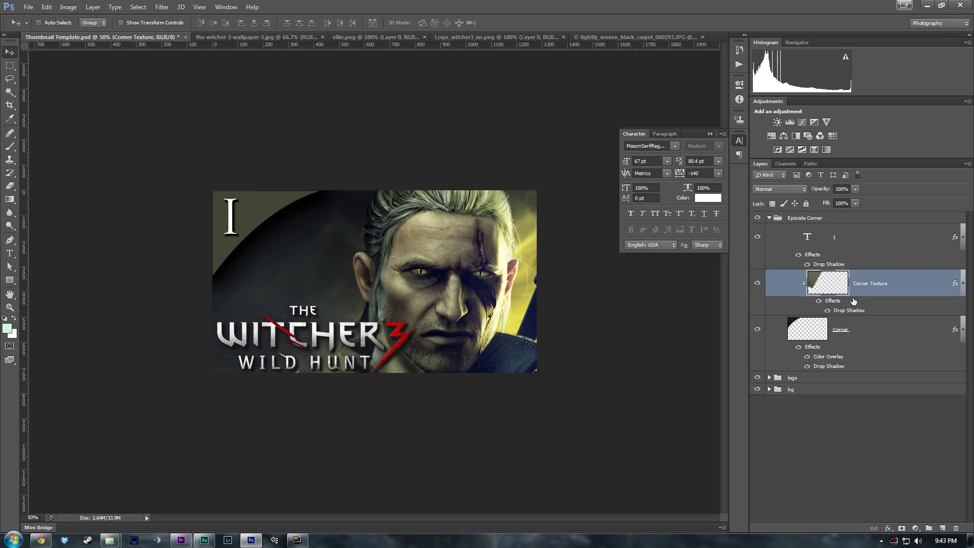
key("ctrl+v")
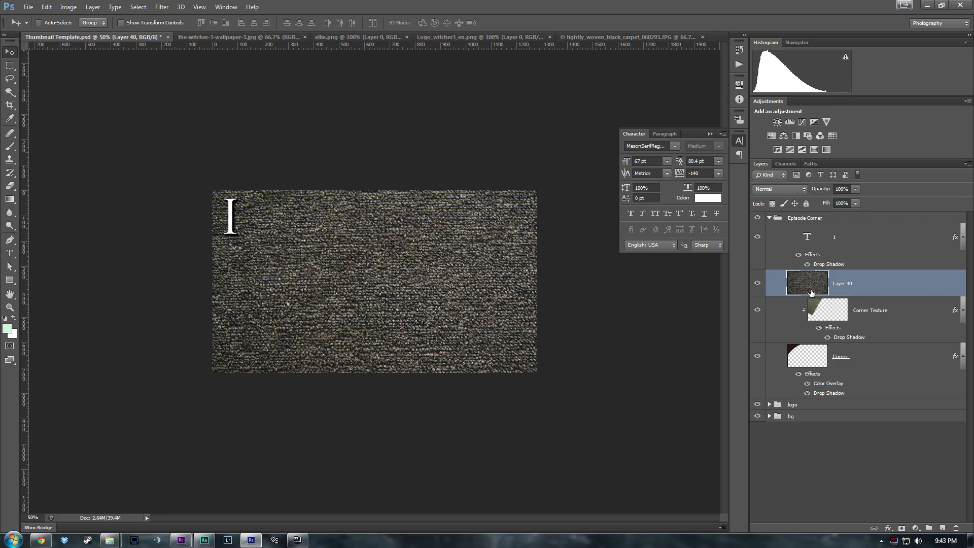
key("Delete")
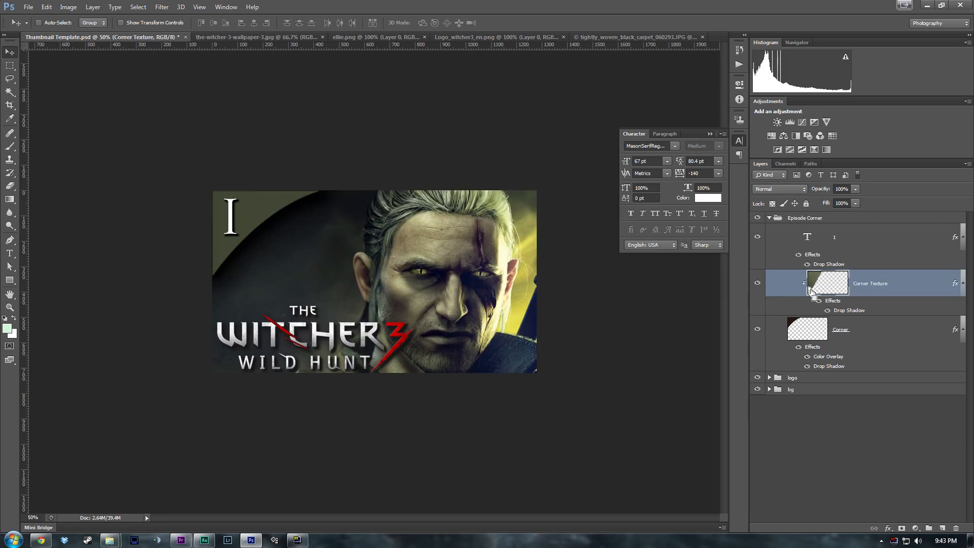
- Paste the carpet texture directly above the Corner layer so it is clipped beneath Corner Texture
left_click(796, 335)
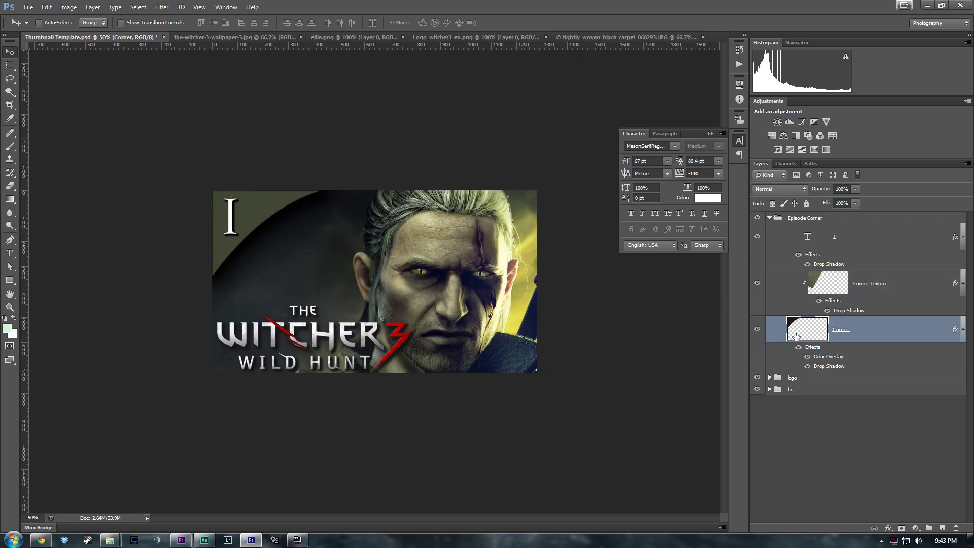
key("ctrl+v")
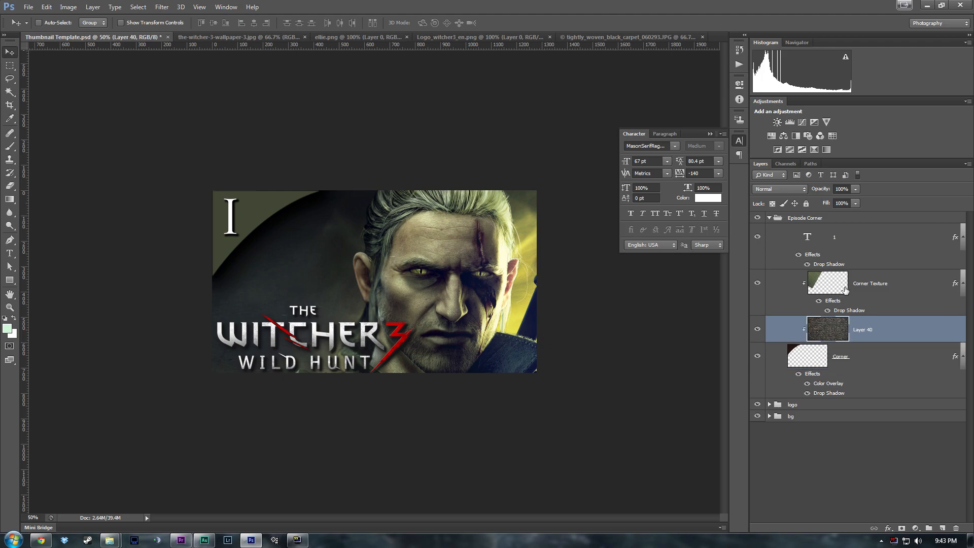
- Turn off the Corner layer's Color Overlay and toggle Corner Texture off and on to compare it with the carpet
left_click(759, 285)
left_click(808, 384)
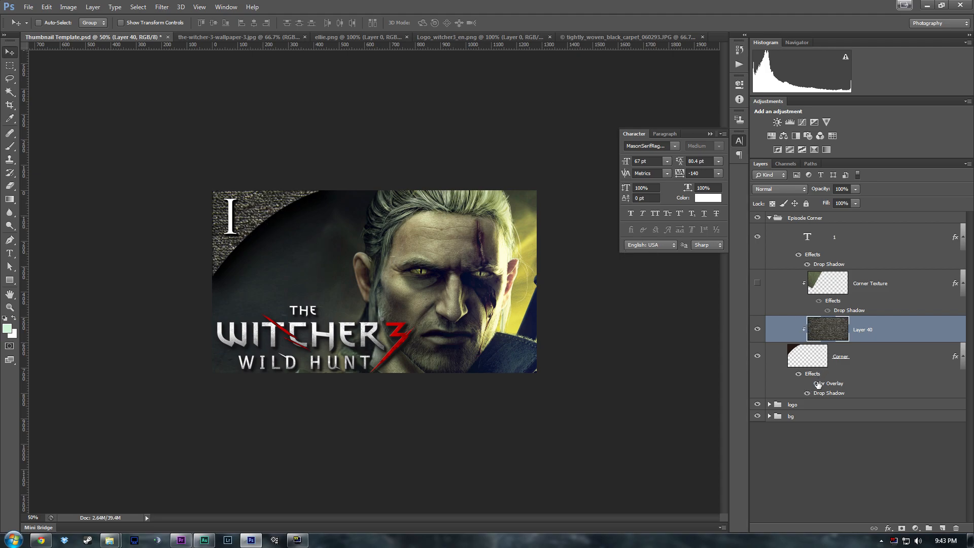
left_click(757, 283)
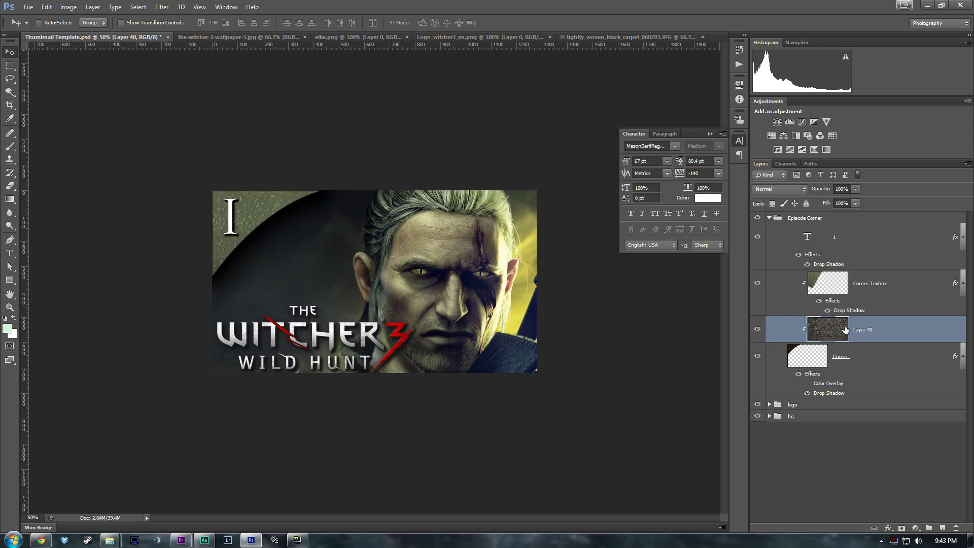
- Hide the Corner Texture layer and select the carpet texture layer clipped to Corner
left_click(758, 284)
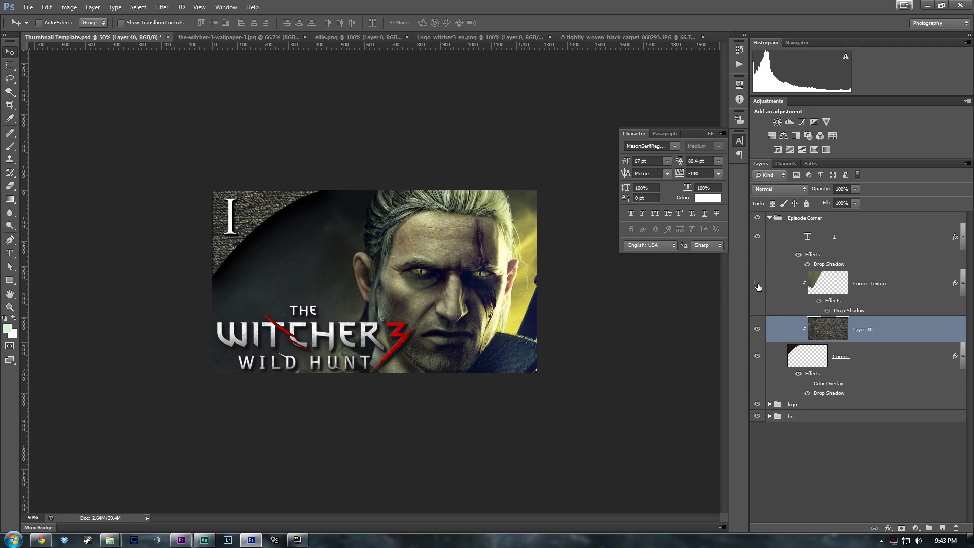
left_click(863, 285)
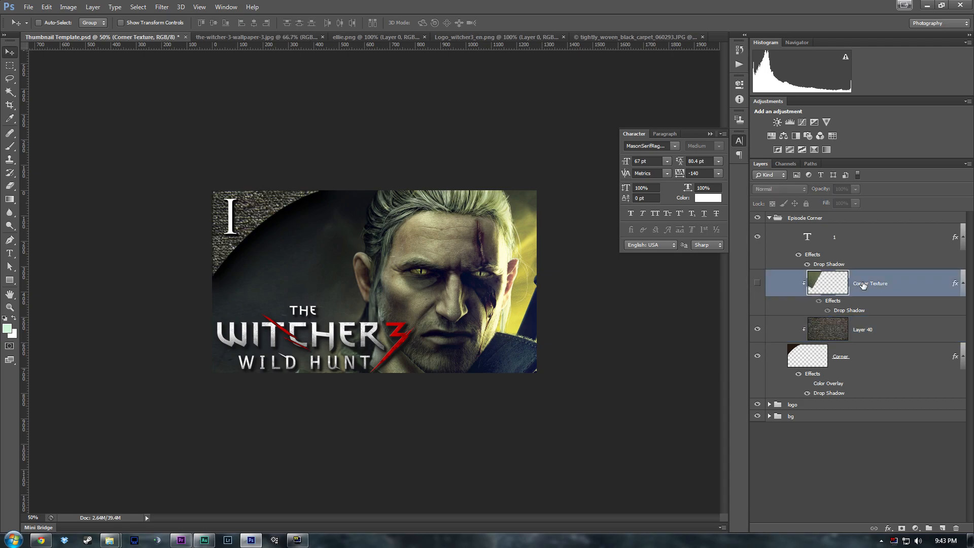
left_click(848, 365)
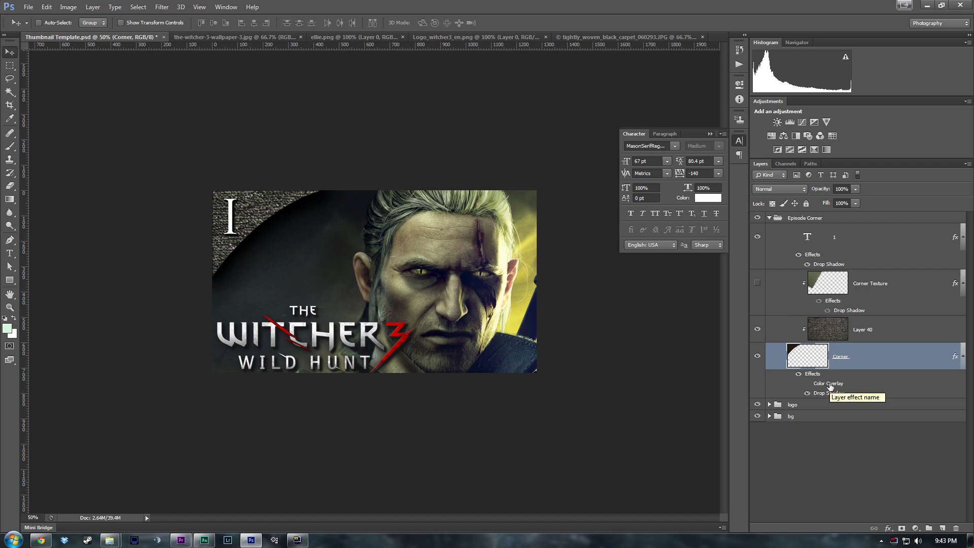
left_click(822, 327)
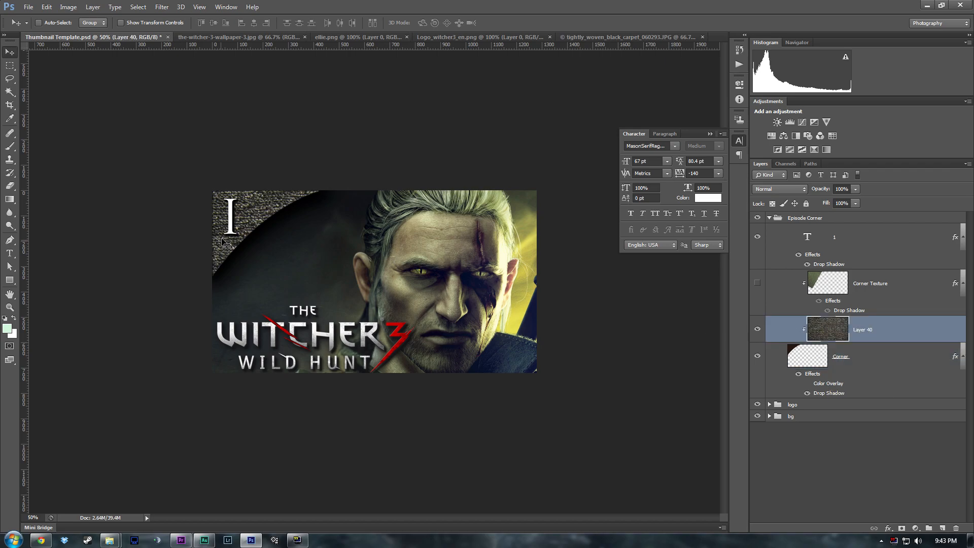
- Examine how the carpet texture in the episode corner reads at small thumbnail sizes and at 50% zoom
key("z")
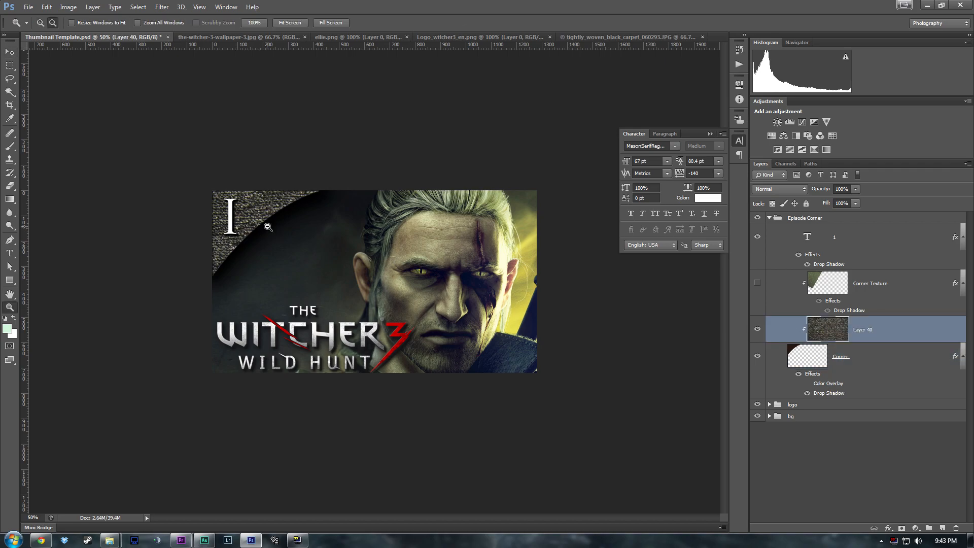
key("ctrl+minus")
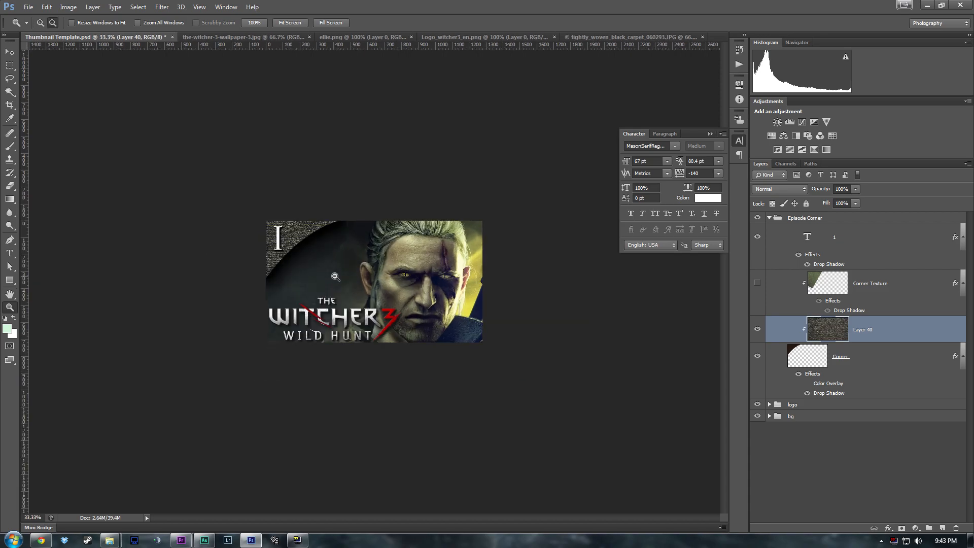
key("ctrl+minus")
key("ctrl+minus")
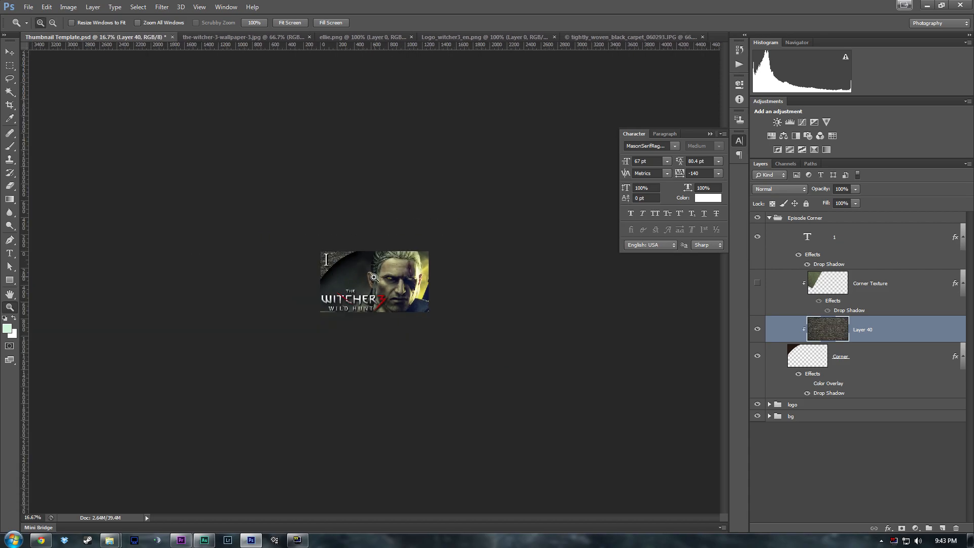
key("ctrl+plus")
key("ctrl+plus")
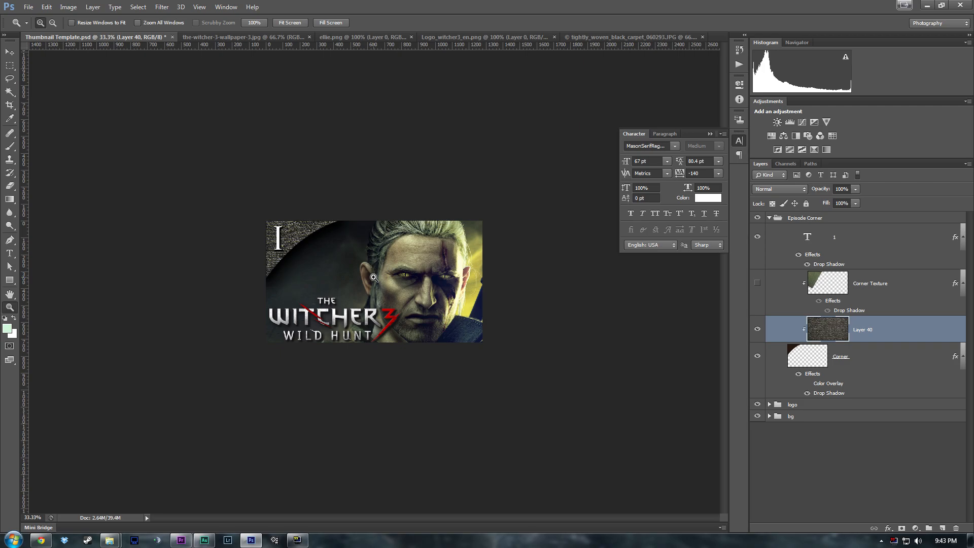
left_click(373, 277)
left_click(372, 277)
left_click(371, 277, "alt")
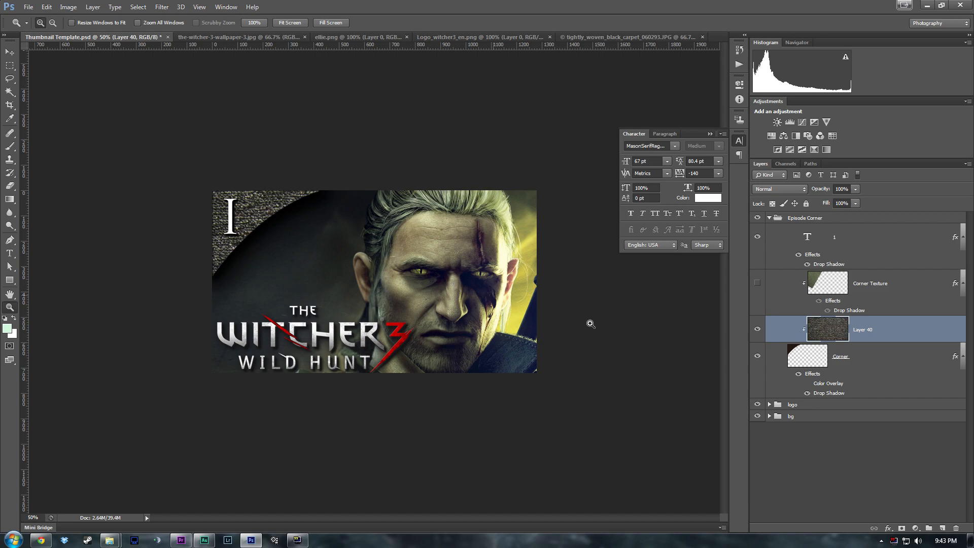
- Colorize the carpet texture with Hue/Saturation, using hue 64, saturation 24 and lightness -19
key("ctrl+u")
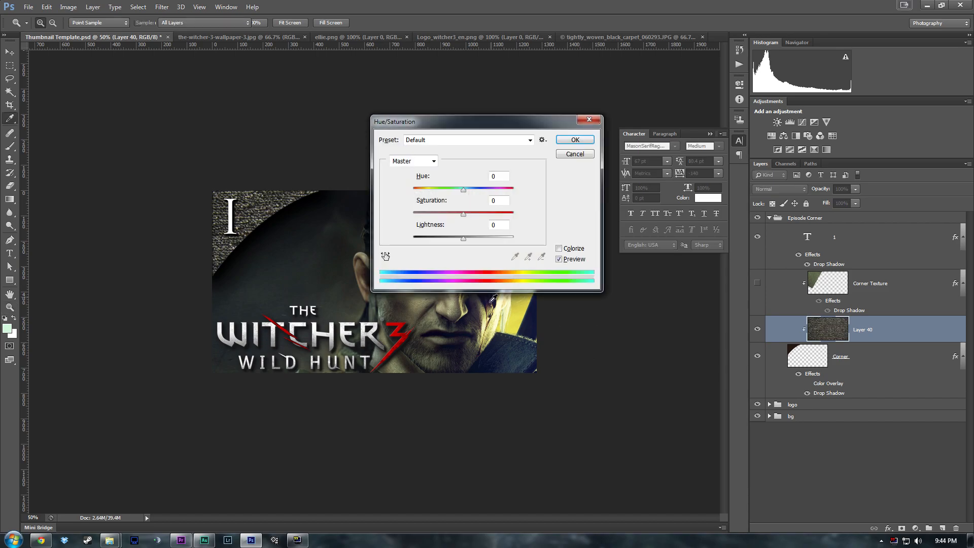
left_click_drag(535, 119, 722, 136)
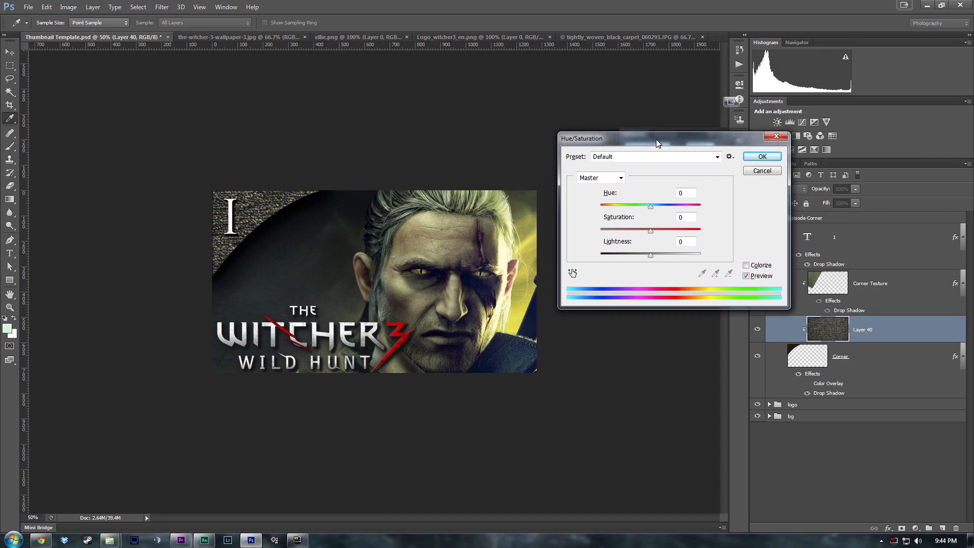
left_click(746, 266)
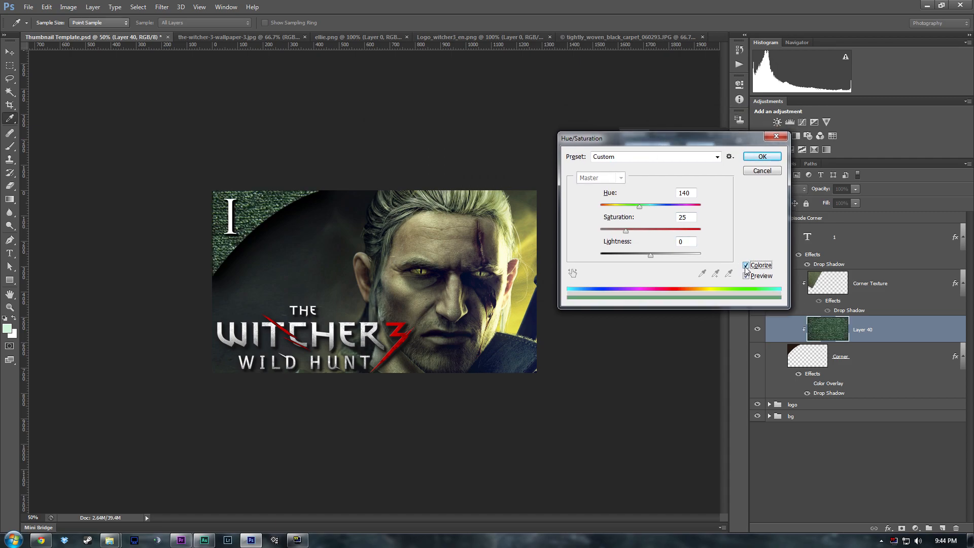
left_click_drag(640, 206, 616, 215)
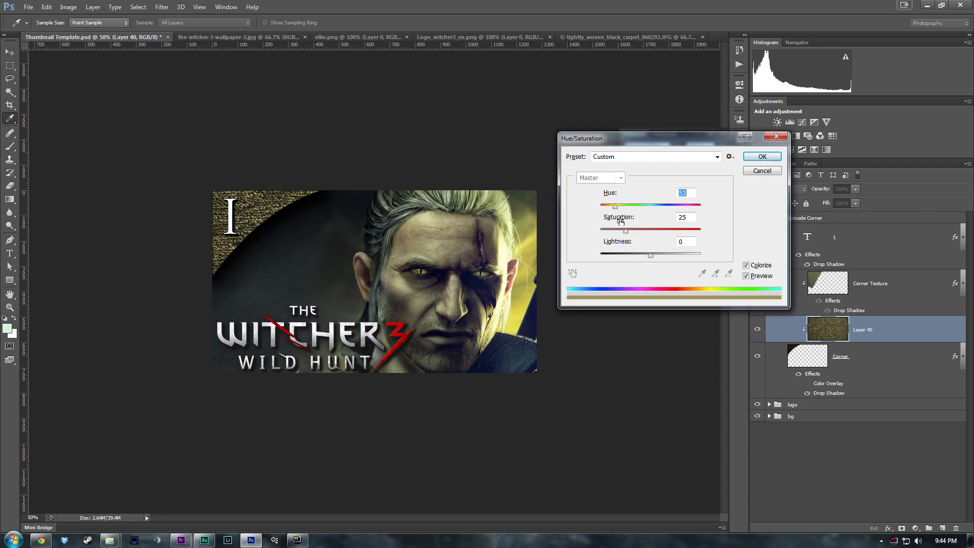
left_click_drag(626, 230, 618, 207)
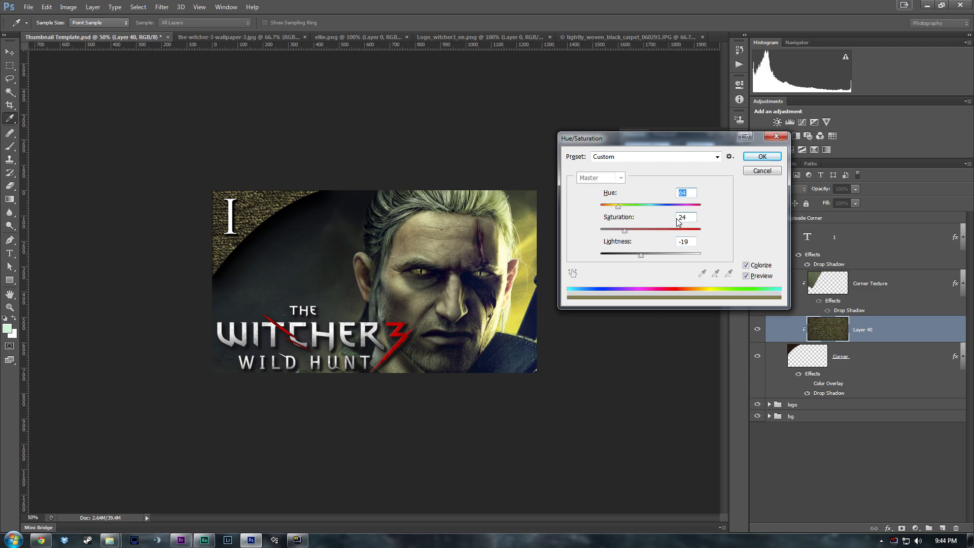
left_click(762, 157)
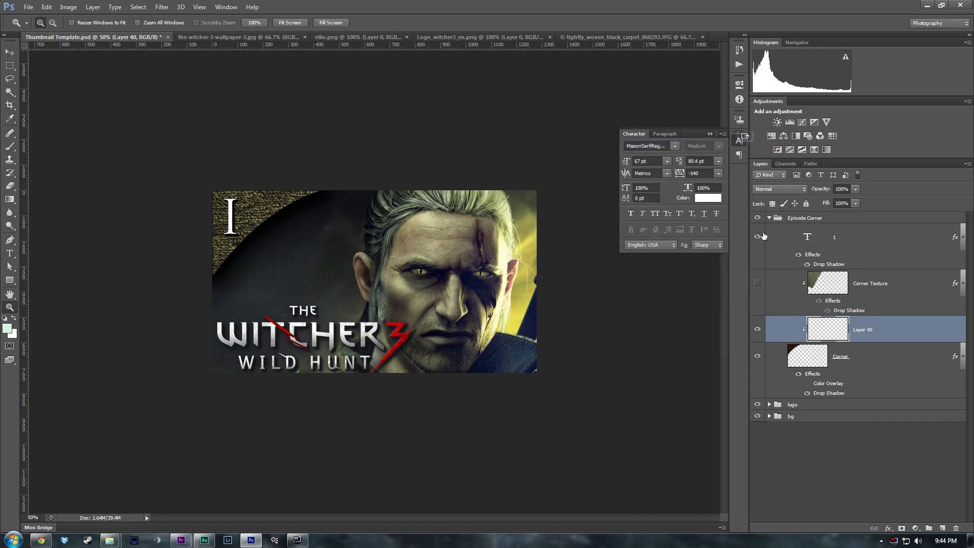
- Enlarge the carpet texture to about 190% with Free Transform
key("ctrl+t")
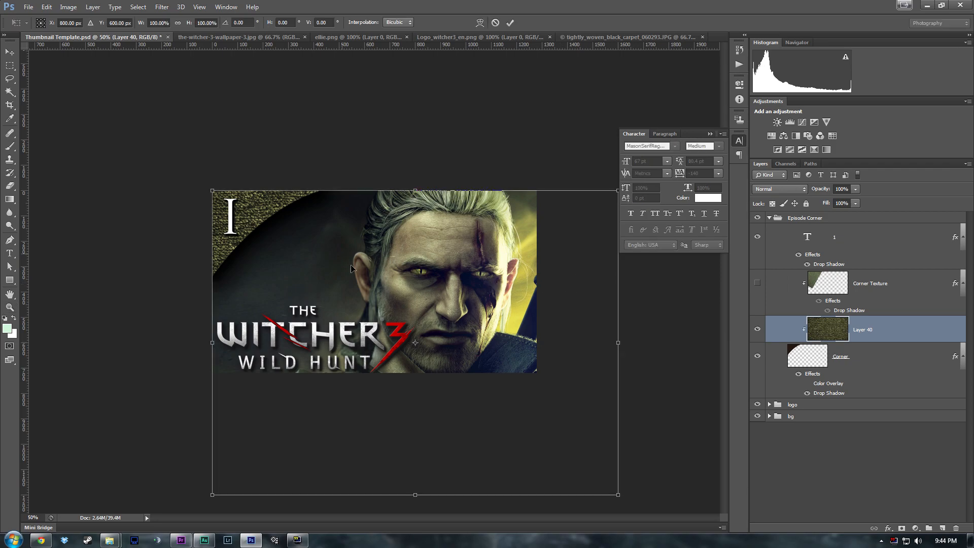
left_click_drag(213, 192, 163, 91)
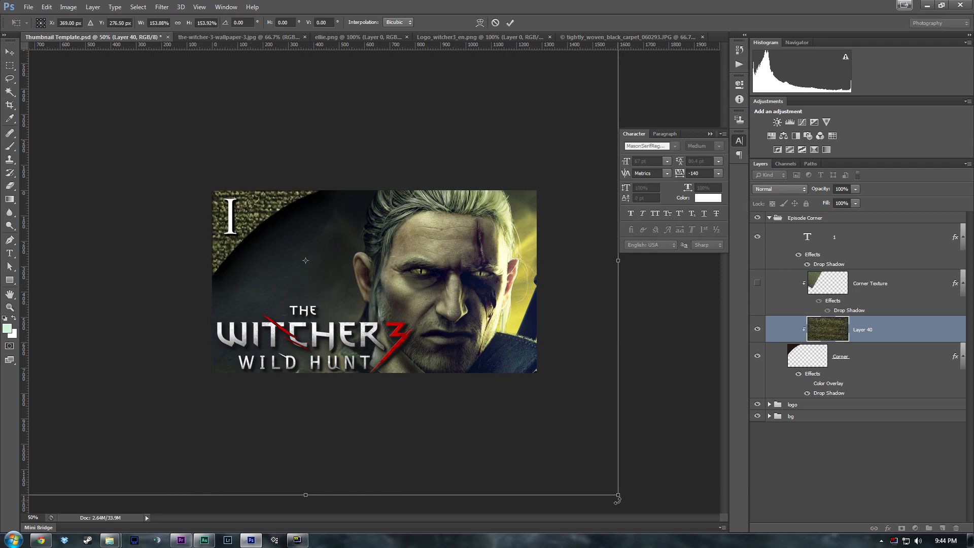
left_click_drag(620, 496, 812, 539)
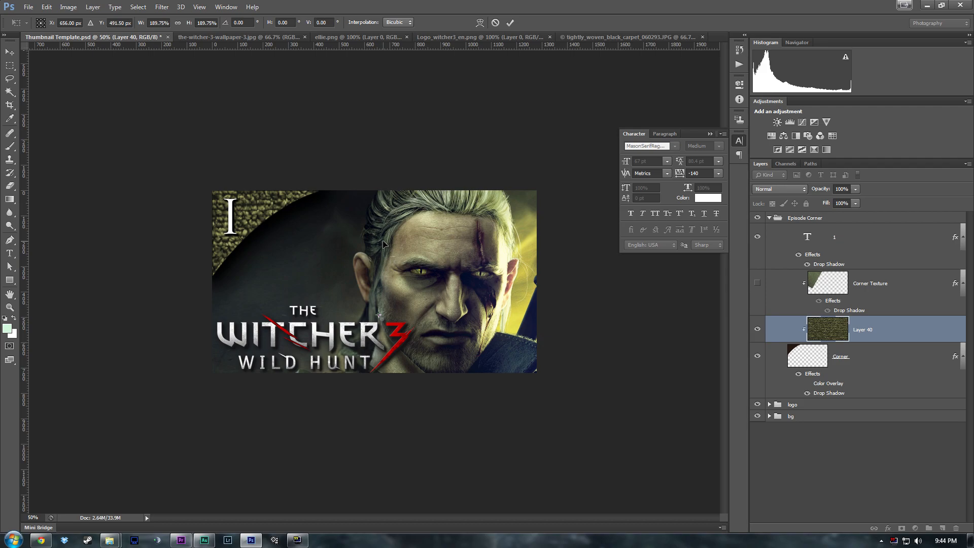
key("Return")
- Scale the enlarged carpet texture down to about 26% and position it over the episode corner
key("z")
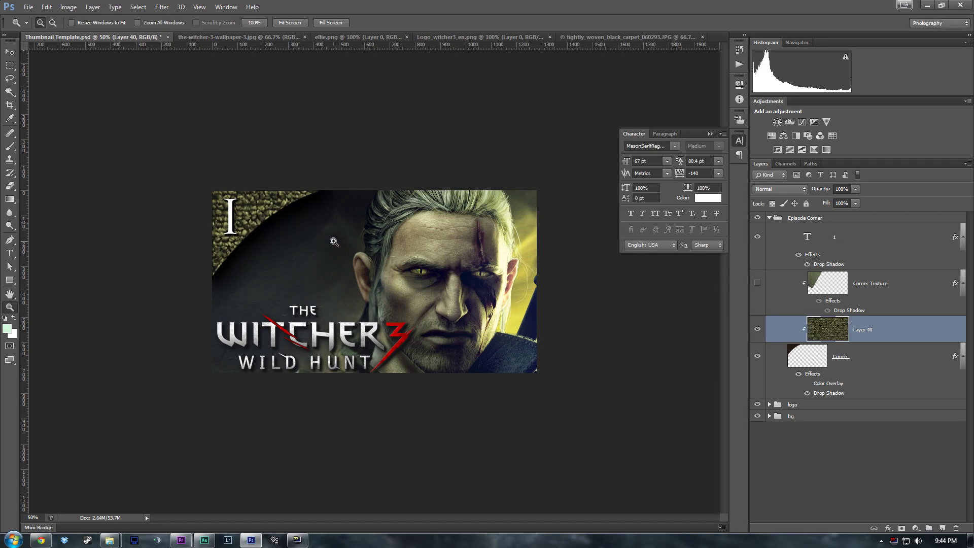
left_click(356, 236, "alt")
left_click(356, 236, "alt")
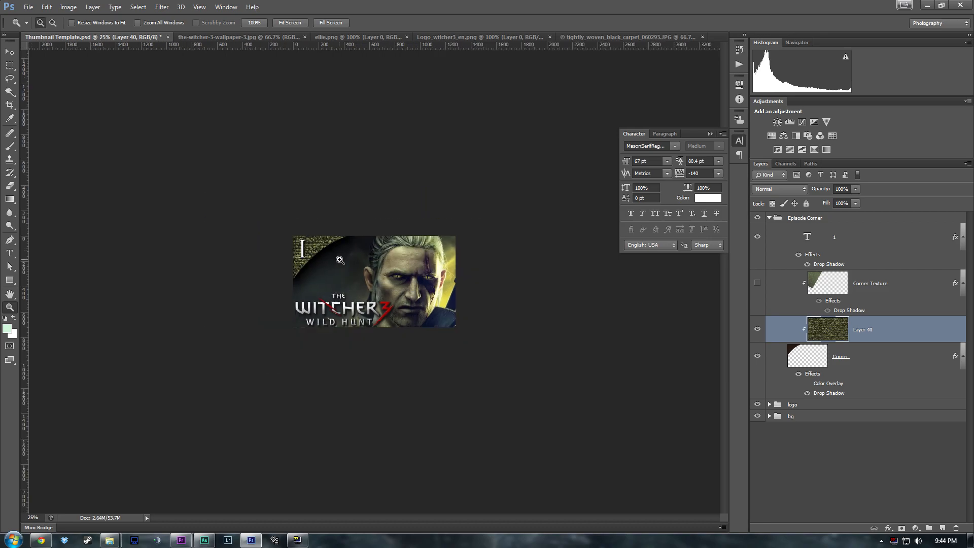
key("ctrl+t")
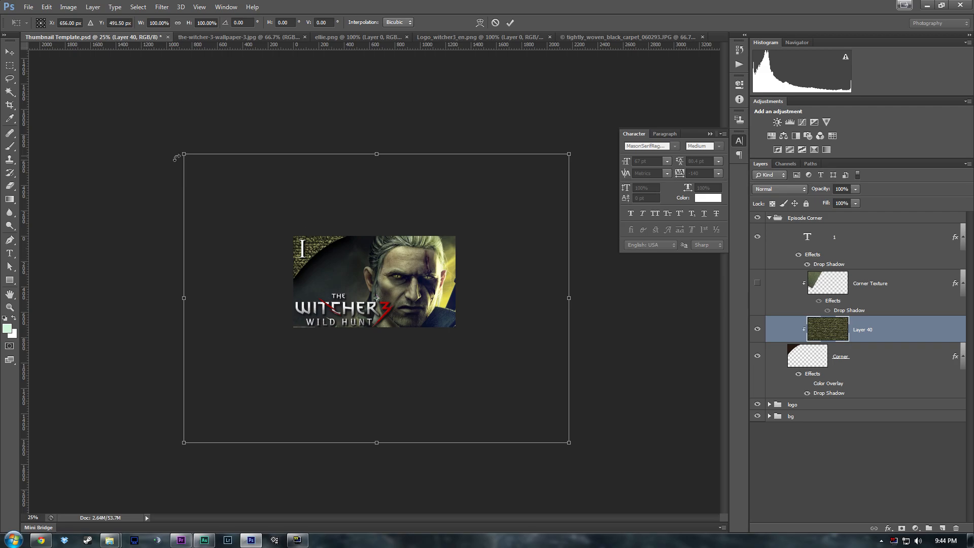
left_click_drag(183, 155, 316, 252)
left_click_drag(345, 276, 305, 249)
key("Return")
- Collapse the Episode Corner group and add a Curves adjustment layer above the visible wallpaper in the bg group
key("z")
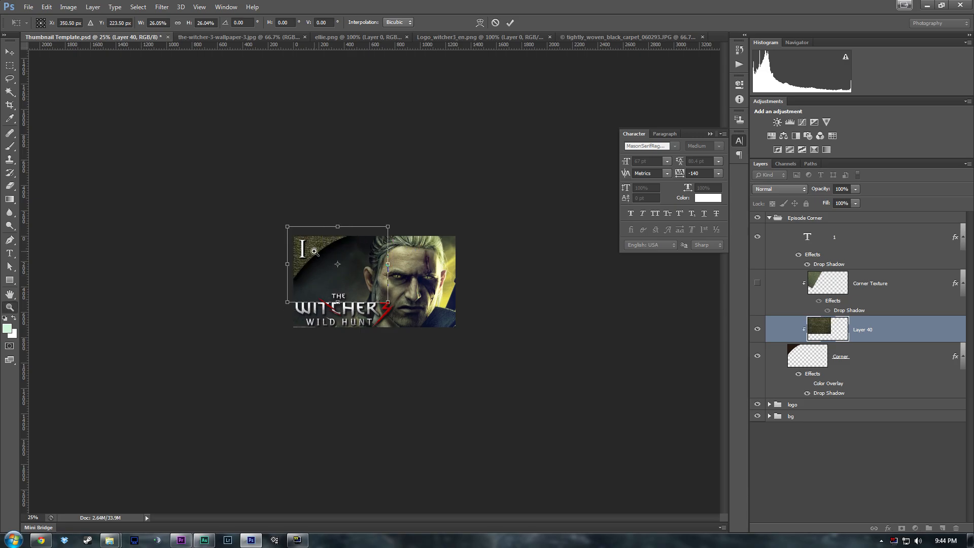
left_click(364, 265, "alt")
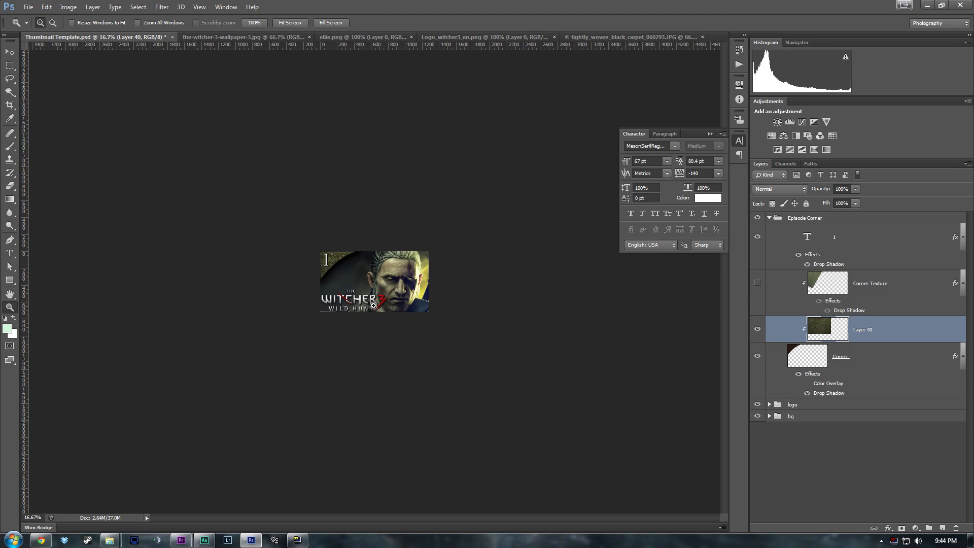
left_click(357, 277)
left_click(356, 274)
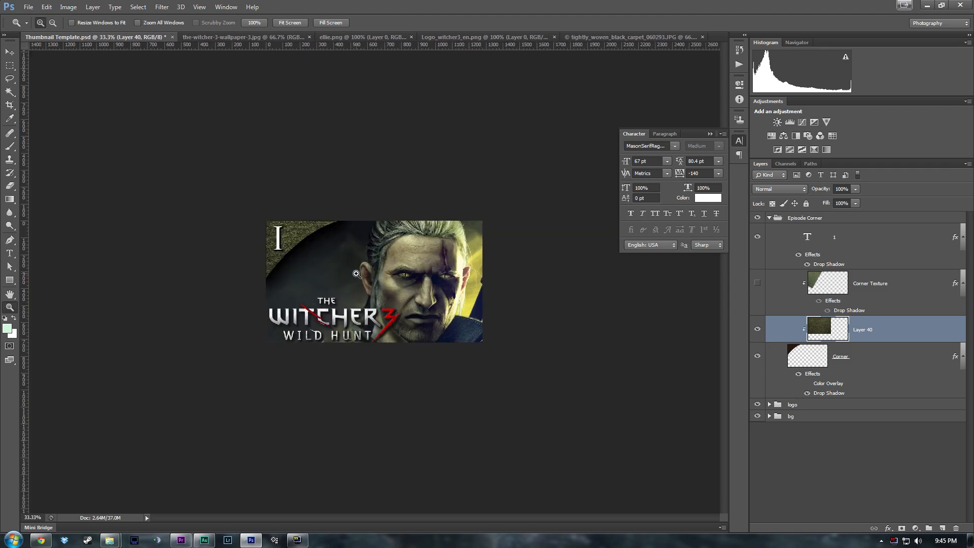
left_click(356, 274)
left_click(358, 271)
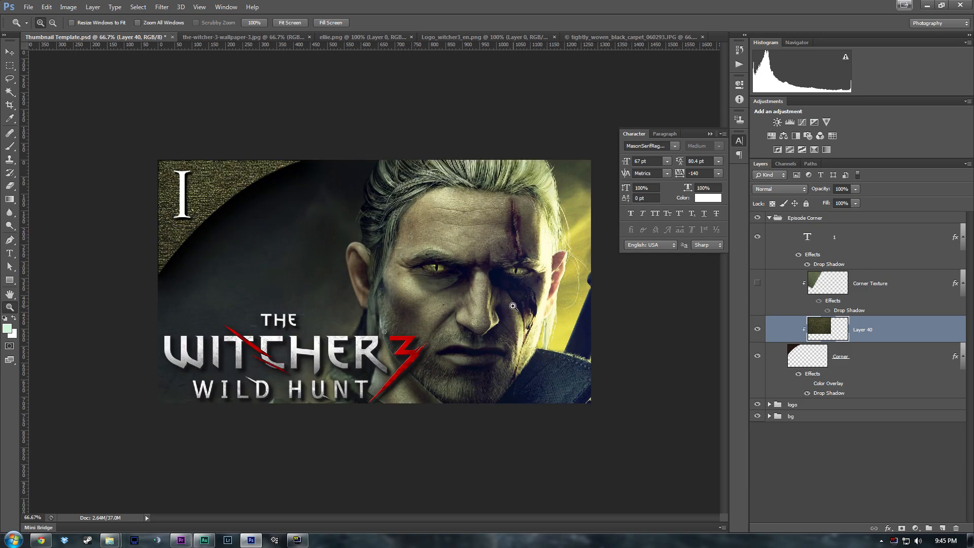
left_click(770, 219)
left_click(769, 242)
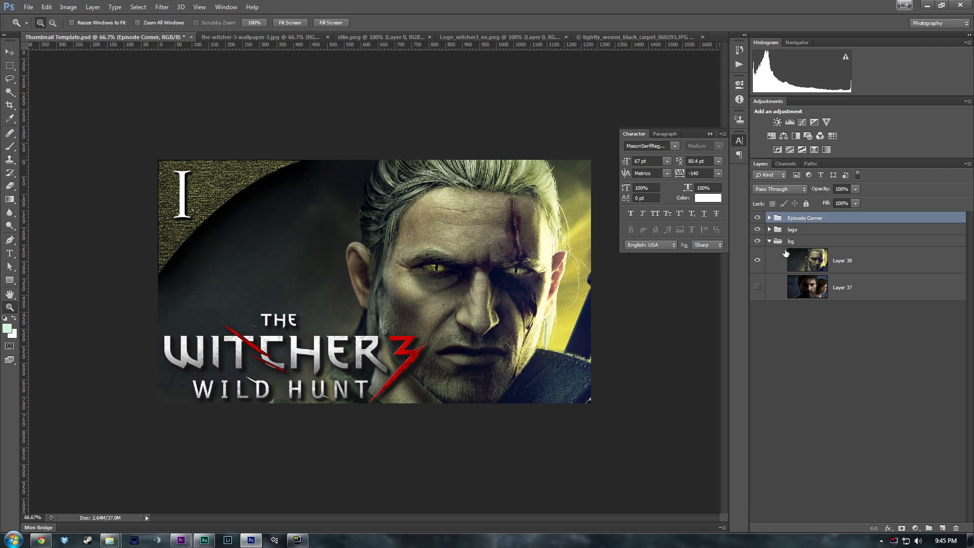
left_click(800, 263)
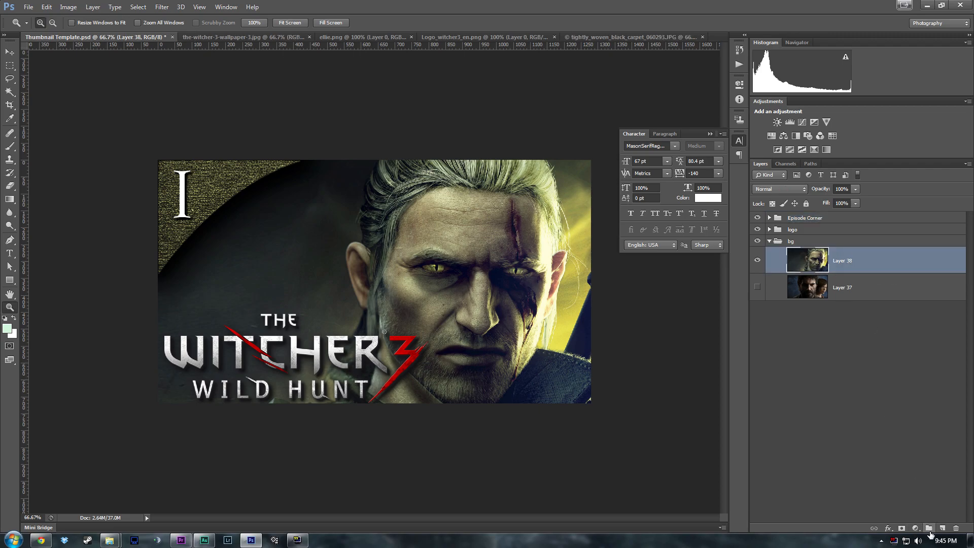
left_click(915, 529)
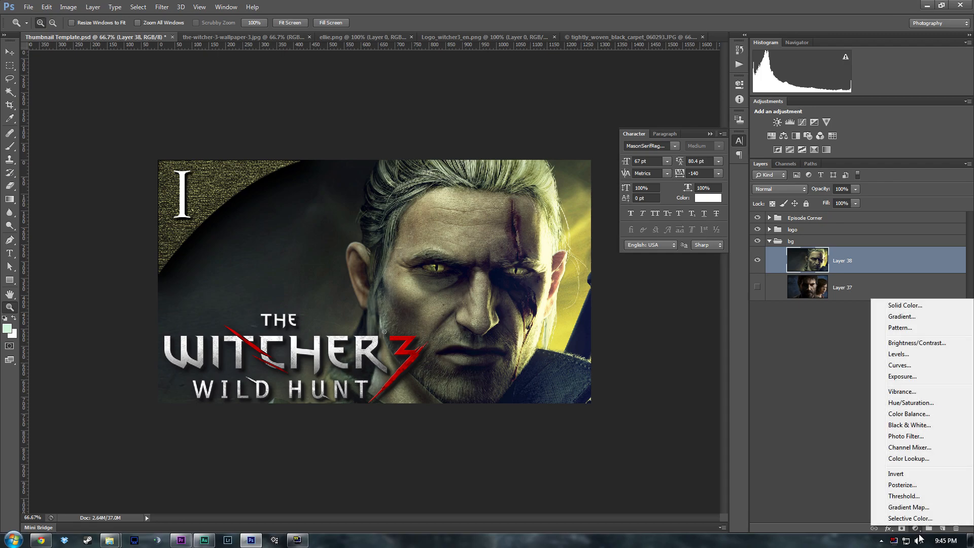
left_click(901, 366)
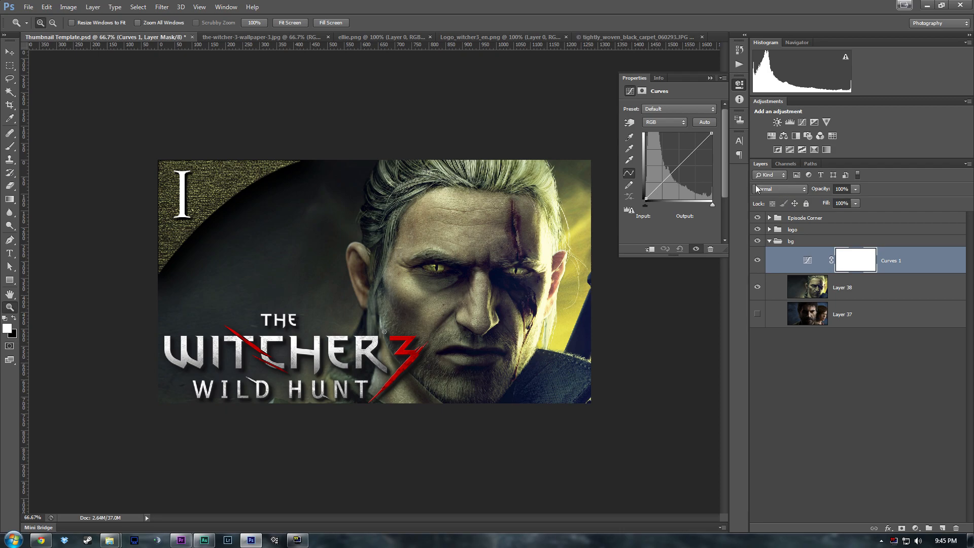
left_click(92, 7)
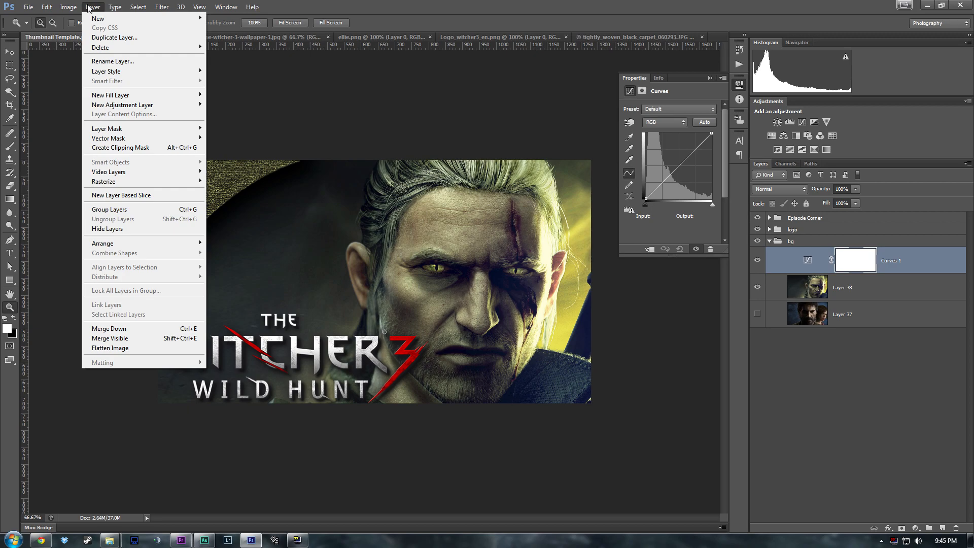
mouse_move(113, 74)
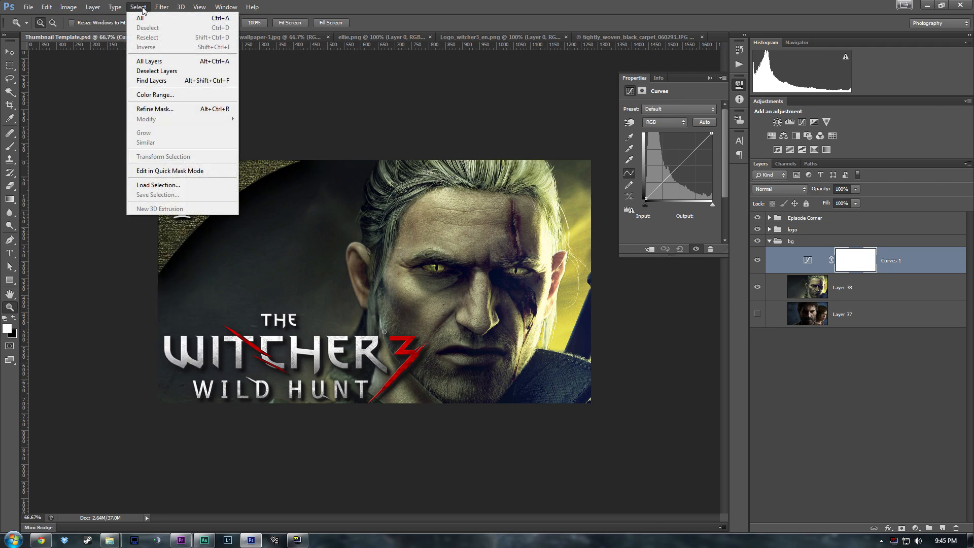
mouse_move(162, 8)
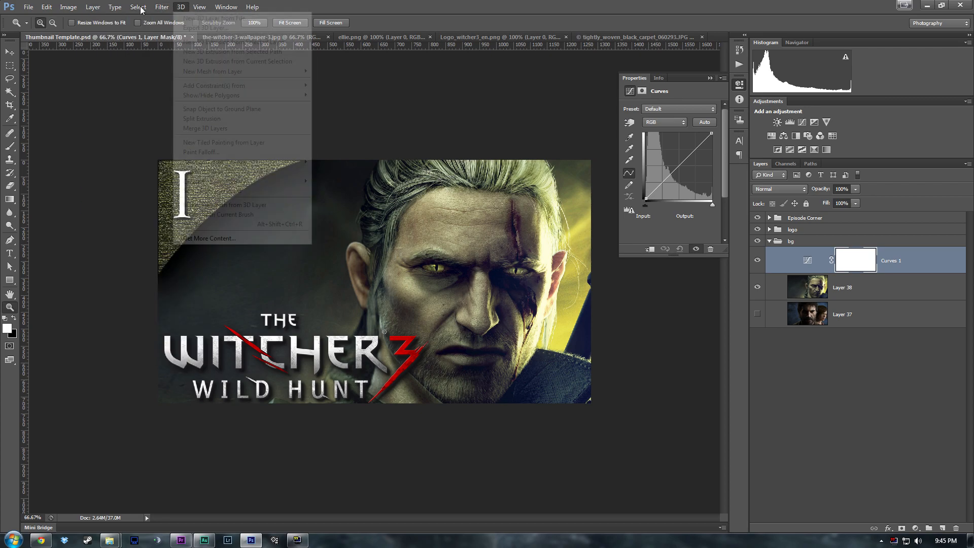
mouse_move(108, 8)
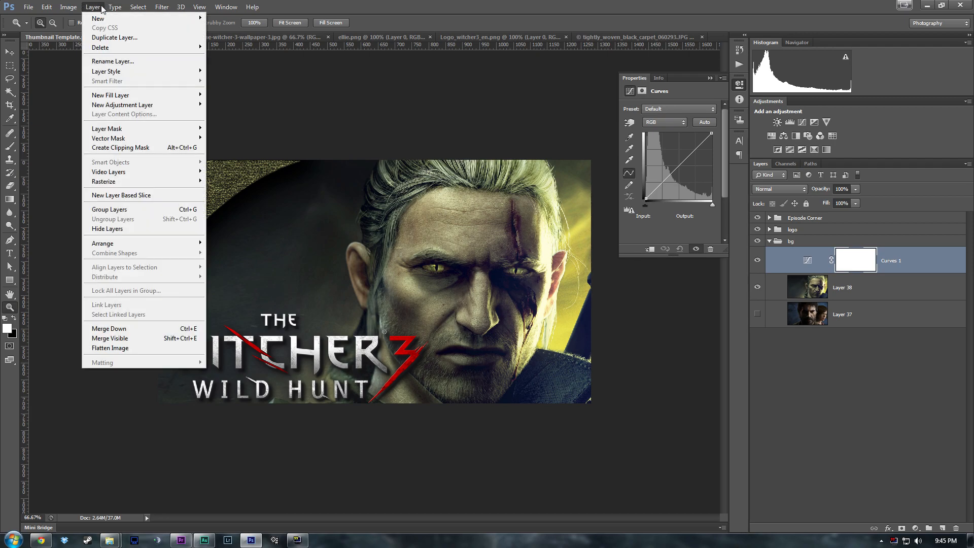
left_click(102, 8)
left_click(71, 7)
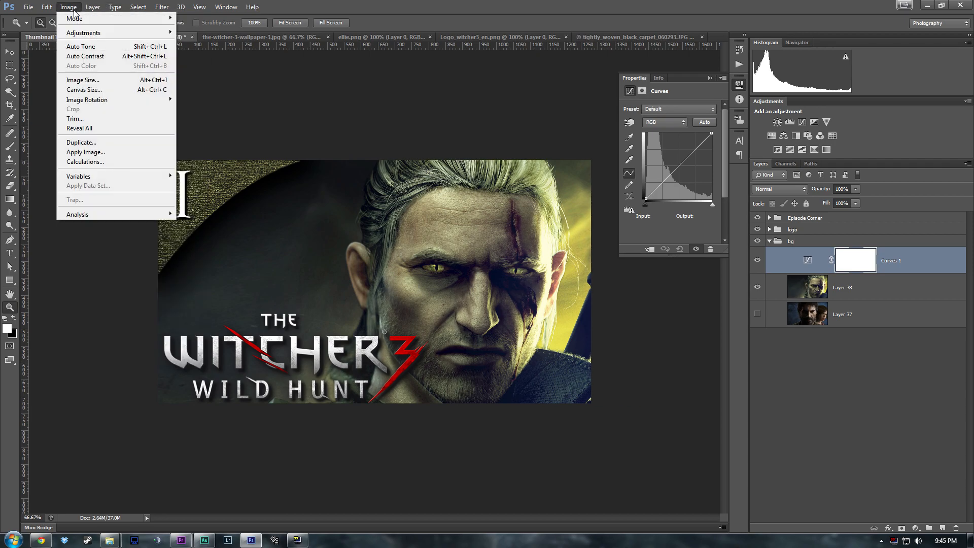
left_click(74, 10)
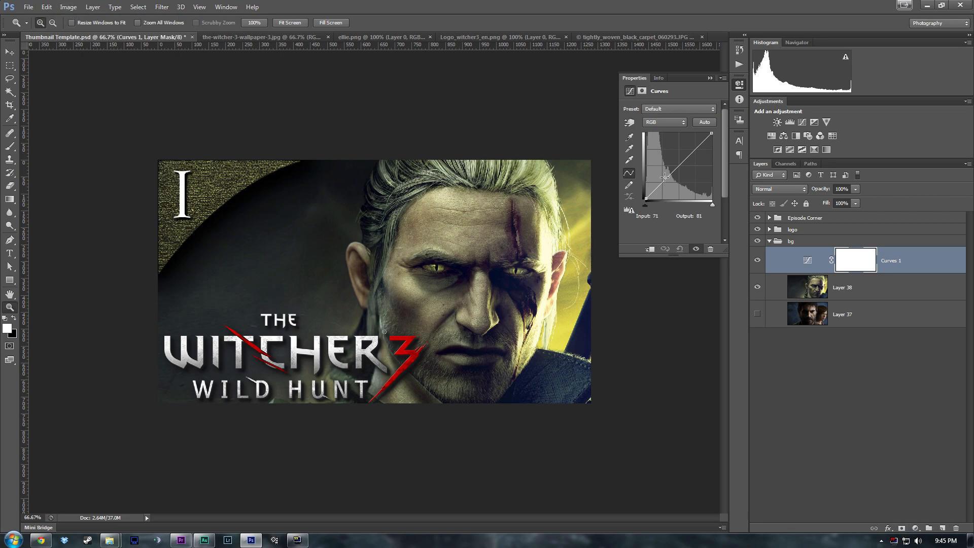
- Brighten the wallpaper with a Curves point at input 47, output 61, and a second point raised slightly in the highlights
left_click_drag(662, 184, 656, 182)
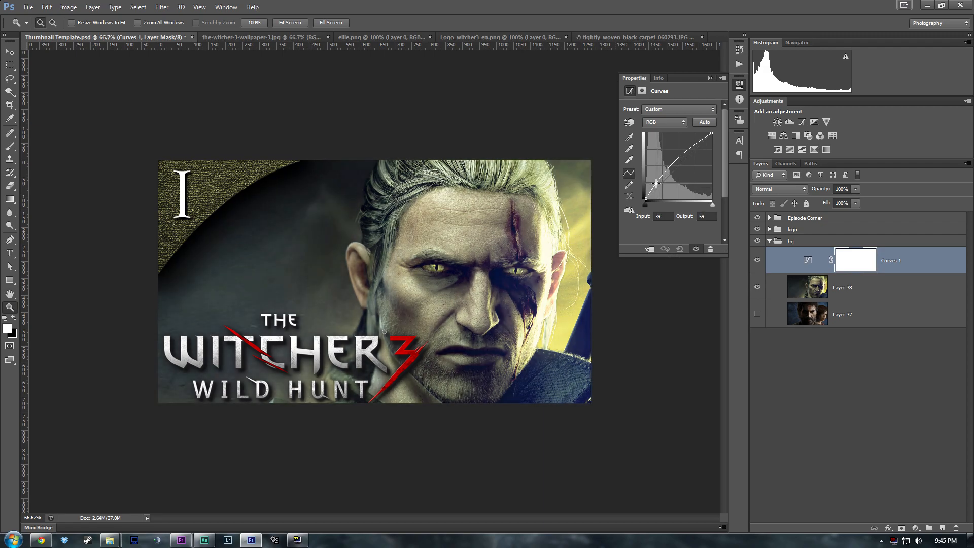
left_click(690, 153)
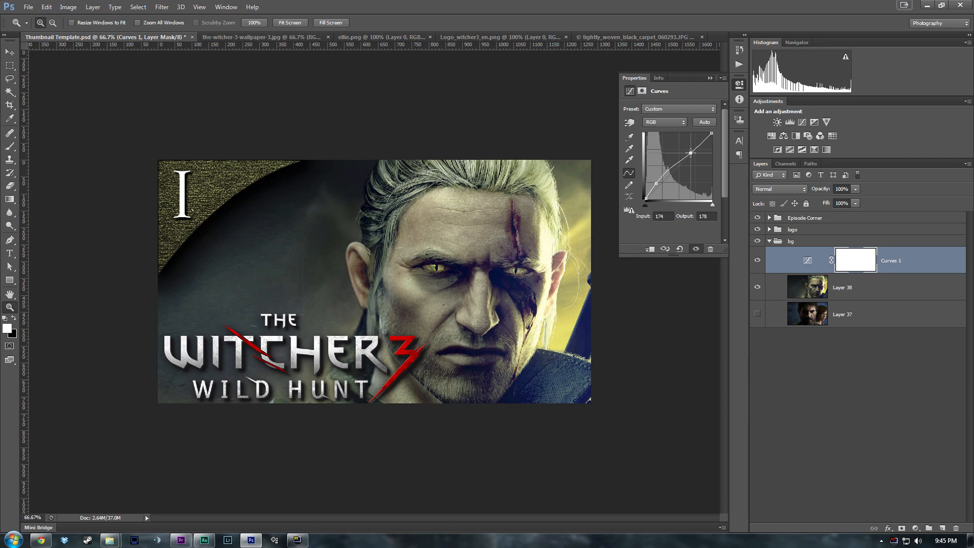
left_click_drag(691, 153, 690, 150)
left_click_drag(656, 183, 658, 183)
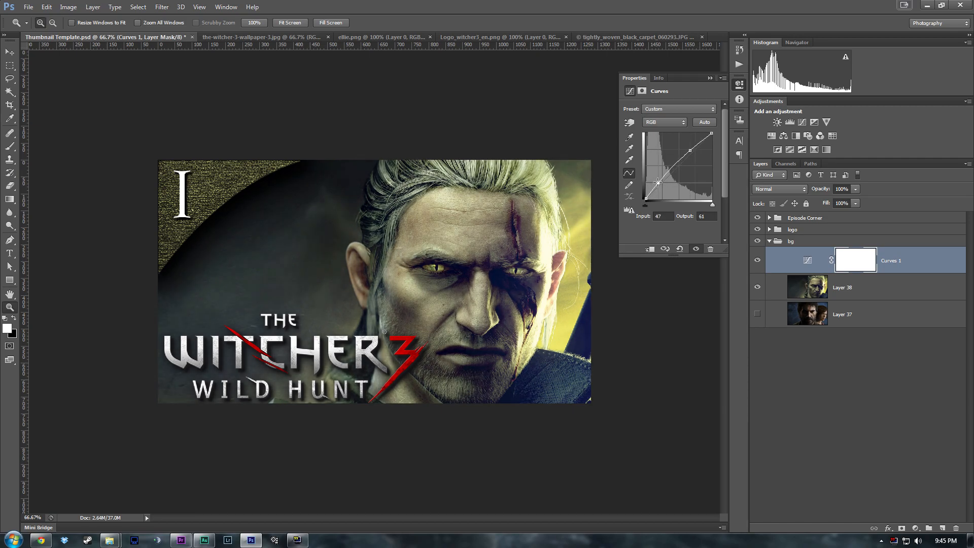
- Compare the thumbnail at a small display size with the Curves adjustment on and off
left_click(381, 270, "alt")
left_click(381, 270, "alt")
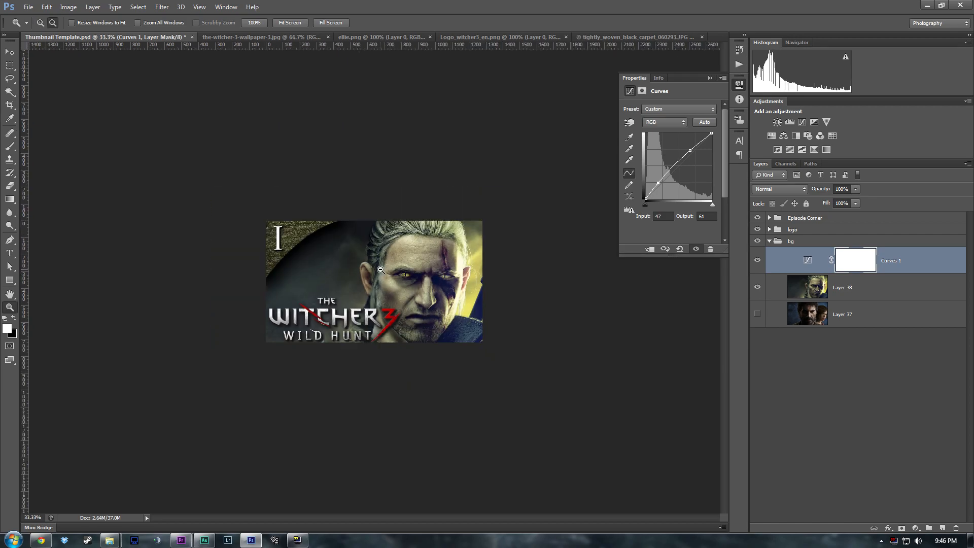
left_click(381, 270, "alt")
left_click(381, 270, "alt")
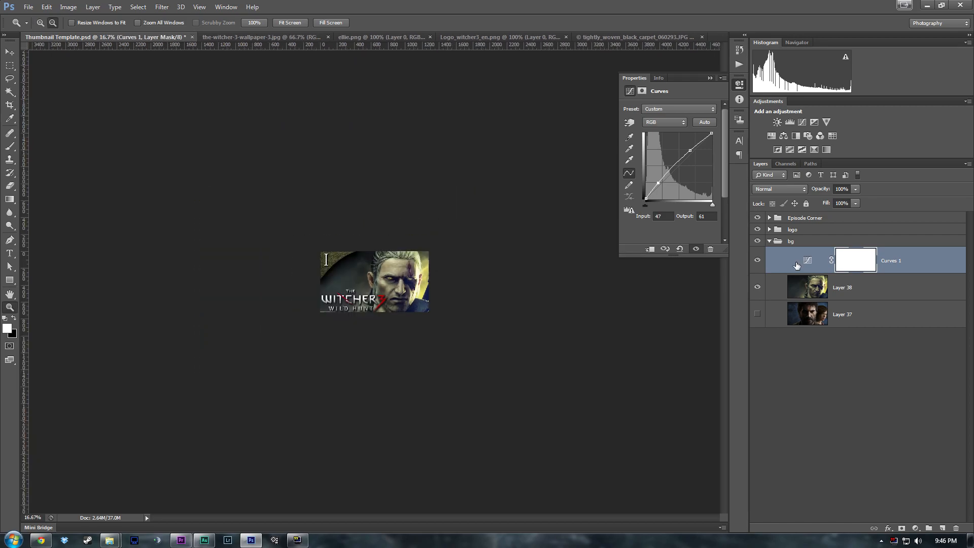
left_click(758, 260)
left_click(758, 261)
left_click(758, 260)
left_click(758, 261)
left_click(758, 261)
left_click(759, 261)
left_click(411, 289, "alt")
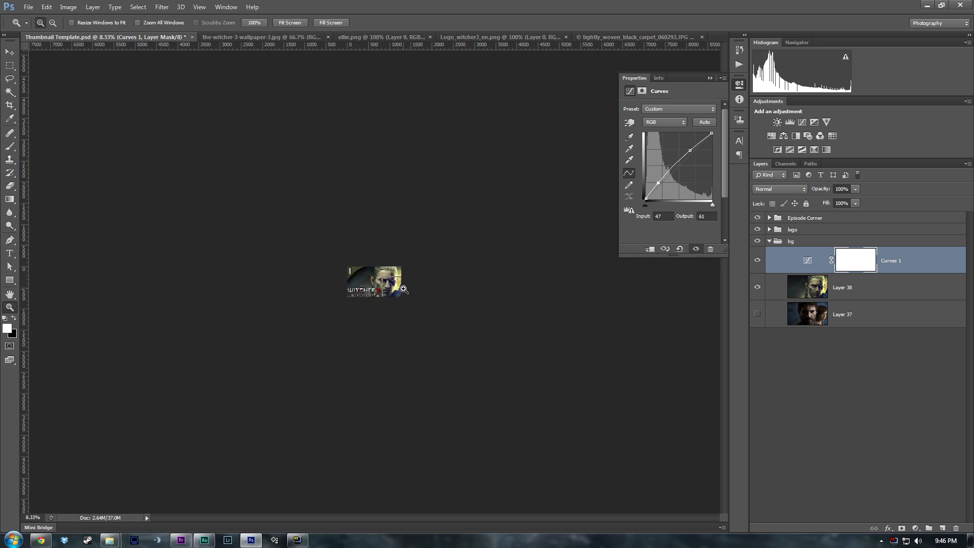
left_click(404, 289)
left_click(404, 290)
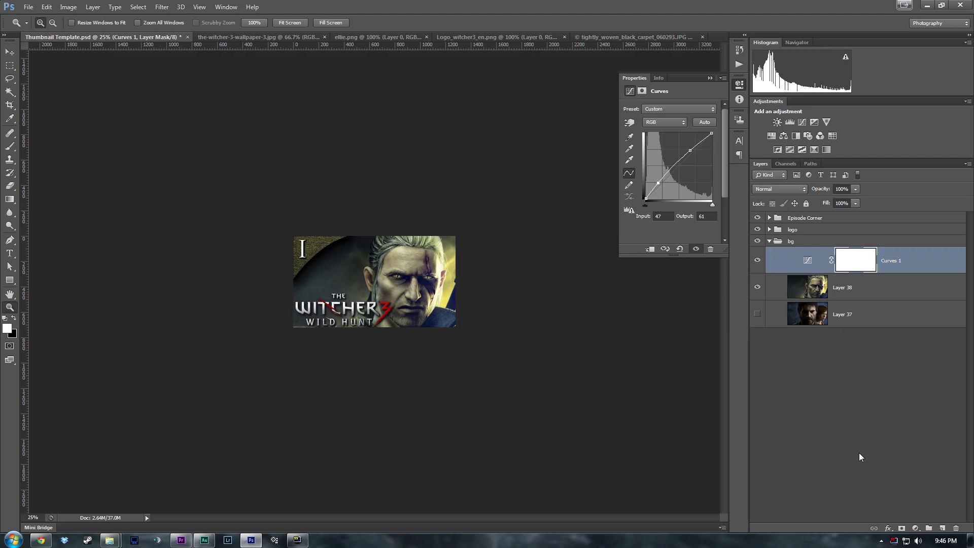
- Add a Hue/Saturation adjustment layer above the Curves layer with hue -14 and saturation +10
left_click(915, 528)
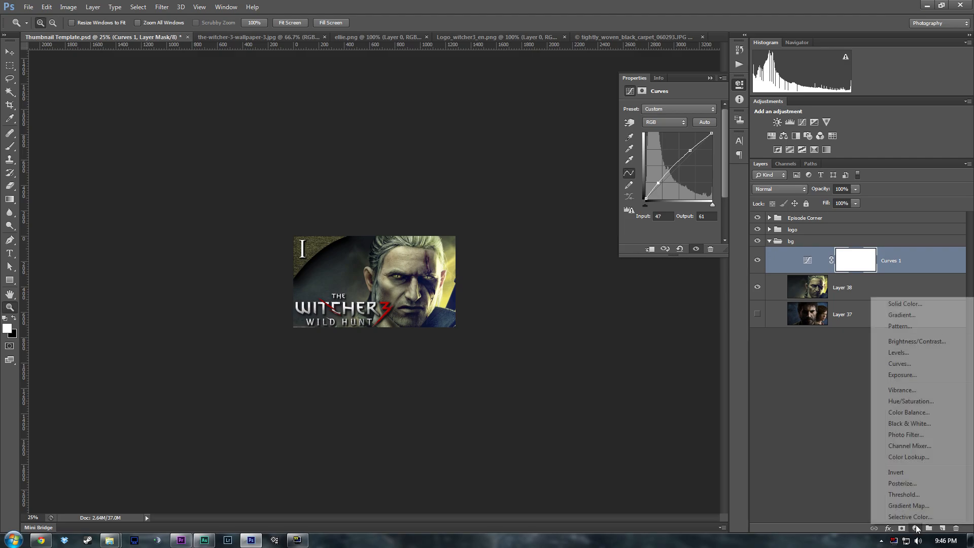
left_click(904, 401)
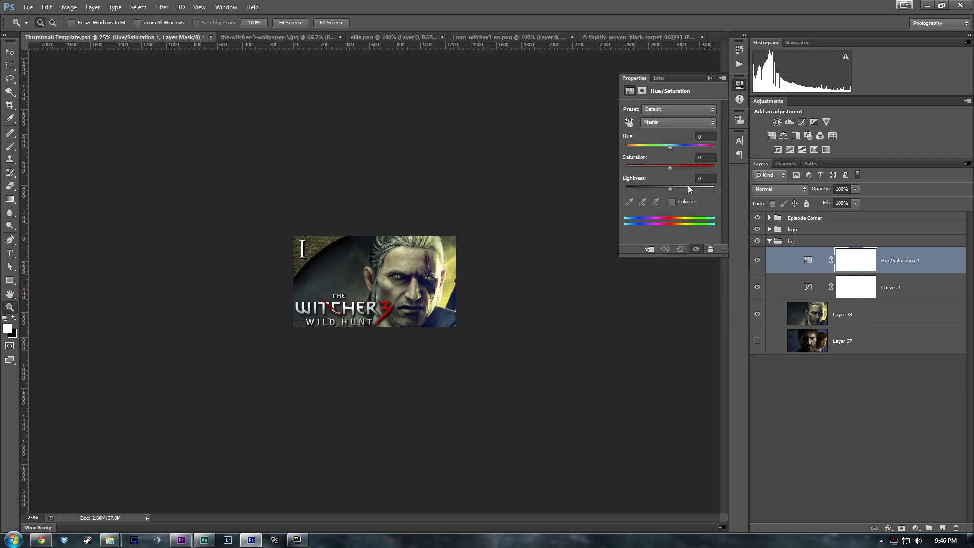
mouse_move(667, 145)
left_mouse_down()
mouse_move(642, 150)
mouse_move(689, 151)
mouse_move(668, 154)
left_mouse_up()
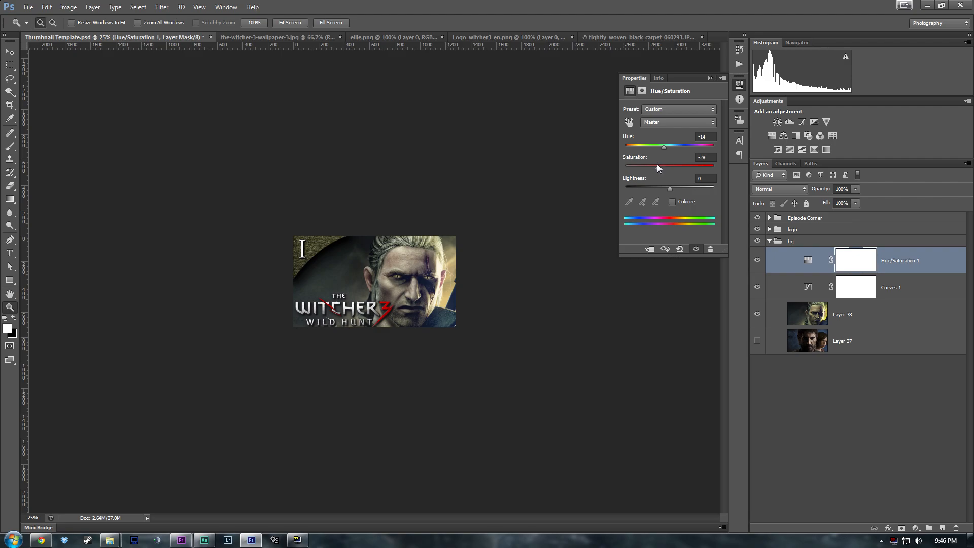
left_click_drag(657, 165, 675, 178)
left_click(398, 267)
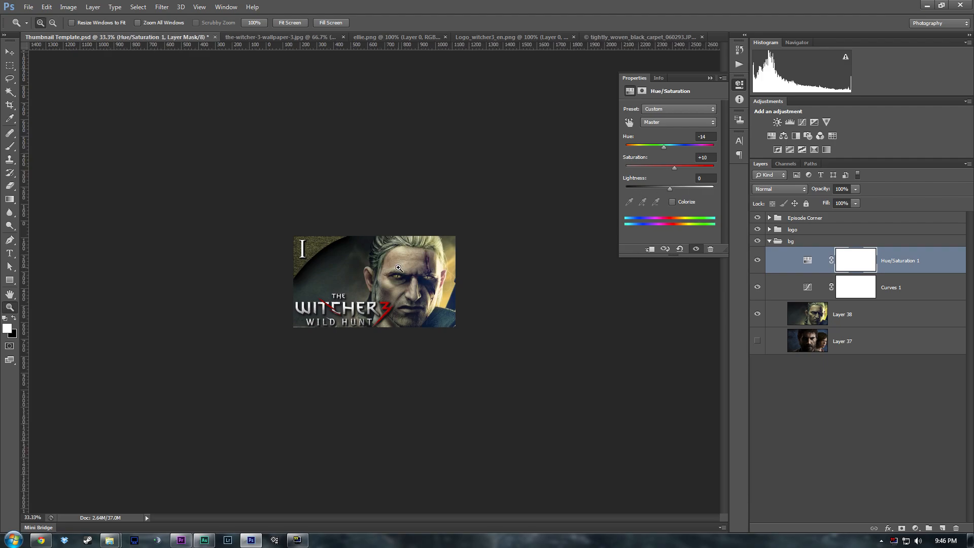
left_click(398, 268)
- Compare the finished thumbnail with the unadjusted Layer 38 wallpaper shown alone
left_click(695, 282)
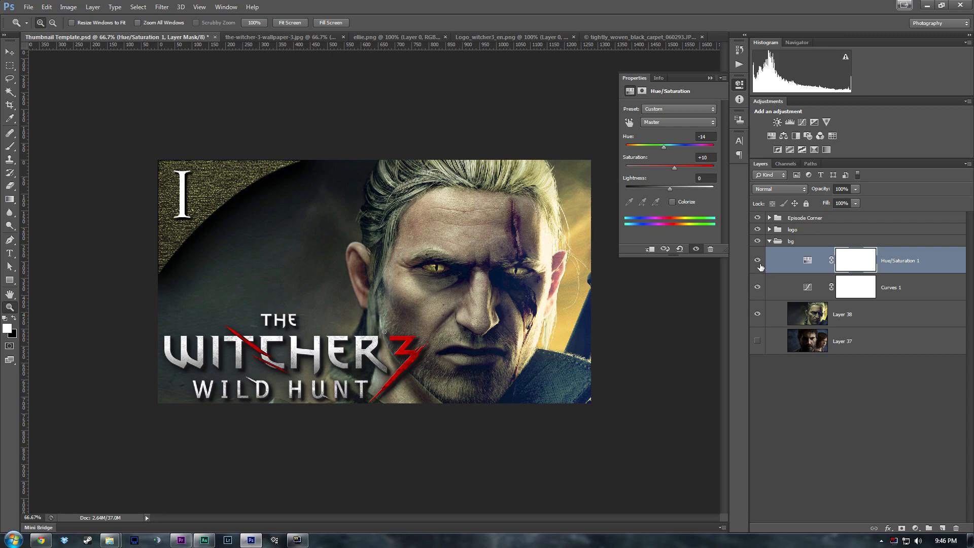
left_click(770, 242)
left_click(770, 241)
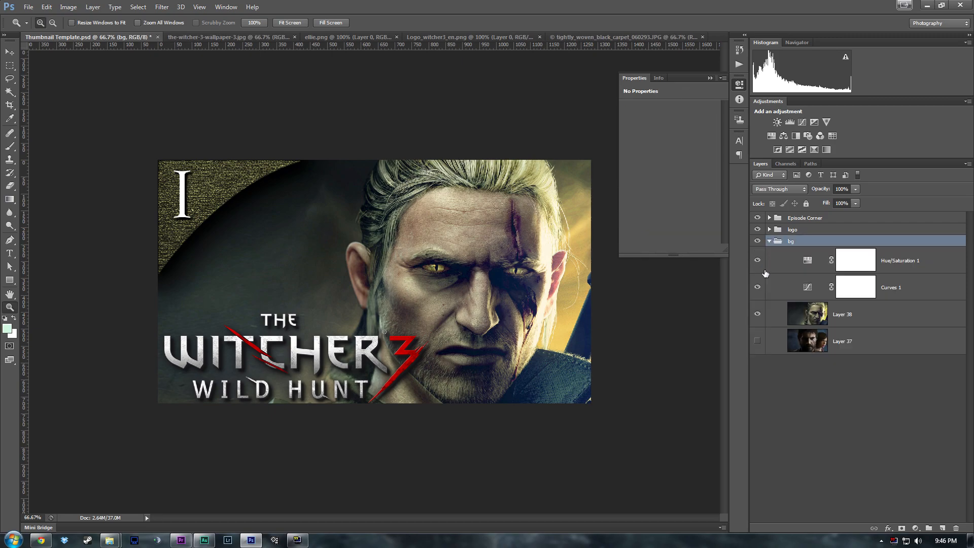
left_click(758, 314, "alt")
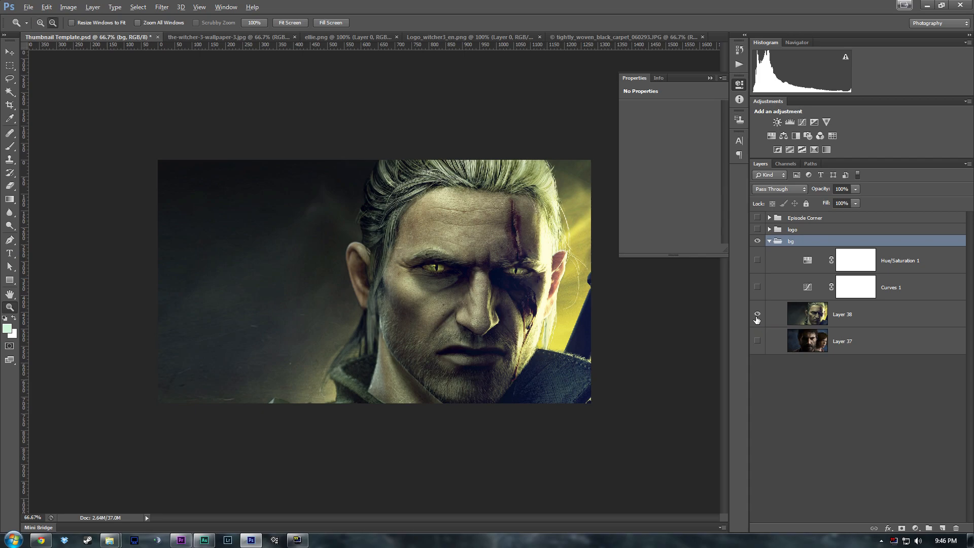
left_click(758, 314, "alt")
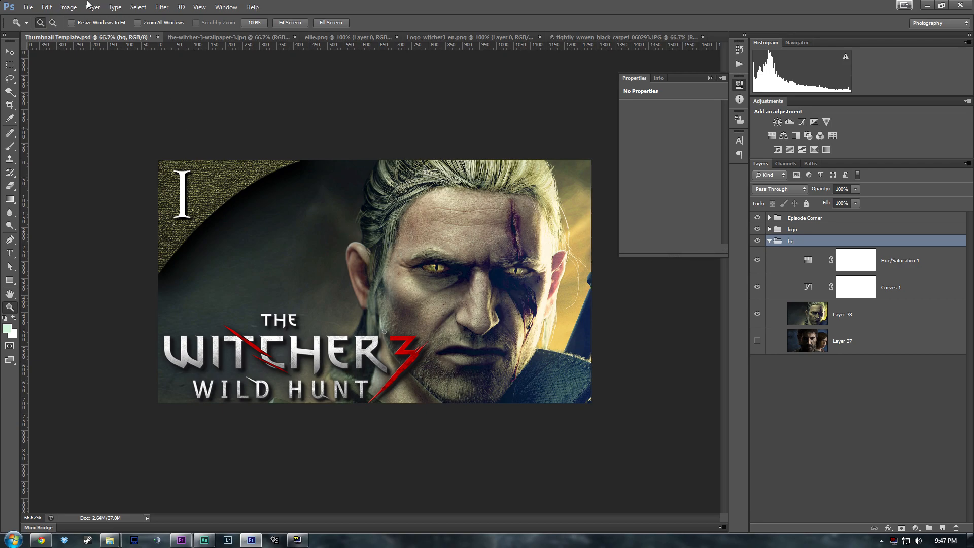
- Examine the thumbnail's PNG-24 output in the Save for Web preview and close it without saving
left_click(28, 8)
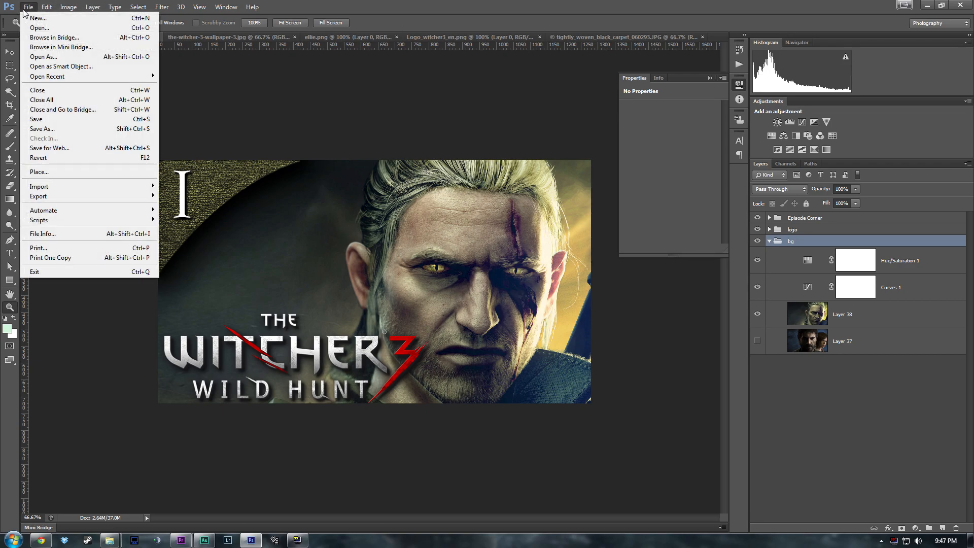
left_click(58, 148)
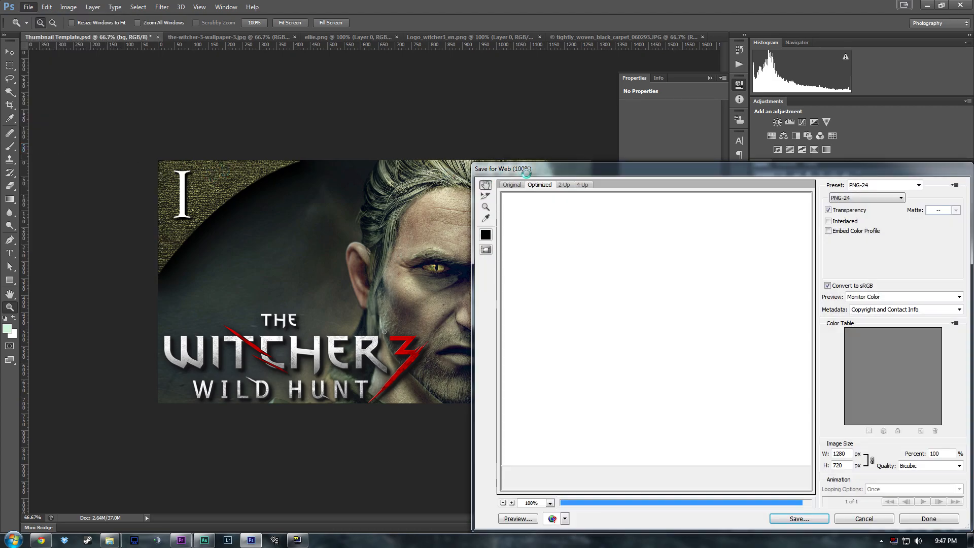
left_click_drag(526, 172, 231, 101)
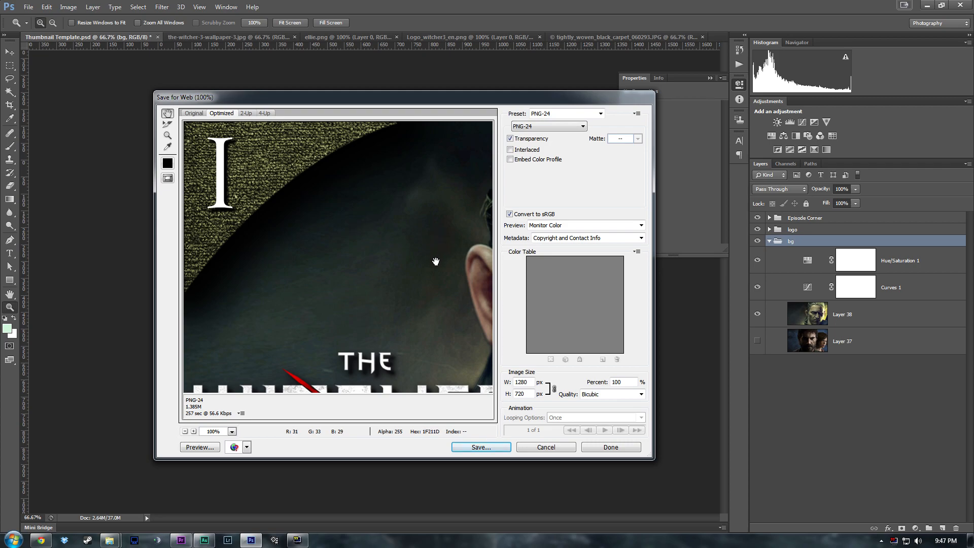
left_click_drag(443, 271, 330, 256)
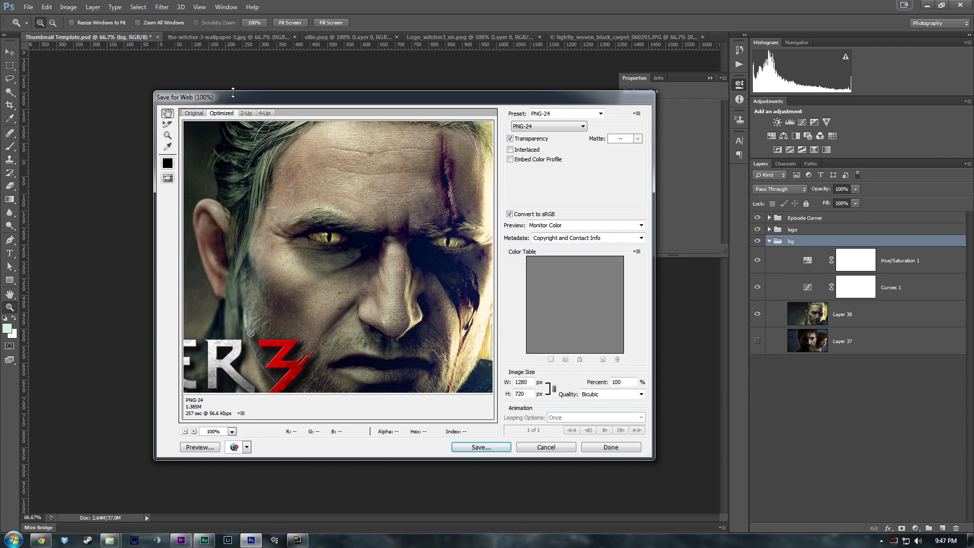
left_click(564, 448)
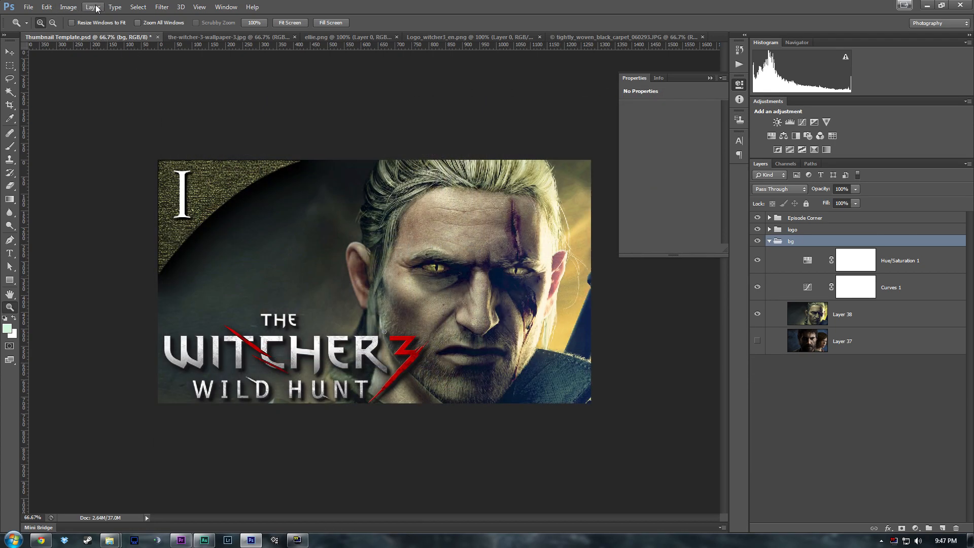
- Try resizing the image to 800 pixels wide with proportions constrained, and undo the resize
left_click(68, 7)
left_click(99, 81)
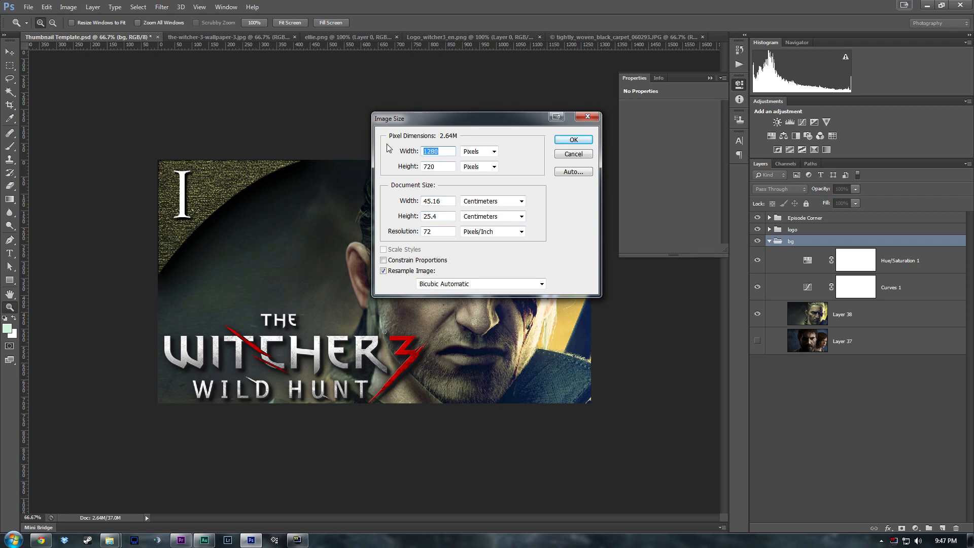
left_click(384, 260)
double_click(446, 151)
type("800")
key("Return")
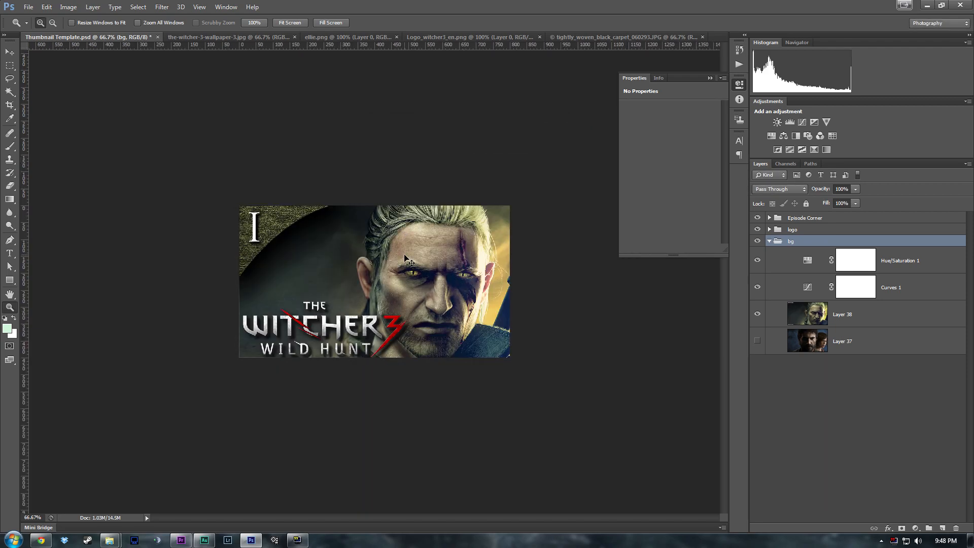
key("ctrl+plus")
- Set up a Save for Web export of the full-size thumbnail in PNG-24 format
left_click(29, 7)
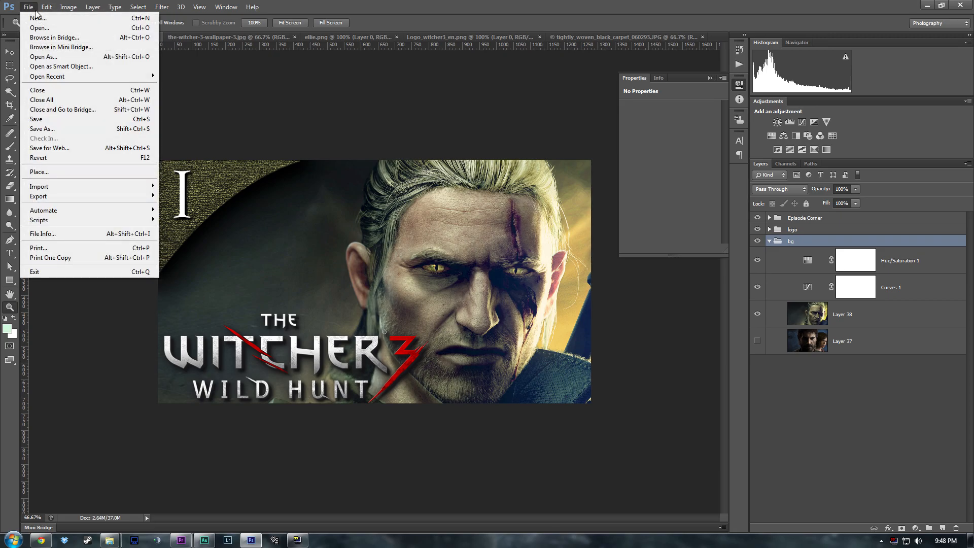
left_click(62, 148)
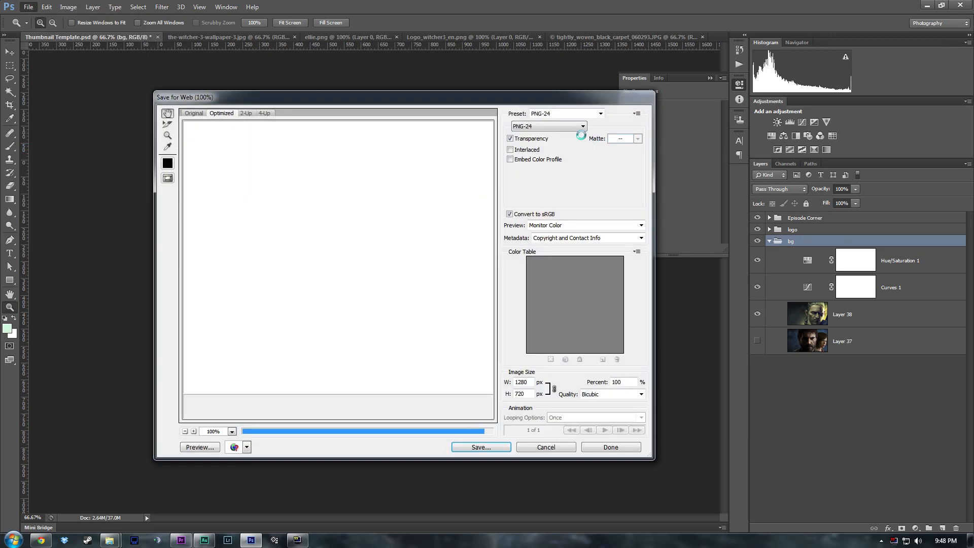
left_click(553, 128)
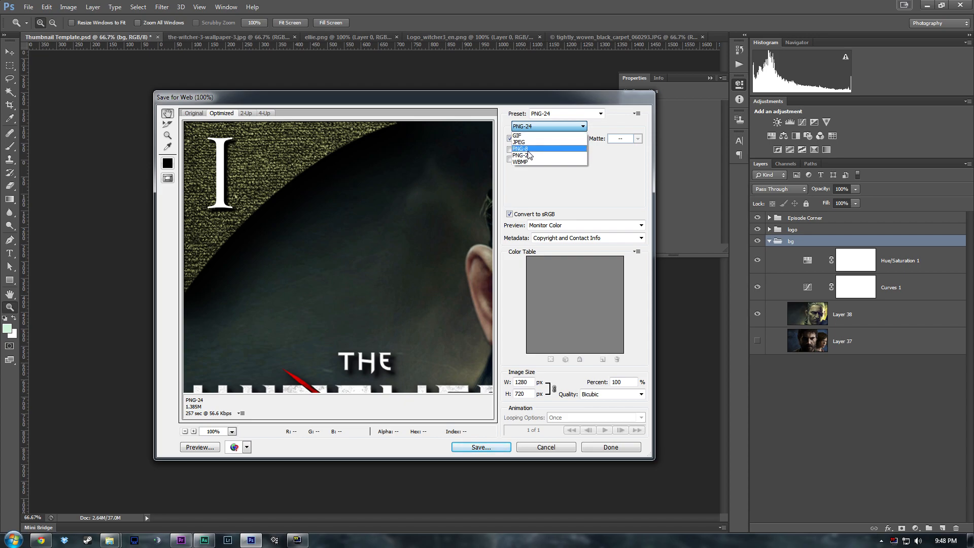
left_click(528, 156)
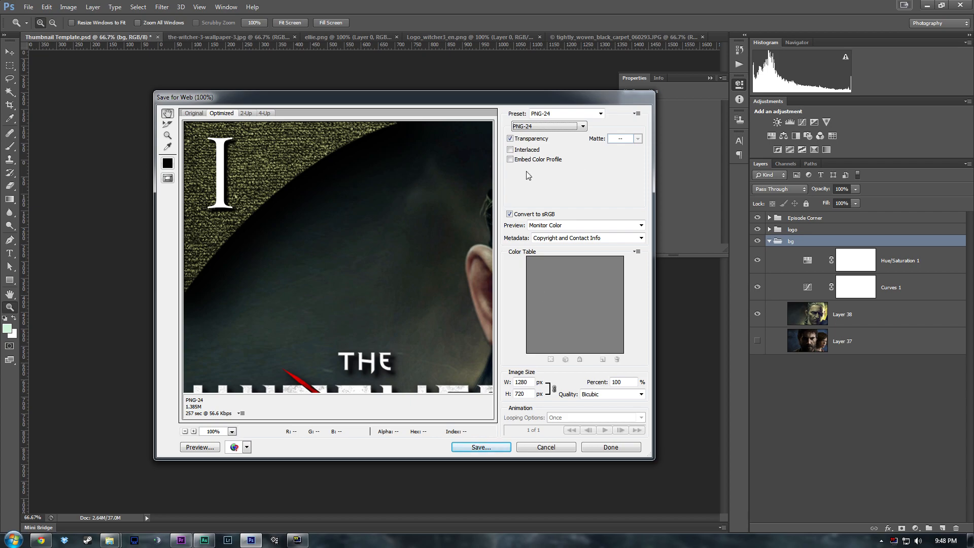
- Save the exported image as e01 in The Witcher 3 folder inside Thumbnails
left_click(499, 450)
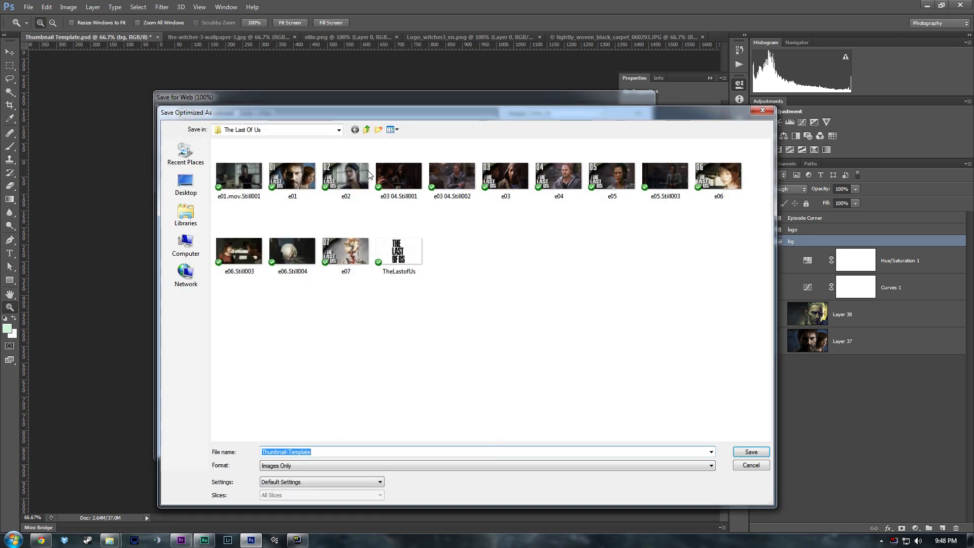
left_click(366, 130)
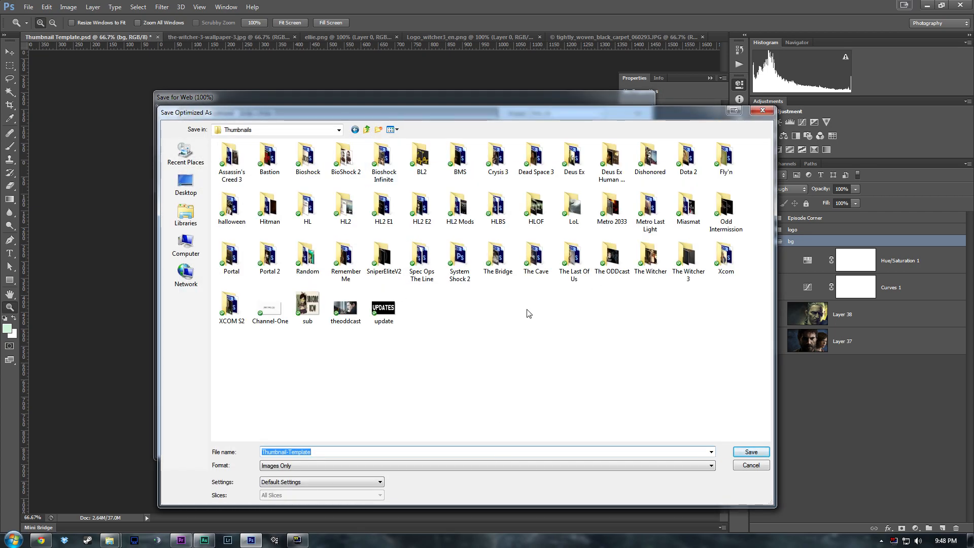
left_click(681, 263)
double_click(681, 263)
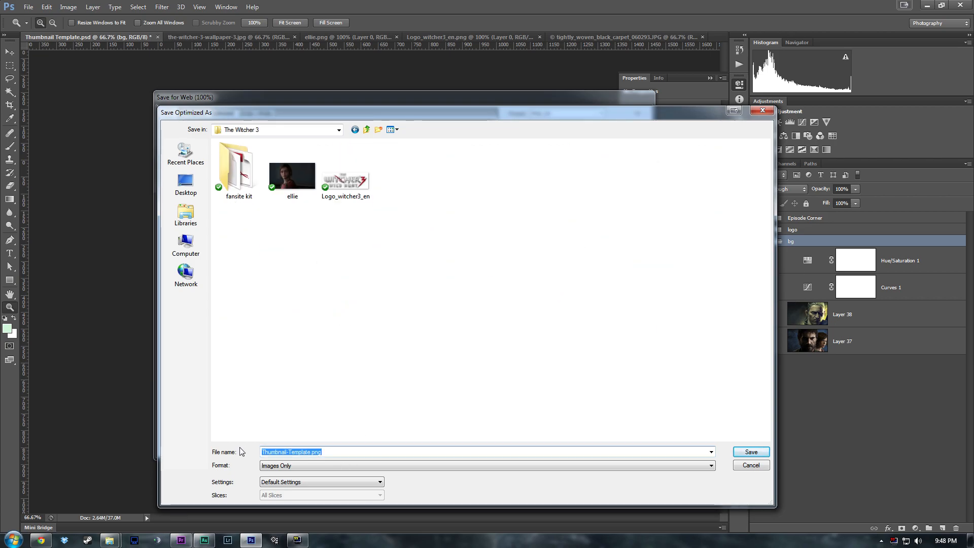
type("e01")
key("Return")
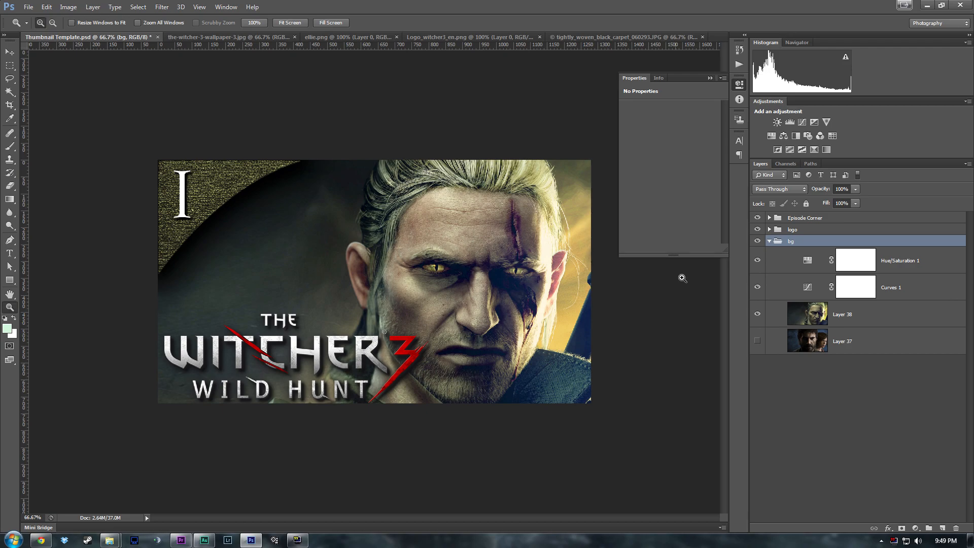
- Expand the Episode Corner group and hide its carpet texture layer and episode number
left_click(769, 218, "ctrl")
left_click(768, 218)
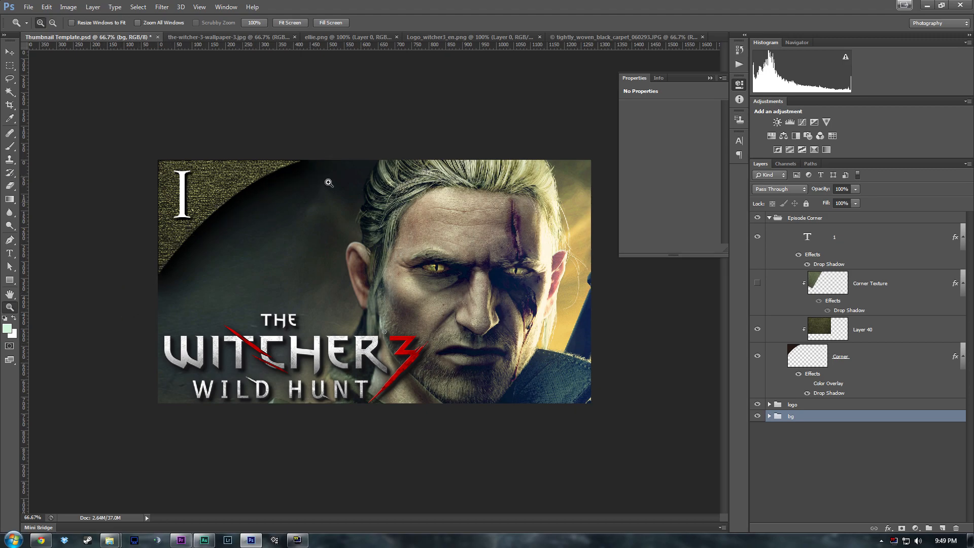
left_click(758, 329)
left_click(758, 237)
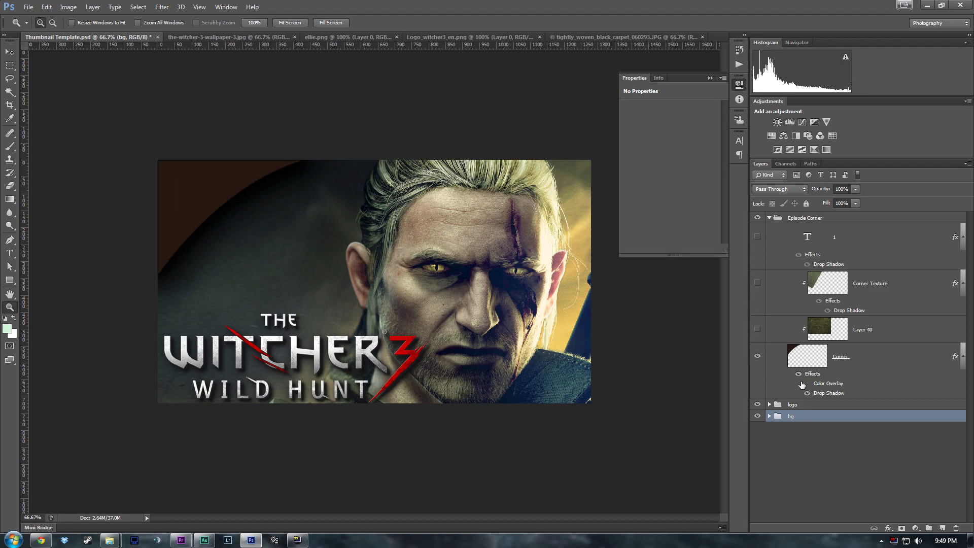
- Increase the Corner layer's drop shadow distance and make the hidden texture and episode number layers visible
double_click(824, 394)
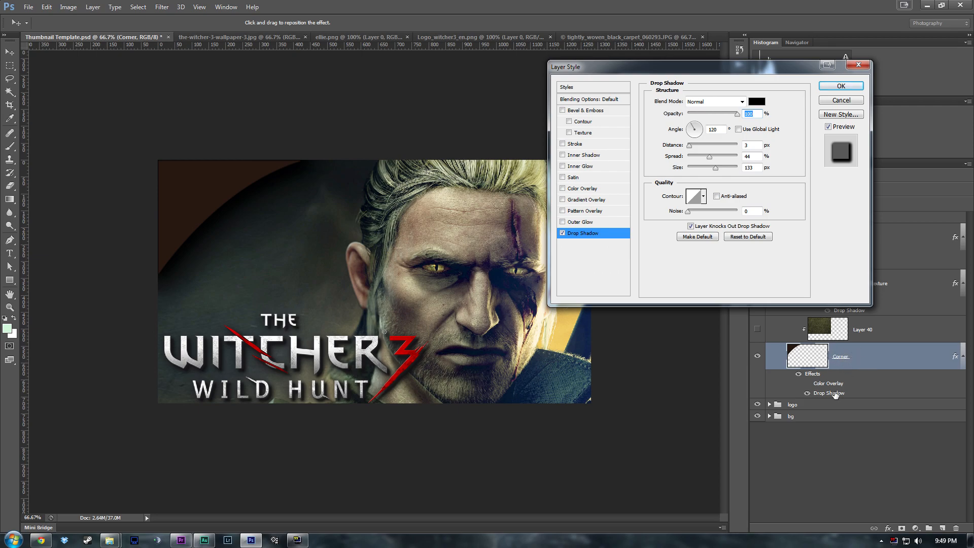
mouse_move(689, 146)
left_mouse_down()
mouse_move(713, 149)
mouse_move(696, 147)
left_mouse_up()
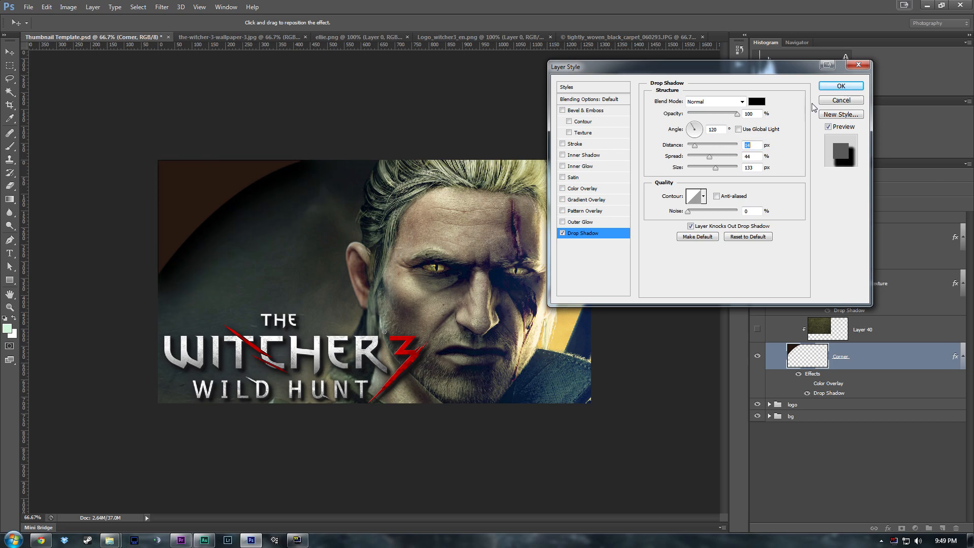
left_click(841, 86)
left_click_drag(758, 329, 760, 236)
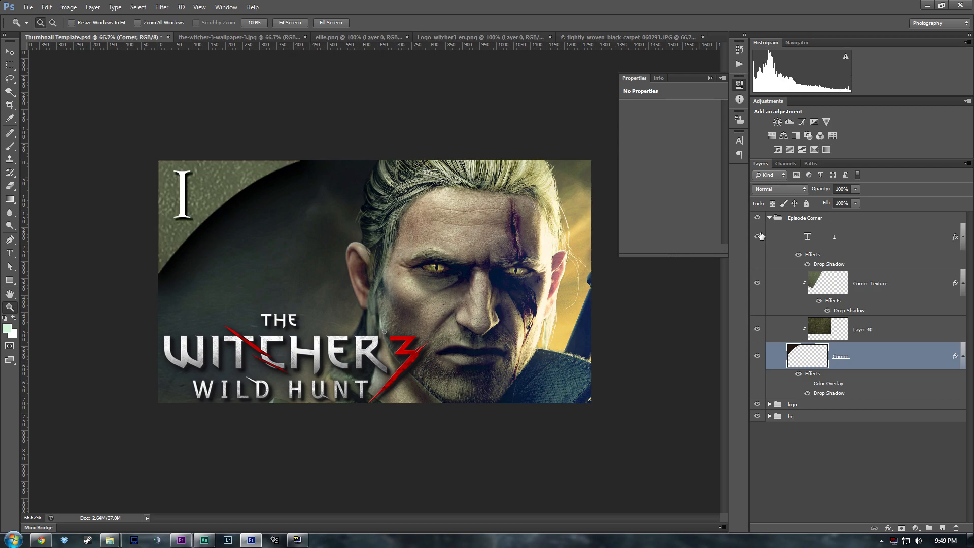
- Hide the Corner Texture layer and draw a closed, irregular Pen path around the episode corner, extending beyond the canvas's upper-left edges
left_click(758, 282)
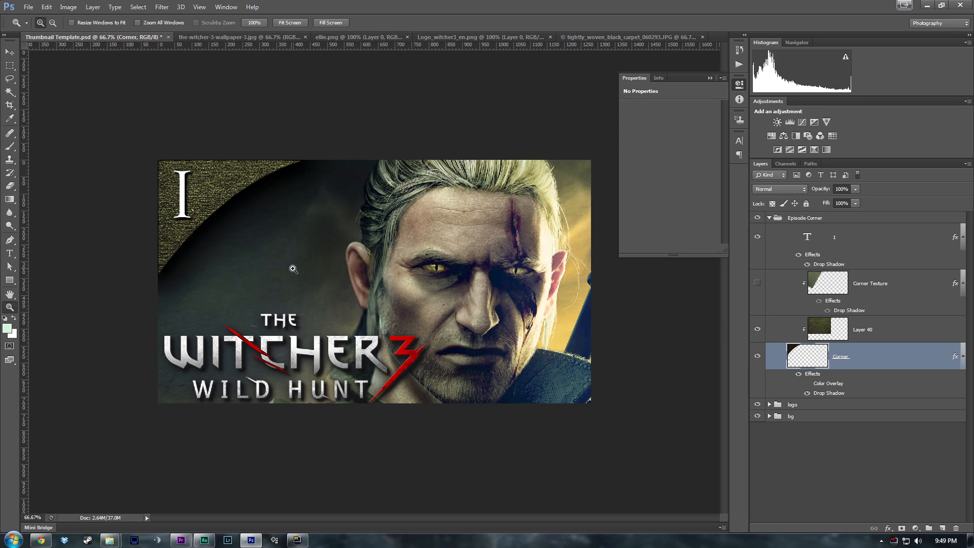
key("p")
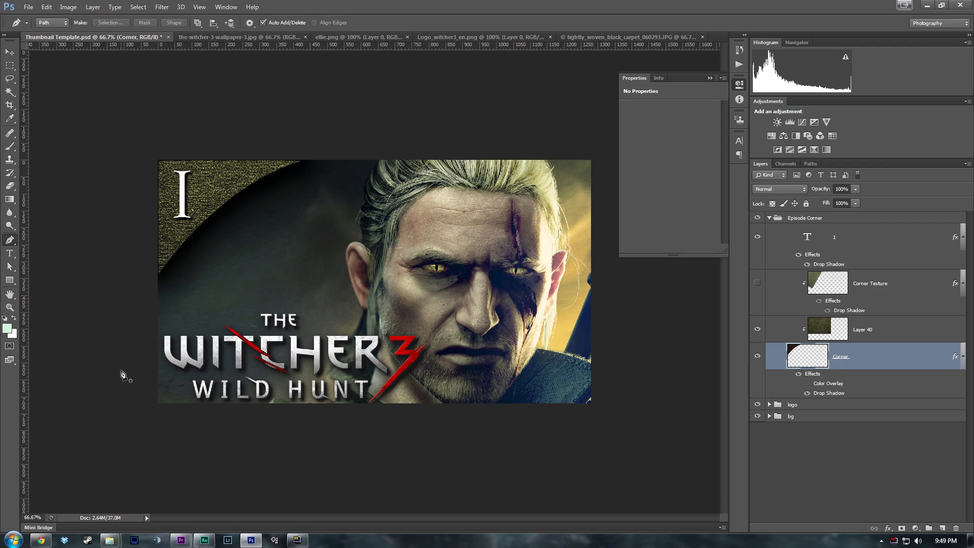
left_click(81, 300)
left_click(172, 302)
left_click(196, 252)
left_click(239, 250)
left_click_drag(236, 208, 233, 203)
left_click(245, 176)
left_click(287, 179)
left_click(309, 144)
left_click(314, 121)
left_click(257, 106)
left_click(183, 110)
left_click(144, 141)
left_click(106, 209)
left_click_drag(88, 258, 78, 279)
left_click(82, 300)
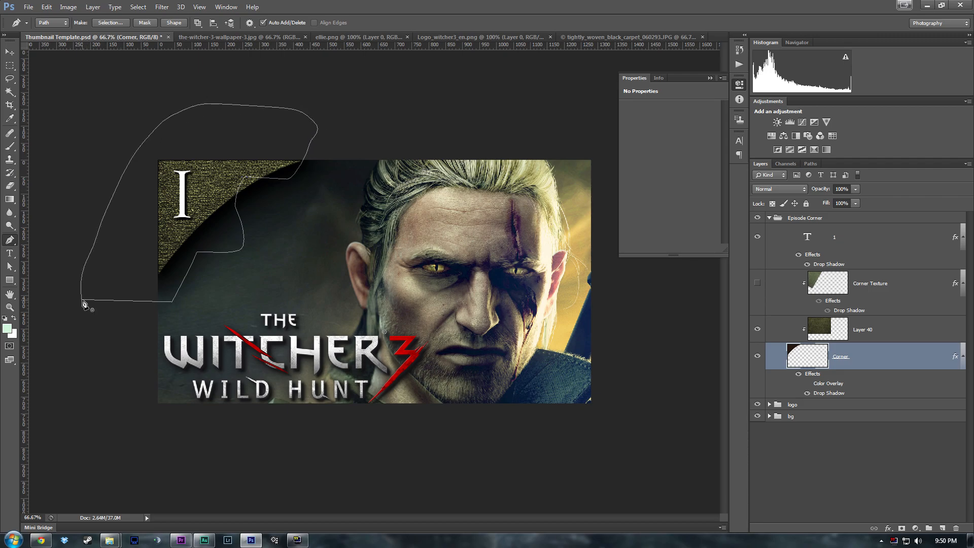
right_click(83, 303)
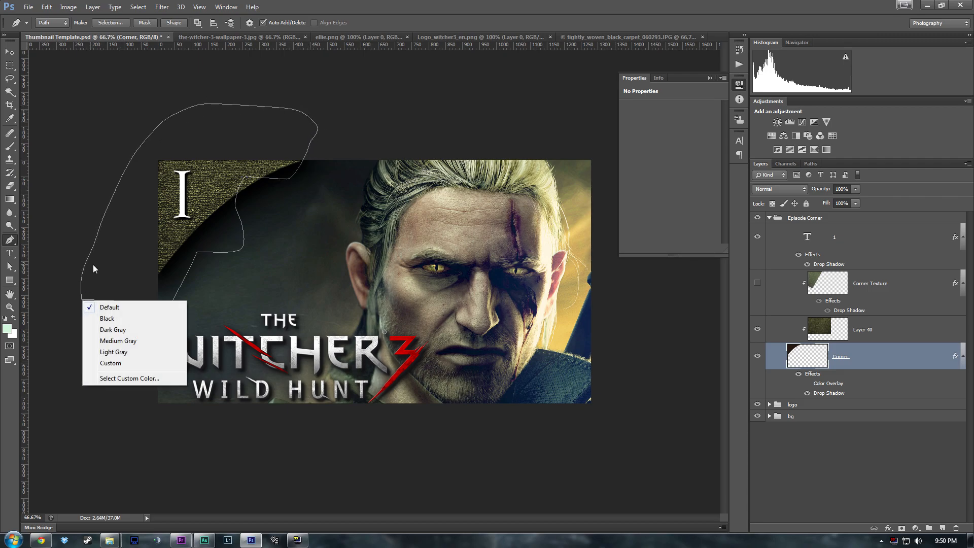
left_click(85, 284)
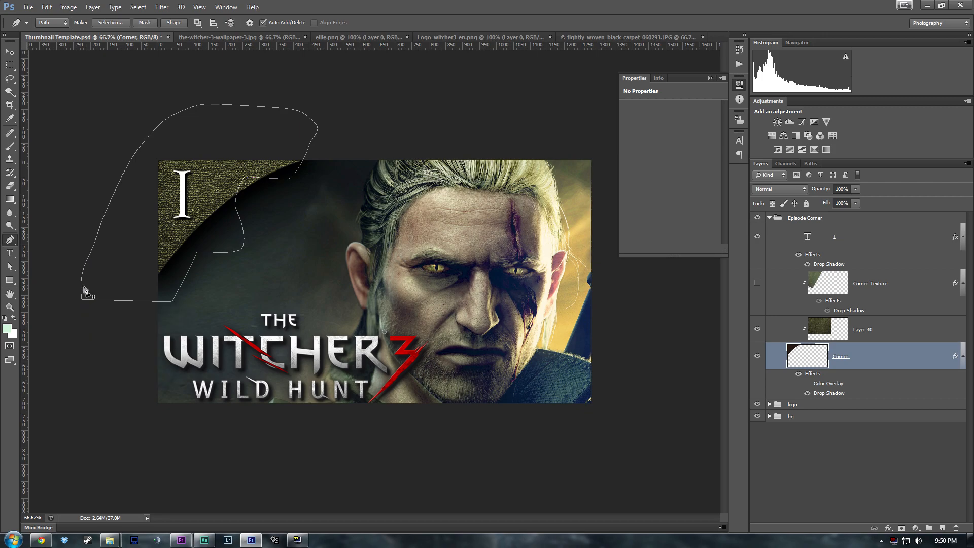
- Convert the work path into a new anti-aliased selection and return to the layer list
left_click(805, 164)
right_click(802, 178)
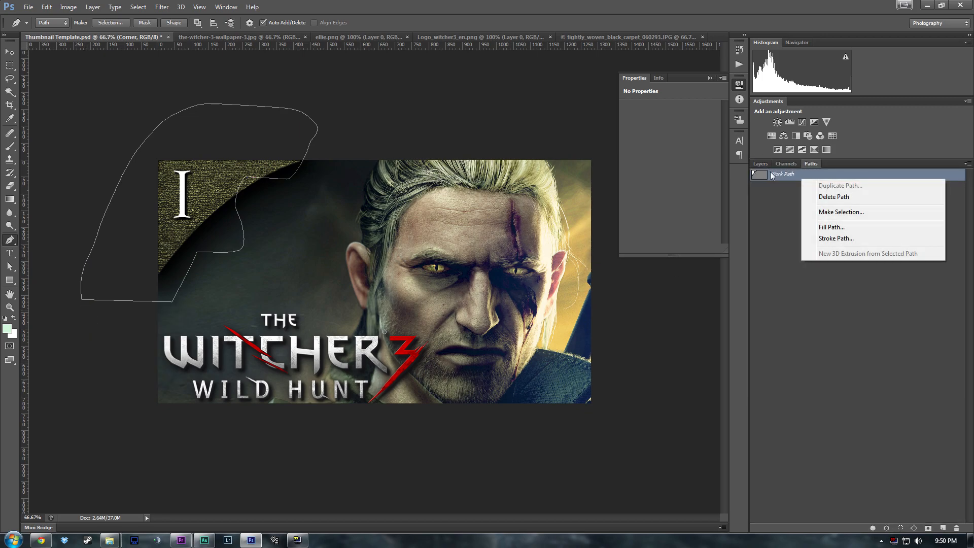
left_click(837, 213)
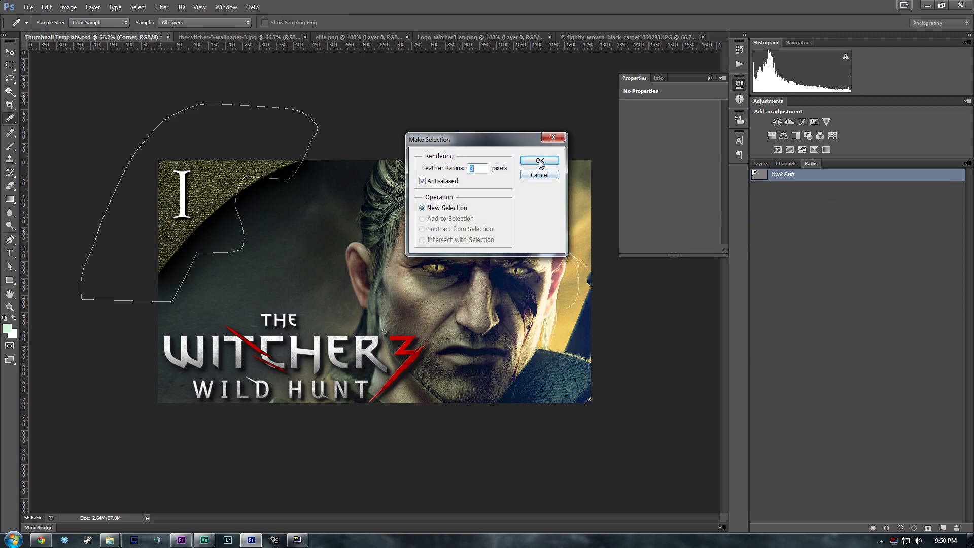
left_click(540, 161)
left_click(764, 163)
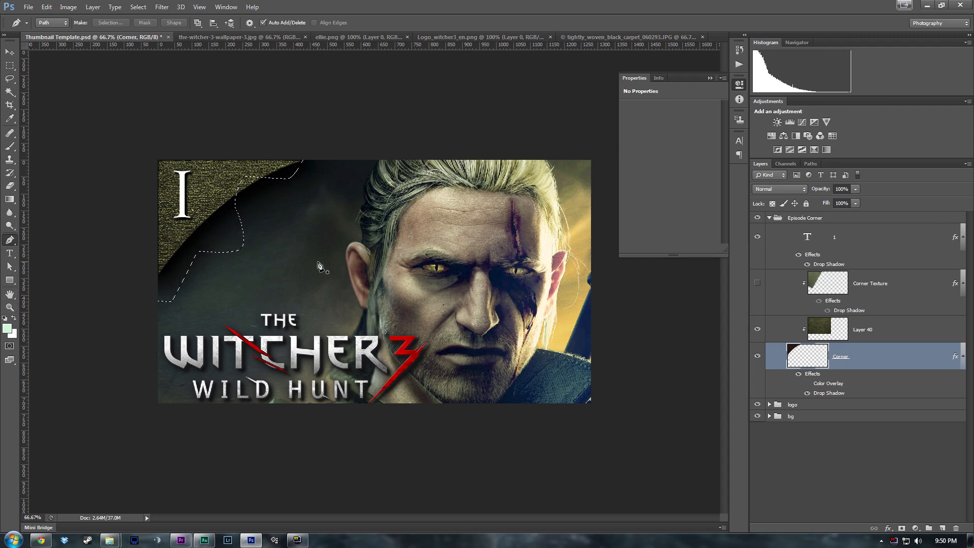
- Fill the selection on the Corner layer with the pale green foreground color and deselect it
key("alt+BackSpace")
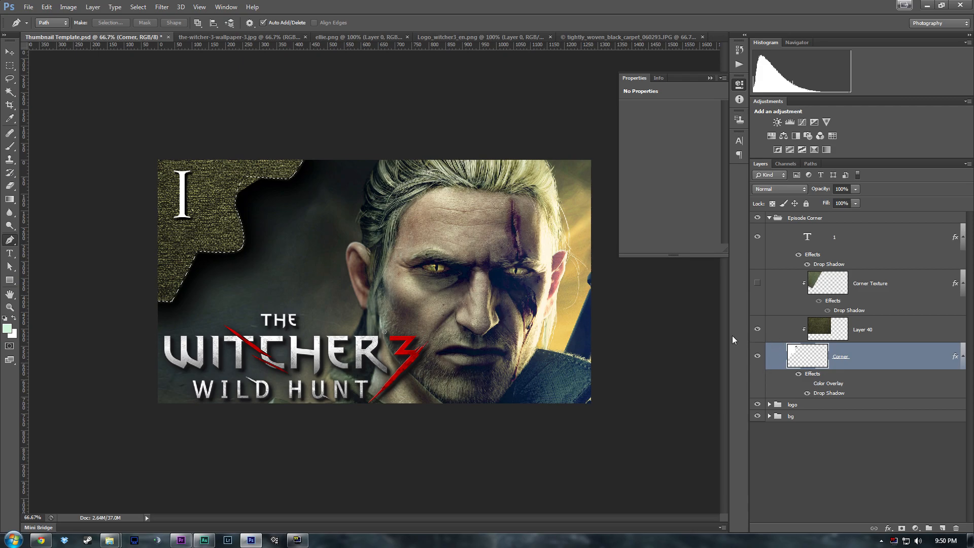
key("ctrl+d")
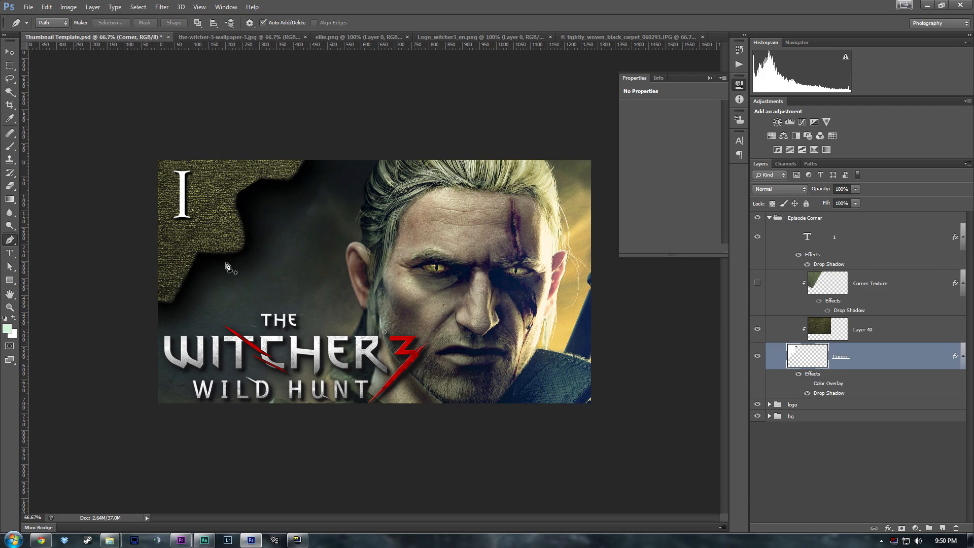
key("z")
left_click(309, 237, "alt")
left_click(309, 236, "alt")
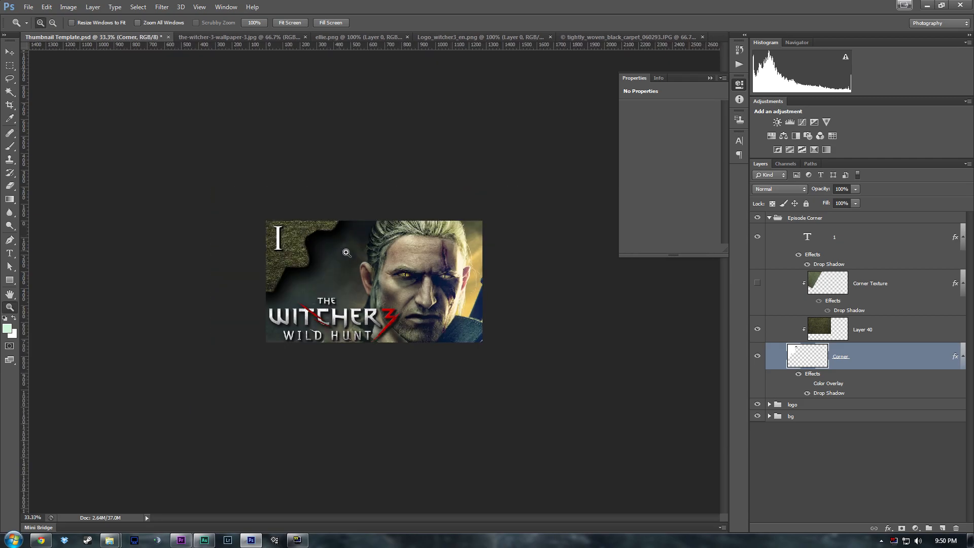
left_click(347, 253)
left_click(347, 253)
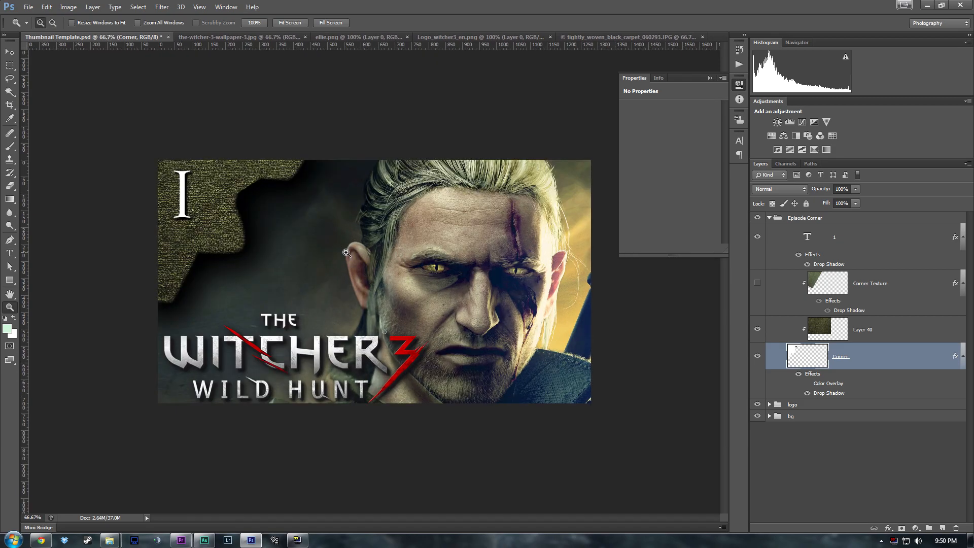